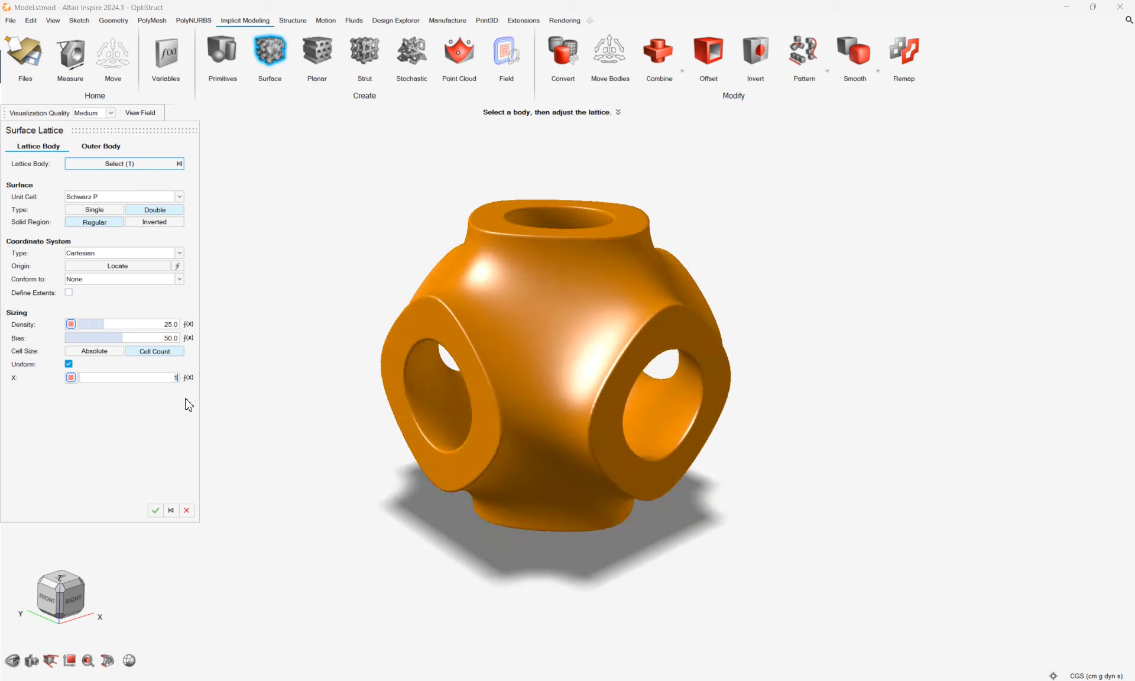
# Step: Accept the double Schwarz P surface lattice with density 25 and a uniform cell count of 1
pyautogui.moveTo(329, 384); pyautogui.dragTo(403, 350, button='middle')
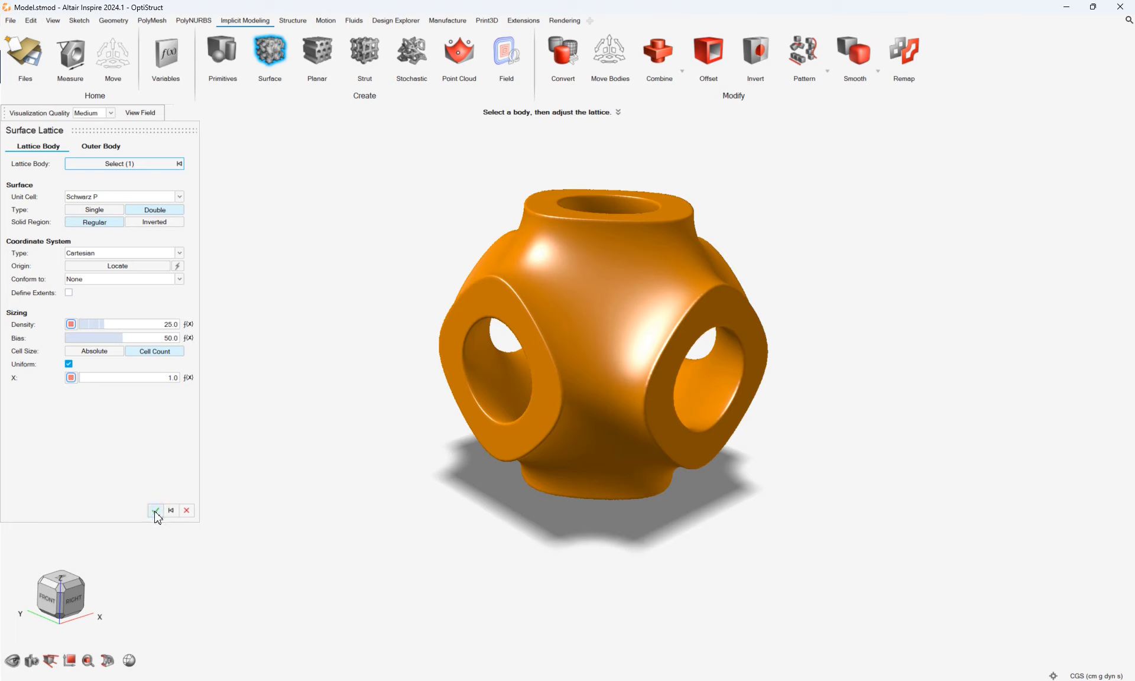
pyautogui.moveTo(498, 338); pyautogui.dragTo(585, 309, button='right')
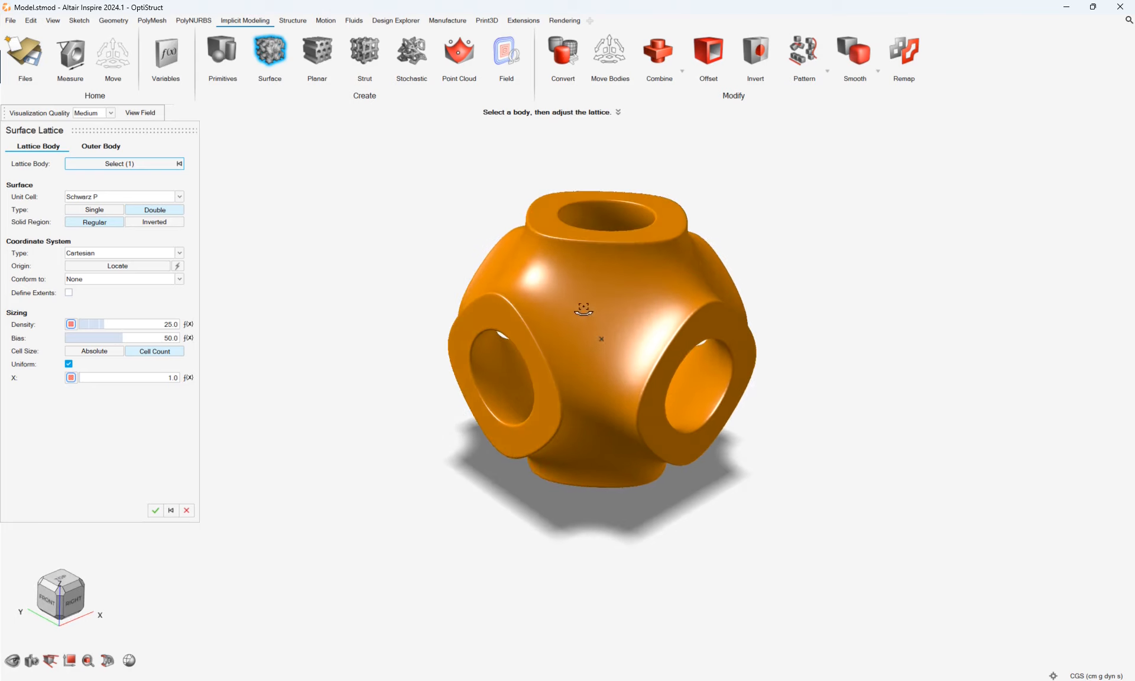
pyautogui.click(156, 512)
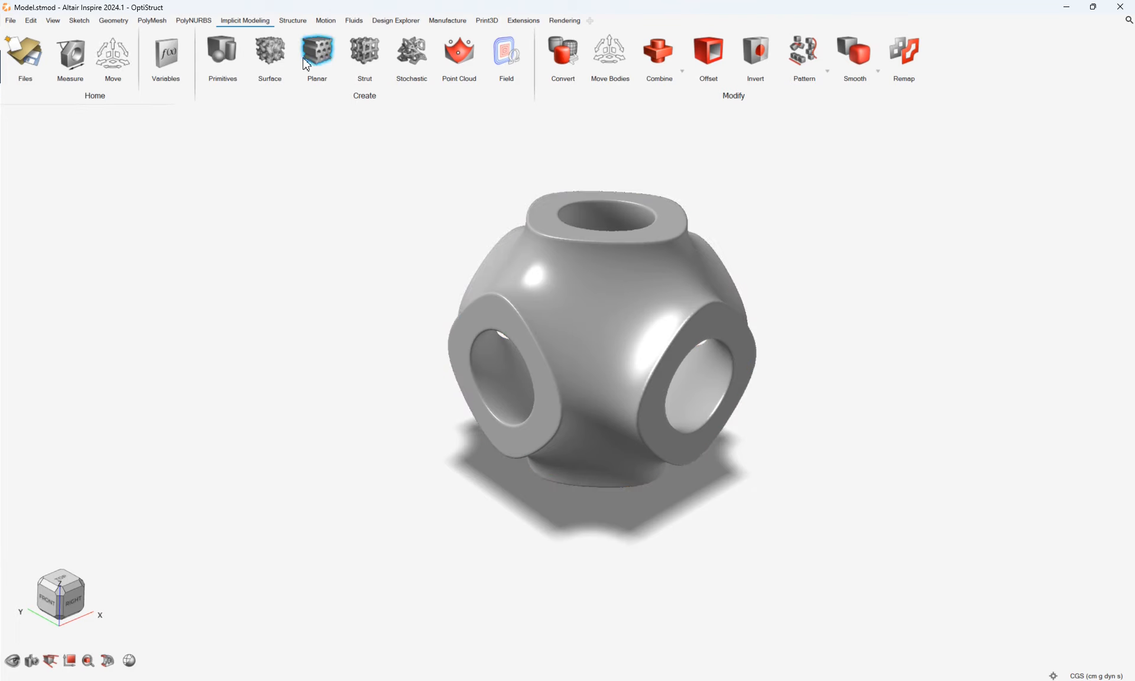
# Step: Convert the lattice part to a triangle mesh, creating sharp edges with an average mesh size of 0.2 cm
pyautogui.click(119, 23)
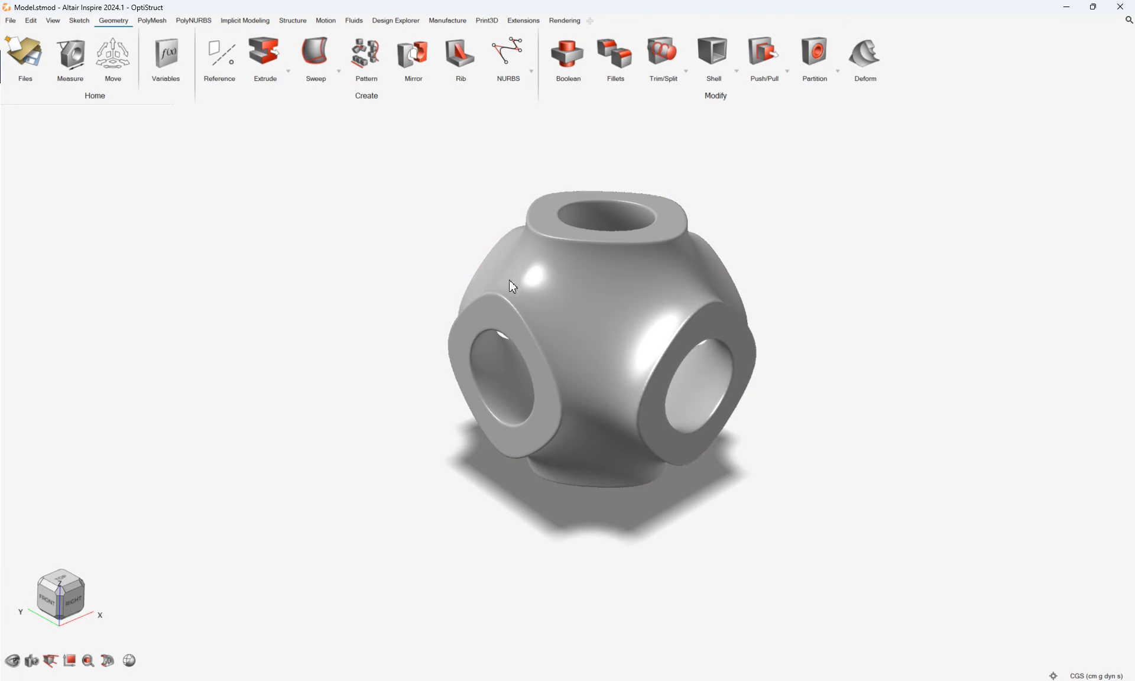
pyautogui.rightClick(570, 331)
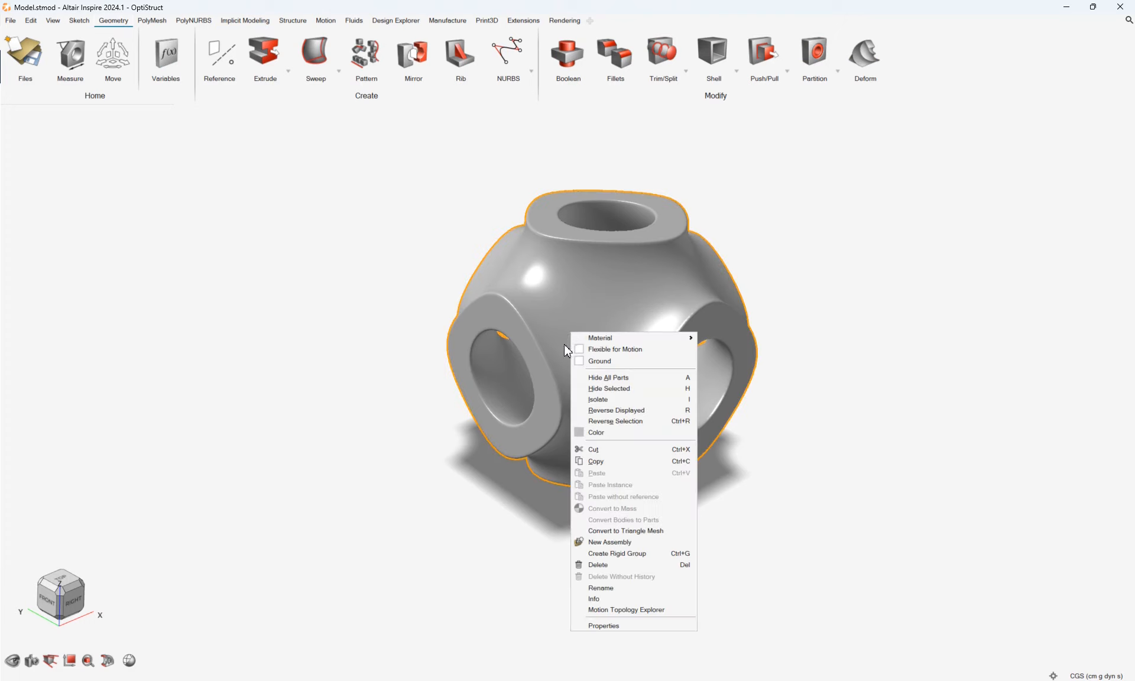
pyautogui.click(627, 530)
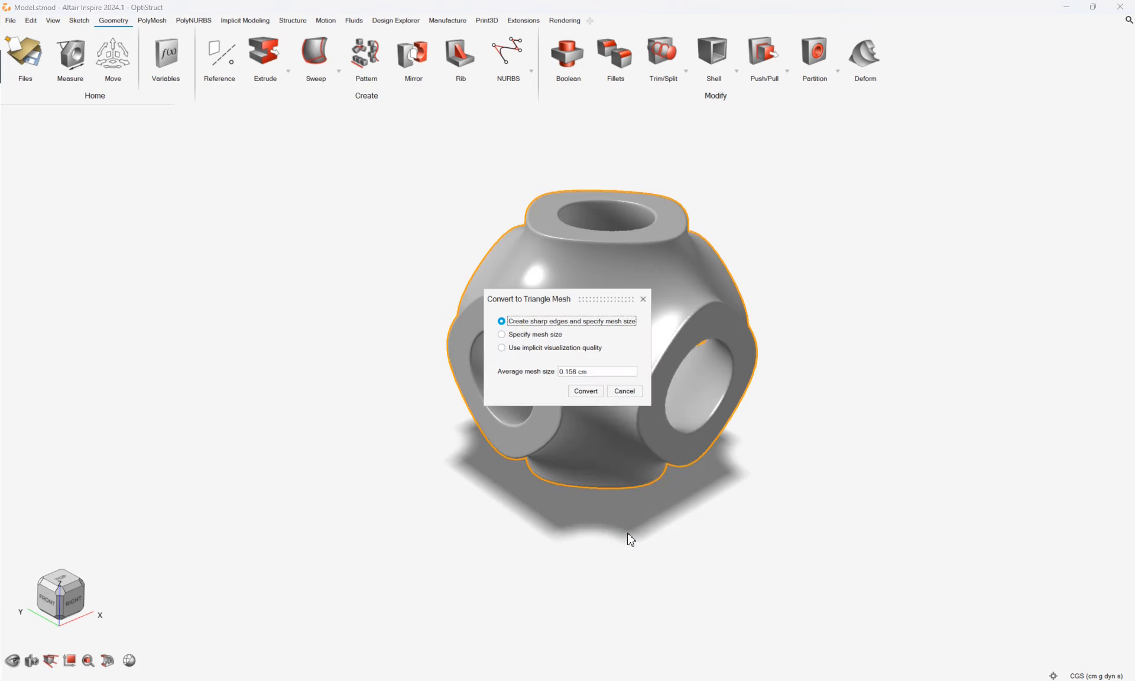
pyautogui.click(578, 372)
pyautogui.hotkey('ctrl', 'a')
pyautogui.write('0.2')
pyautogui.click(590, 391)
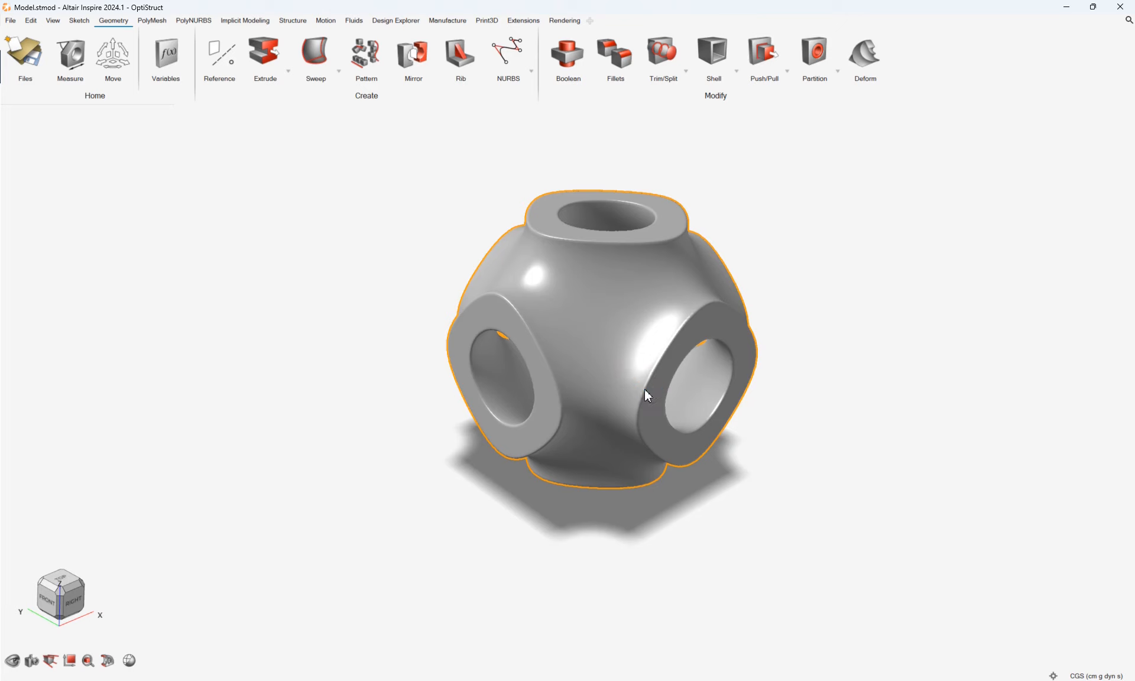
# Step: Examine the triangle mesh on the lattice's curved surface, flat ring faces and openings from several angles
pyautogui.click(644, 389)
pyautogui.scroll(1, 644, 381)
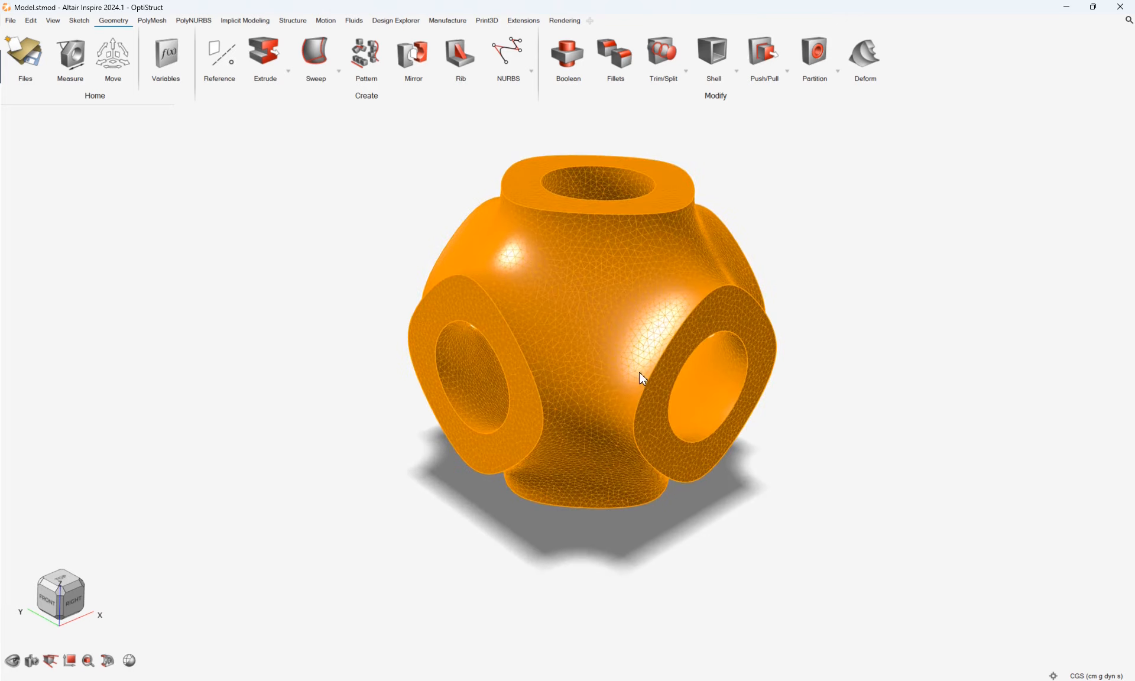
pyautogui.moveTo(639, 371)
pyautogui.mouseDown(button='right')
pyautogui.moveTo(628, 291)
pyautogui.moveTo(603, 274)
pyautogui.moveTo(715, 322)
pyautogui.moveTo(665, 381)
pyautogui.moveTo(647, 255)
pyautogui.moveTo(679, 260)
pyautogui.moveTo(591, 329)
pyautogui.moveTo(493, 350)
pyautogui.mouseUp(button='right')
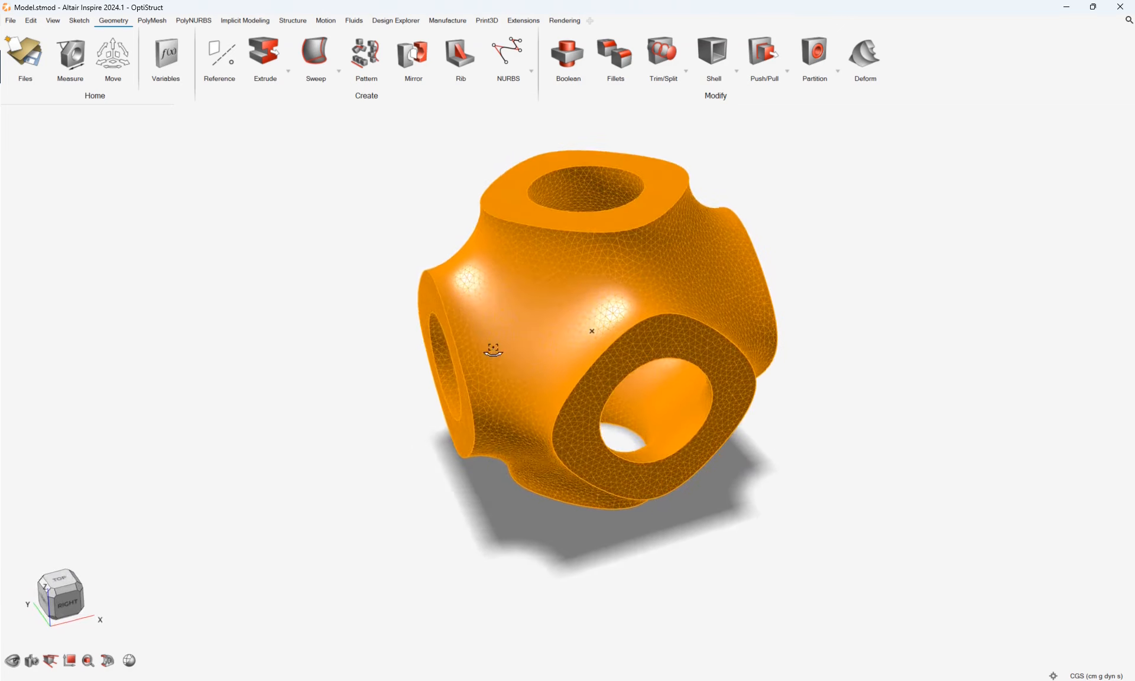
pyautogui.moveTo(493, 350); pyautogui.dragTo(512, 317, button='middle')
pyautogui.scroll(5, 507, 240)
pyautogui.scroll(-4, 566, 317)
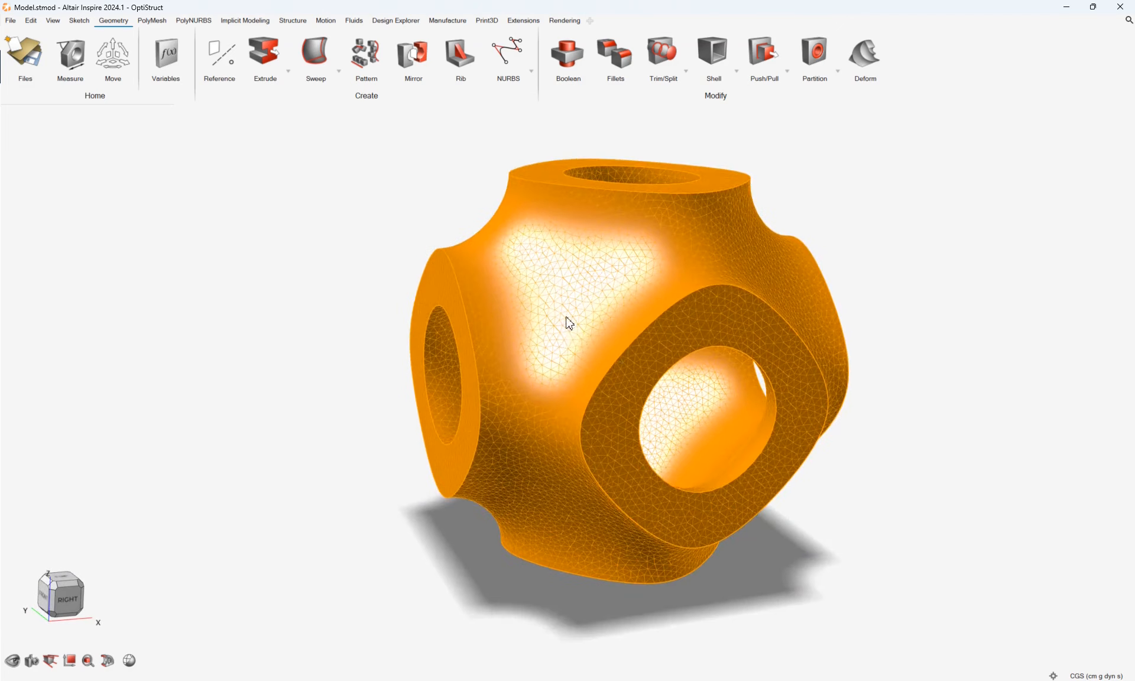
pyautogui.moveTo(569, 322); pyautogui.dragTo(743, 247, button='right')
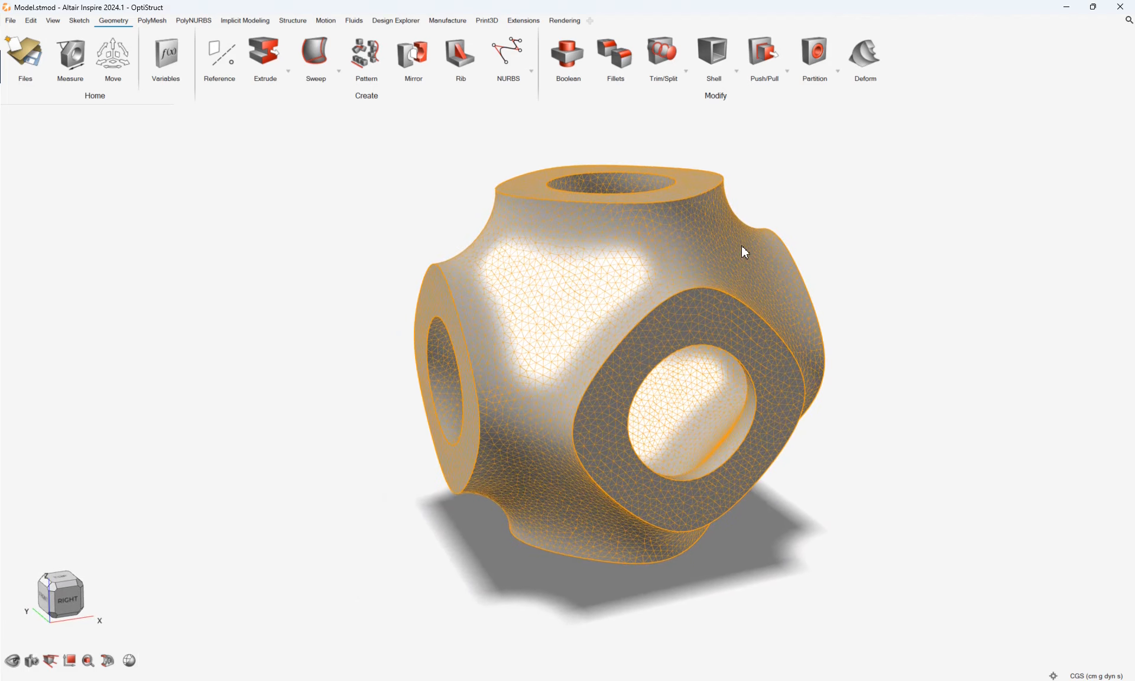
pyautogui.scroll(-2, 559, 297)
pyautogui.moveTo(603, 346); pyautogui.dragTo(604, 359, button='middle')
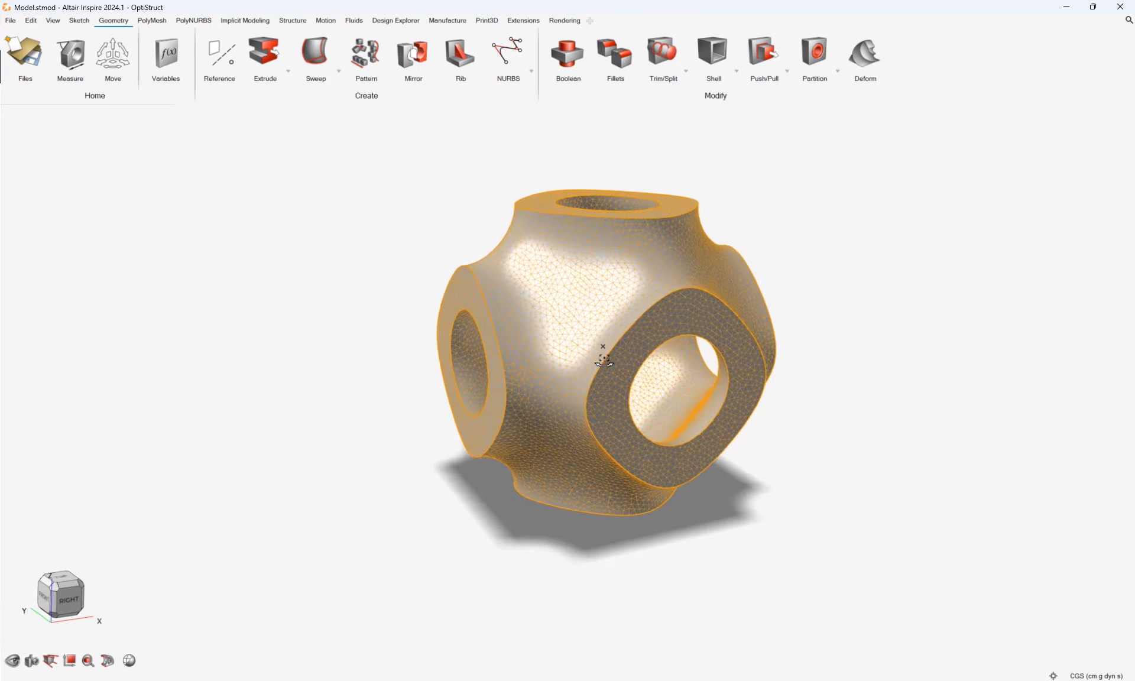
pyautogui.moveTo(604, 359); pyautogui.dragTo(667, 284, button='right')
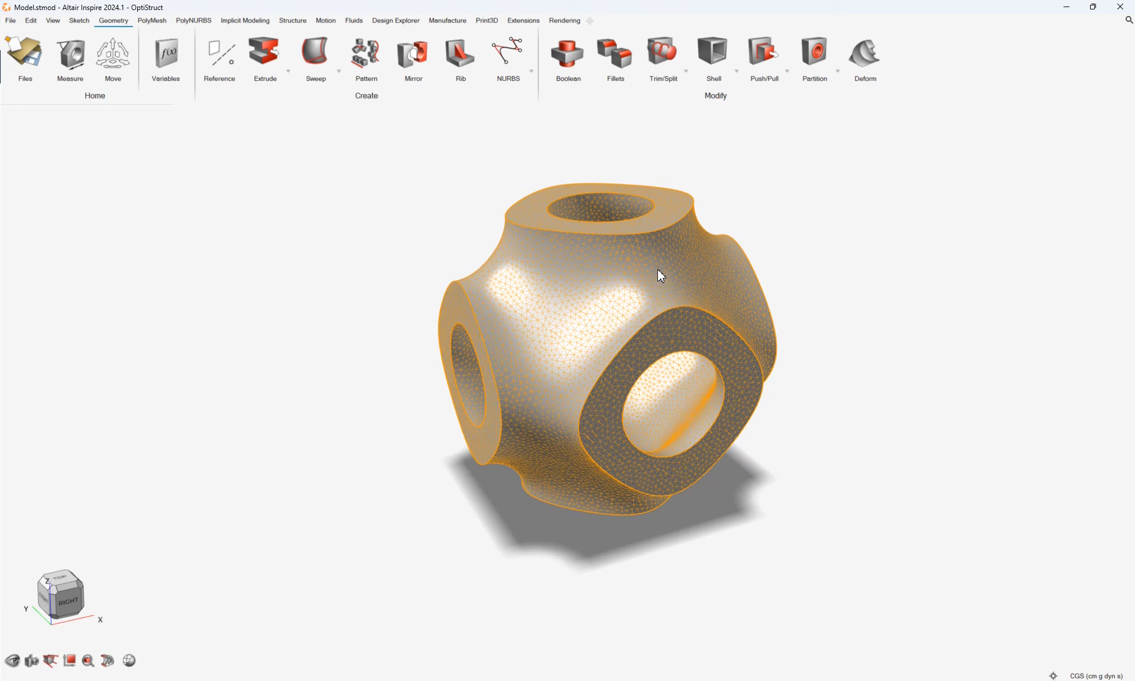
pyautogui.moveTo(613, 258); pyautogui.dragTo(633, 295, button='right')
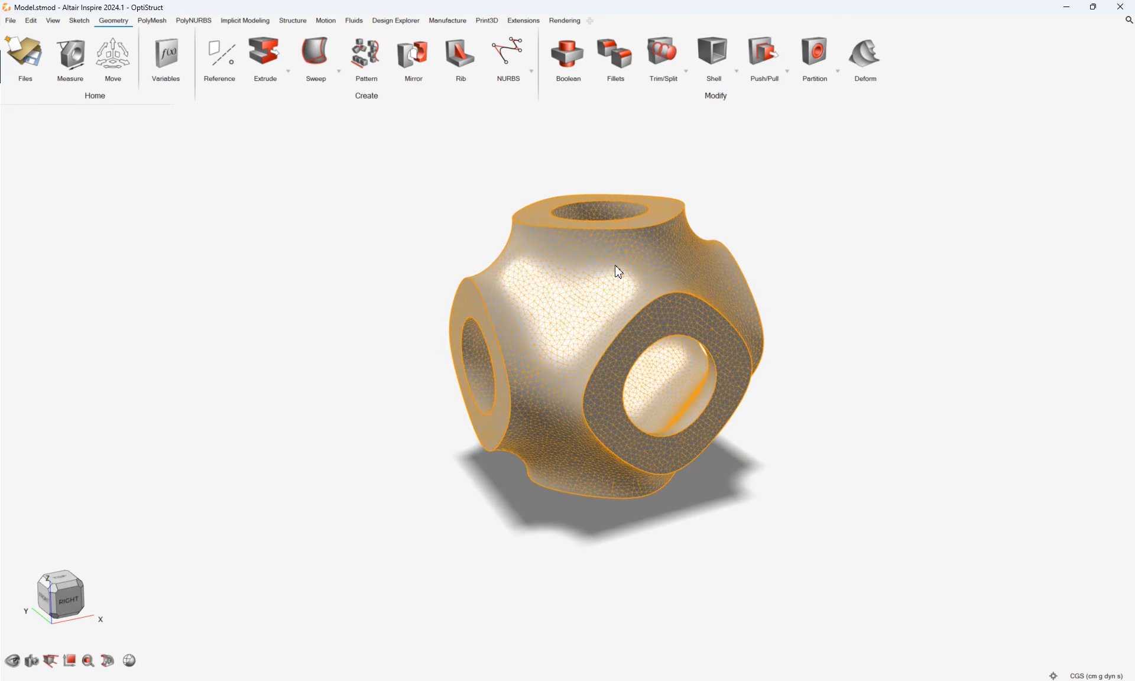
pyautogui.moveTo(625, 287); pyautogui.dragTo(641, 316, button='right')
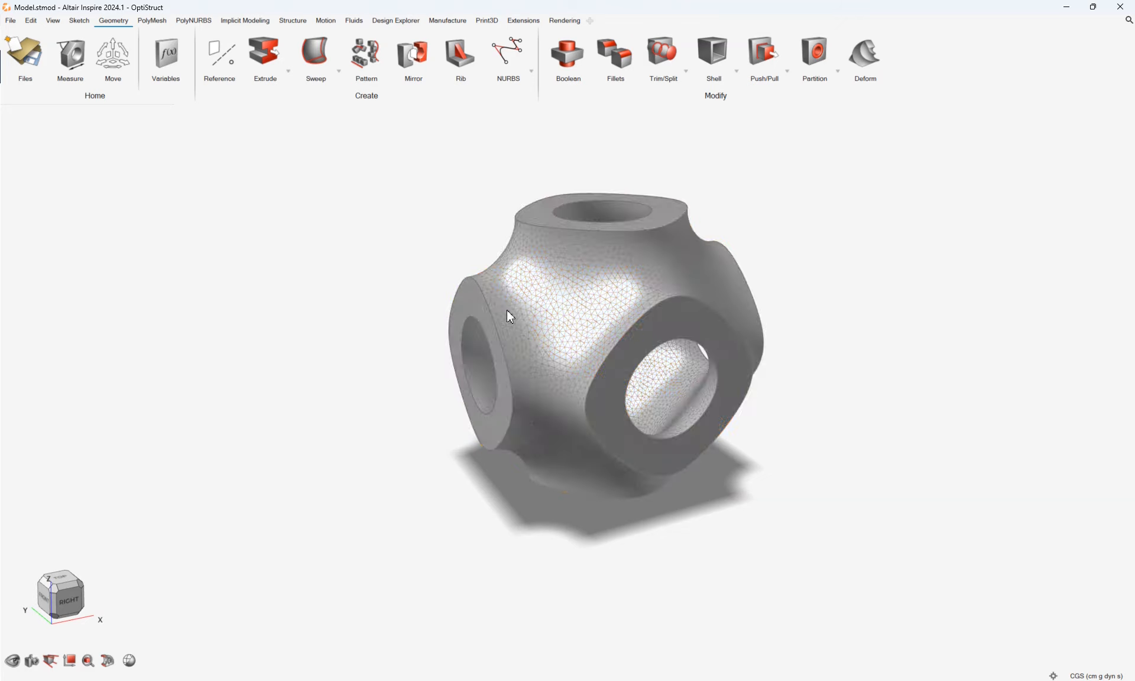
pyautogui.moveTo(699, 331); pyautogui.dragTo(732, 321, button='right')
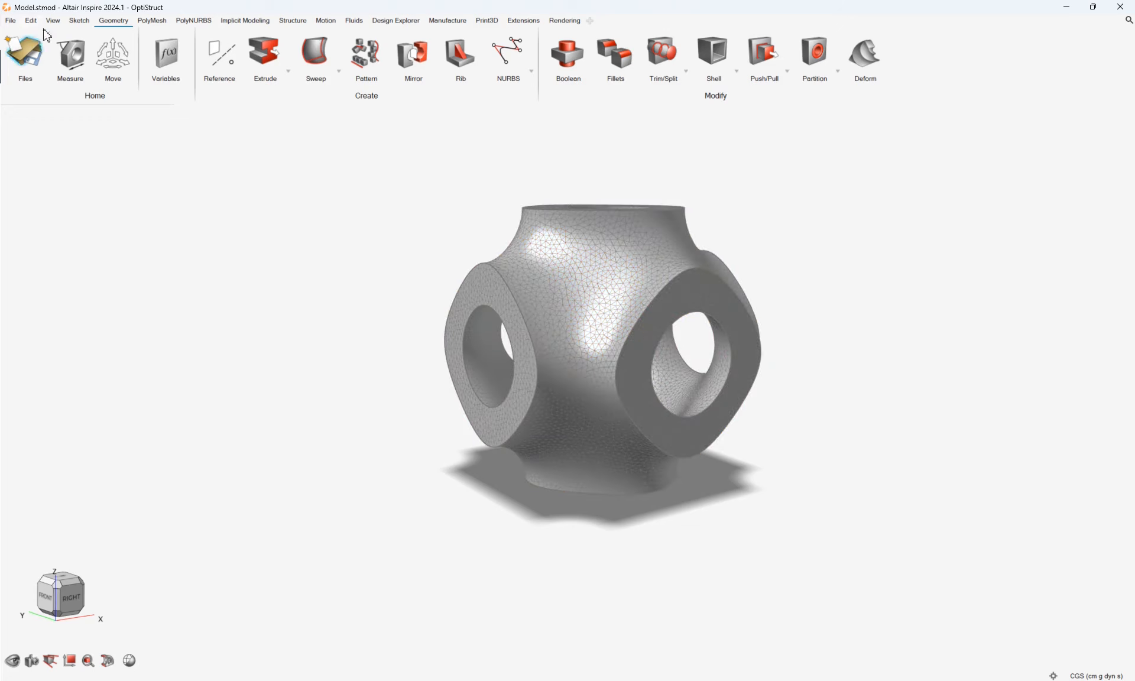
# Step: Save the model as an Inspire file named implicit_geom_test in the implicit_geometry folder
pyautogui.click(10, 20)
pyautogui.click(39, 157)
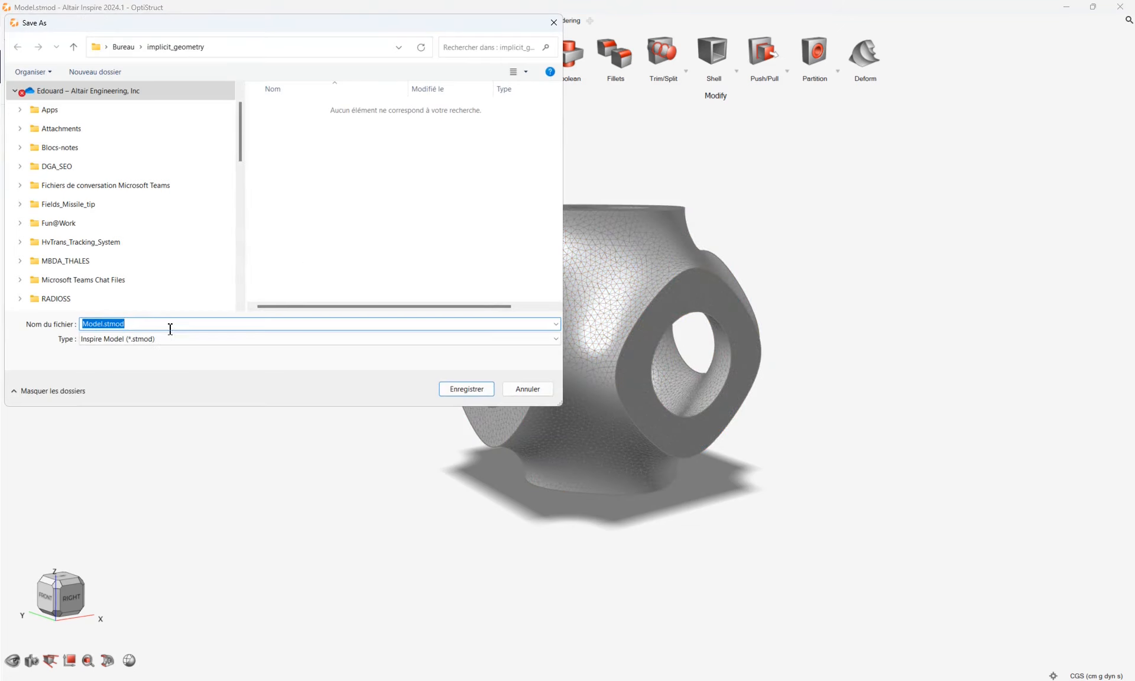
pyautogui.write('implicit_geom_test')
pyautogui.press('Return')
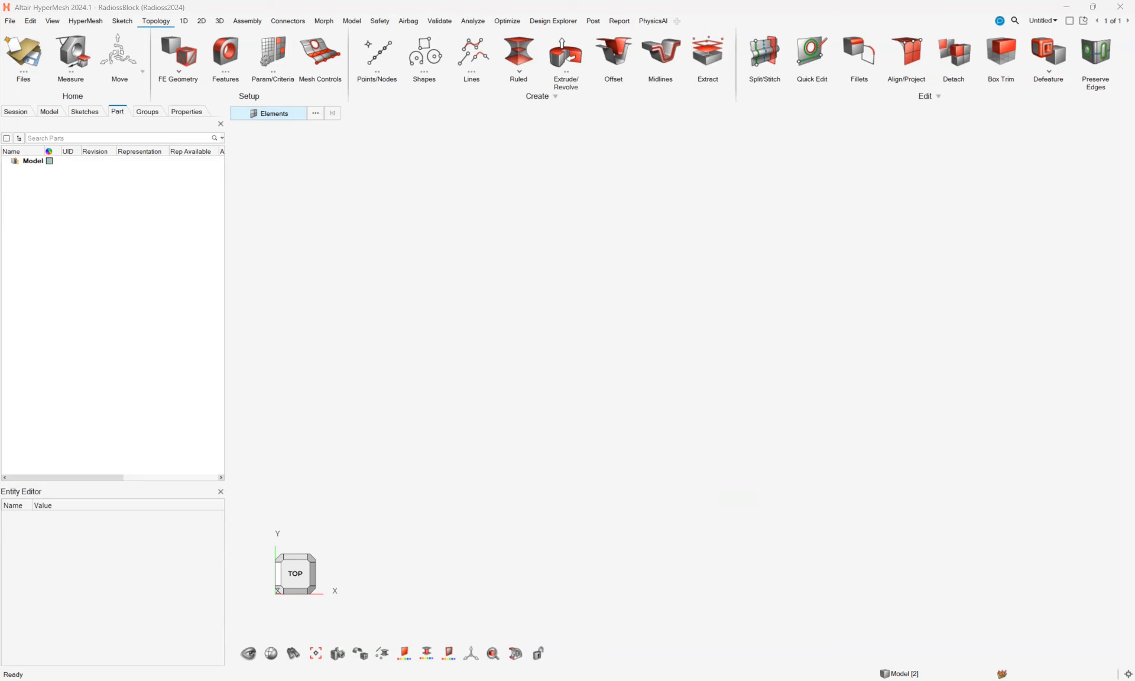
# Step: Switch to HyperMesh and load implicit_geom_test as geometry into a new model, with the hierarchy as parts and components split by body
pyautogui.moveTo(785, 219); pyautogui.dragTo(506, 270)
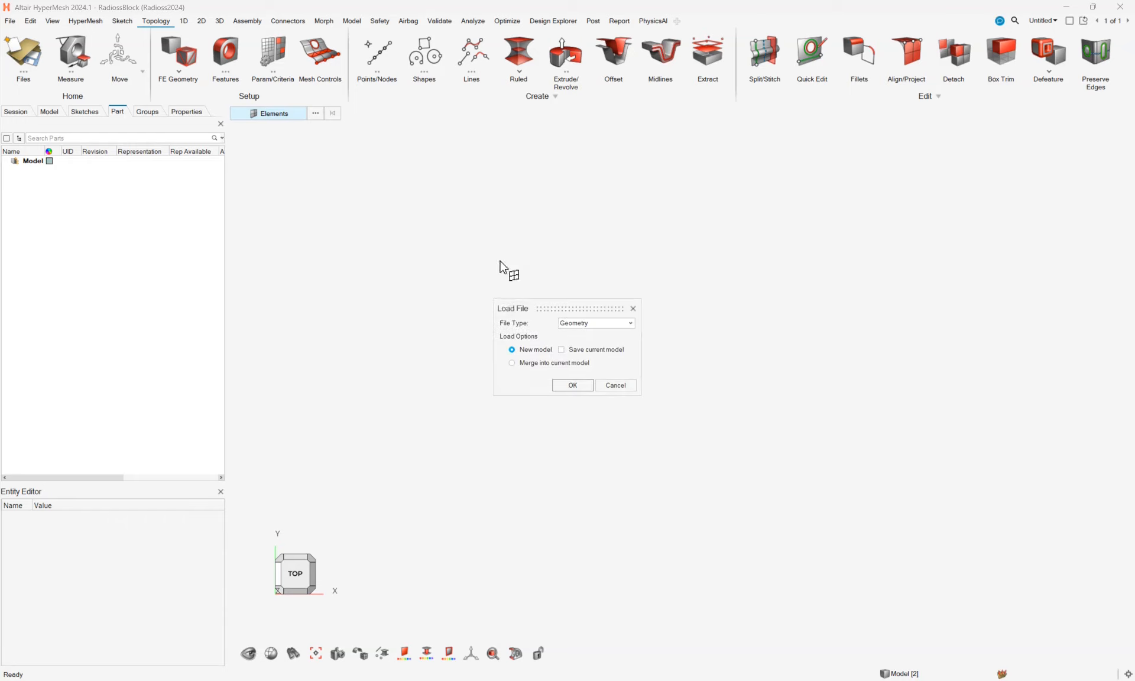
pyautogui.click(572, 385)
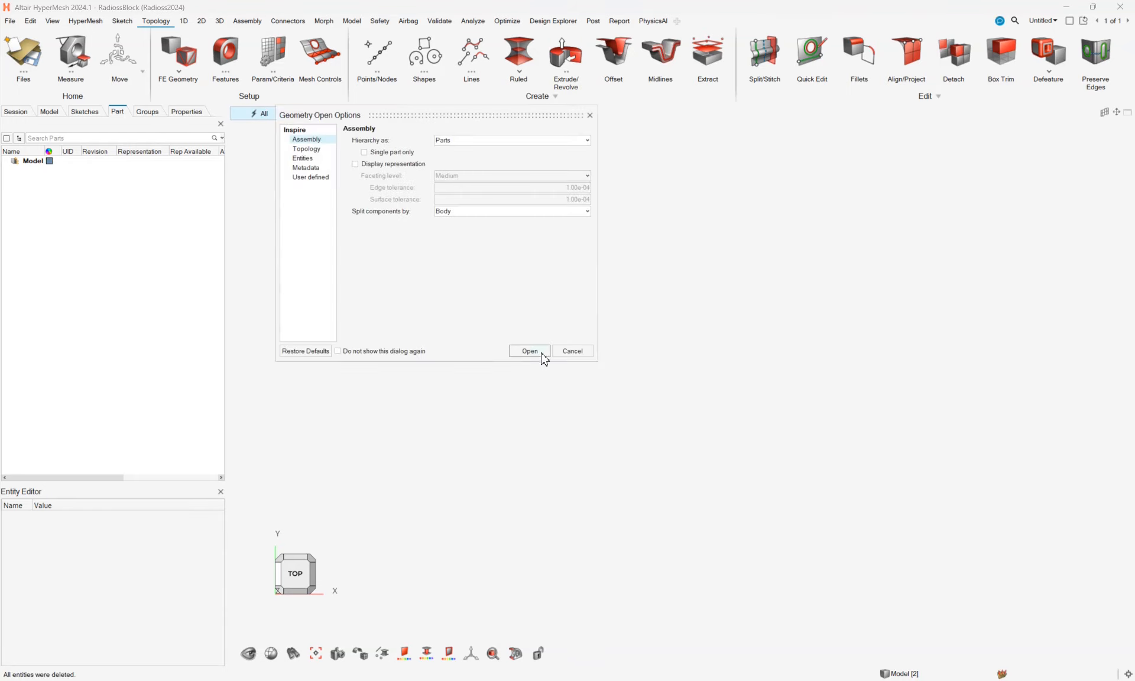
pyautogui.click(529, 351)
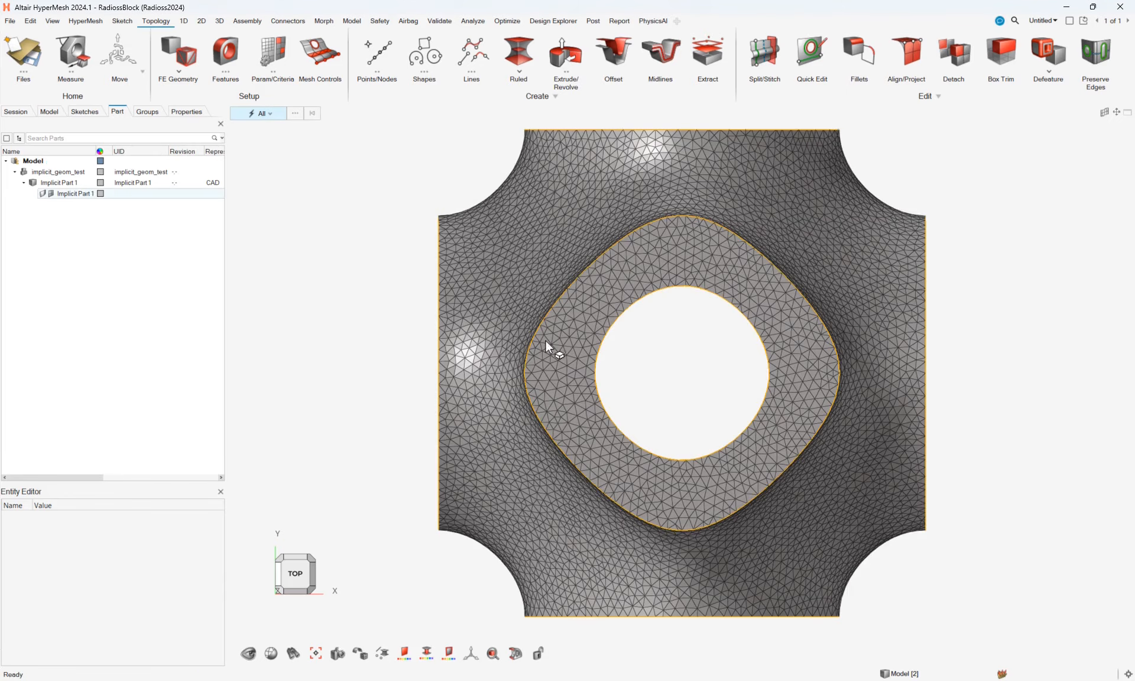
# Step: Inspect the imported lattice mesh, toggling the display of the component under Implicit Part 1
pyautogui.moveTo(675, 384)
pyautogui.mouseDown(button='middle')
pyautogui.moveTo(689, 374)
pyautogui.moveTo(687, 334)
pyautogui.moveTo(691, 390)
pyautogui.moveTo(688, 376)
pyautogui.mouseUp(button='middle')
pyautogui.scroll(-3, 686, 335)
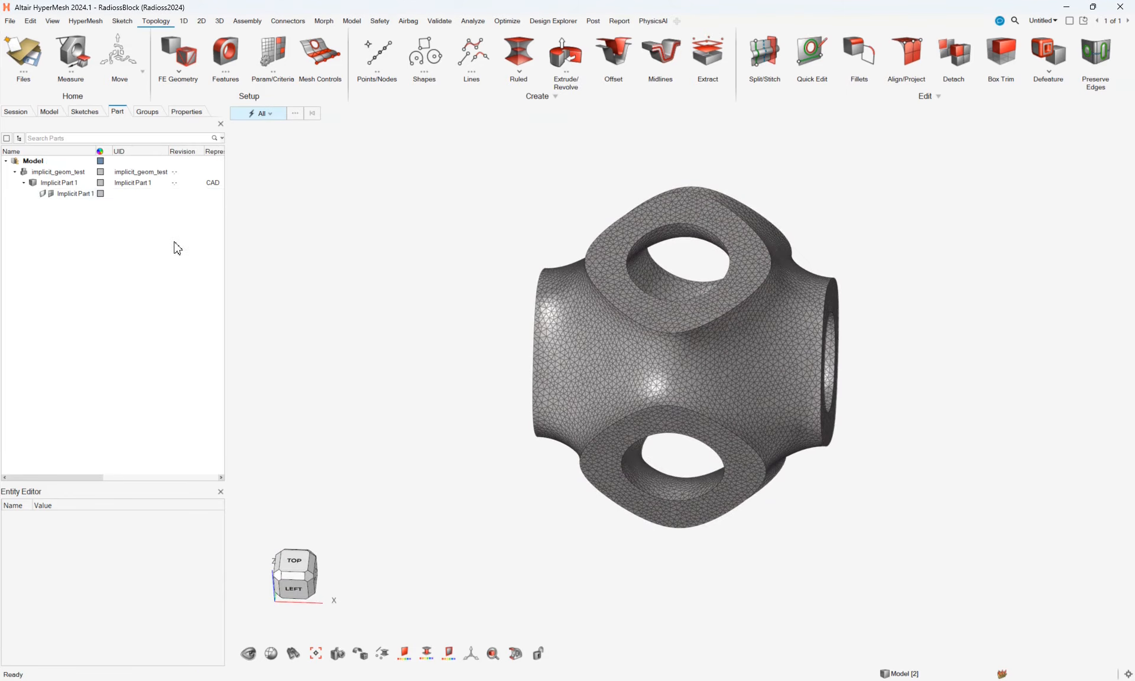
pyautogui.click(51, 194)
pyautogui.click(51, 194)
pyautogui.moveTo(614, 374); pyautogui.dragTo(642, 344, button='middle')
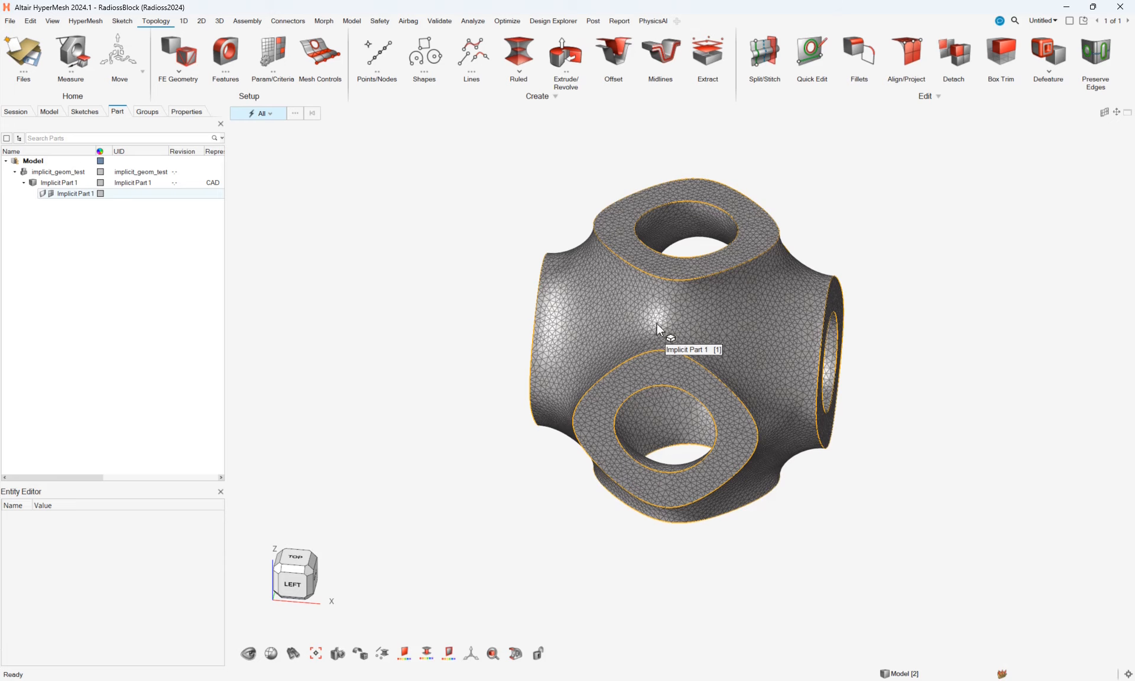
pyautogui.scroll(4, 733, 313)
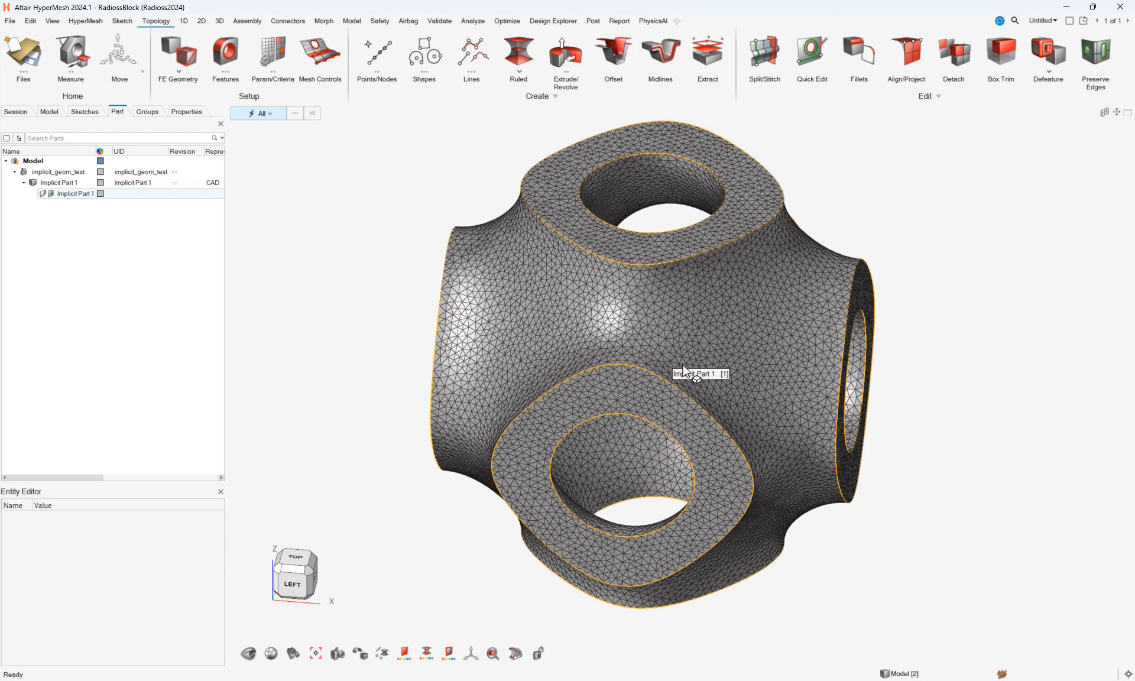
pyautogui.moveTo(686, 332)
pyautogui.mouseDown(button='right')
pyautogui.moveTo(650, 320)
pyautogui.moveTo(675, 335)
pyautogui.mouseUp(button='right')
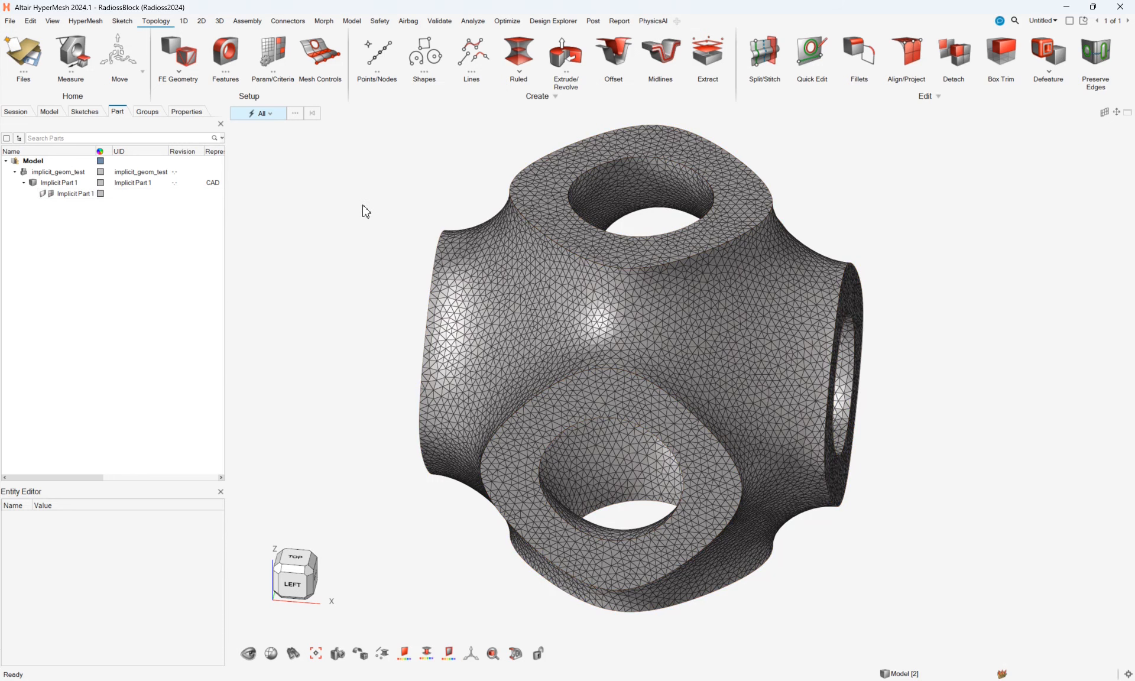
# Step: Start creating surfaces from FE elements, with splitting by components and node association enabled
pyautogui.click(201, 21)
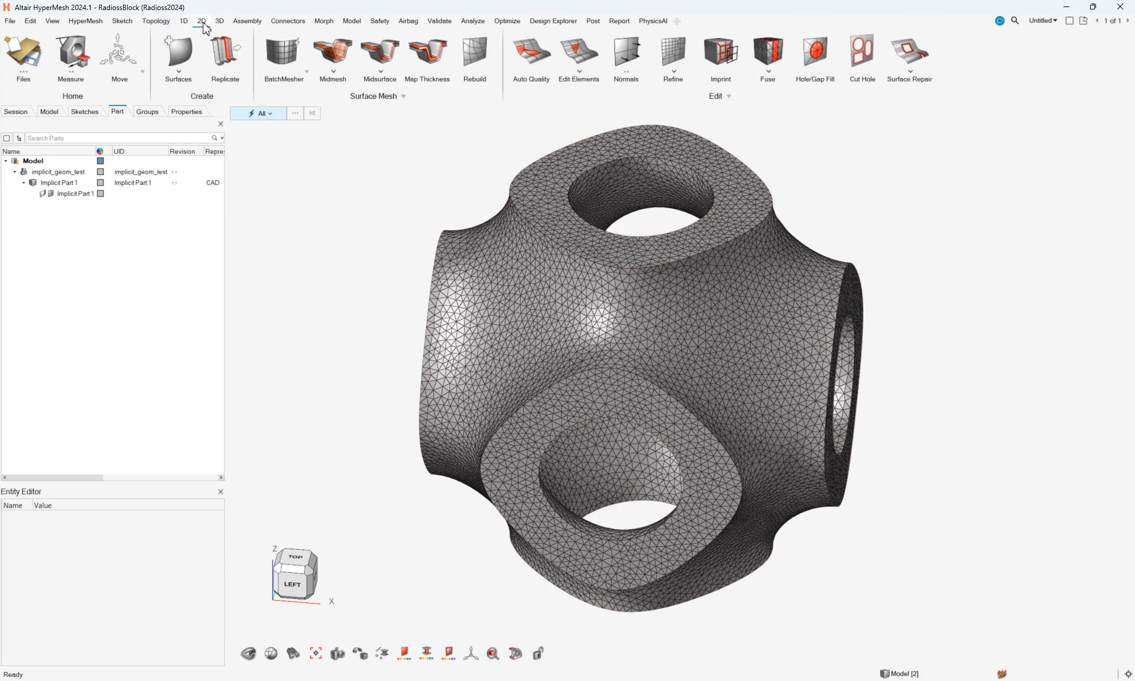
pyautogui.click(183, 51)
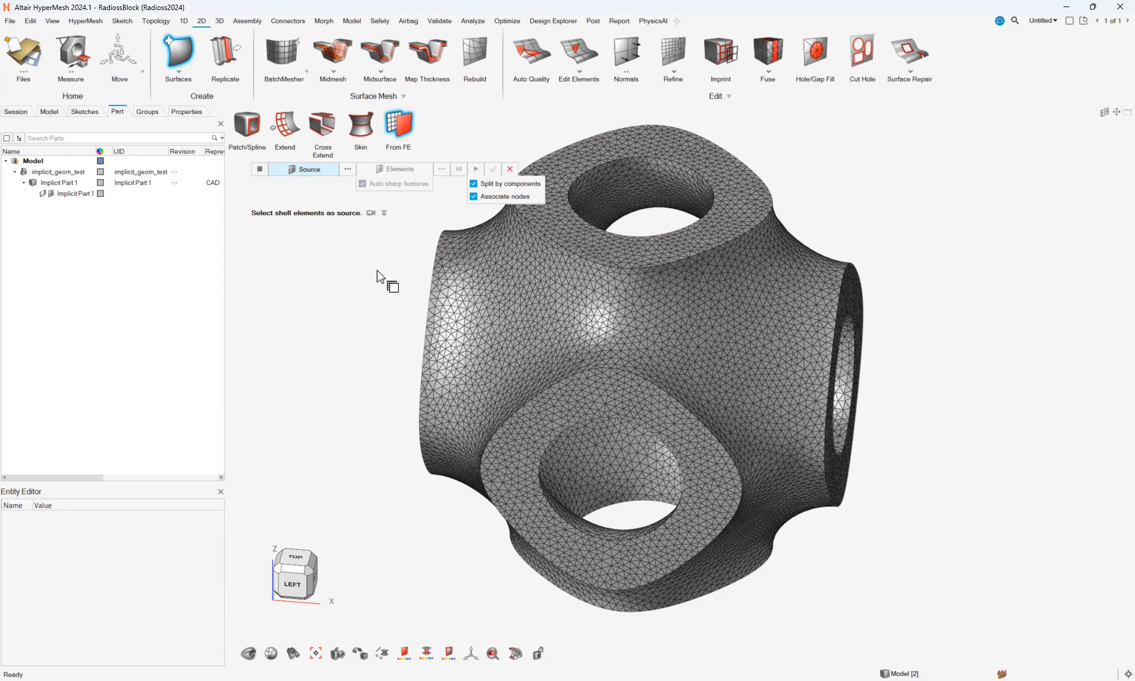
pyautogui.moveTo(350, 276); pyautogui.dragTo(376, 301, button='right')
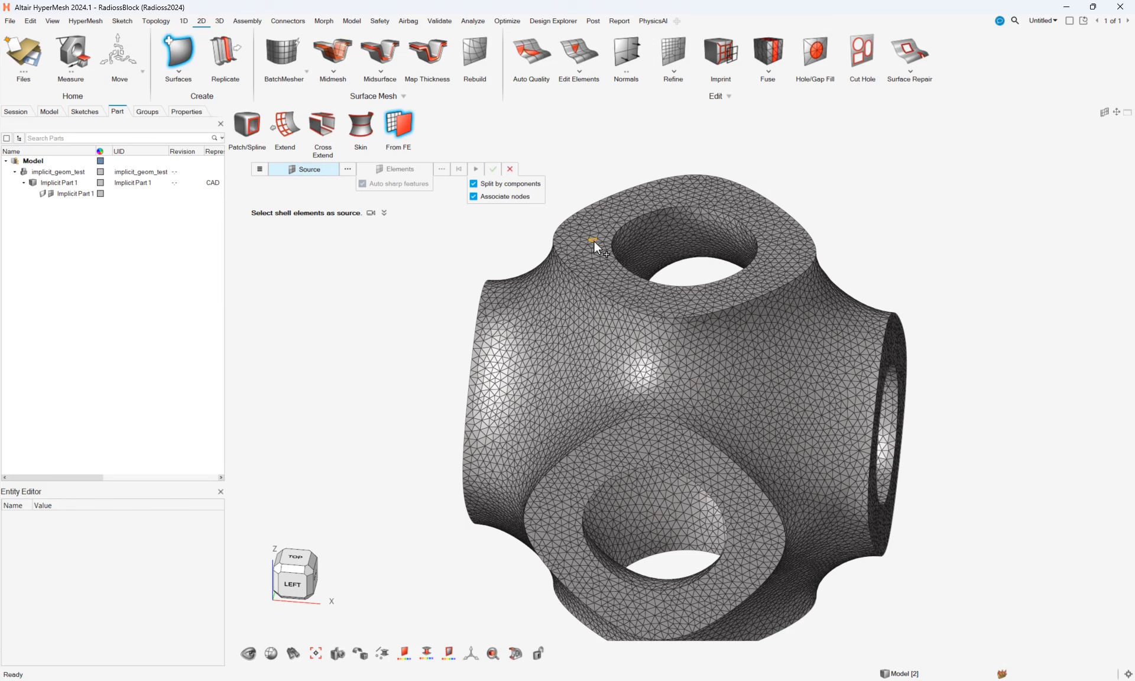
pyautogui.press('alt')
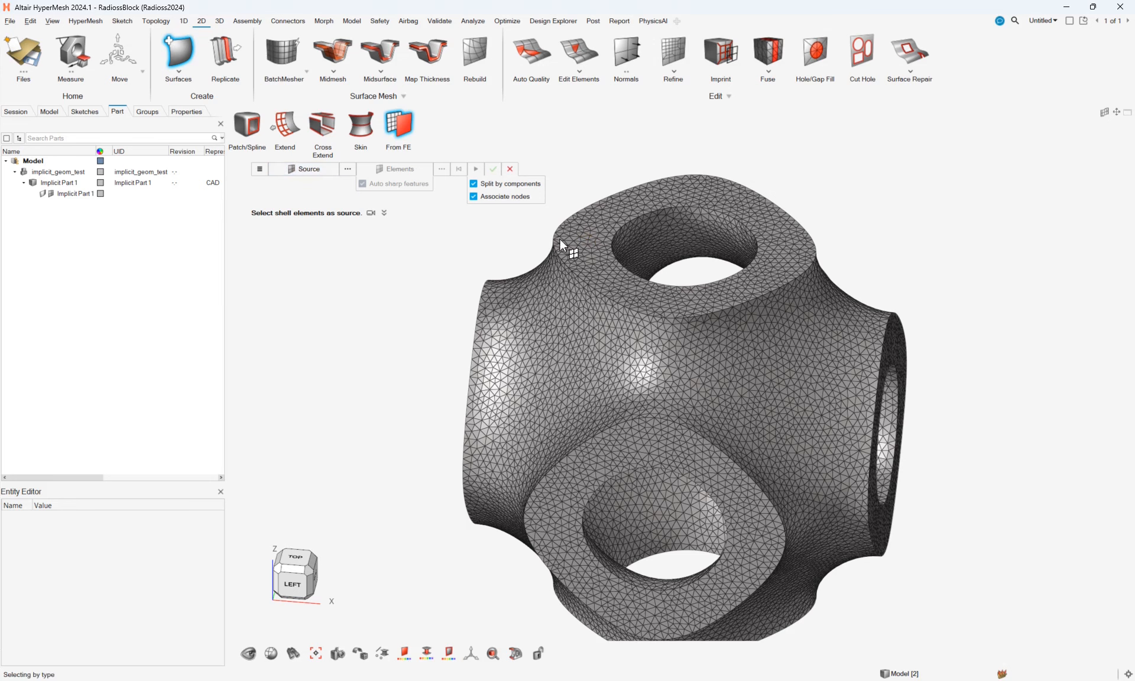
pyautogui.moveTo(543, 246); pyautogui.dragTo(553, 257, button='right')
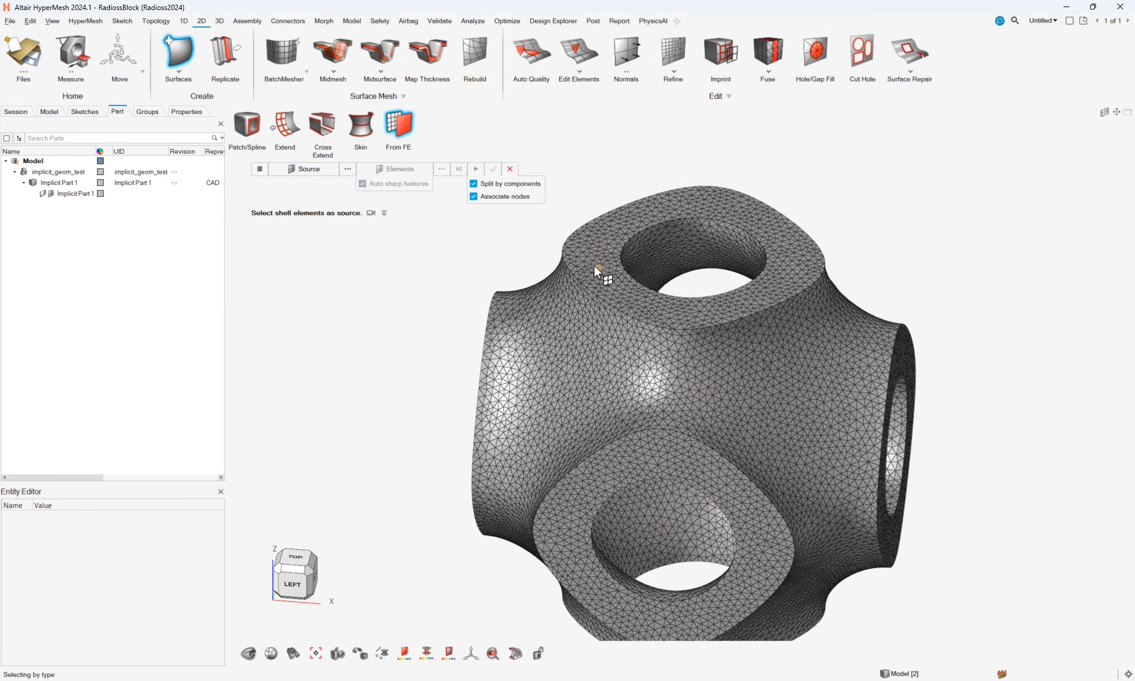
pyautogui.rightClick(494, 258)
pyautogui.moveTo(507, 254)
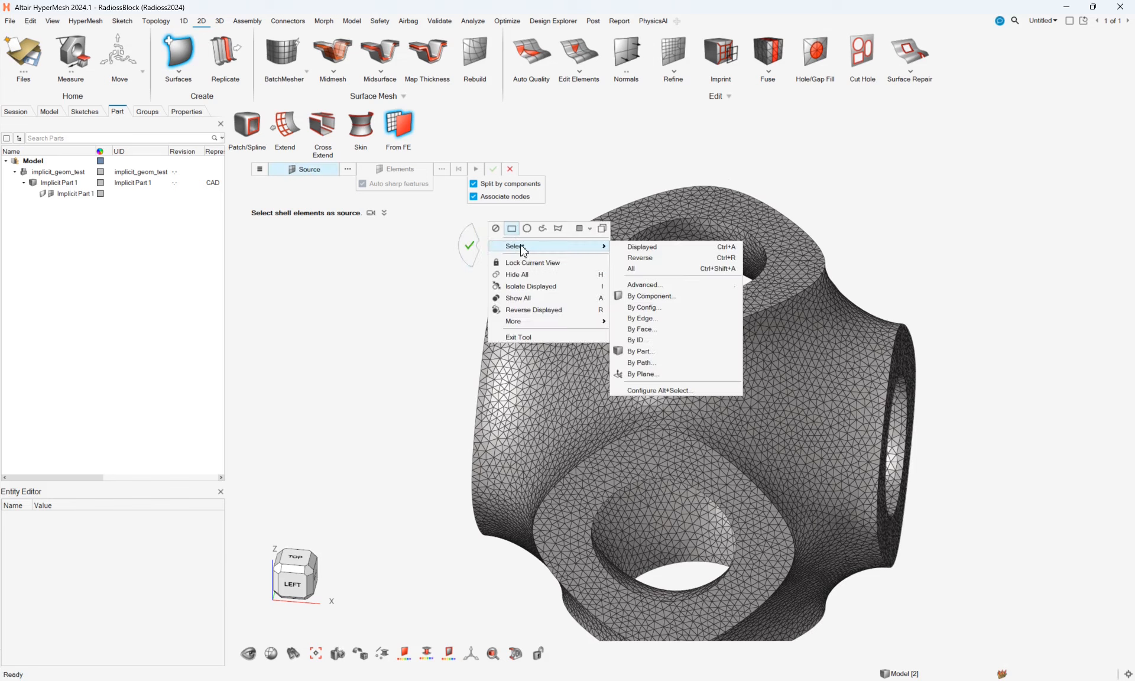
pyautogui.click(663, 316)
pyautogui.click(588, 312)
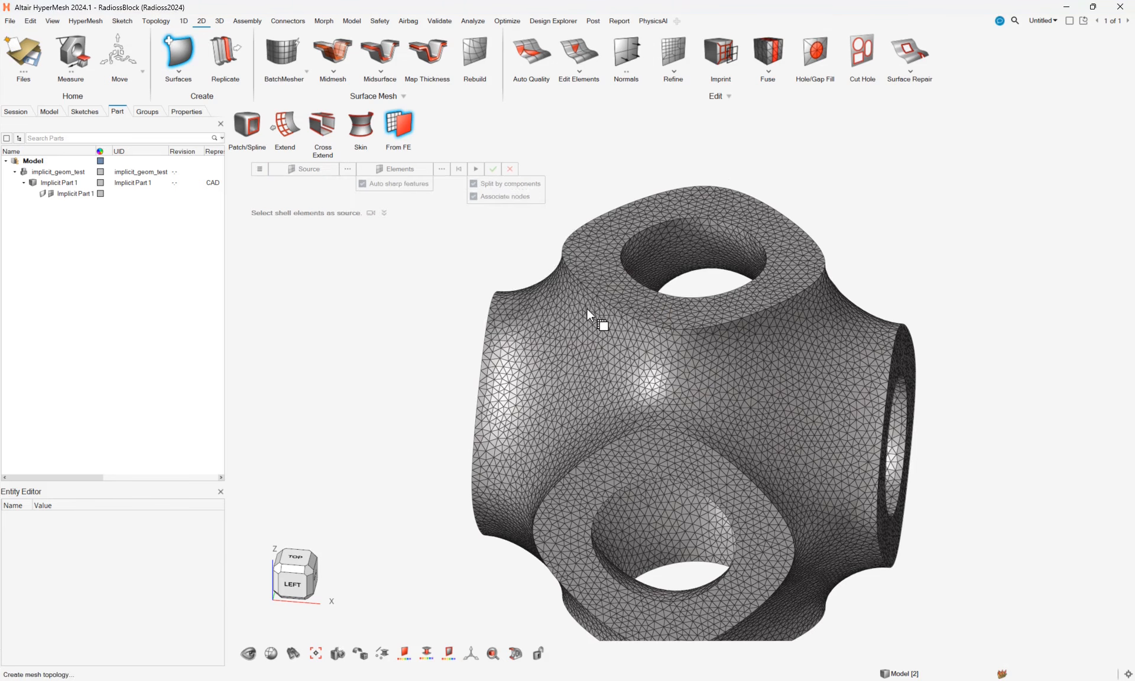
# Step: Select the shell elements of the lattice's upper ring face as source, using selection by face
pyautogui.rightClick(494, 254)
pyautogui.moveTo(530, 252)
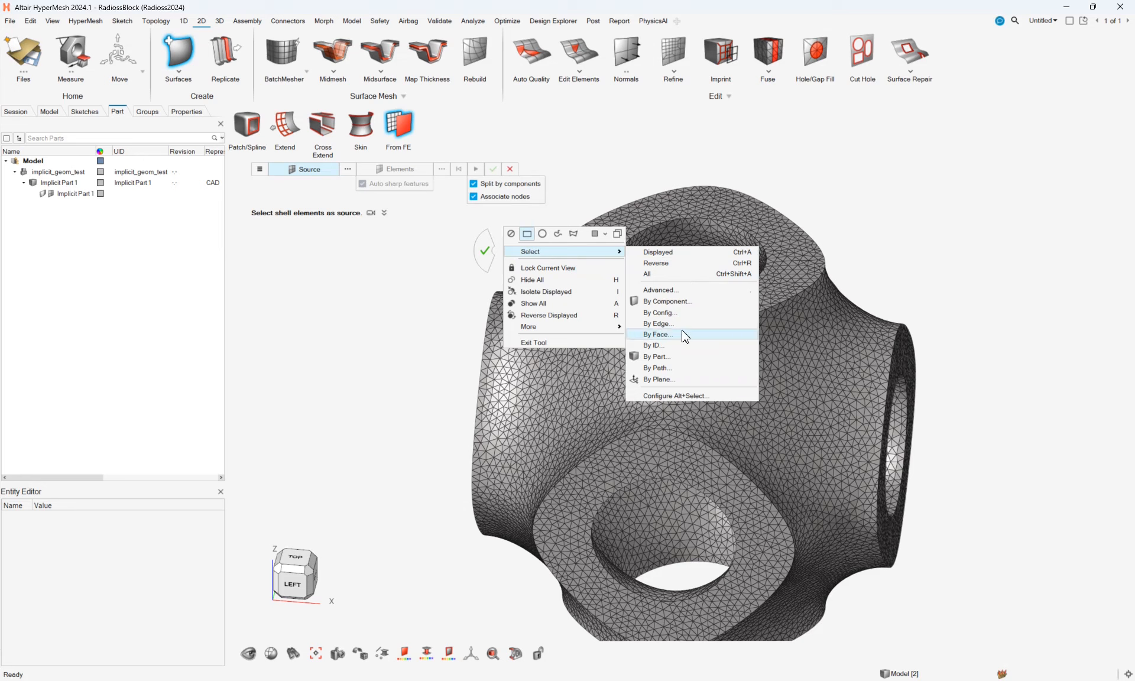
pyautogui.click(654, 334)
pyautogui.click(597, 267)
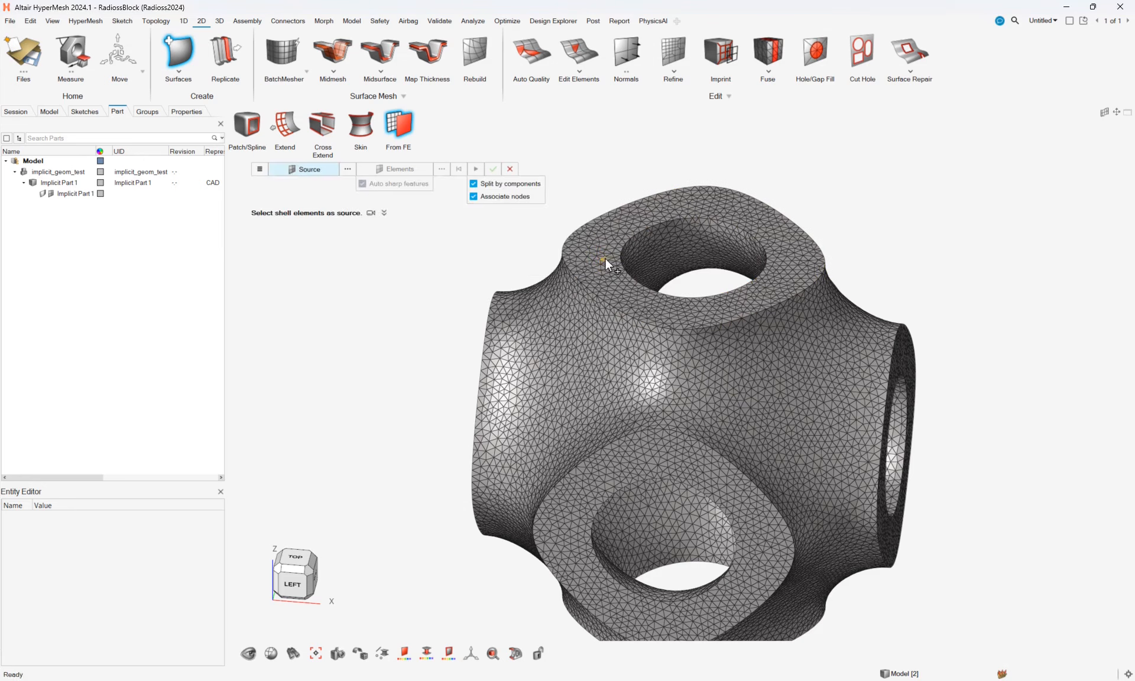
pyautogui.click(611, 275)
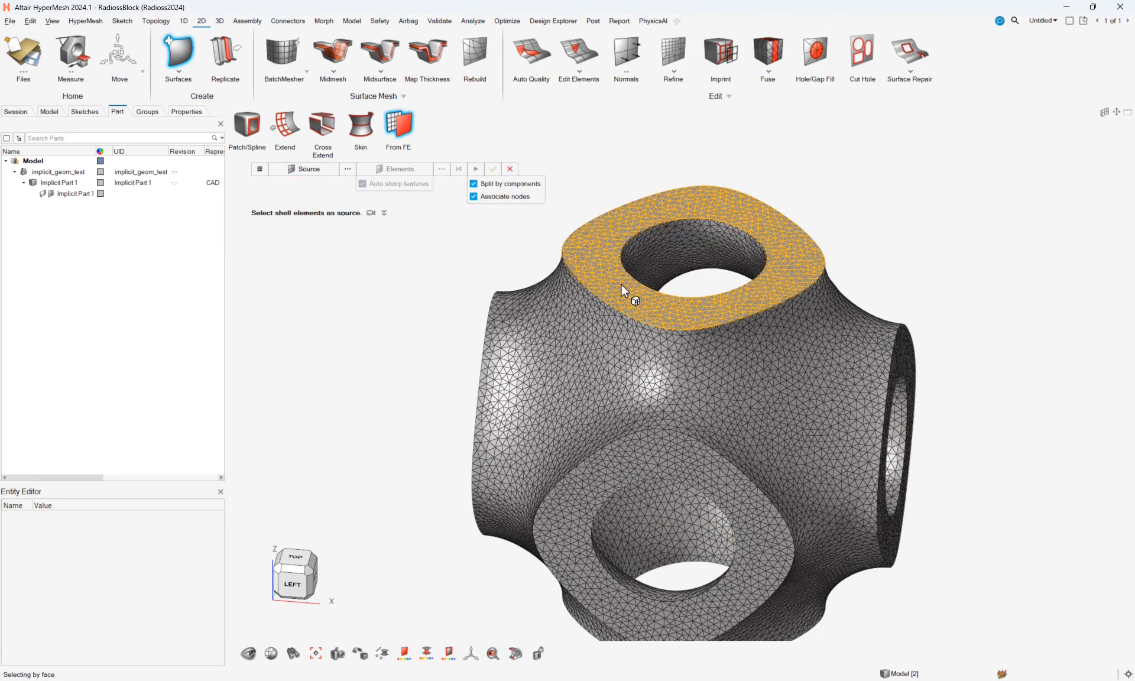
# Step: Select the shell elements of all six flat ring end faces as source and create surfaces from them
pyautogui.click(621, 284)
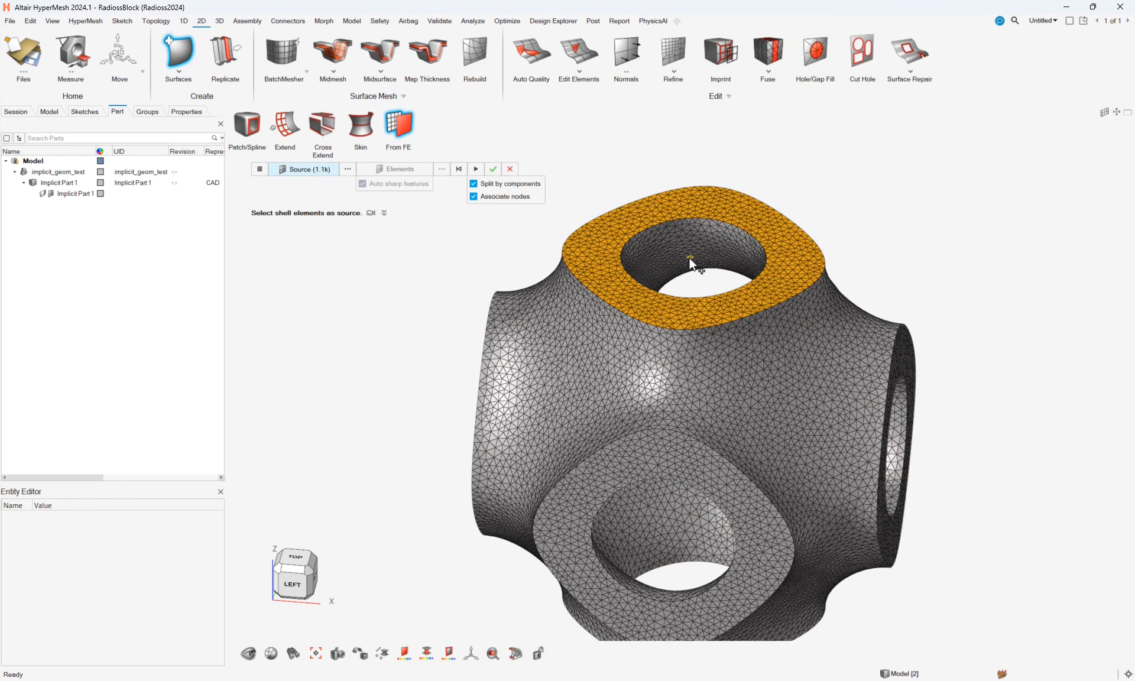
pyautogui.scroll(-2, 689, 258)
pyautogui.click(838, 332)
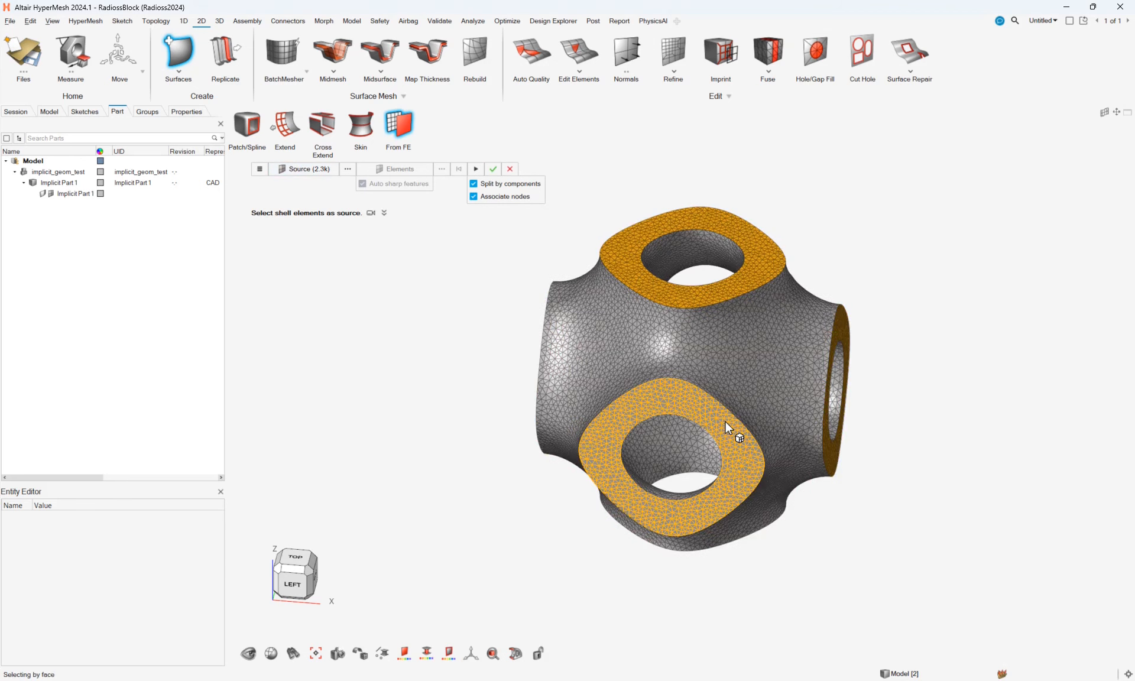
pyautogui.click(725, 421)
pyautogui.moveTo(803, 345); pyautogui.dragTo(691, 255, button='middle')
pyautogui.click(670, 328)
pyautogui.click(774, 293)
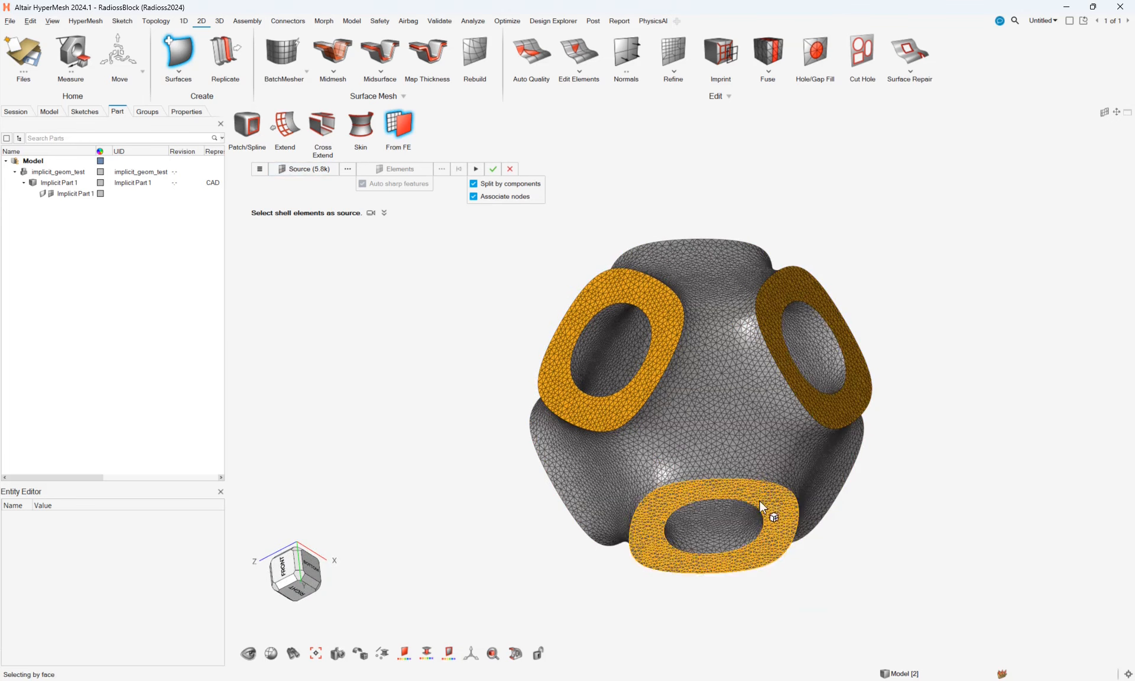
pyautogui.click(761, 502)
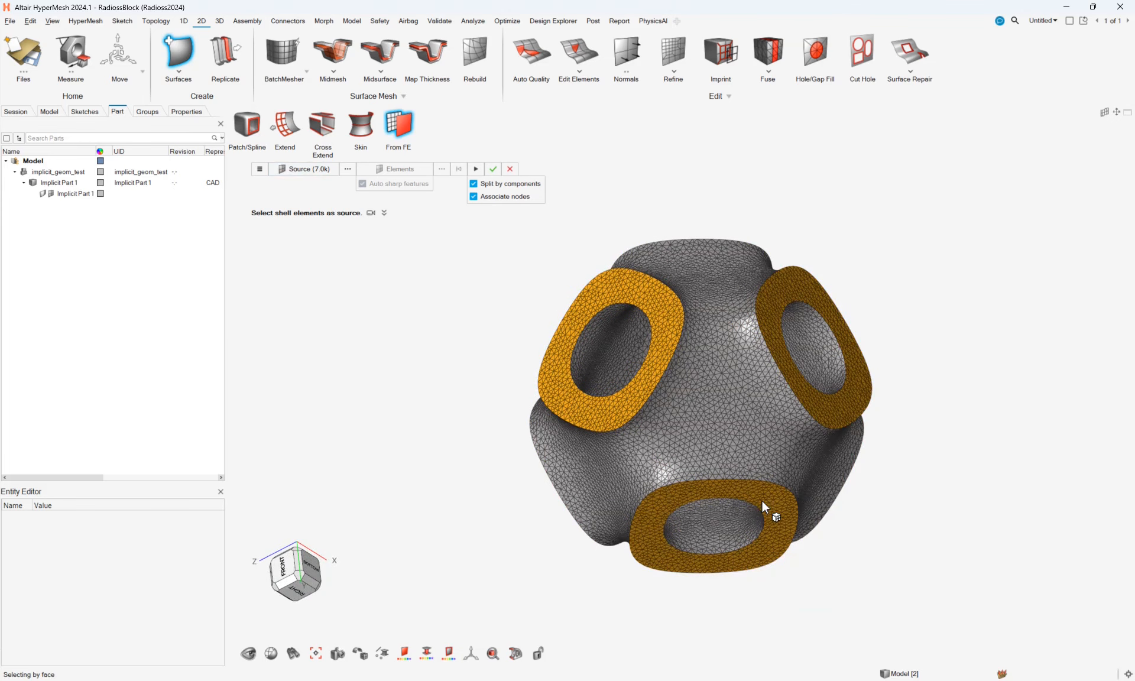
pyautogui.click(476, 169)
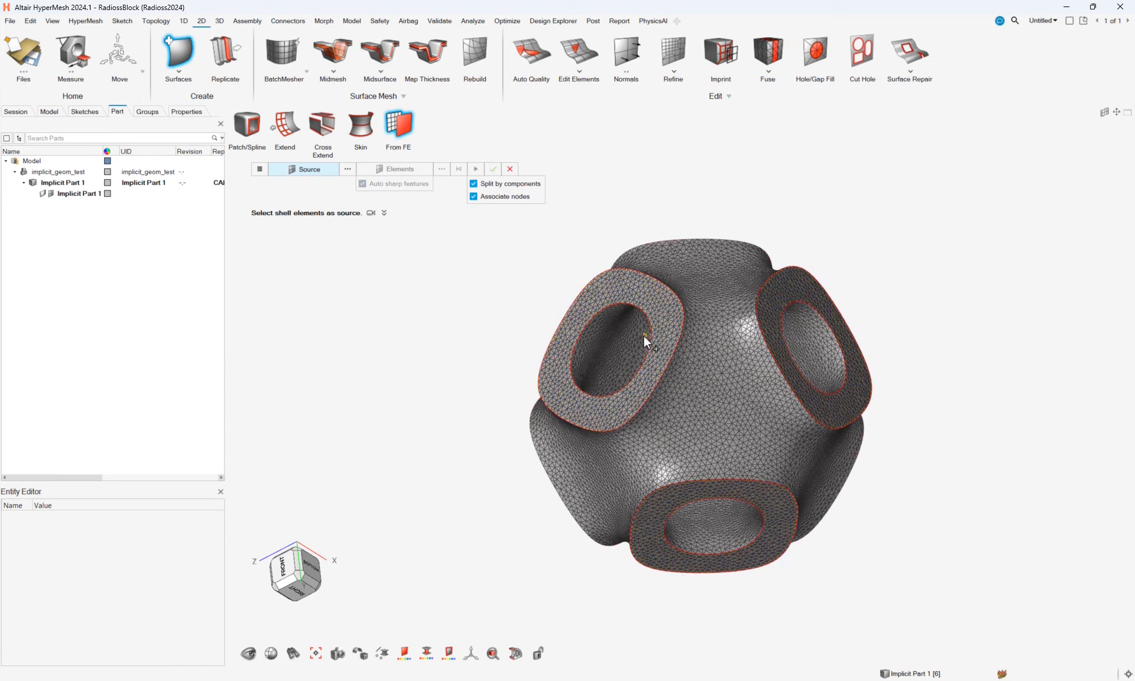
# Step: Create surfaces from the lattice's remaining curved shell elements, and close the surface creation tool
pyautogui.click(717, 421)
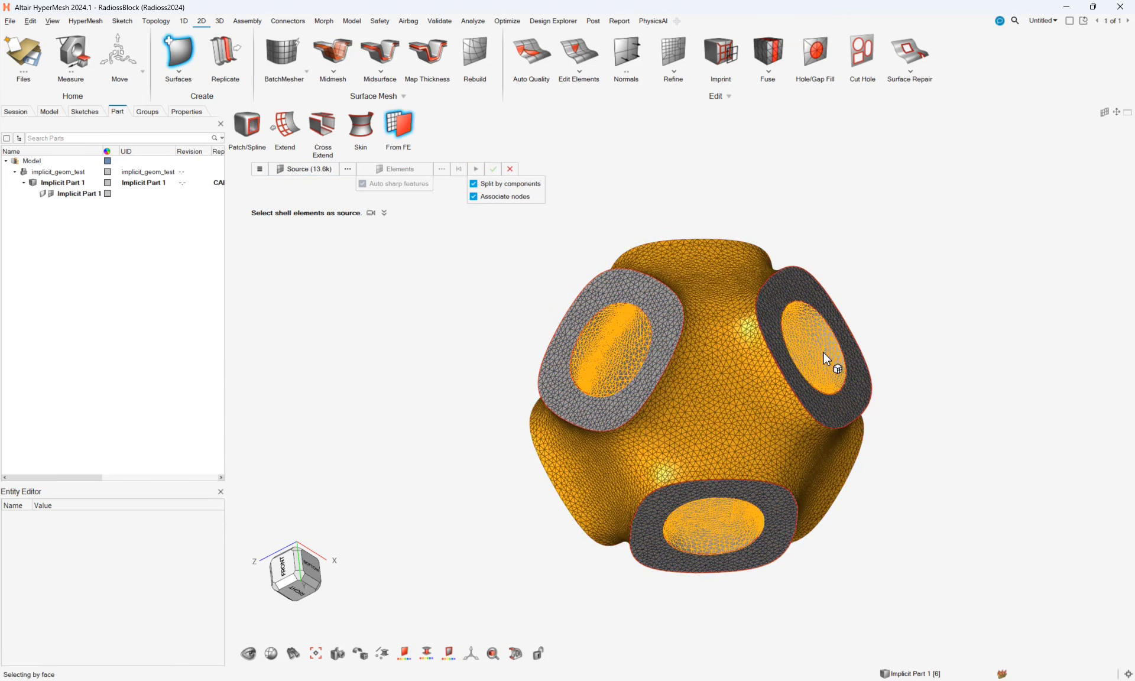
pyautogui.click(476, 169)
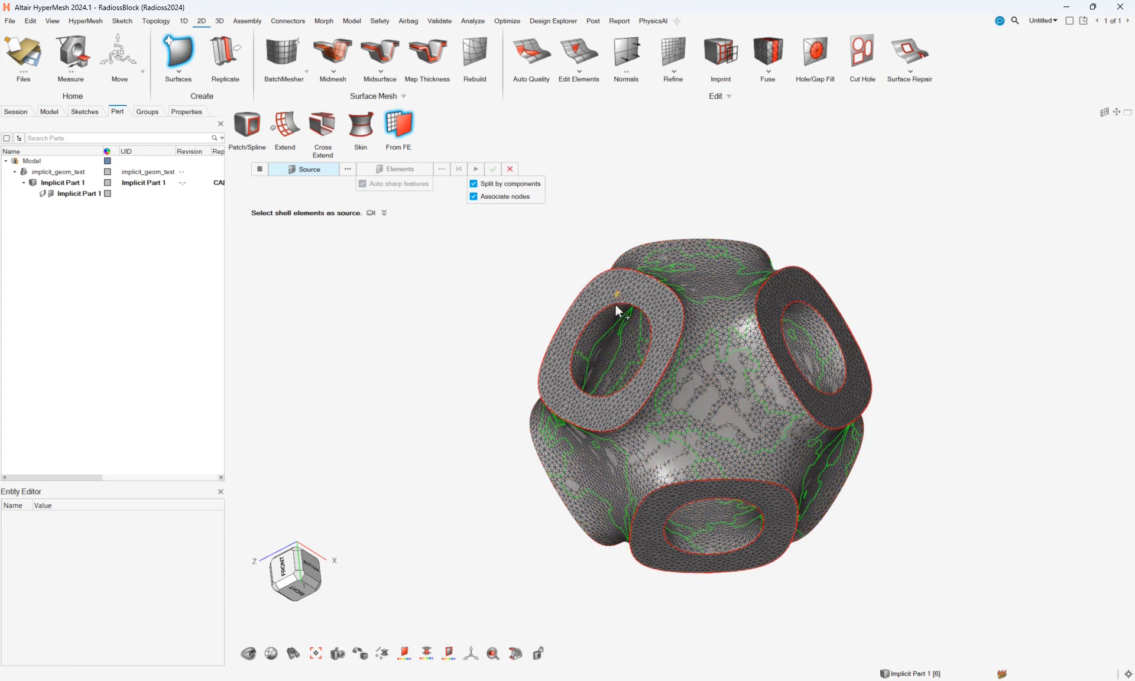
pyautogui.moveTo(615, 305); pyautogui.dragTo(730, 312, button='middle')
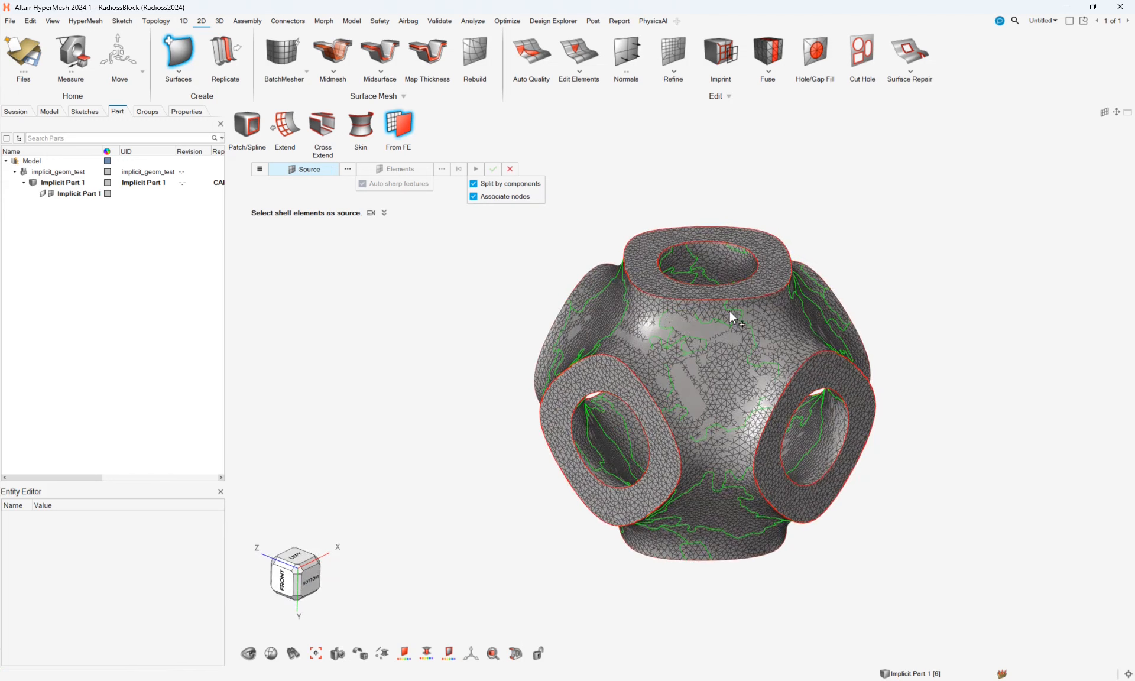
pyautogui.moveTo(696, 365); pyautogui.dragTo(694, 332, button='right')
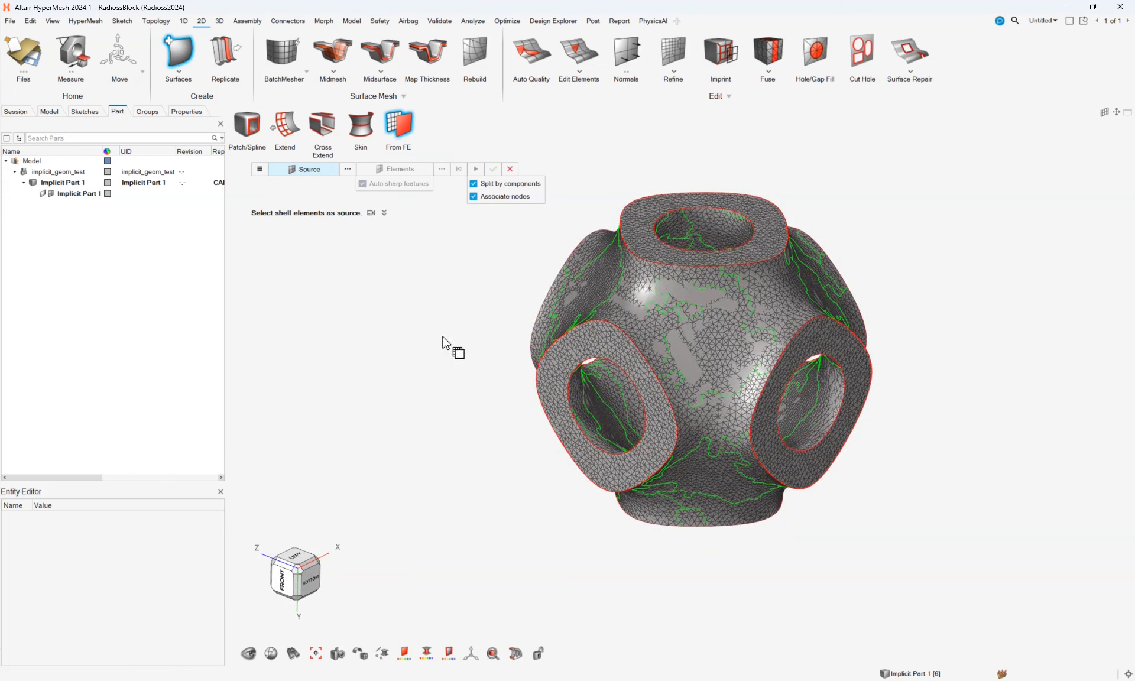
pyautogui.click(180, 57)
# Step: Select all elements of the lattice and delete them, keeping only the surfaces
pyautogui.moveTo(417, 297); pyautogui.dragTo(429, 307, button='right')
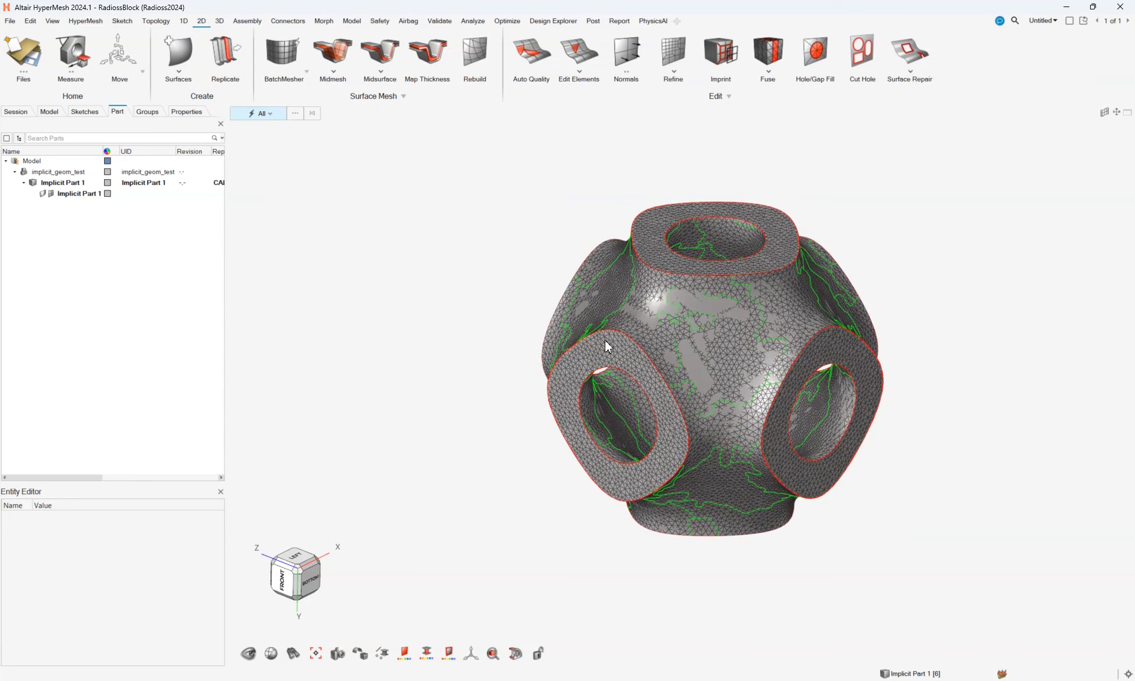
pyautogui.scroll(2, 701, 324)
pyautogui.moveTo(758, 325); pyautogui.dragTo(726, 326, button='right')
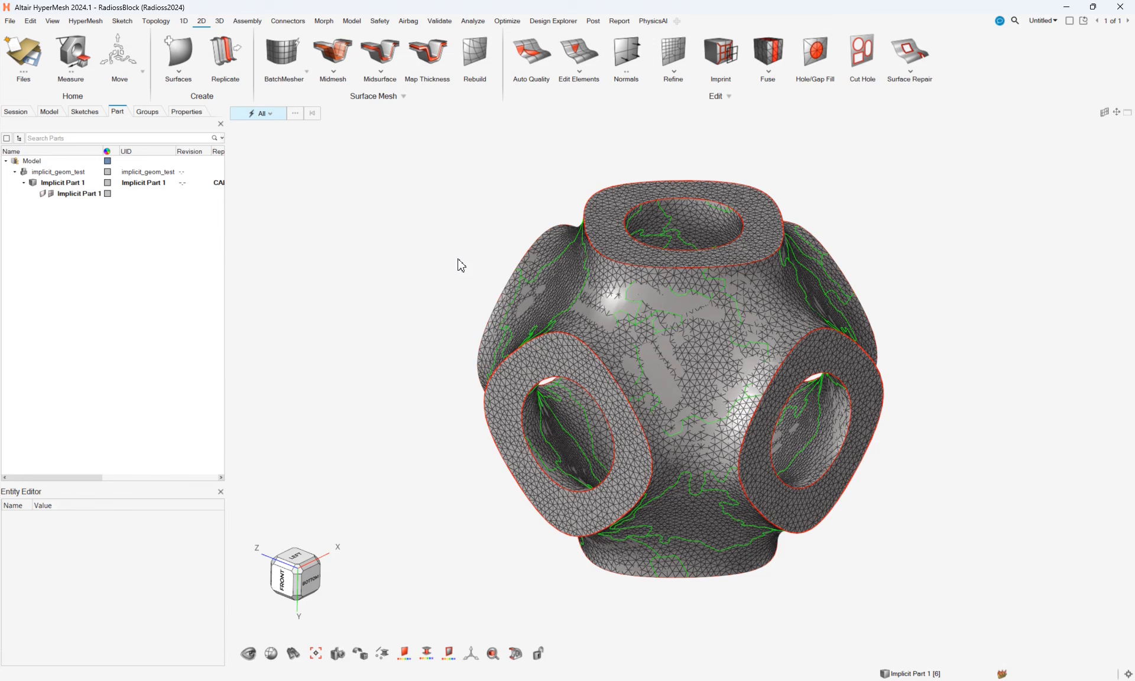
pyautogui.press('e')
pyautogui.scroll(-1, 464, 227)
pyautogui.moveTo(404, 164); pyautogui.dragTo(861, 562)
pyautogui.press('Delete')
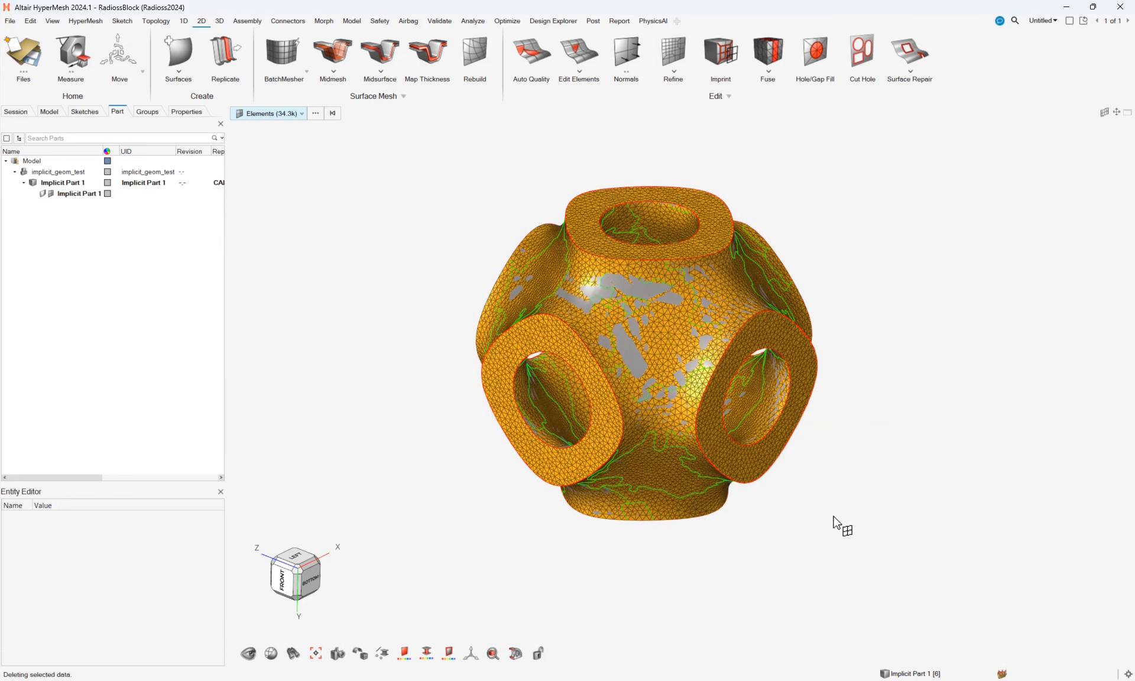
# Step: Examine the lattice surfaces and the free edges where the flat ring faces meet the curved walls
pyautogui.moveTo(812, 478); pyautogui.dragTo(755, 480, button='right')
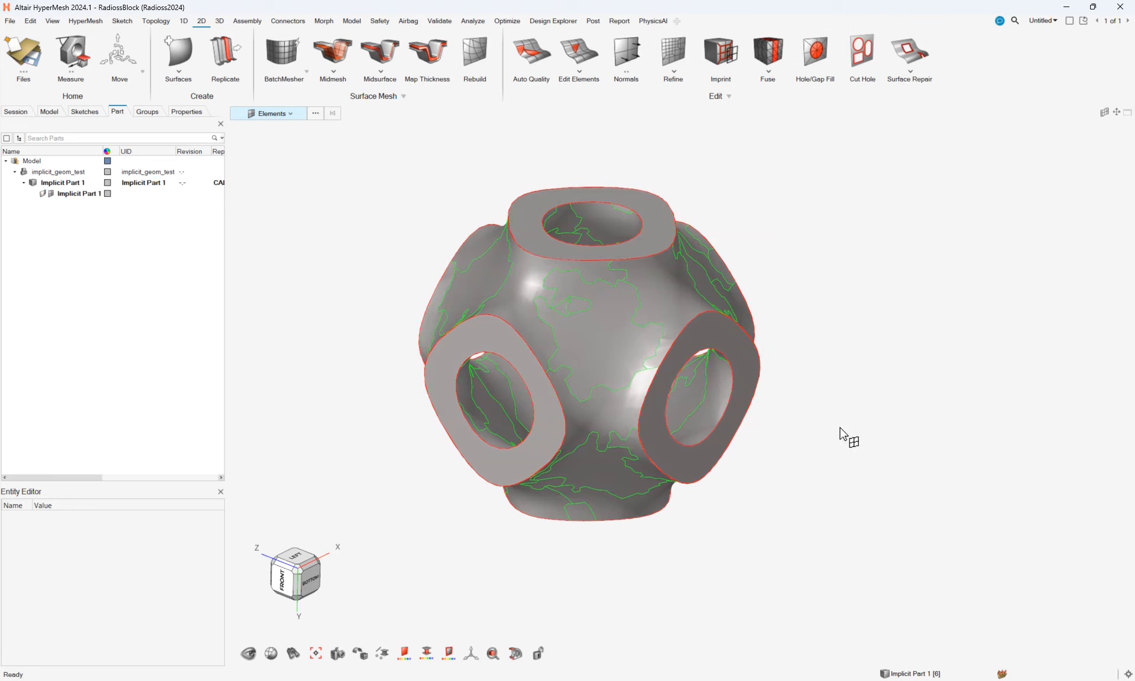
pyautogui.moveTo(851, 461); pyautogui.dragTo(806, 446, button='middle')
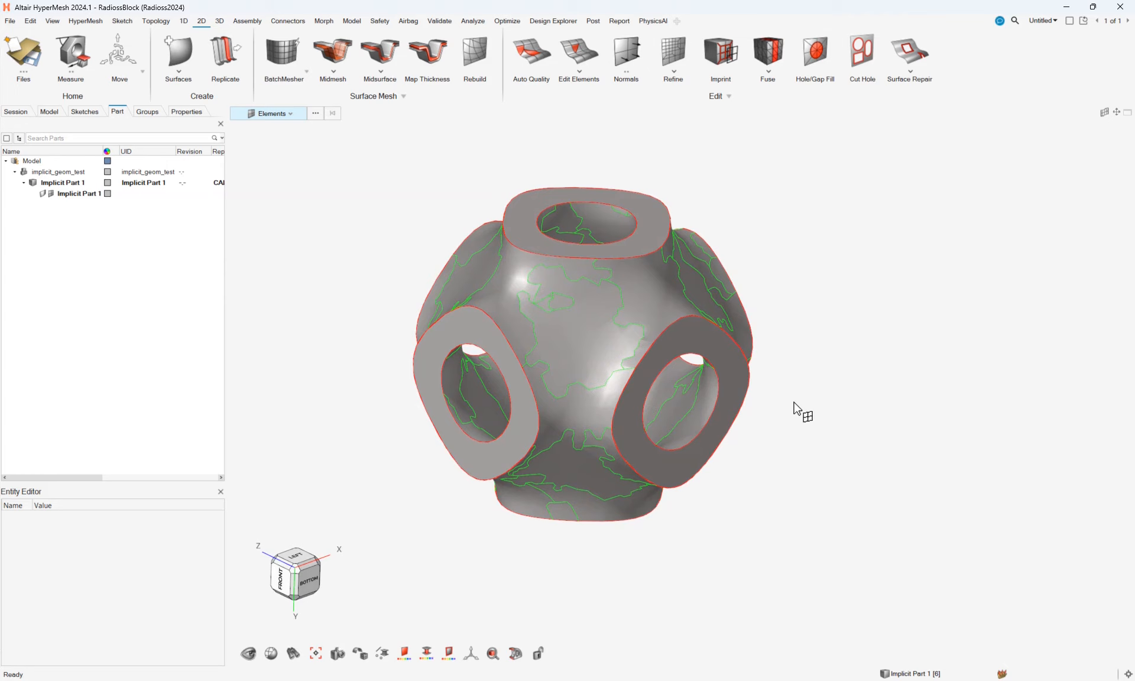
pyautogui.scroll(5, 530, 254)
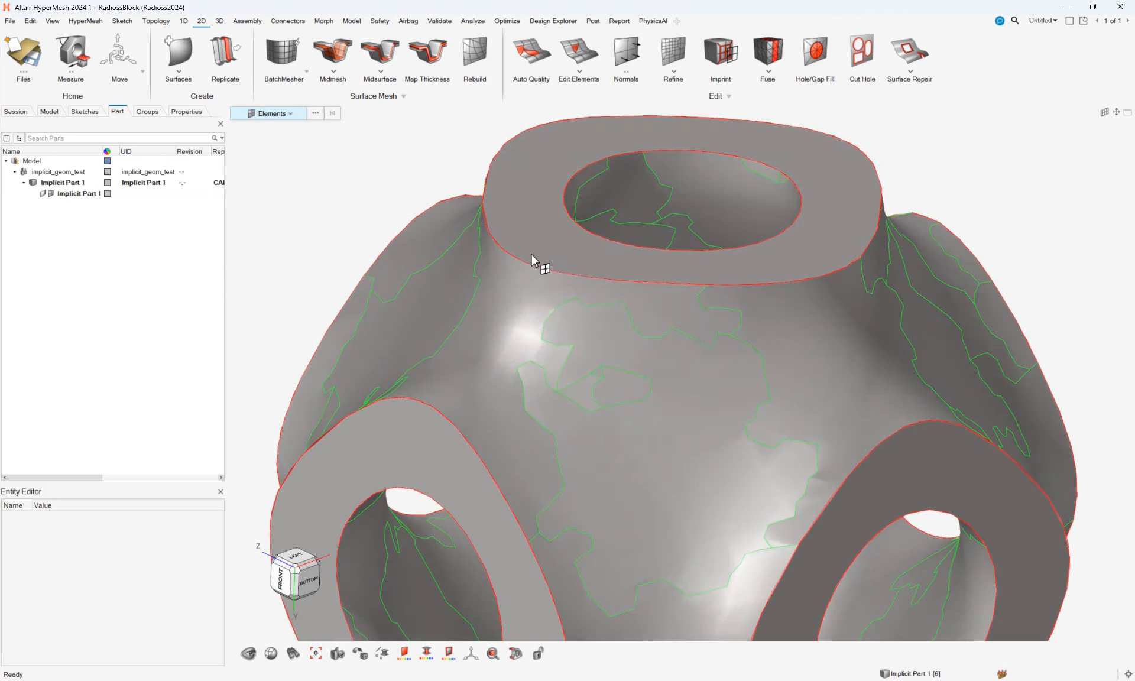
pyautogui.scroll(-3, 501, 218)
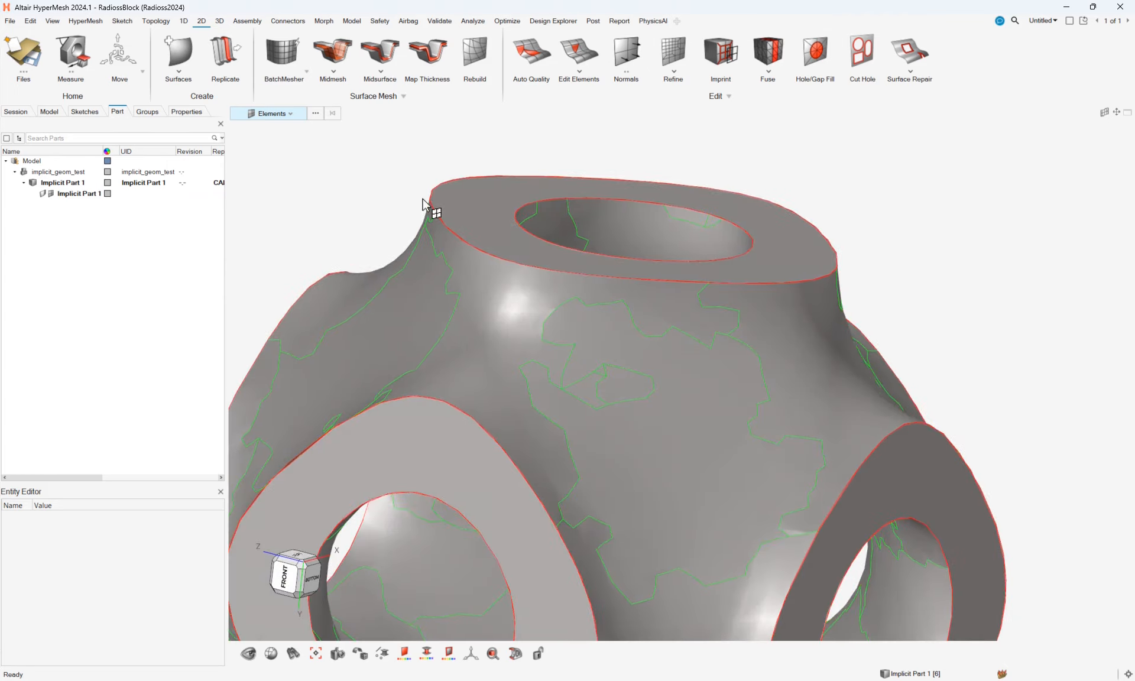
pyautogui.scroll(6, 438, 213)
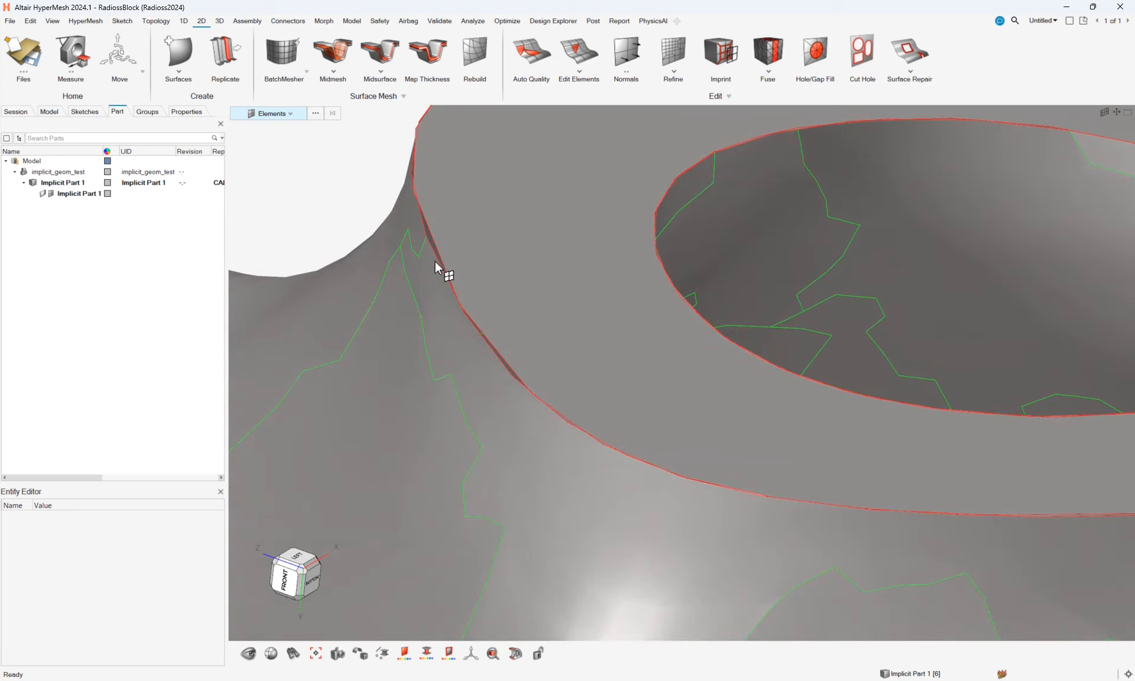
pyautogui.scroll(-5, 462, 288)
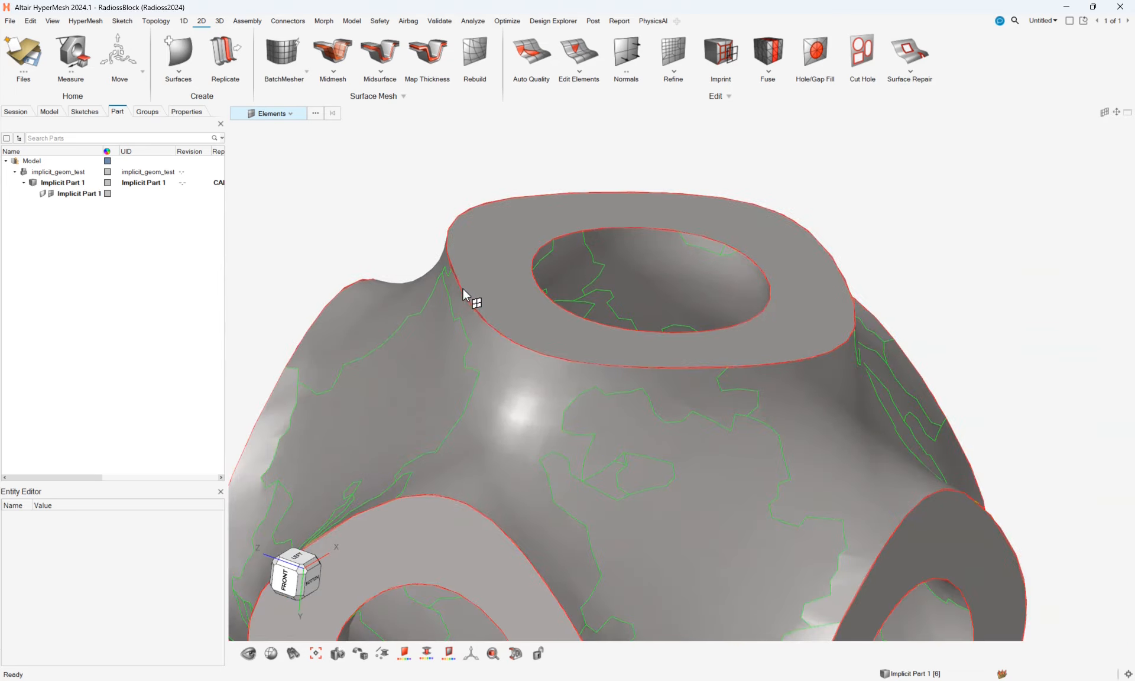
pyautogui.moveTo(470, 286); pyautogui.dragTo(500, 273, button='middle')
pyautogui.scroll(-4, 537, 197)
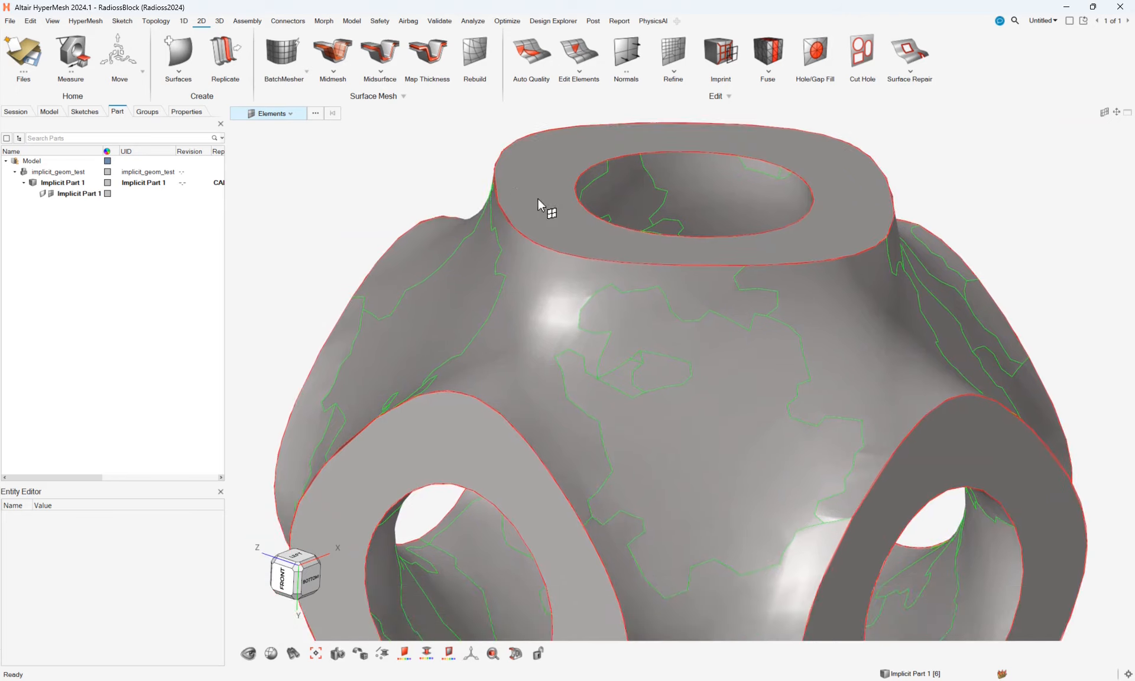
pyautogui.scroll(4, 534, 212)
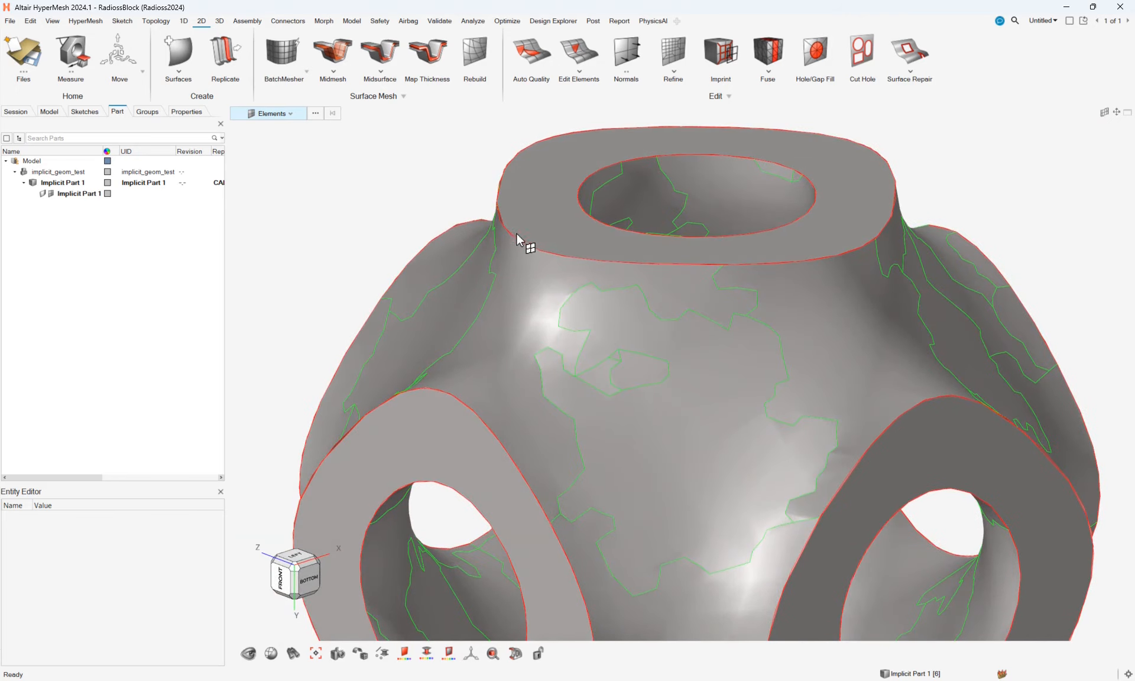
pyautogui.scroll(-5, 537, 235)
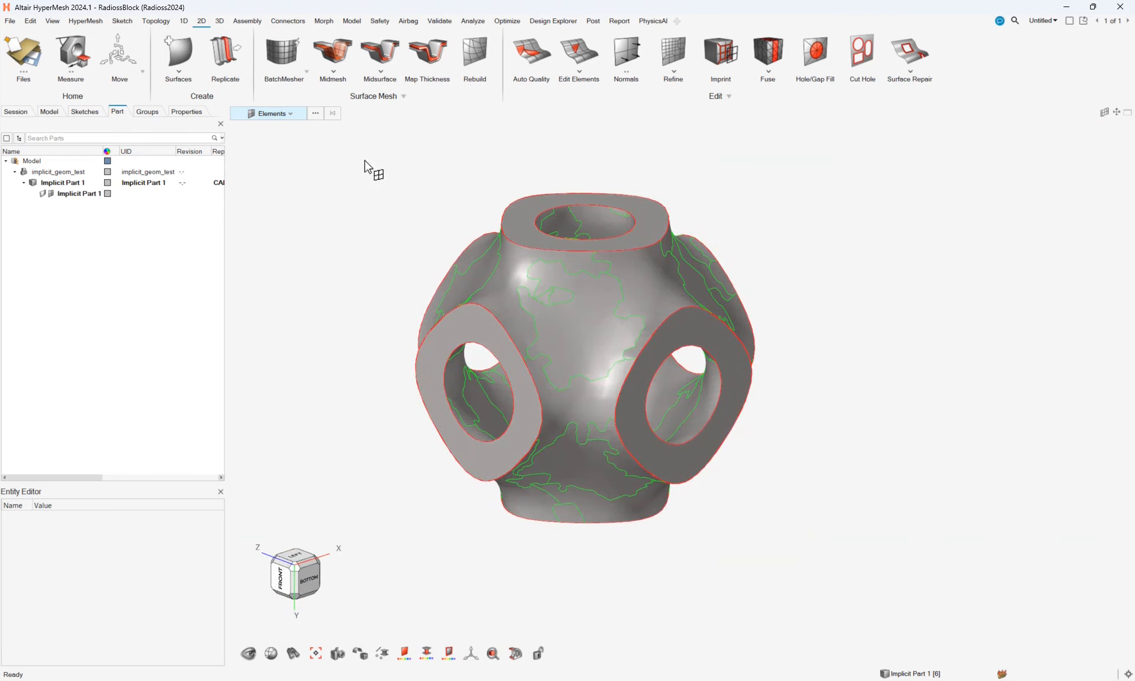
# Step: Check the maximum stitching distance and stitch all surfaces of the lattice together
pyautogui.click(155, 21)
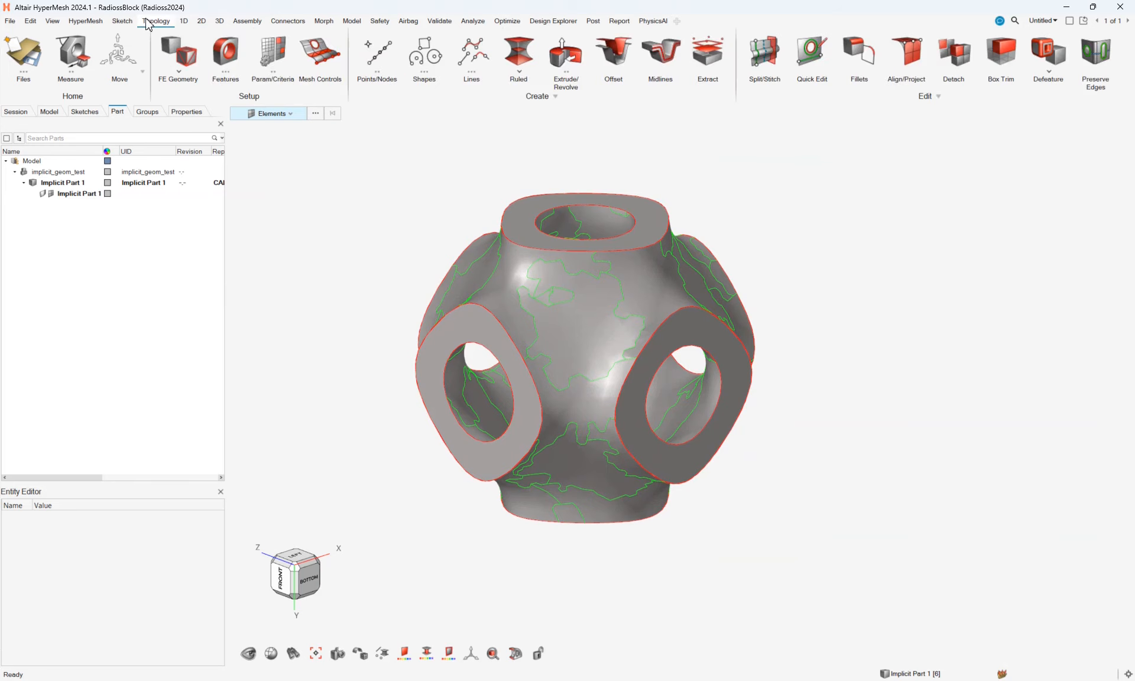
pyautogui.click(762, 52)
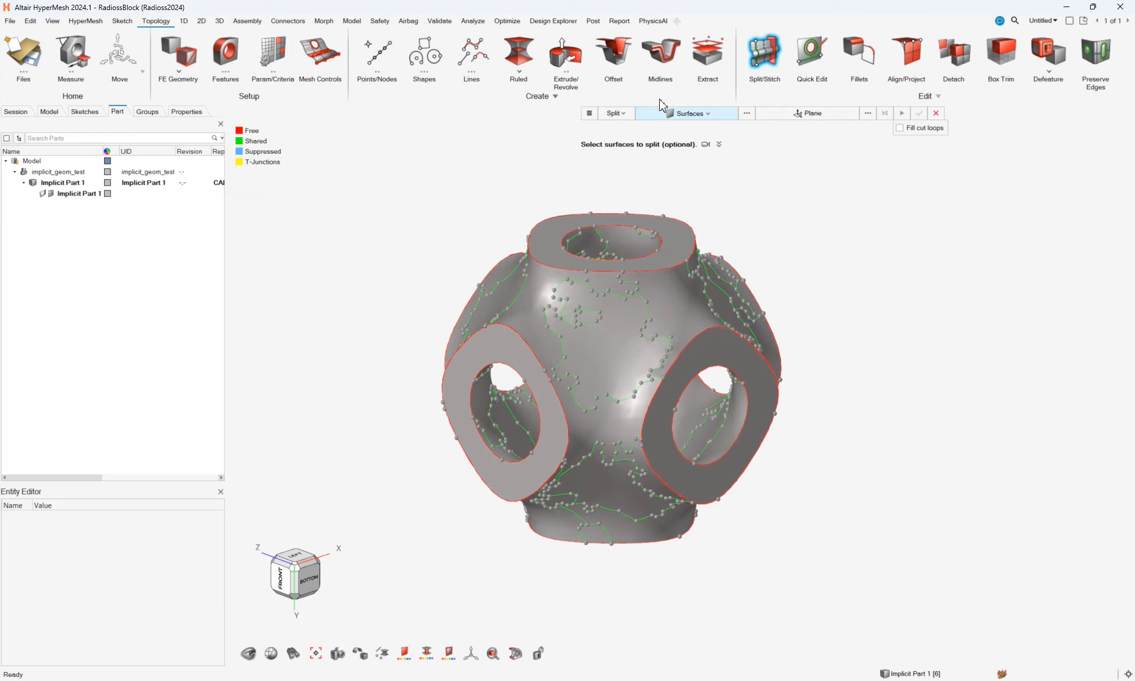
pyautogui.click(622, 114)
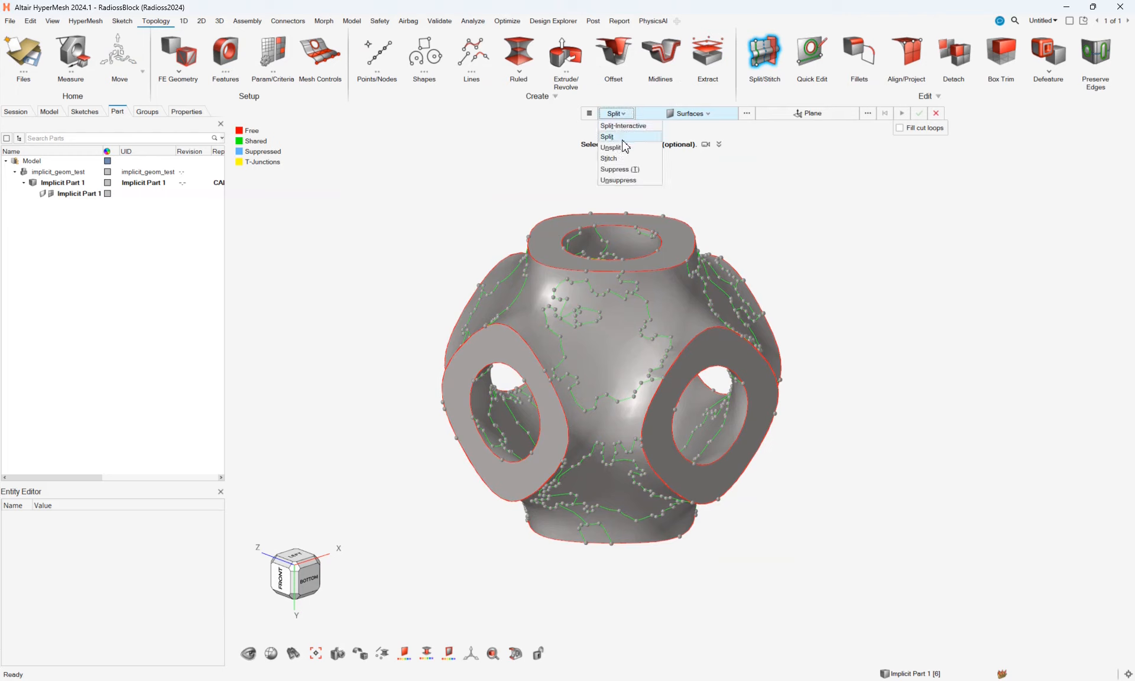
pyautogui.click(623, 158)
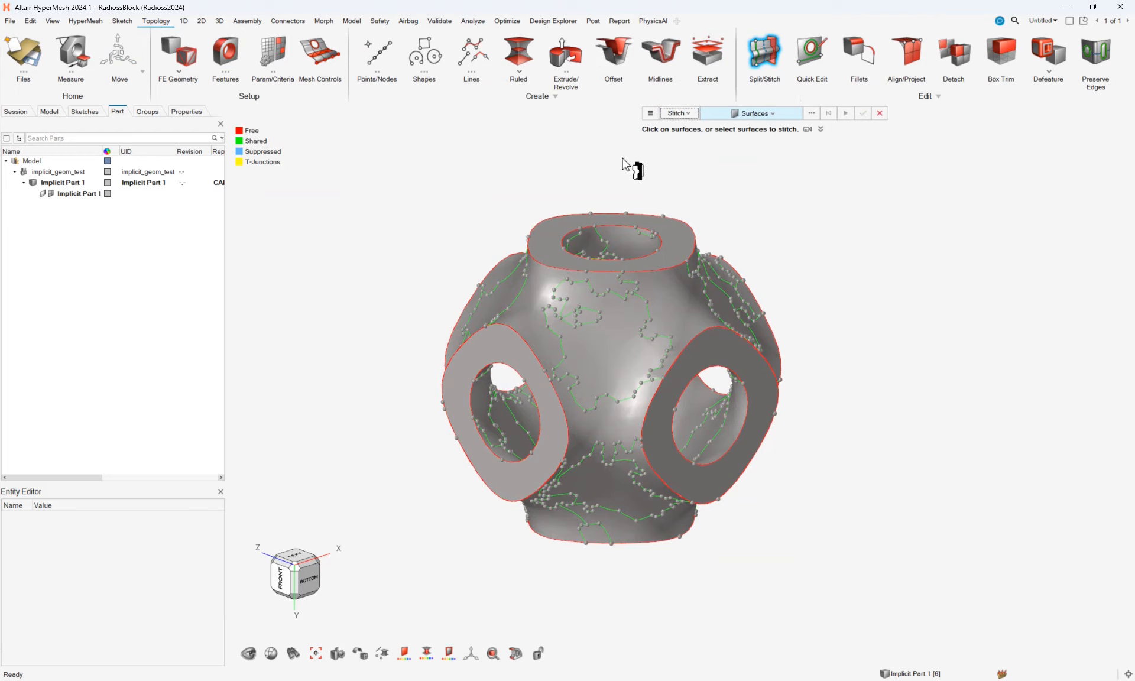
pyautogui.click(655, 113)
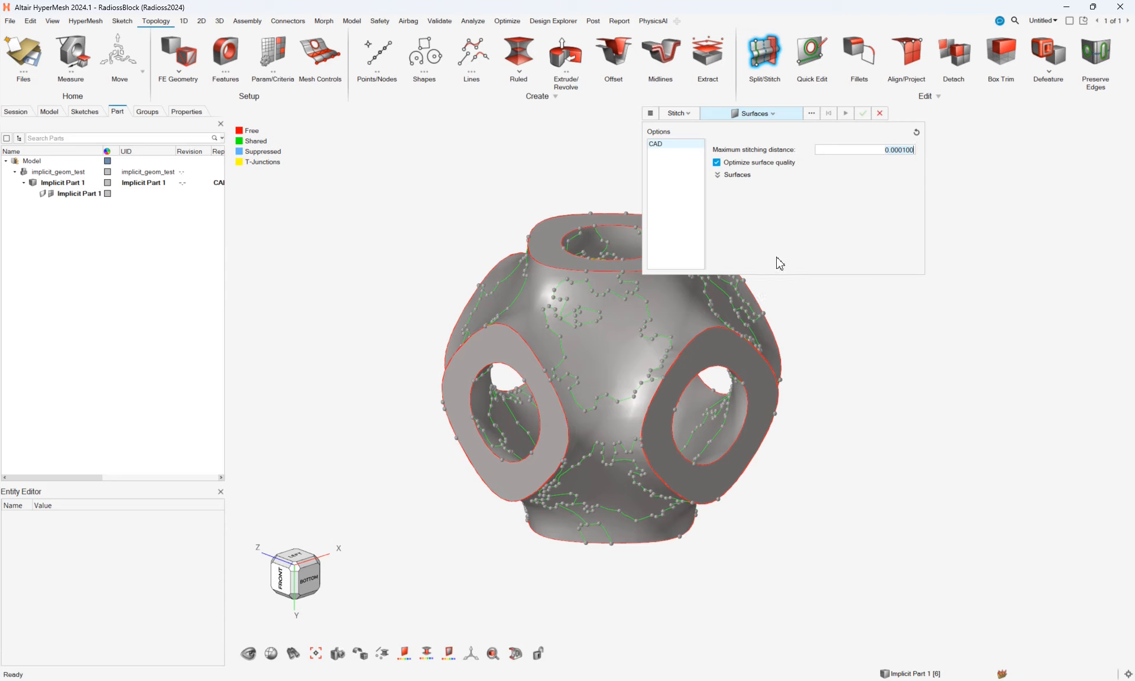
pyautogui.click(840, 333)
pyautogui.scroll(-2, 511, 202)
pyautogui.moveTo(376, 163); pyautogui.dragTo(703, 512)
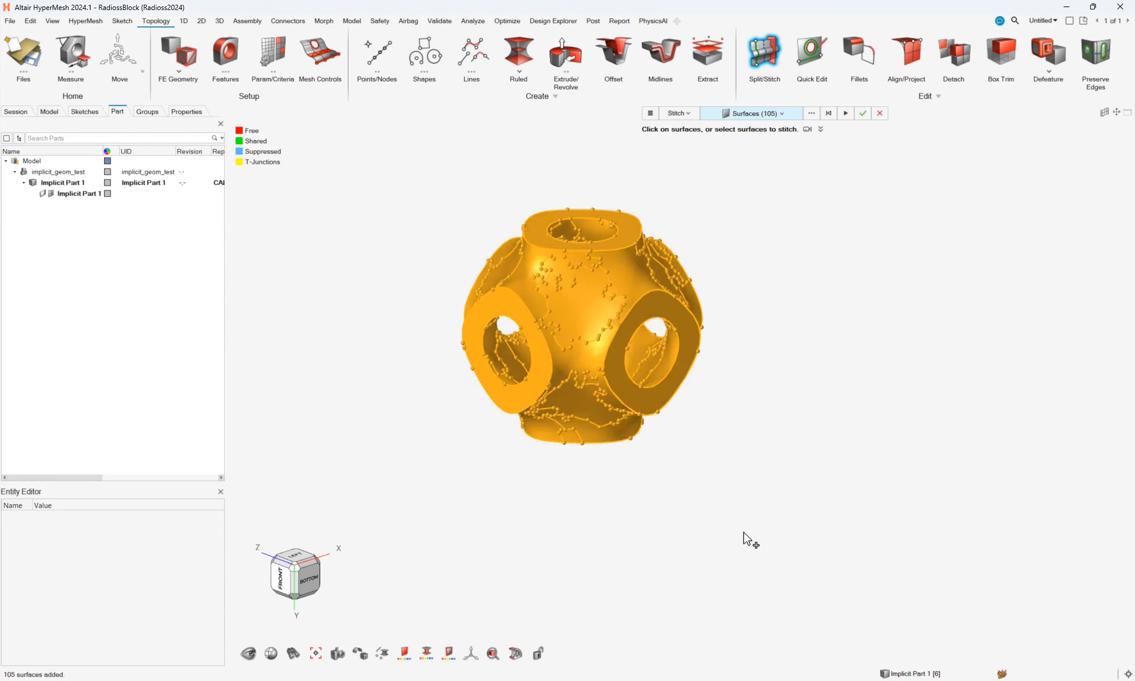
pyautogui.click(847, 114)
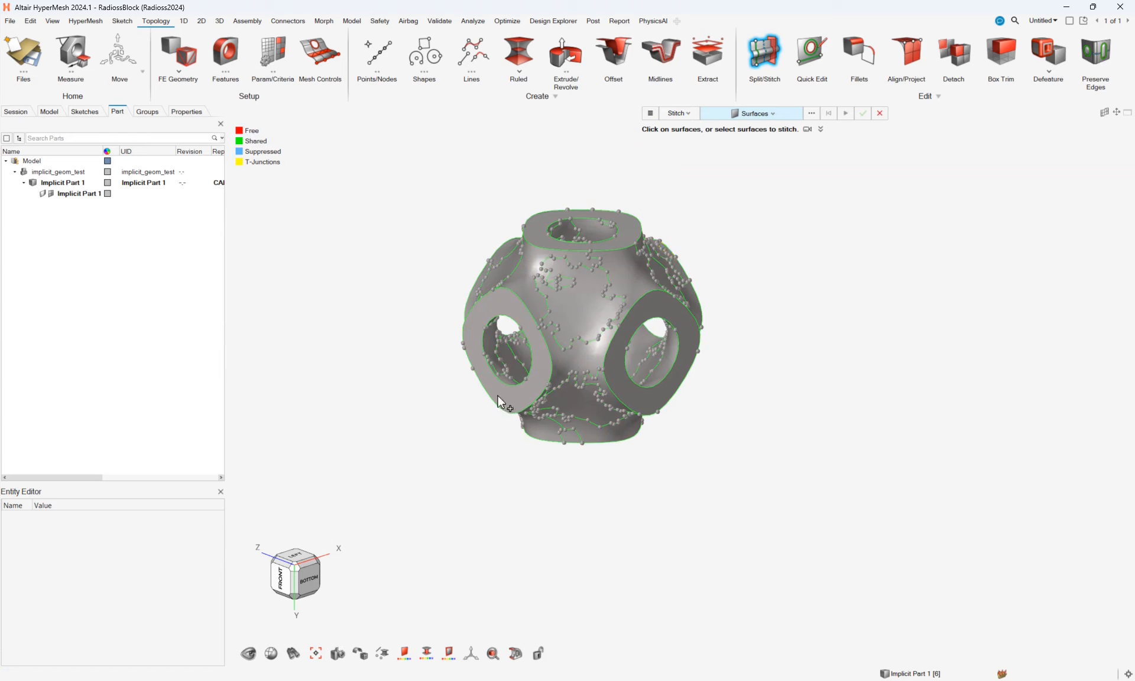
# Step: Review the stitching distance option again and examine the edges of the stitched lattice
pyautogui.click(650, 113)
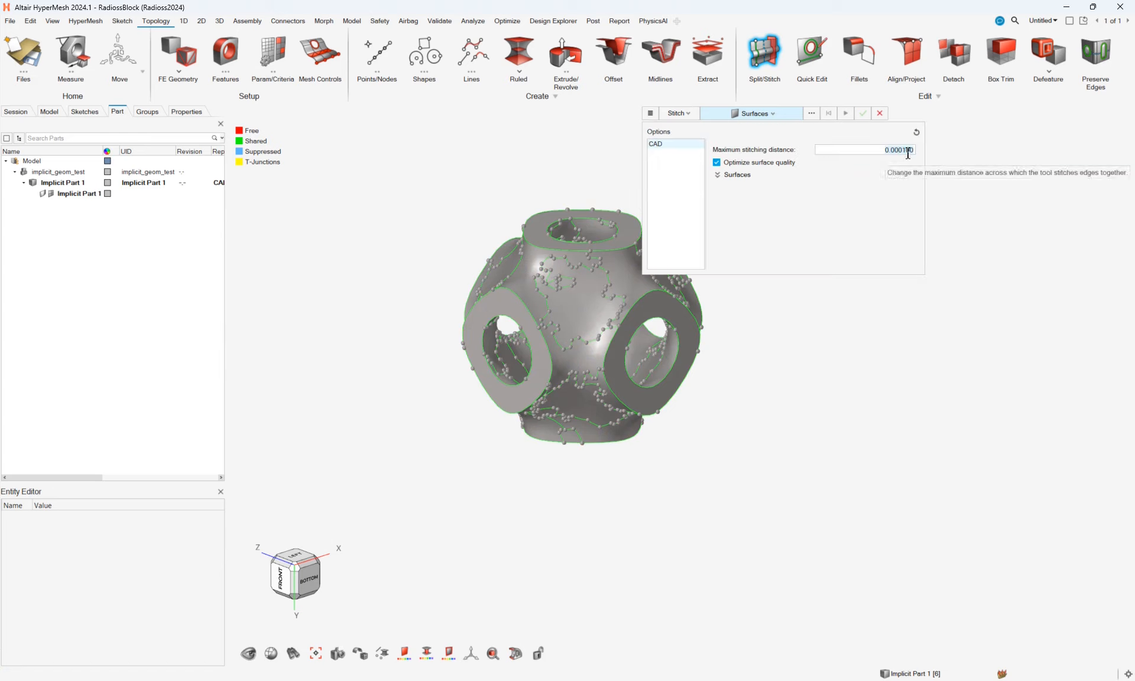
pyautogui.click(826, 416)
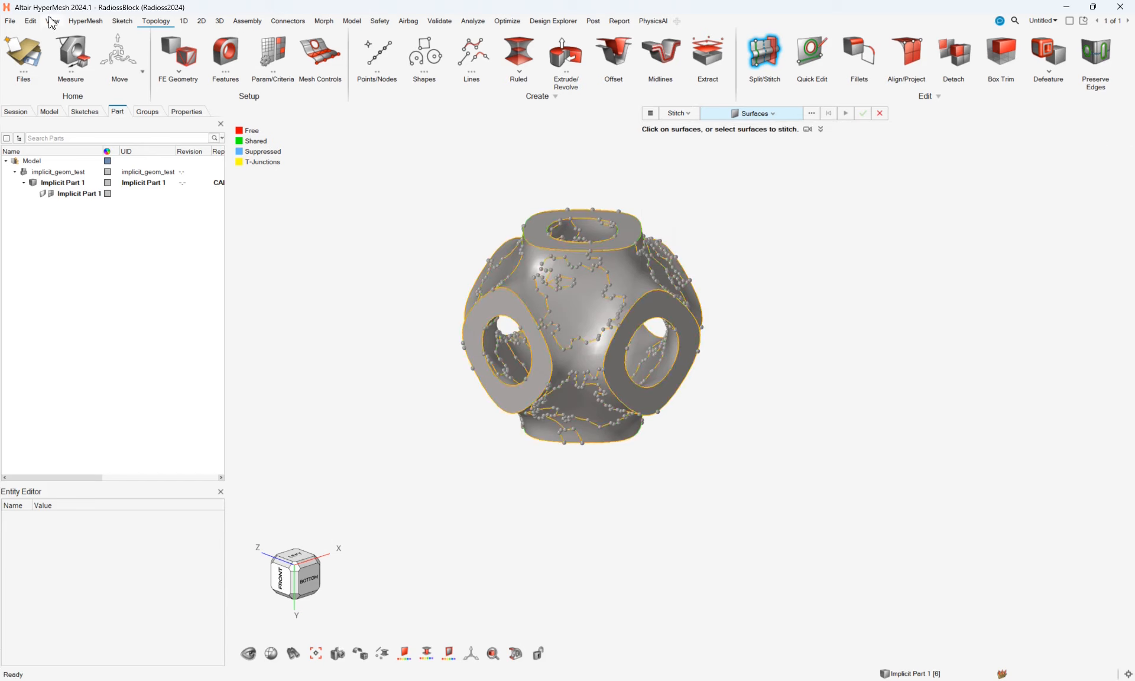
pyautogui.scroll(3, 575, 217)
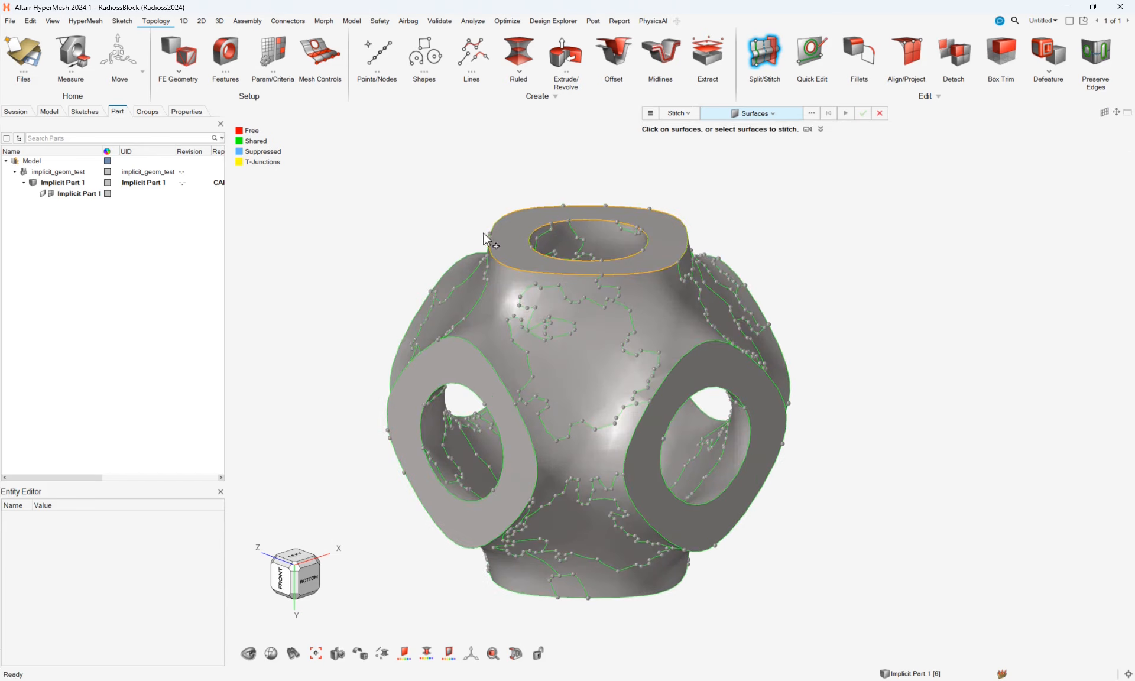
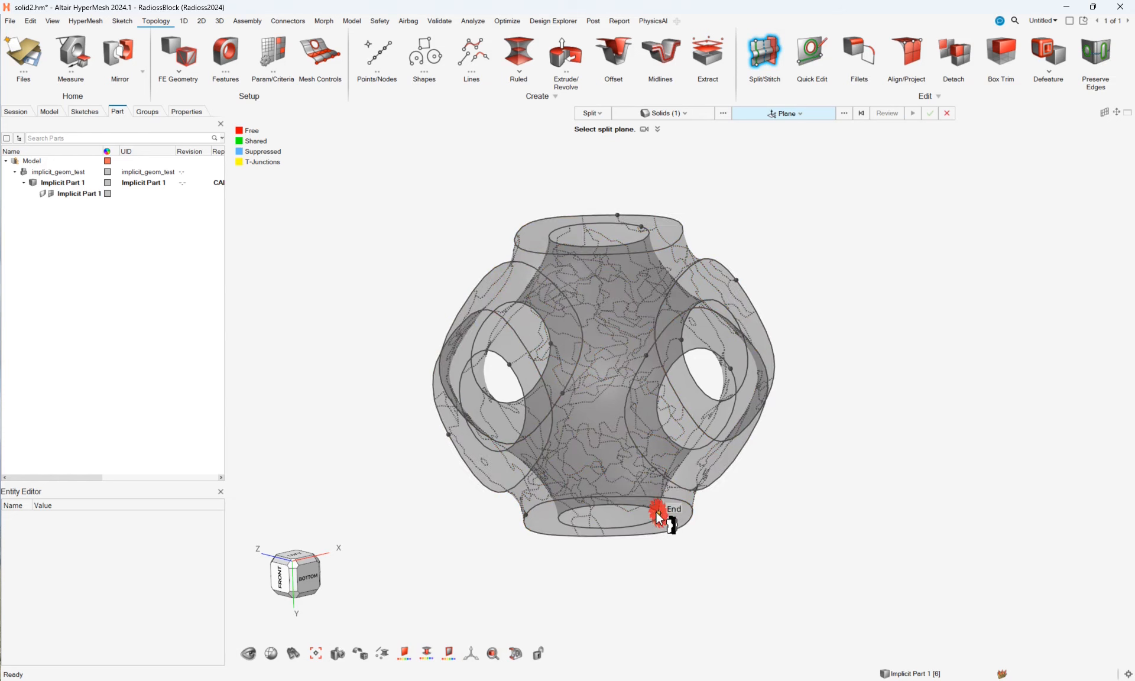
# Step: Place a split plane normal to the X axis at the end point on the inner rim of the bottom ring
pyautogui.click(657, 513)
pyautogui.keyDown('ctrl'); pyautogui.moveTo(863, 441); pyautogui.dragTo(785, 558); pyautogui.keyUp('ctrl')
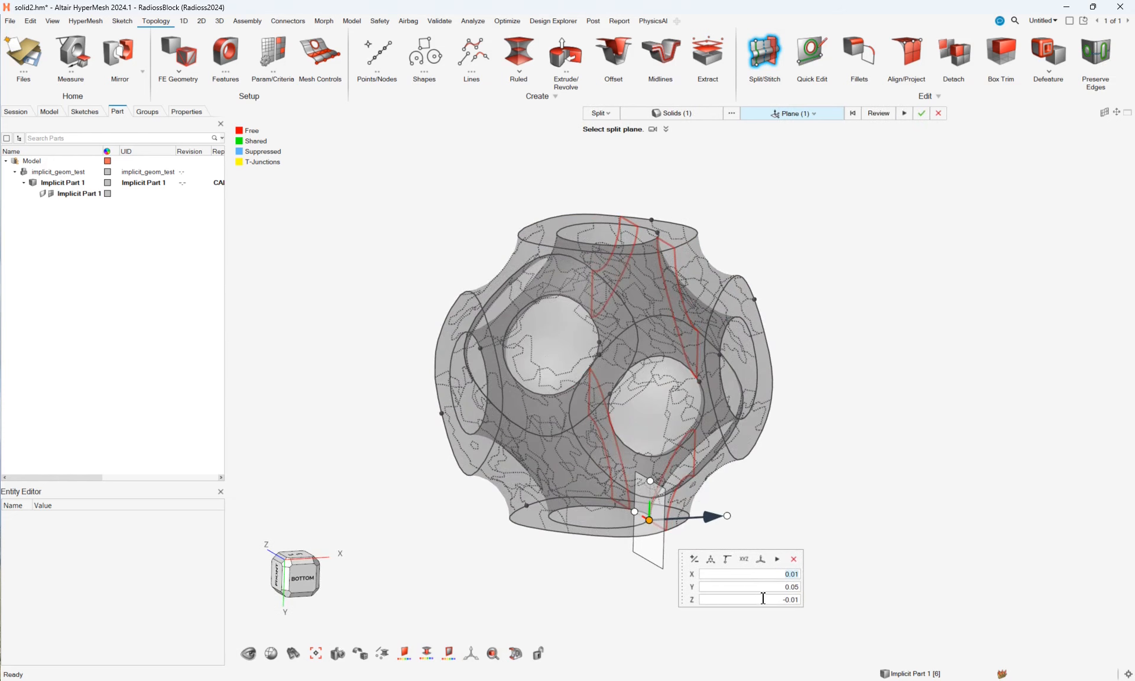
pyautogui.keyDown('ctrl'); pyautogui.moveTo(904, 380); pyautogui.dragTo(823, 387); pyautogui.keyUp('ctrl')
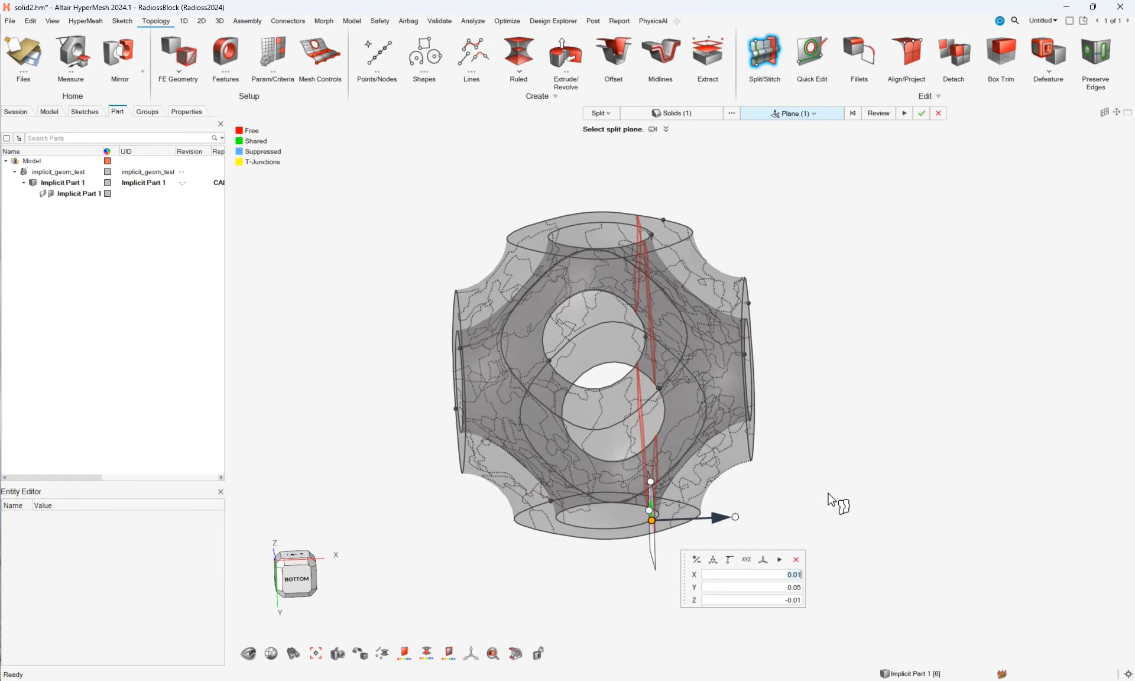
pyautogui.click(764, 562)
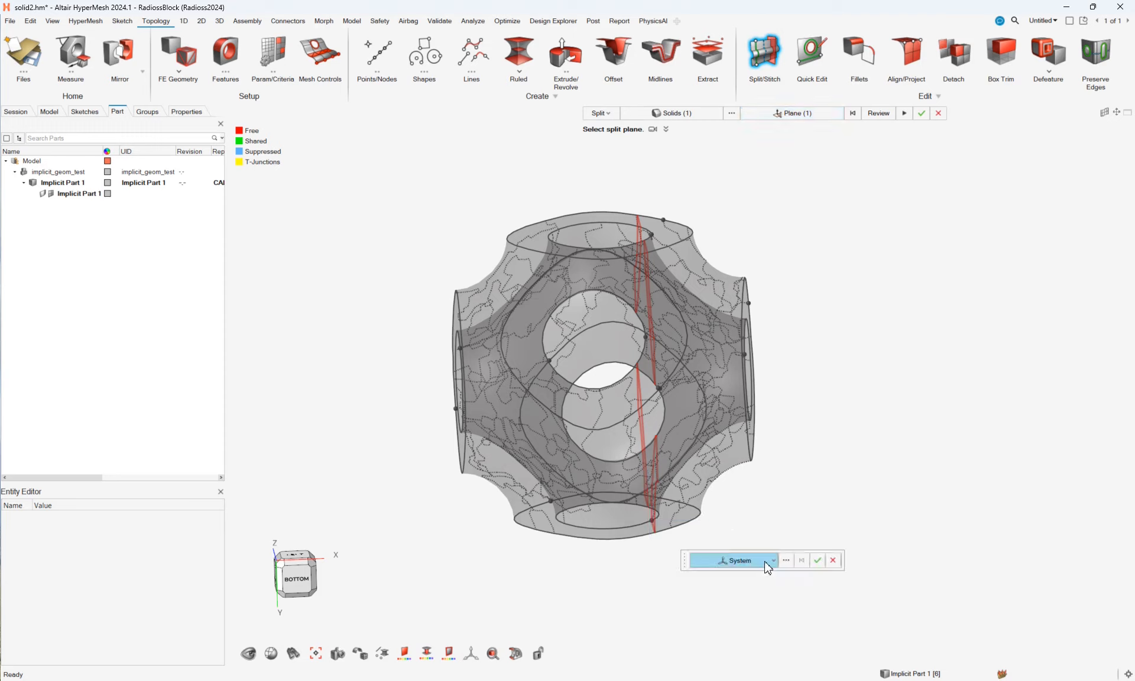
pyautogui.click(819, 559)
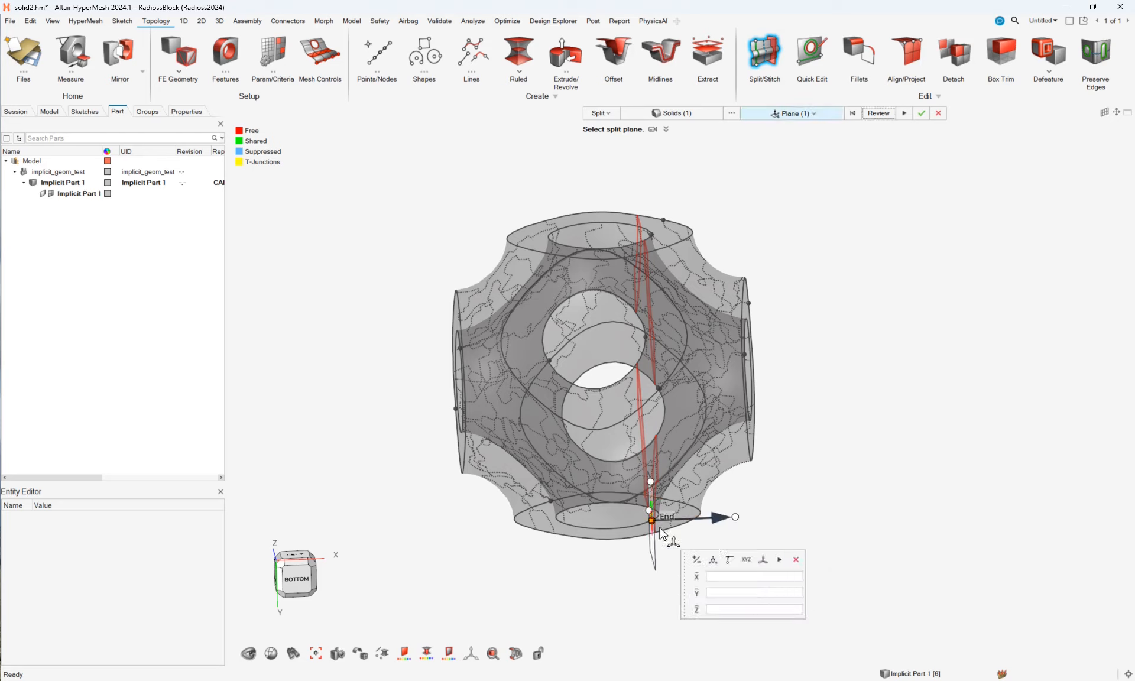
# Step: Move the split plane's origin to the bottom ring's centre at 0.00, 0.05, 0.00 and check the enabled snap point types
pyautogui.moveTo(652, 520); pyautogui.dragTo(615, 516)
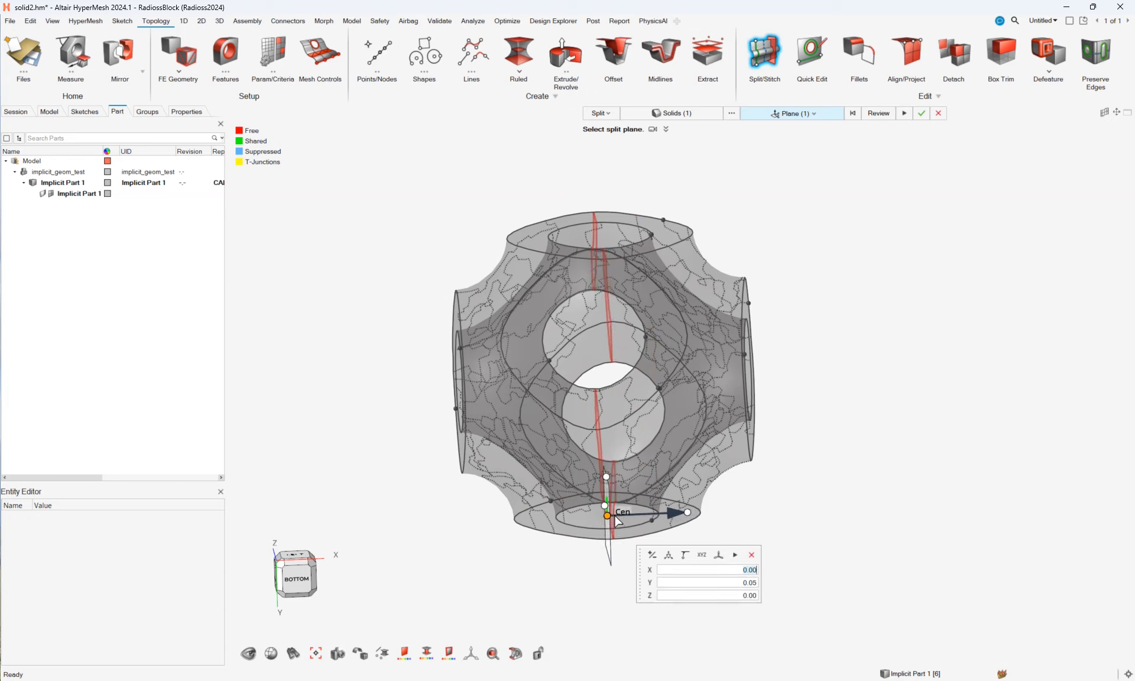
pyautogui.moveTo(869, 485); pyautogui.dragTo(857, 489, button='middle')
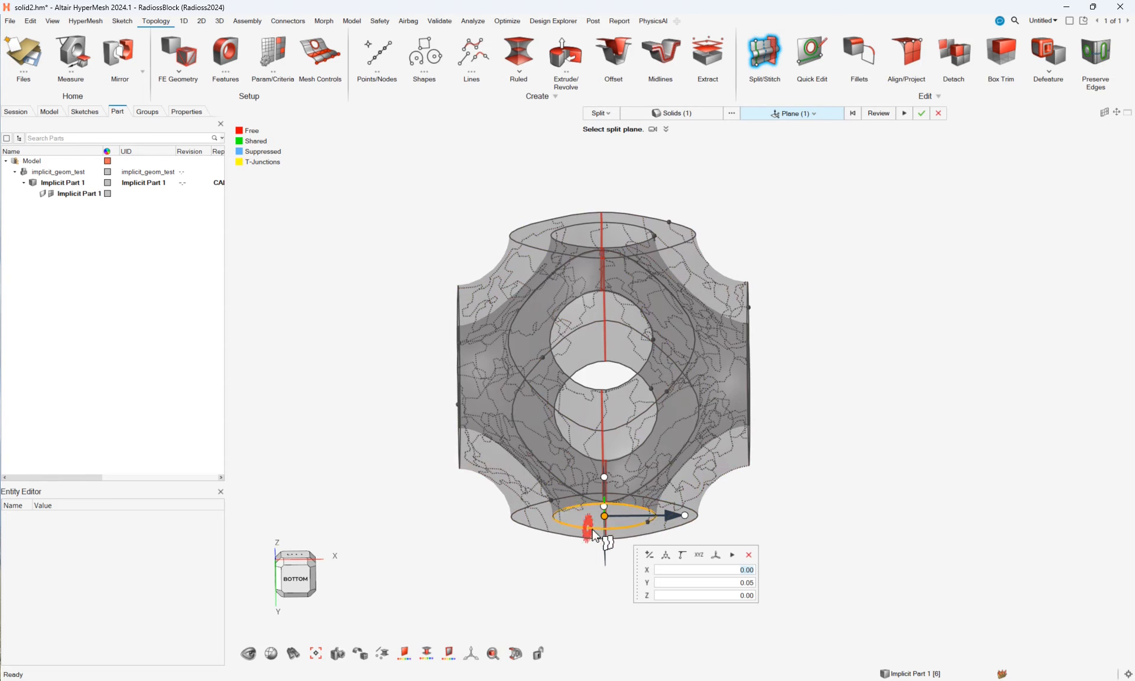
pyautogui.moveTo(603, 516); pyautogui.dragTo(612, 515)
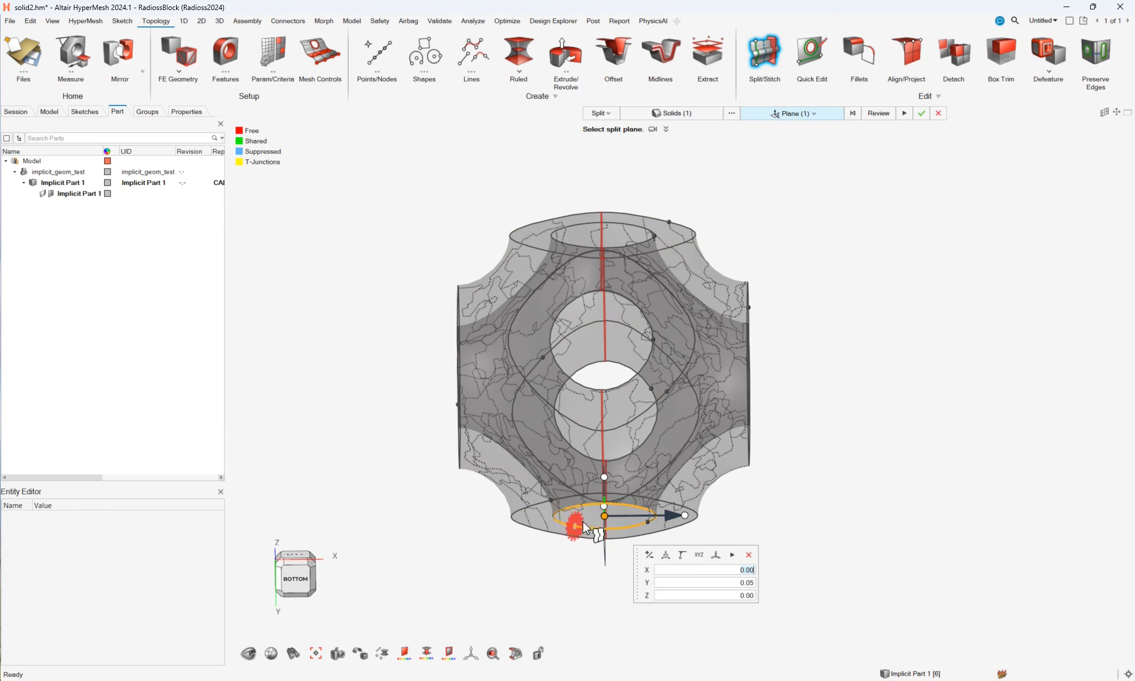
pyautogui.click(1129, 674)
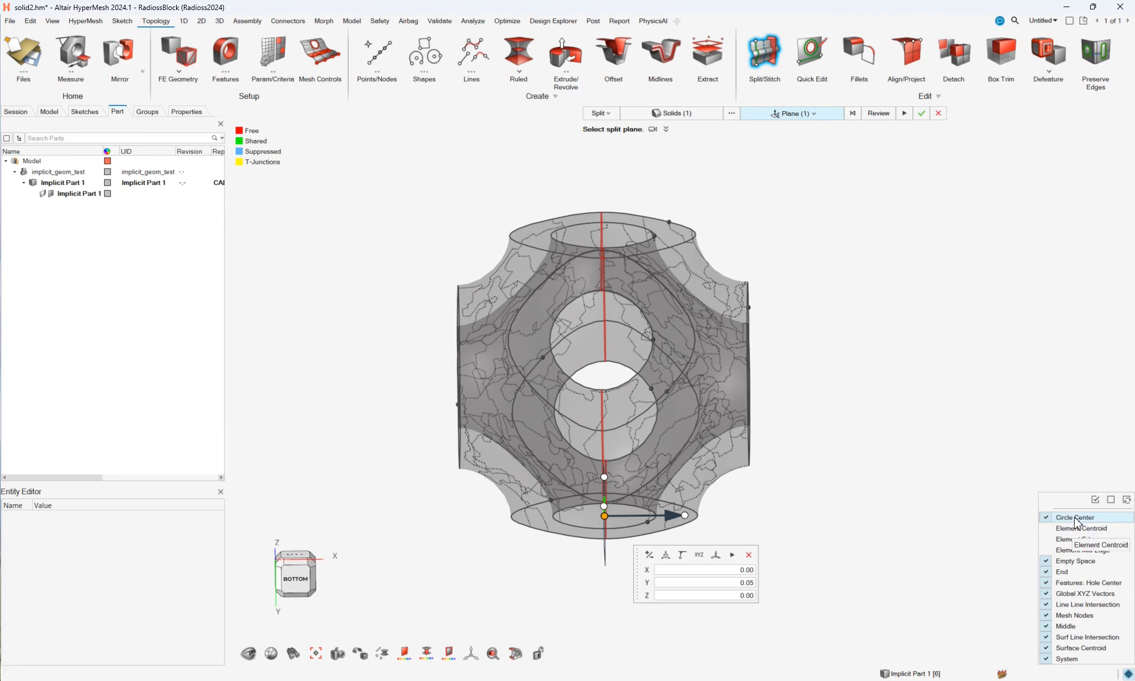
pyautogui.click(742, 582)
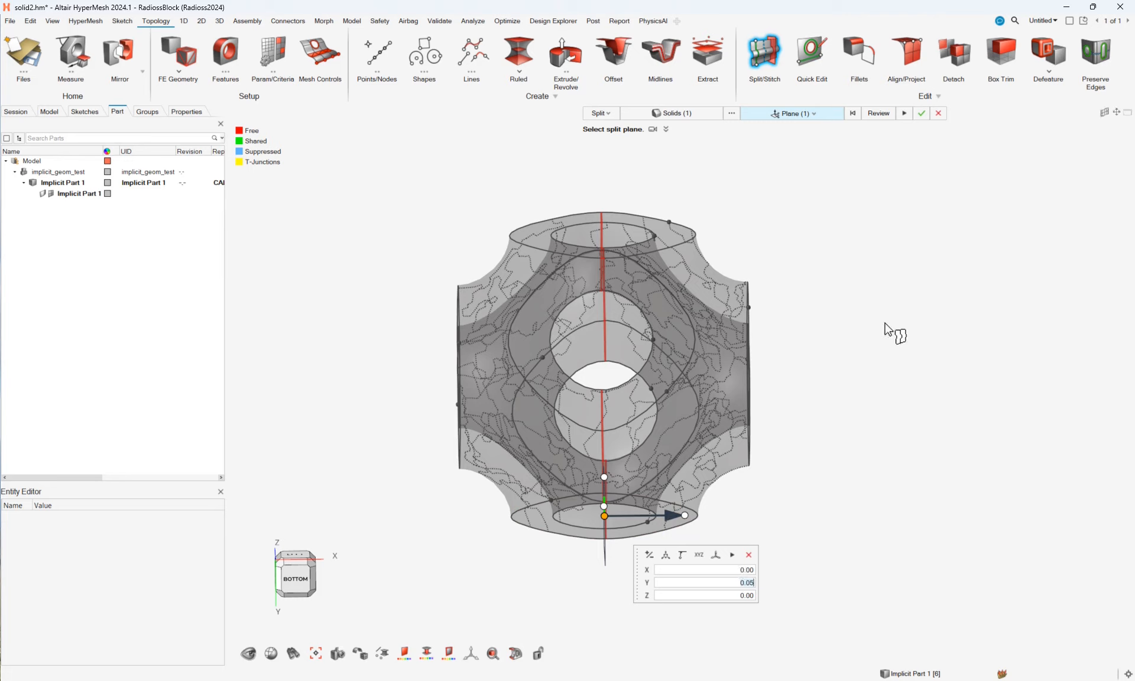
# Step: Preview the cut faces and split the solid in two with the centred plane normal to X
pyautogui.click(872, 115)
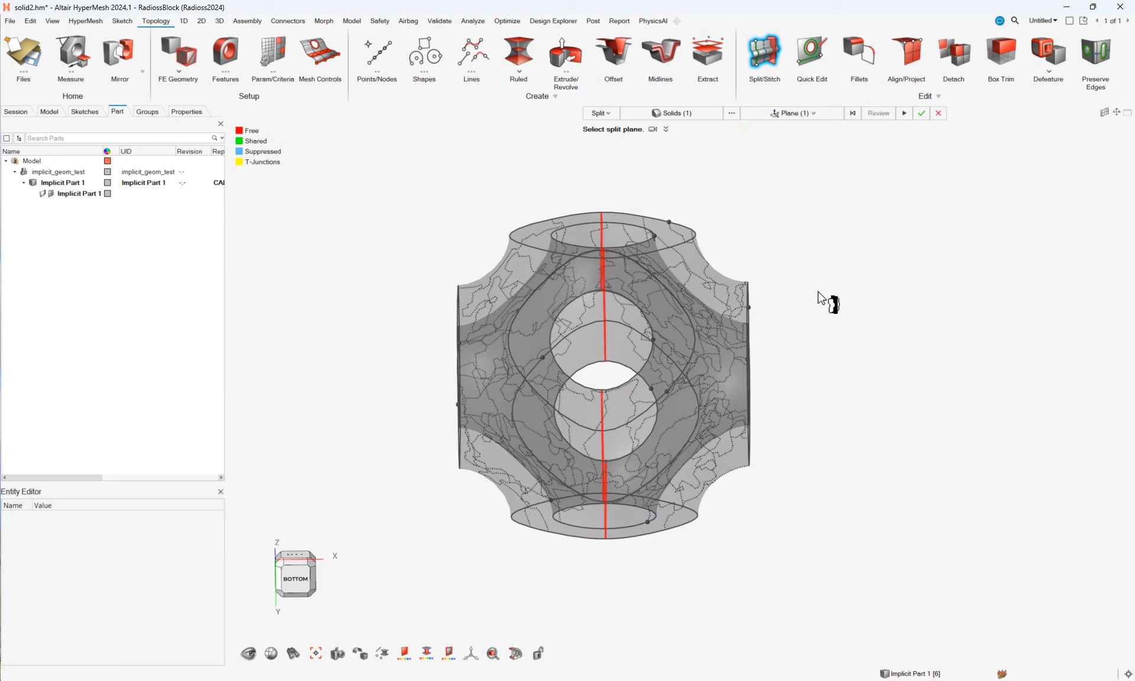
pyautogui.moveTo(817, 296); pyautogui.dragTo(951, 414, button='middle')
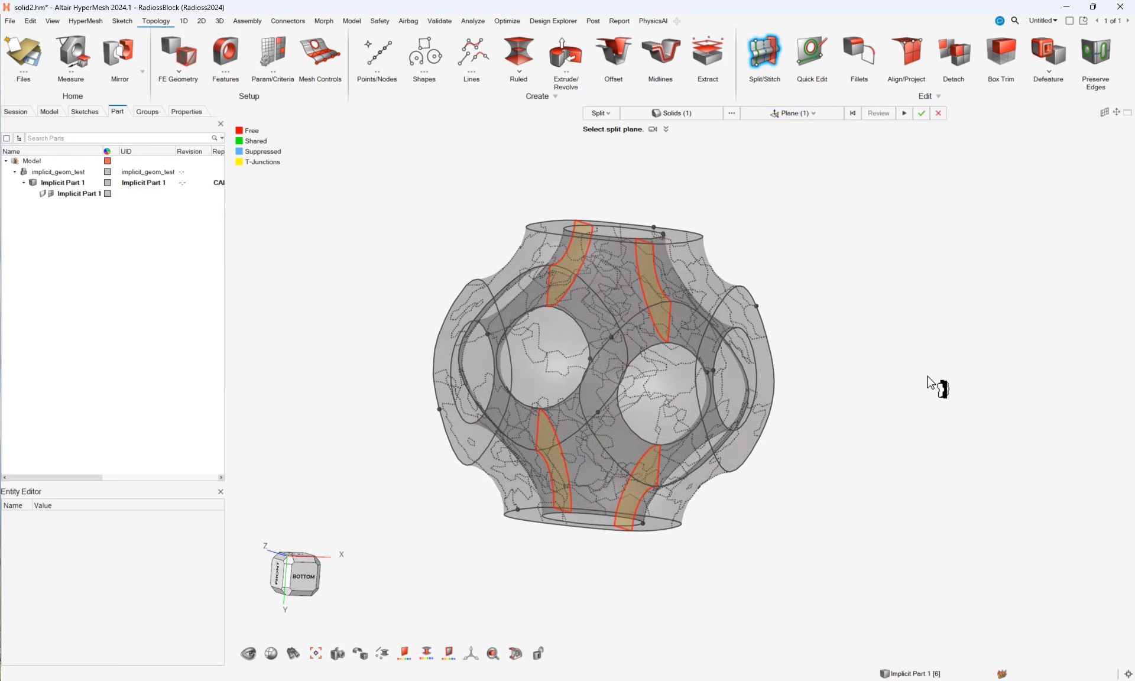
pyautogui.click(903, 113)
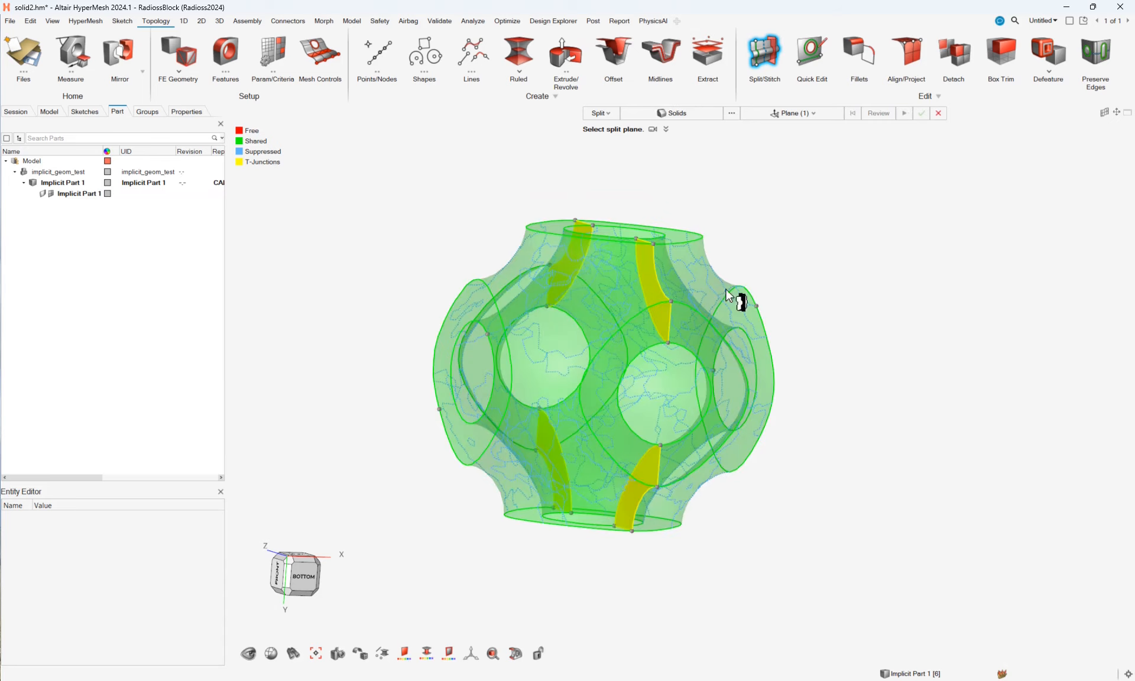
# Step: Select both halves of the lattice as the solids for another split and activate the split plane selection
pyautogui.moveTo(866, 256); pyautogui.dragTo(865, 496, button='middle')
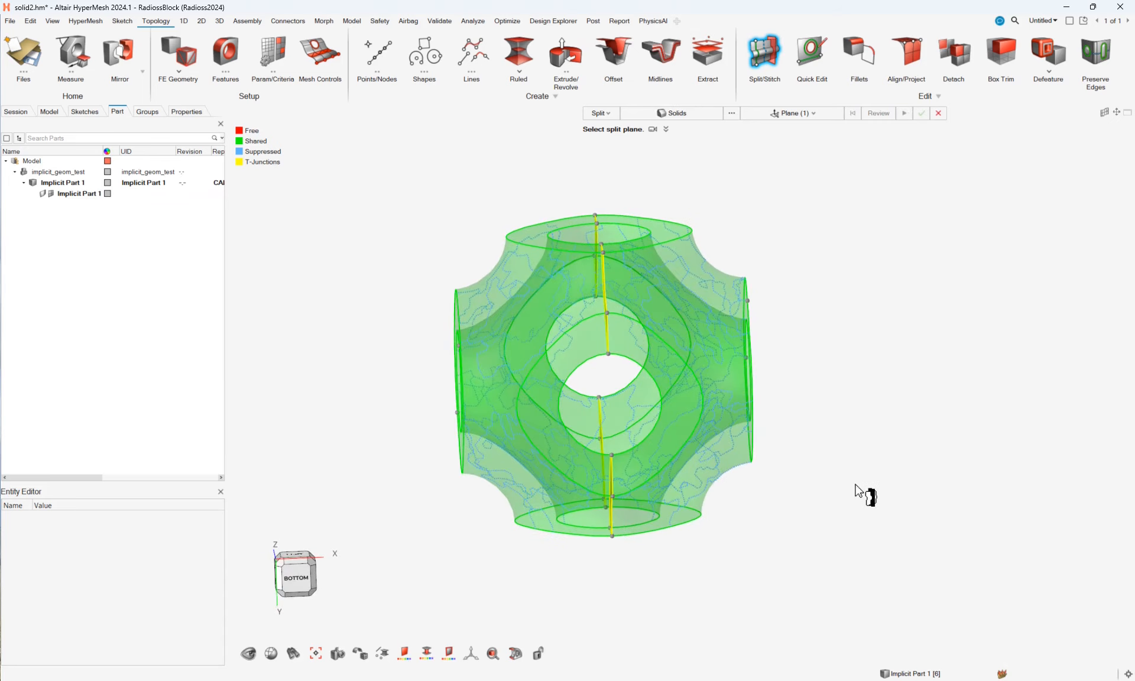
pyautogui.moveTo(787, 380); pyautogui.dragTo(833, 278, button='middle')
pyautogui.click(671, 113)
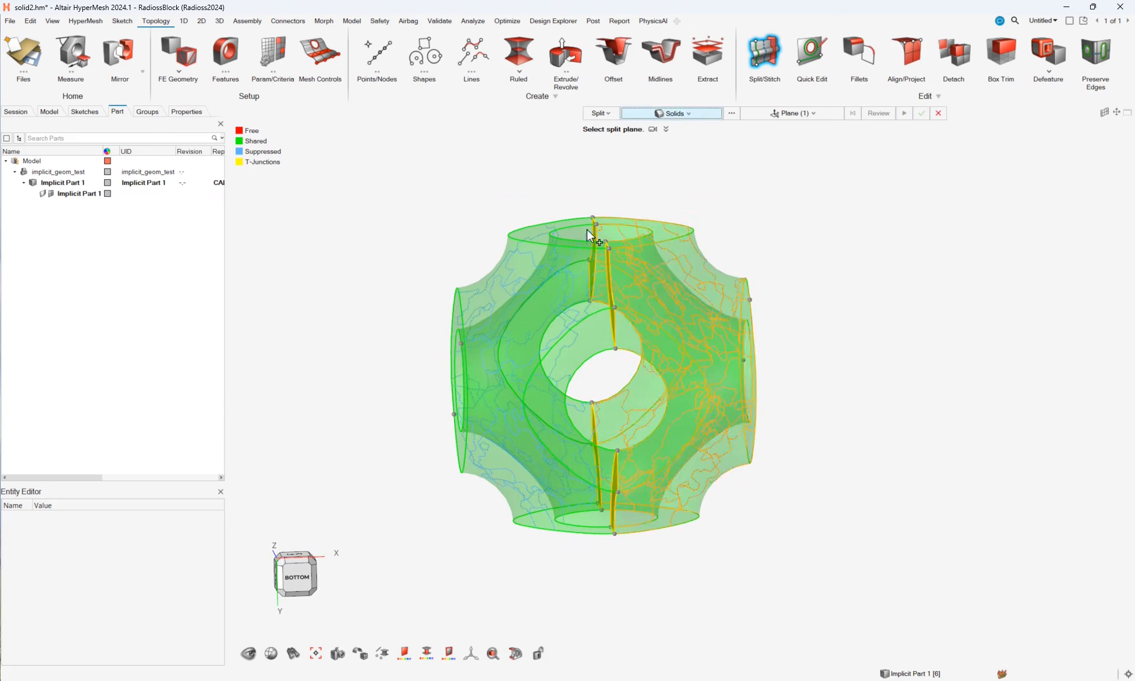
pyautogui.keyDown('shift'); pyautogui.moveTo(436, 183); pyautogui.dragTo(740, 492); pyautogui.keyUp('shift')
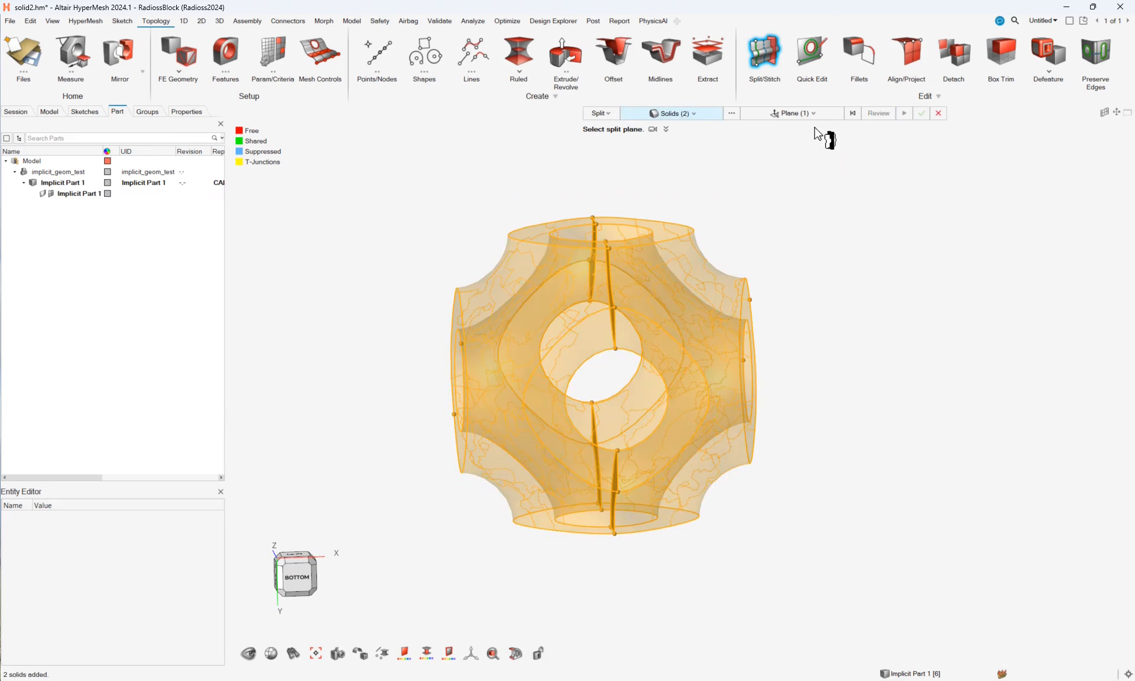
pyautogui.click(799, 113)
# Step: Try to place the second split plane at the end point of an existing cut edge beside the round opening
pyautogui.moveTo(802, 458); pyautogui.dragTo(885, 452, button='middle')
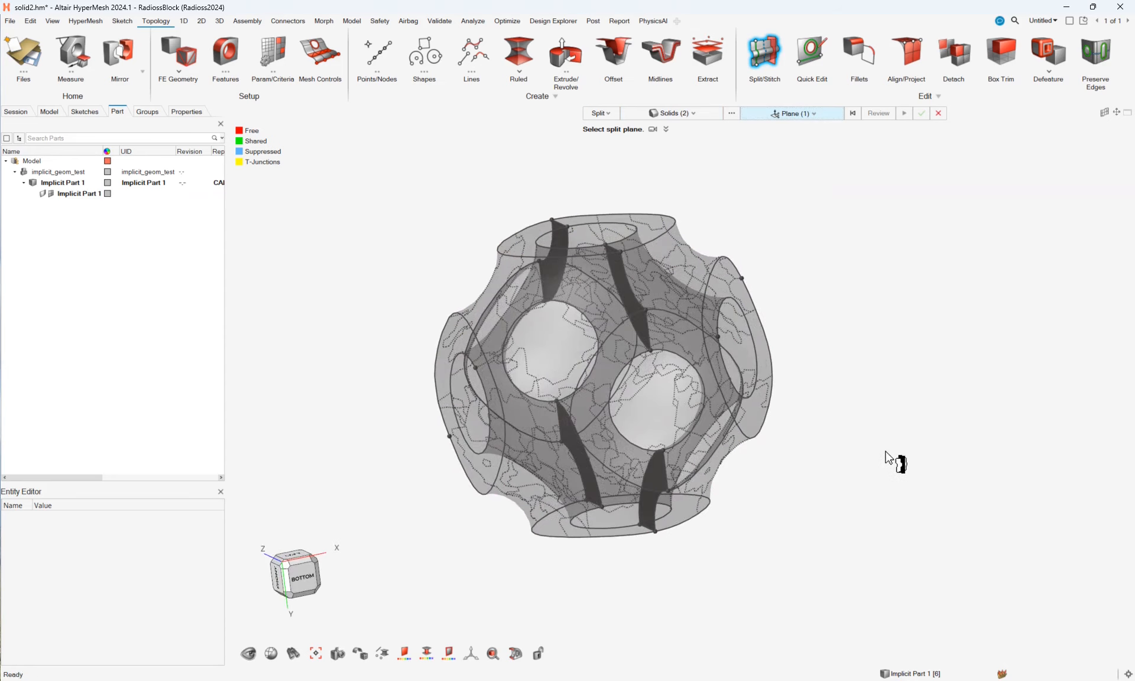
pyautogui.moveTo(845, 510); pyautogui.dragTo(779, 524, button='middle')
pyautogui.scroll(3, 697, 502)
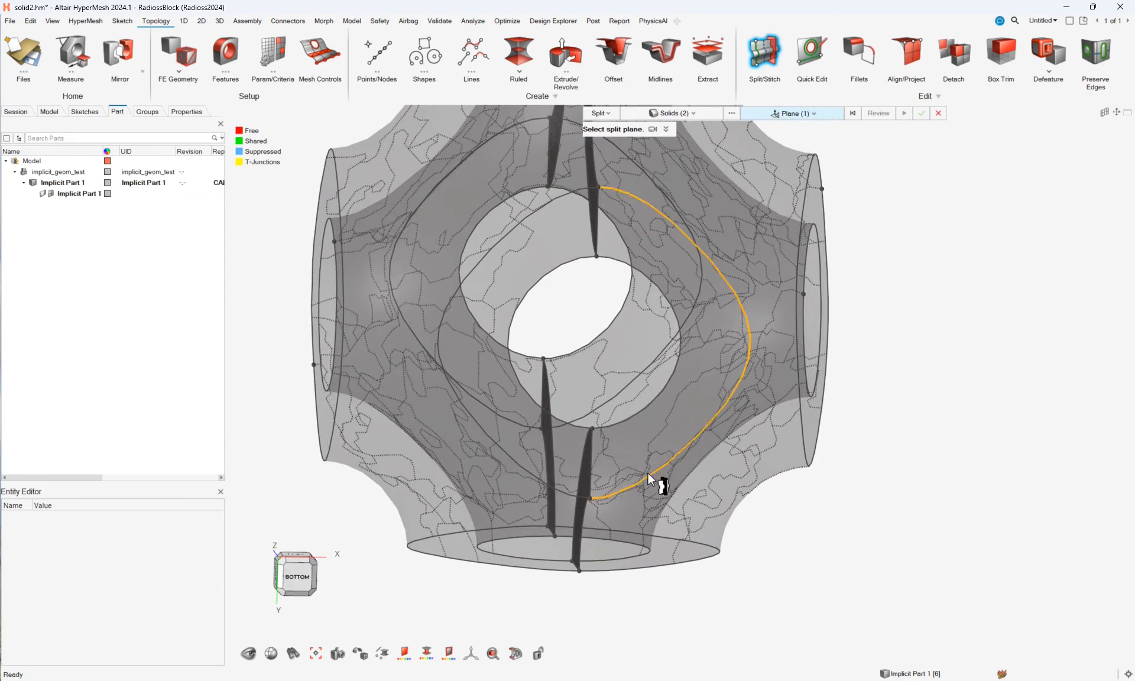
pyautogui.scroll(-4, 703, 275)
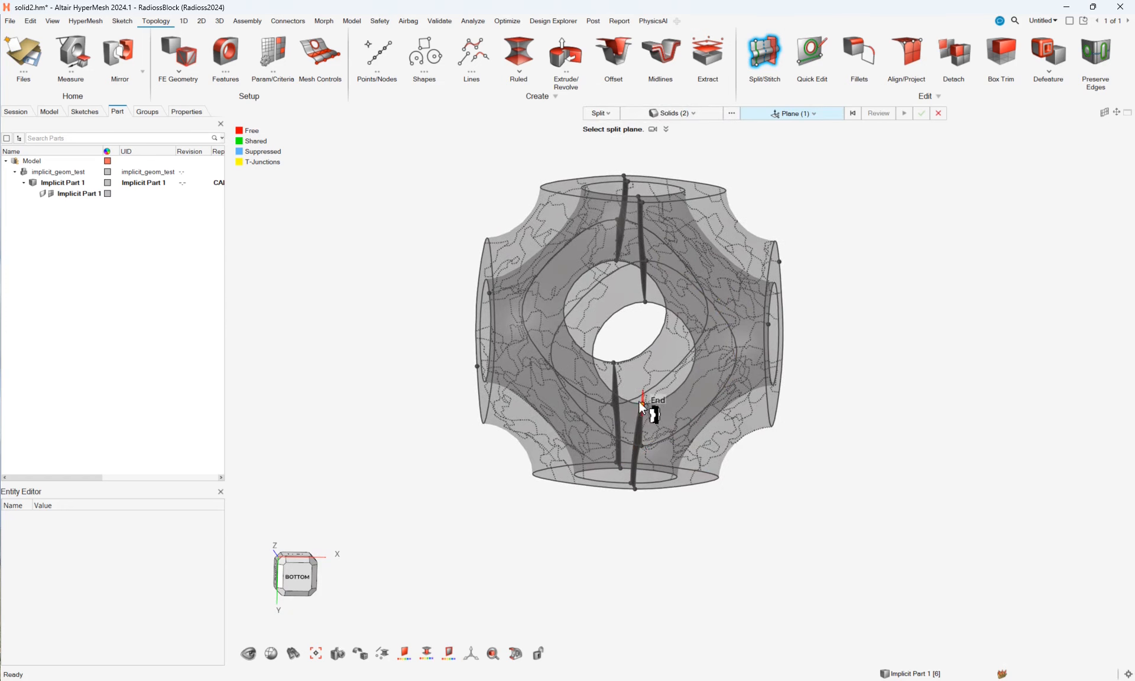
pyautogui.click(642, 406)
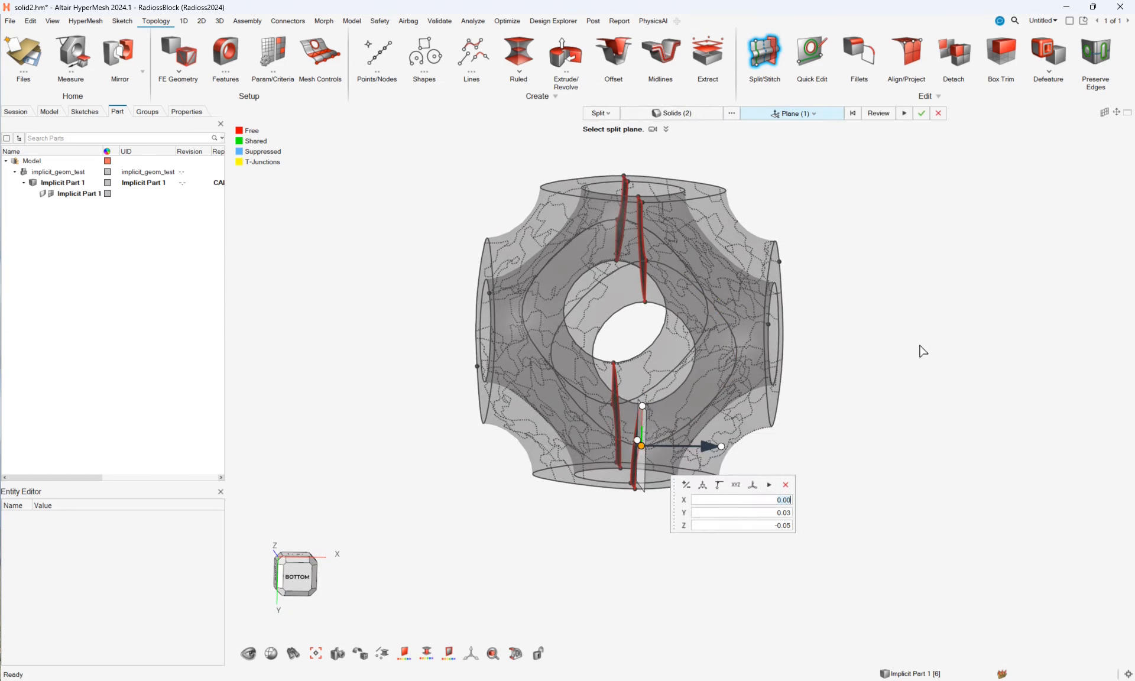
# Step: Place the split plane normal to the Z axis at the cut point on the outer rim of the bottom ring
pyautogui.moveTo(920, 345); pyautogui.dragTo(895, 381, button='middle')
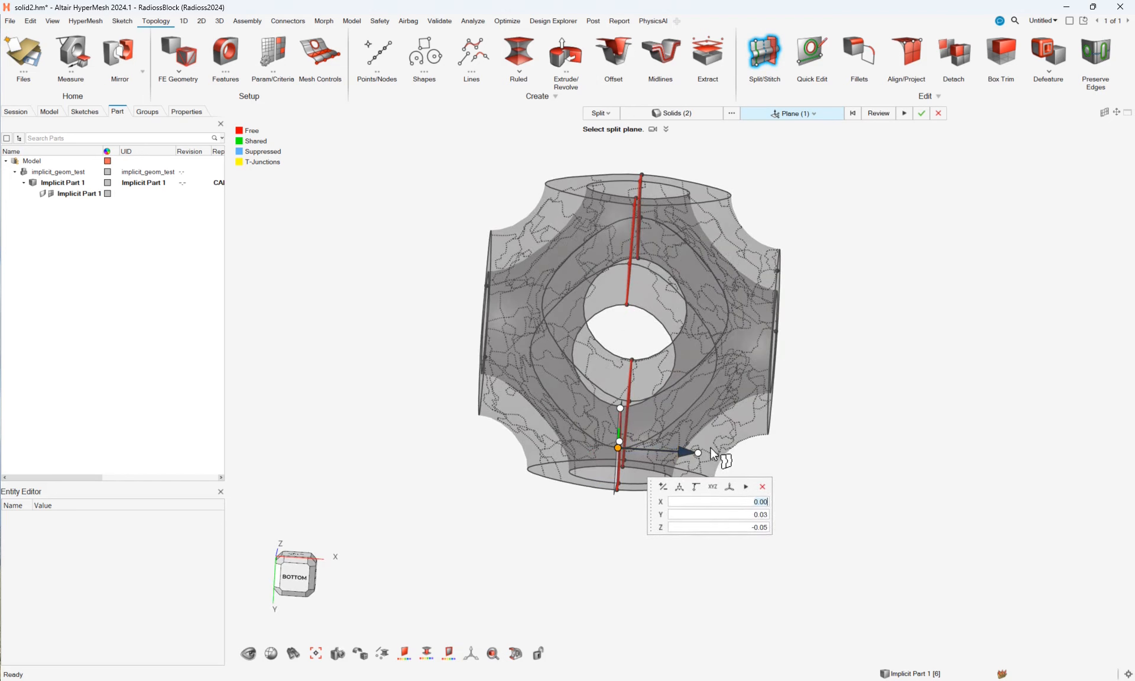
pyautogui.moveTo(980, 358); pyautogui.dragTo(917, 363, button='middle')
pyautogui.scroll(3, 573, 455)
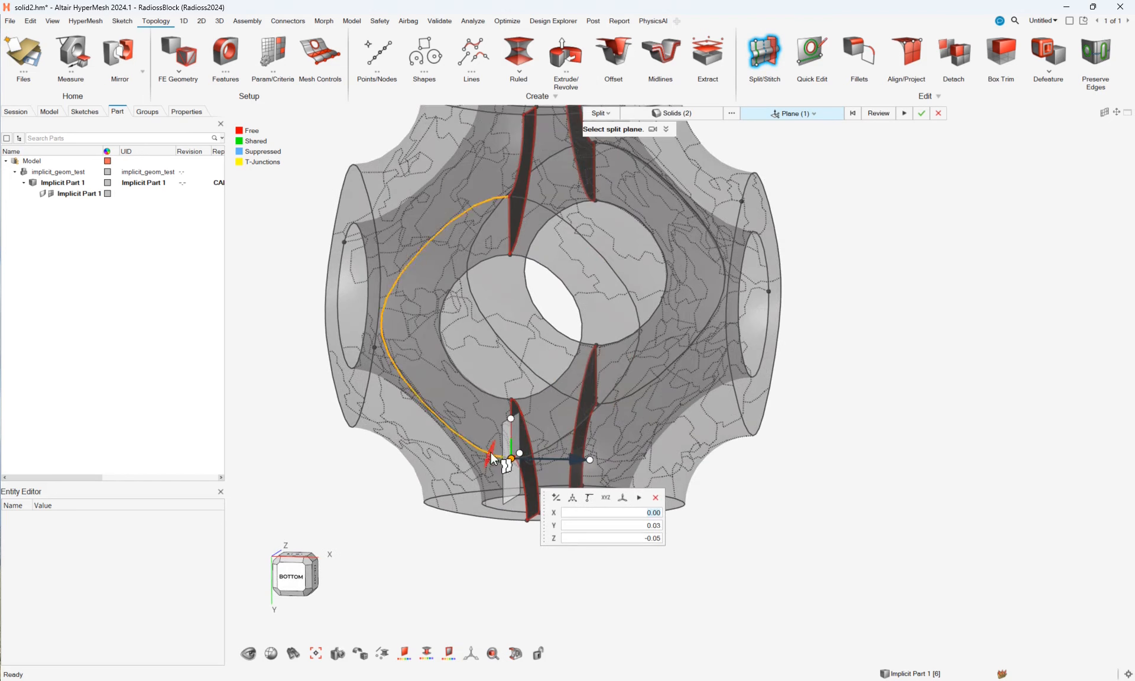
pyautogui.moveTo(545, 586); pyautogui.dragTo(523, 490, button='right')
pyautogui.moveTo(529, 424); pyautogui.dragTo(811, 412)
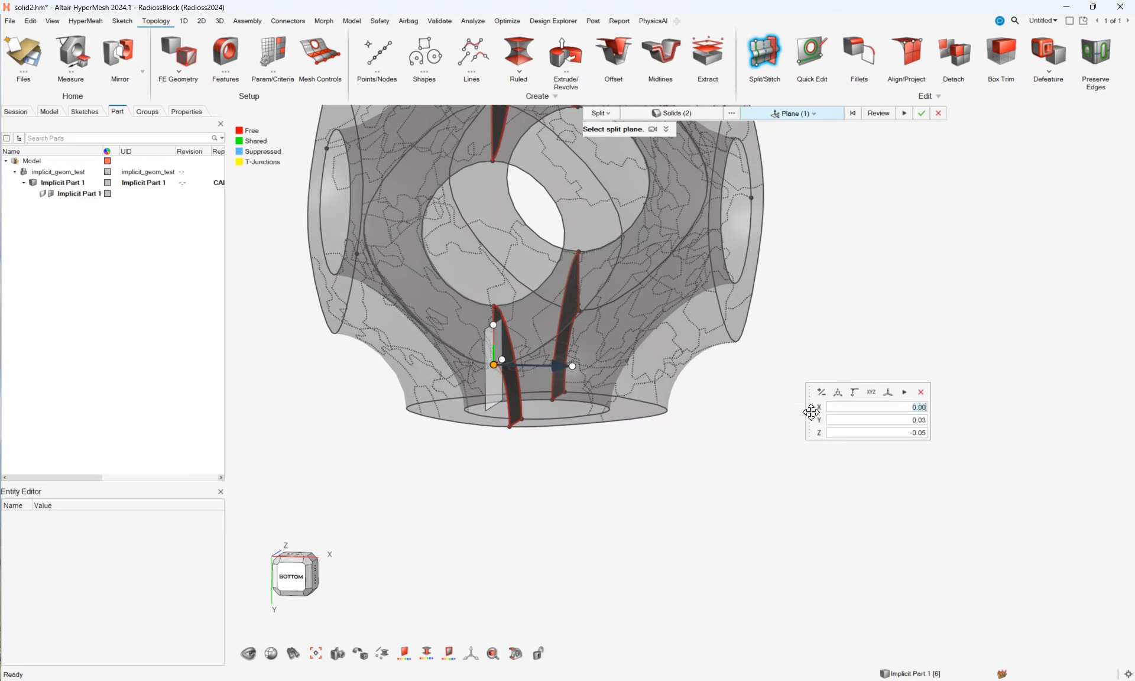
pyautogui.click(508, 433)
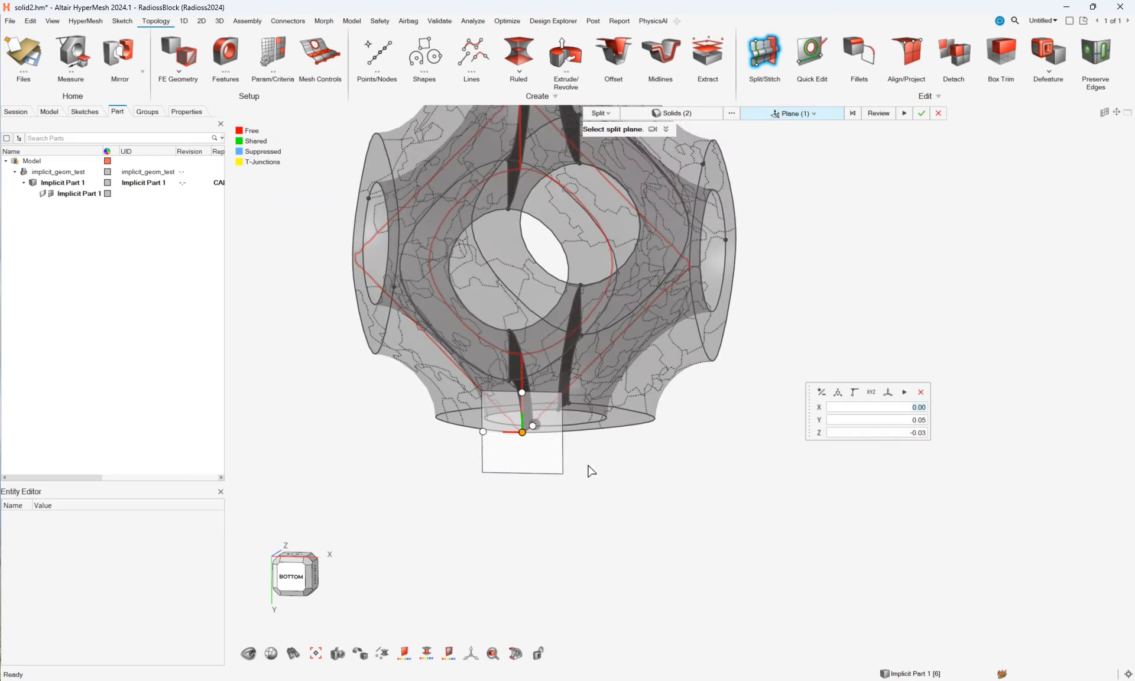
# Step: Move the split plane to the centre of the side opening at 0.05, 0.00, 0.00 and split both solids with it
pyautogui.moveTo(590, 469)
pyautogui.mouseDown(button='middle')
pyautogui.moveTo(592, 485)
pyautogui.moveTo(631, 461)
pyautogui.moveTo(595, 464)
pyautogui.mouseUp(button='middle')
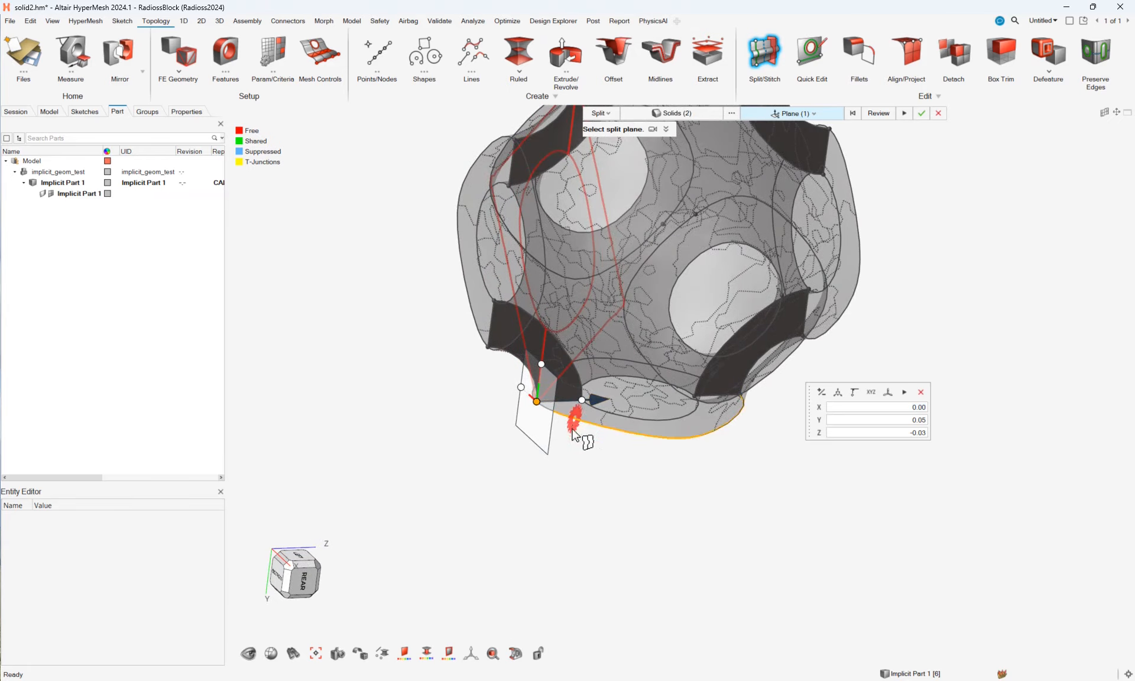
pyautogui.moveTo(635, 514); pyautogui.dragTo(712, 525, button='middle')
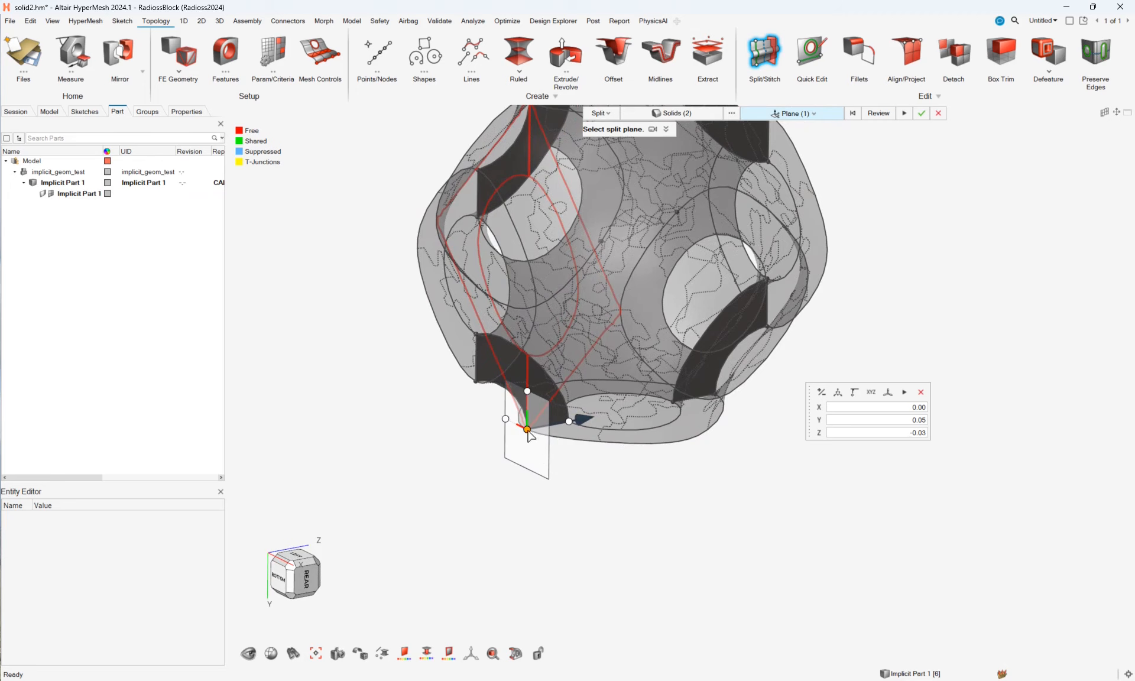
pyautogui.moveTo(528, 431); pyautogui.dragTo(721, 302)
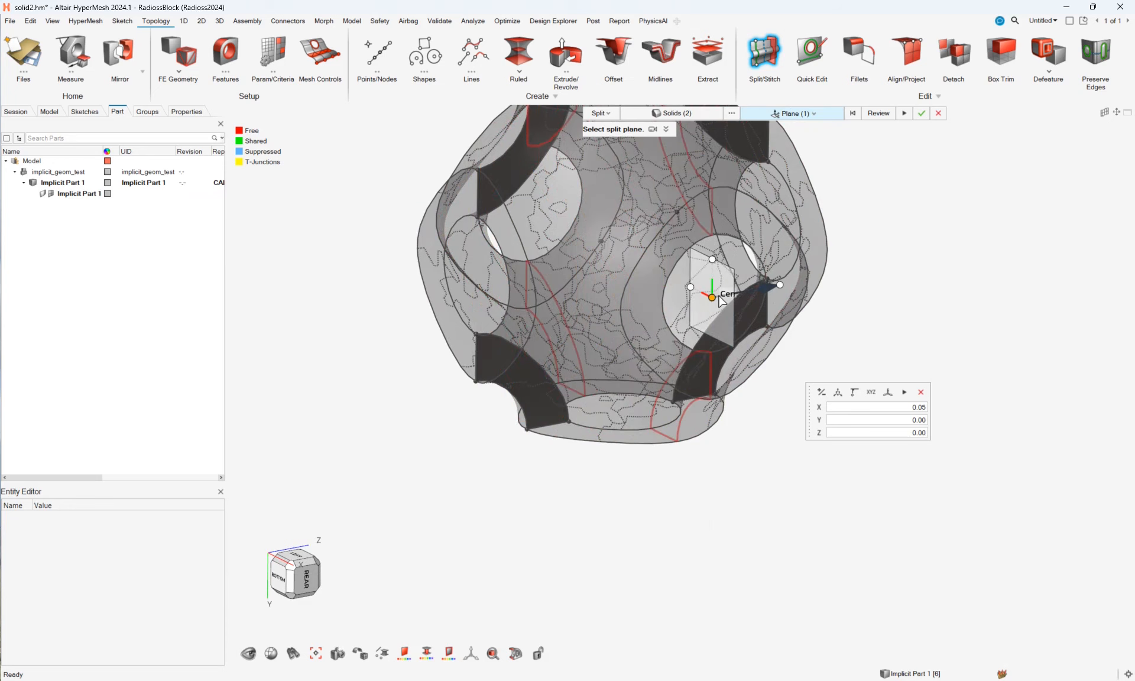
pyautogui.moveTo(896, 304); pyautogui.dragTo(810, 327, button='middle')
pyautogui.moveTo(904, 290); pyautogui.dragTo(848, 373, button='right')
pyautogui.moveTo(957, 306); pyautogui.dragTo(979, 290, button='middle')
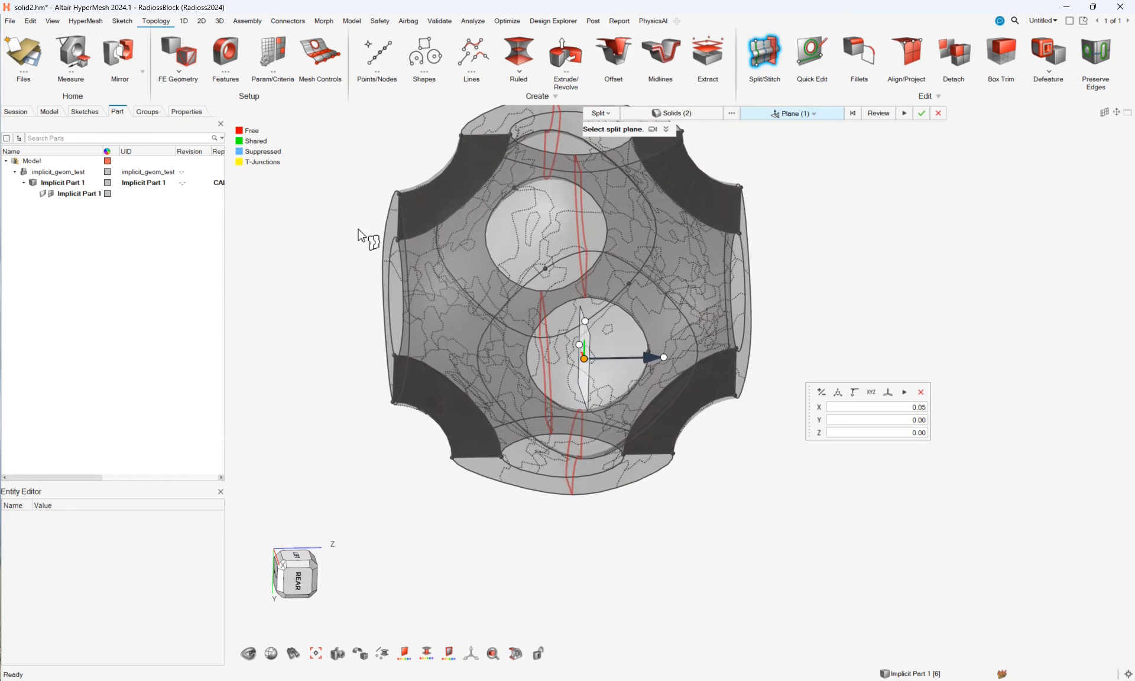
pyautogui.moveTo(810, 301); pyautogui.dragTo(817, 363, button='right')
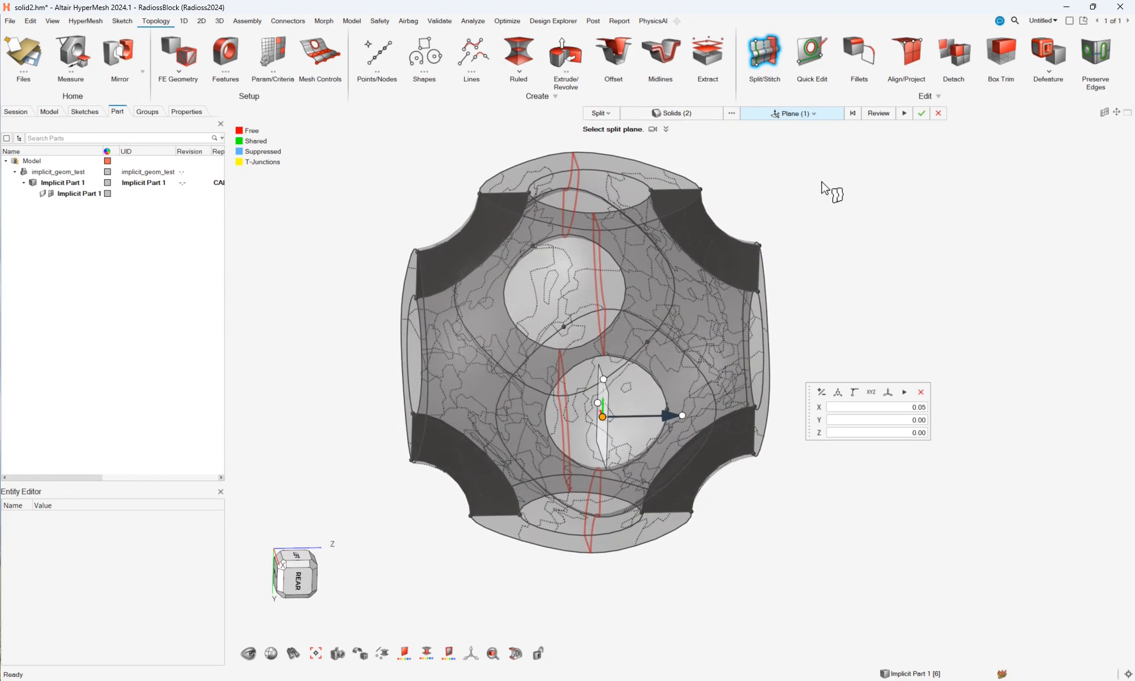
pyautogui.click(904, 112)
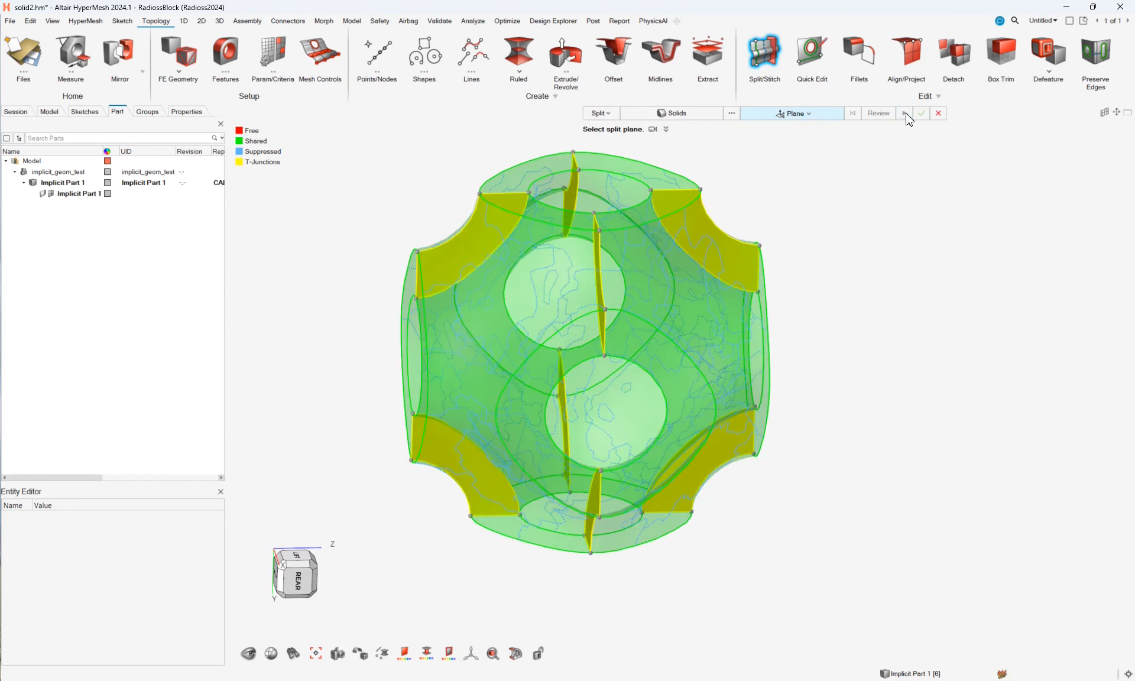
# Step: Inspect the cut faces all around the lattice and select all four solids for another plane split
pyautogui.scroll(-3, 836, 304)
pyautogui.moveTo(836, 304); pyautogui.dragTo(828, 413, button='middle')
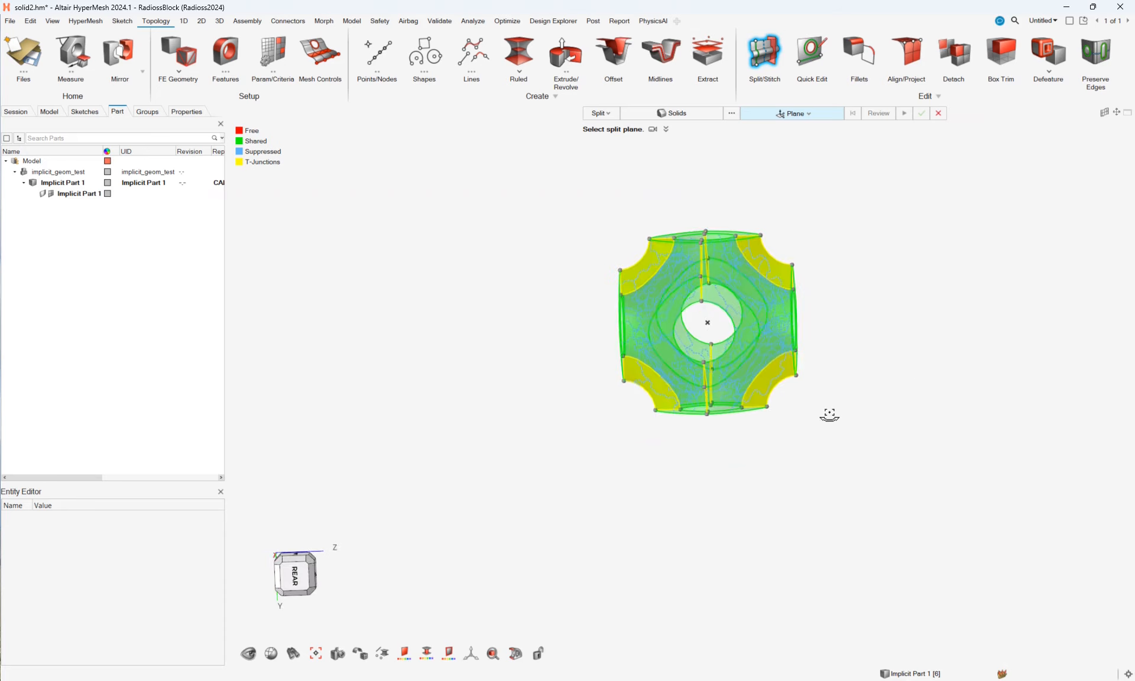
pyautogui.moveTo(555, 380); pyautogui.dragTo(574, 331, button='middle')
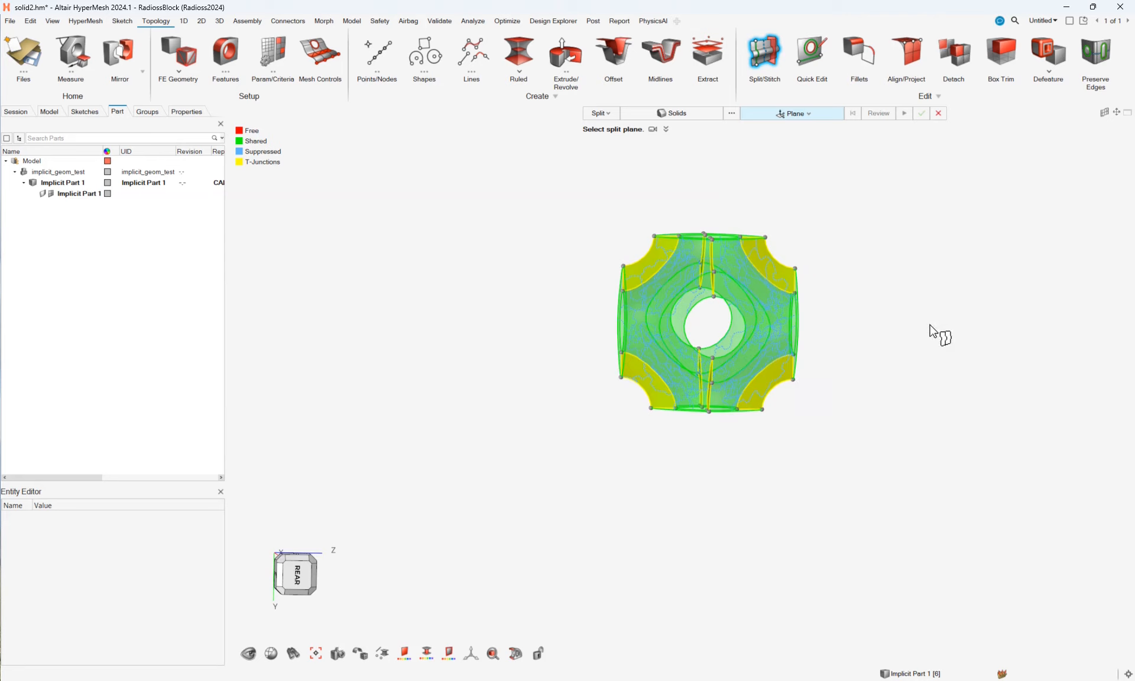
pyautogui.moveTo(937, 334); pyautogui.dragTo(977, 340, button='middle')
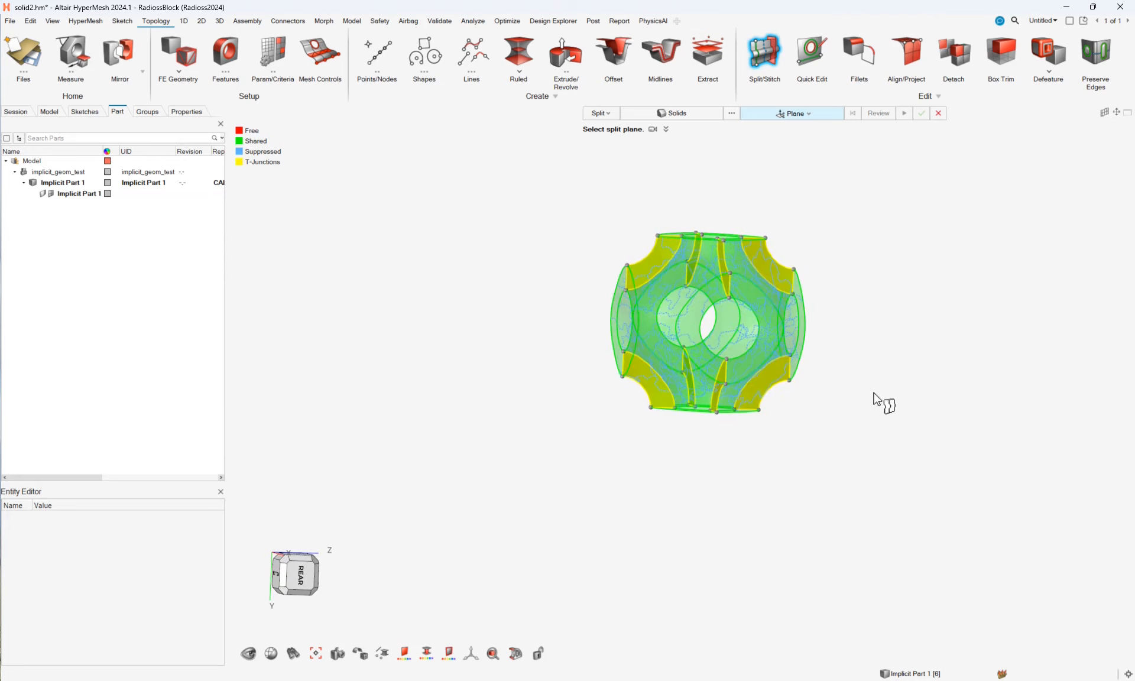
pyautogui.moveTo(881, 400); pyautogui.dragTo(918, 399, button='middle')
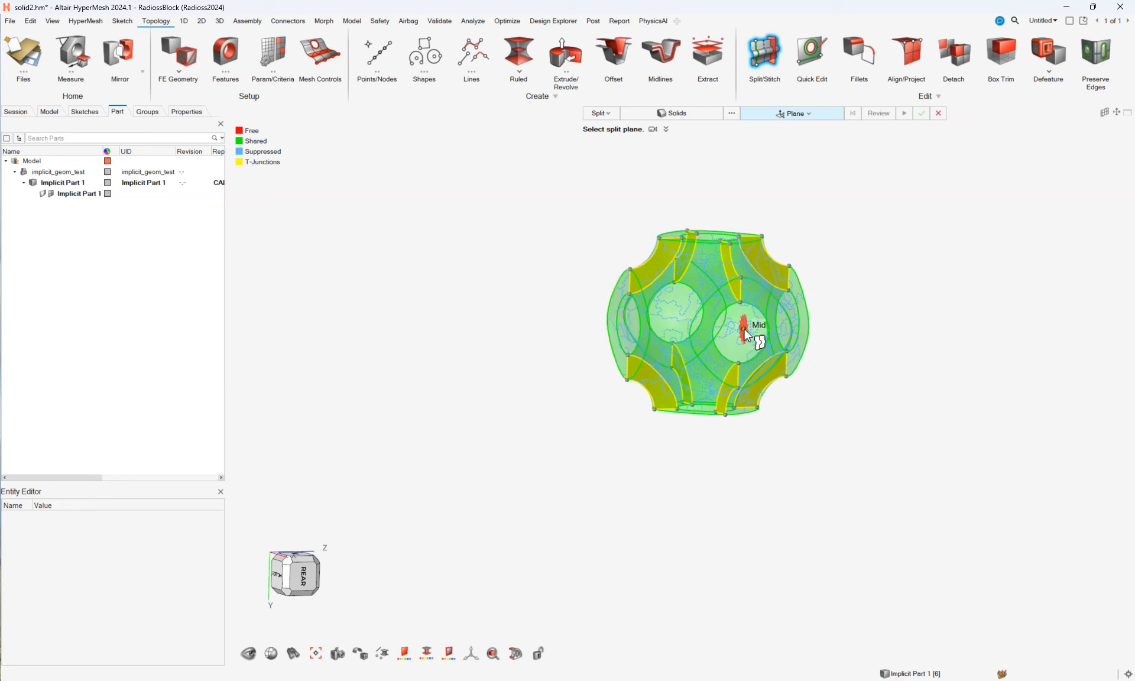
pyautogui.scroll(2, 756, 319)
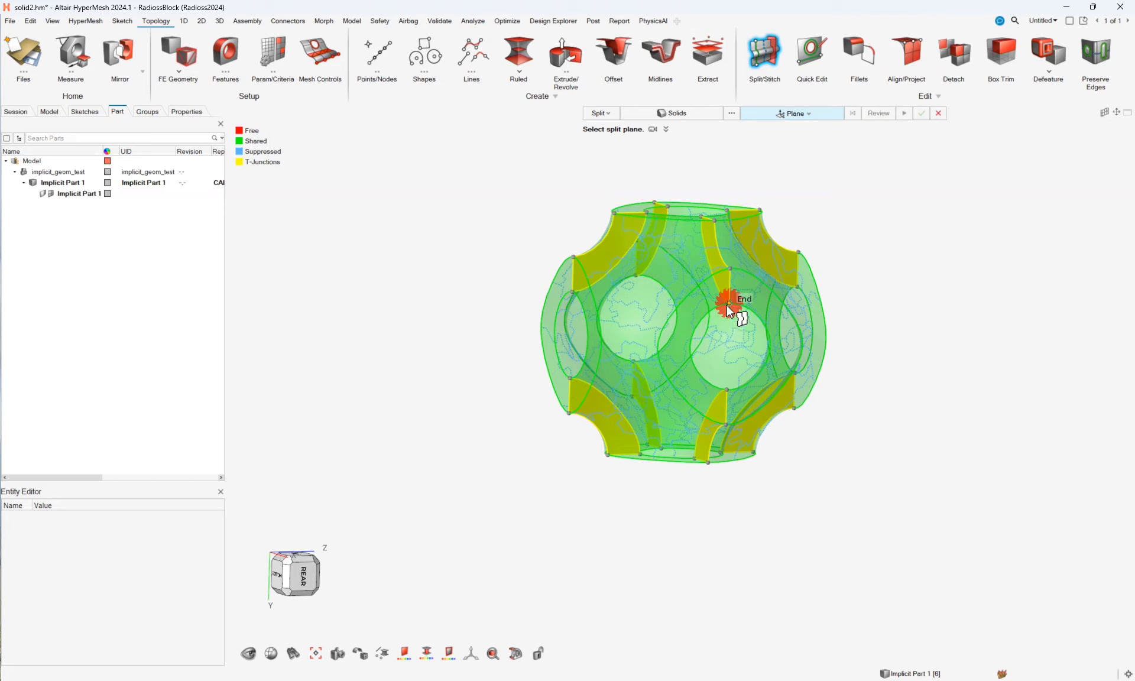
pyautogui.click(707, 113)
pyautogui.moveTo(556, 140); pyautogui.dragTo(767, 429)
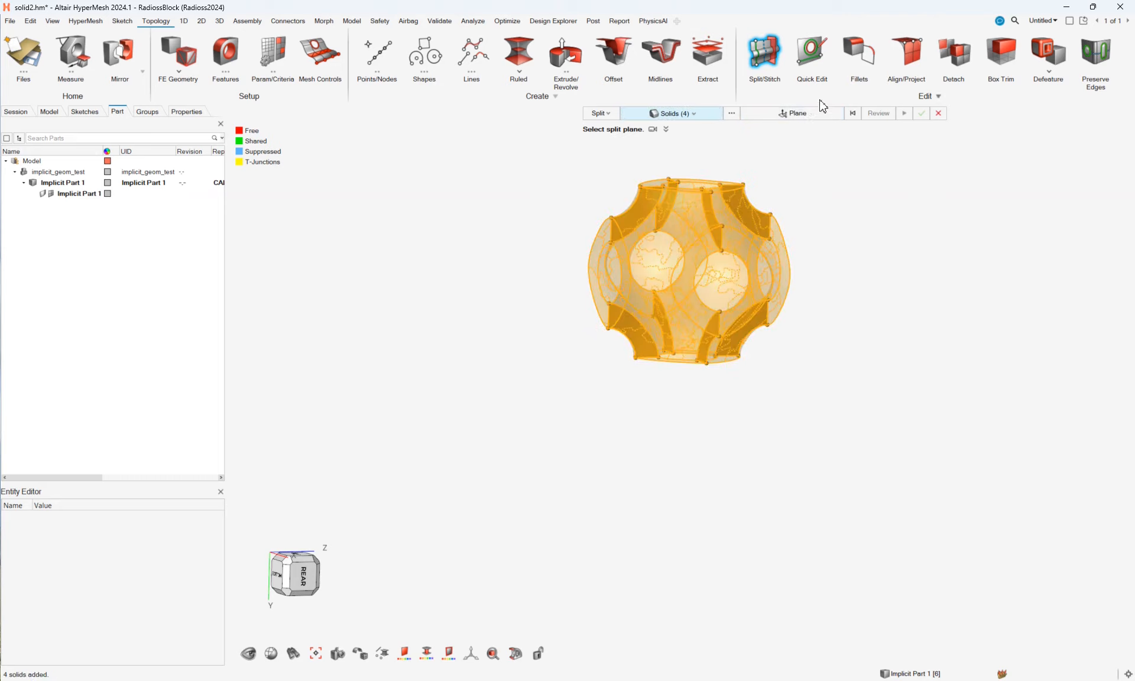
# Step: Place the split plane at the lower end of the vertical cut edge above the front opening, with its normal along that edge
pyautogui.click(810, 113)
pyautogui.scroll(4, 782, 293)
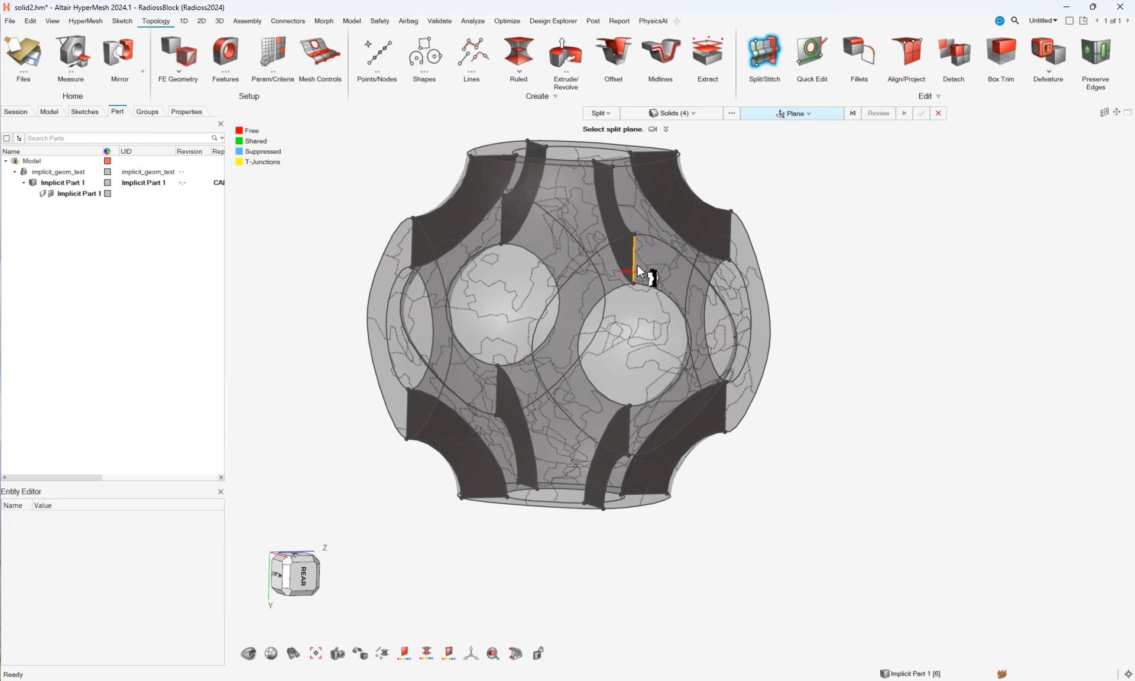
pyautogui.click(635, 285)
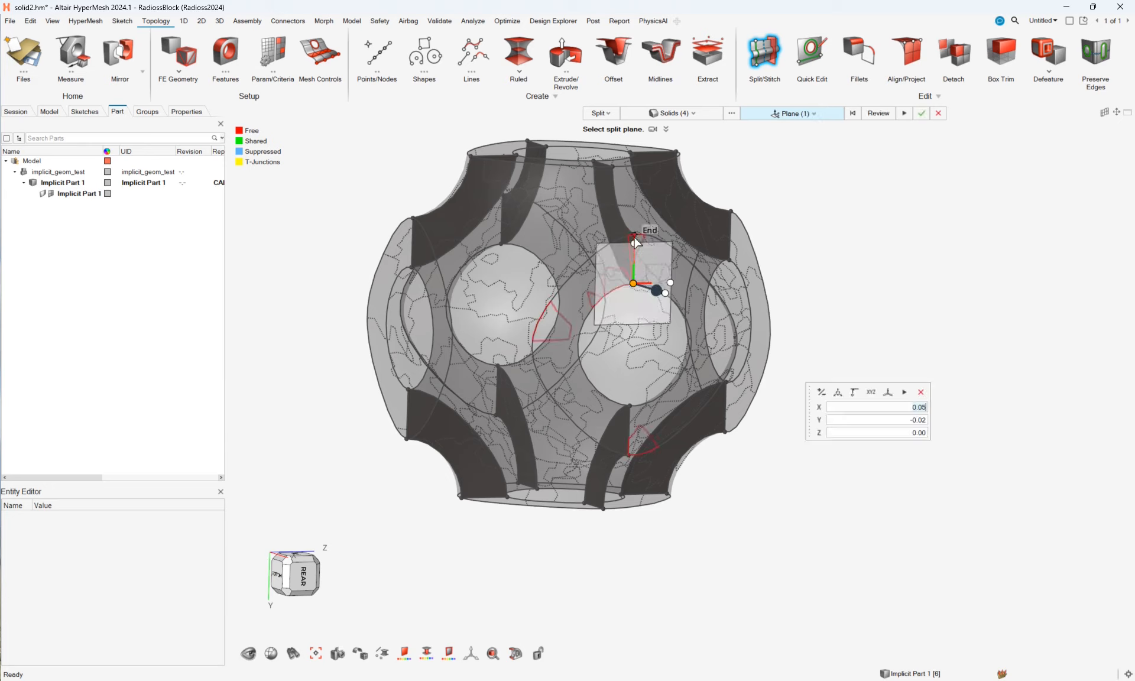
pyautogui.click(633, 284)
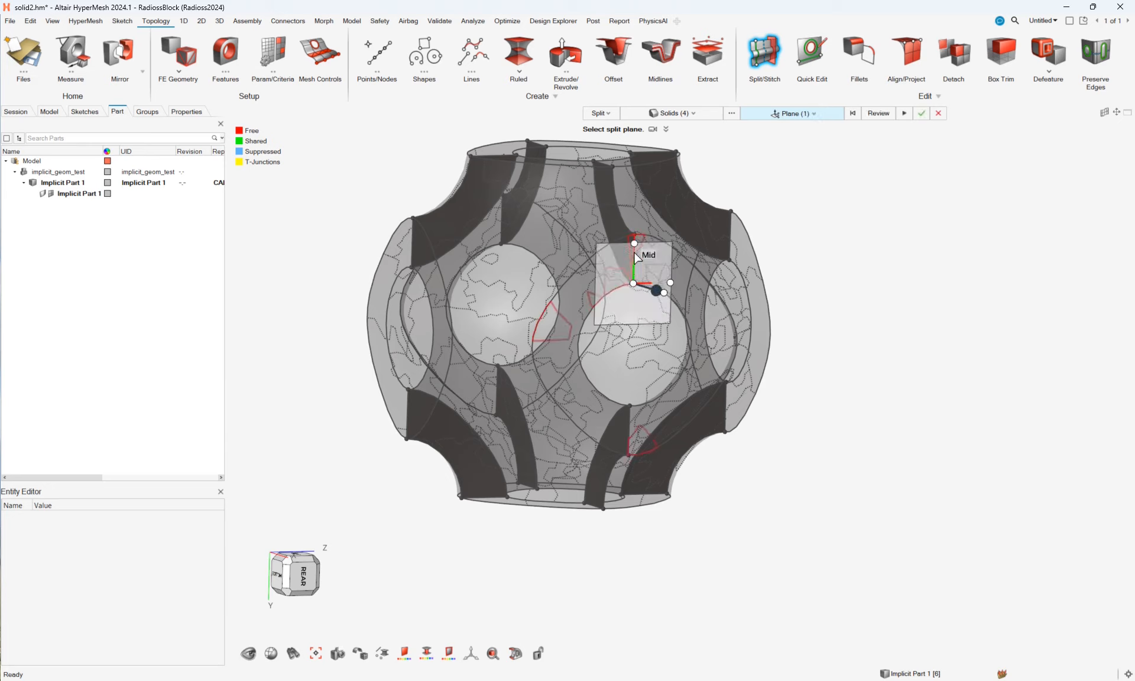
pyautogui.click(635, 236)
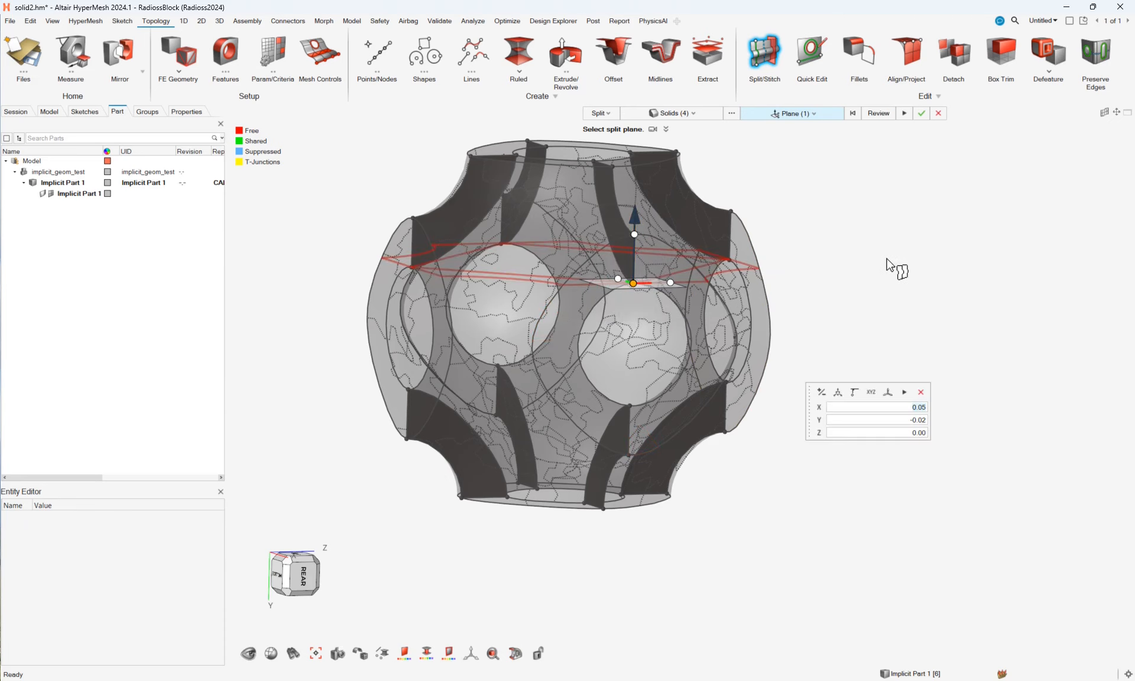
# Step: Move the split plane to the centre of the opening at 0.05, 0.00, 0.00 and split the four solids with it
pyautogui.keyDown('ctrl'); pyautogui.moveTo(892, 266); pyautogui.dragTo(893, 247); pyautogui.keyUp('ctrl')
pyautogui.moveTo(892, 248); pyautogui.dragTo(888, 249, button='middle')
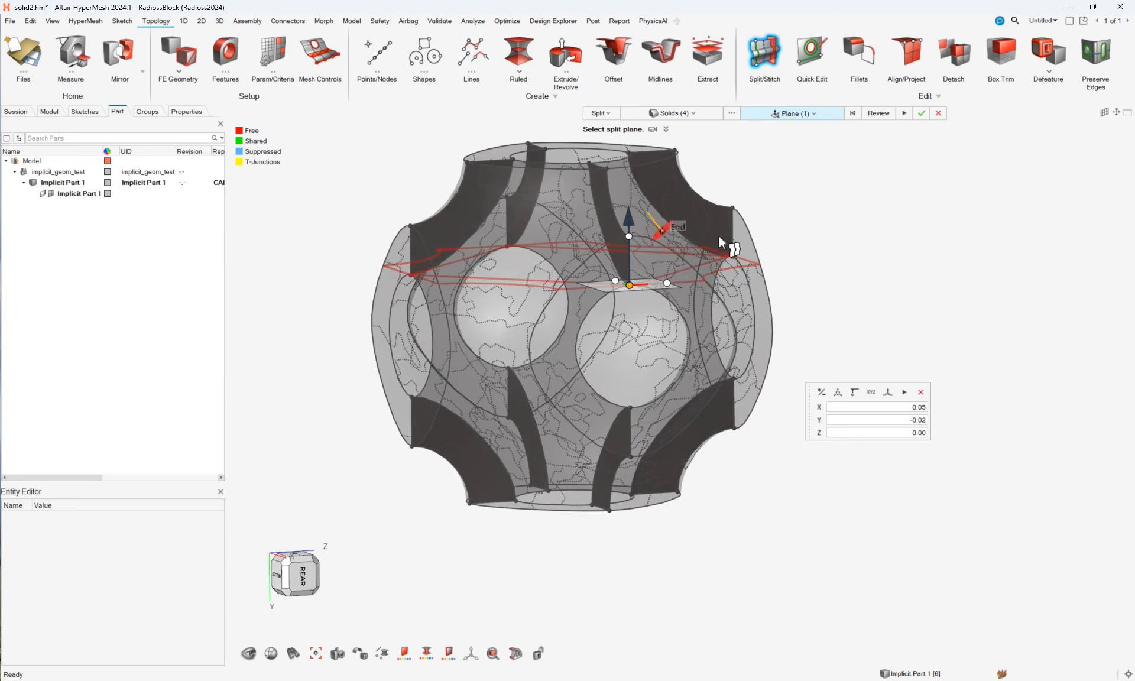
pyautogui.moveTo(955, 300); pyautogui.dragTo(904, 323, button='middle')
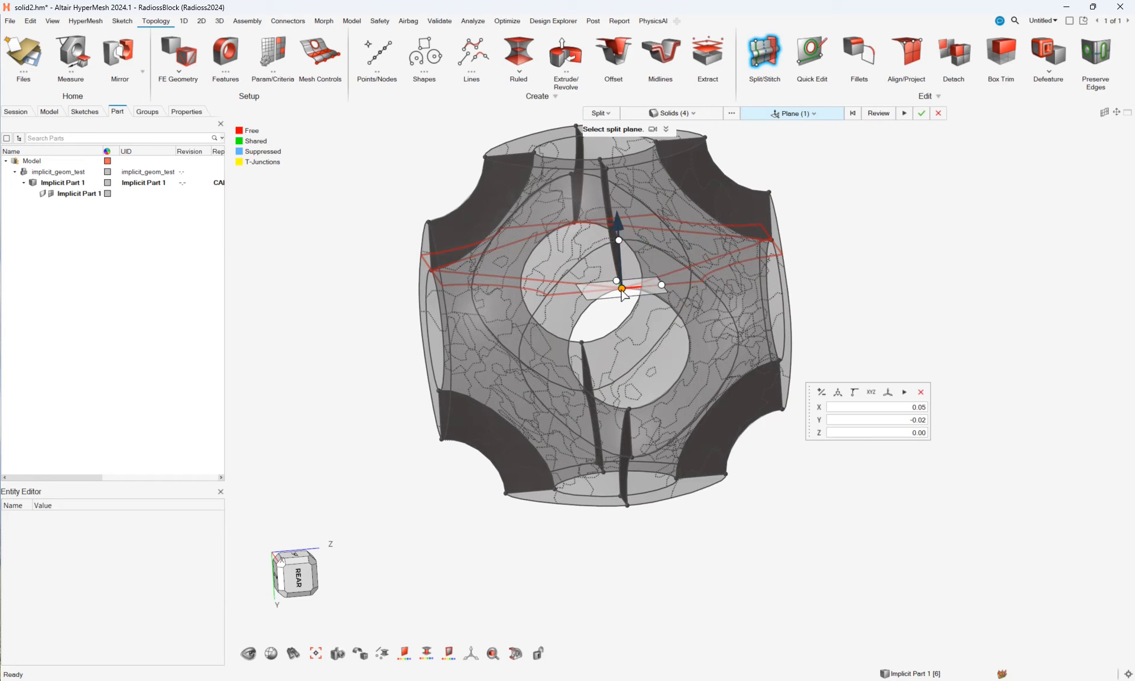
pyautogui.moveTo(623, 290); pyautogui.dragTo(632, 349)
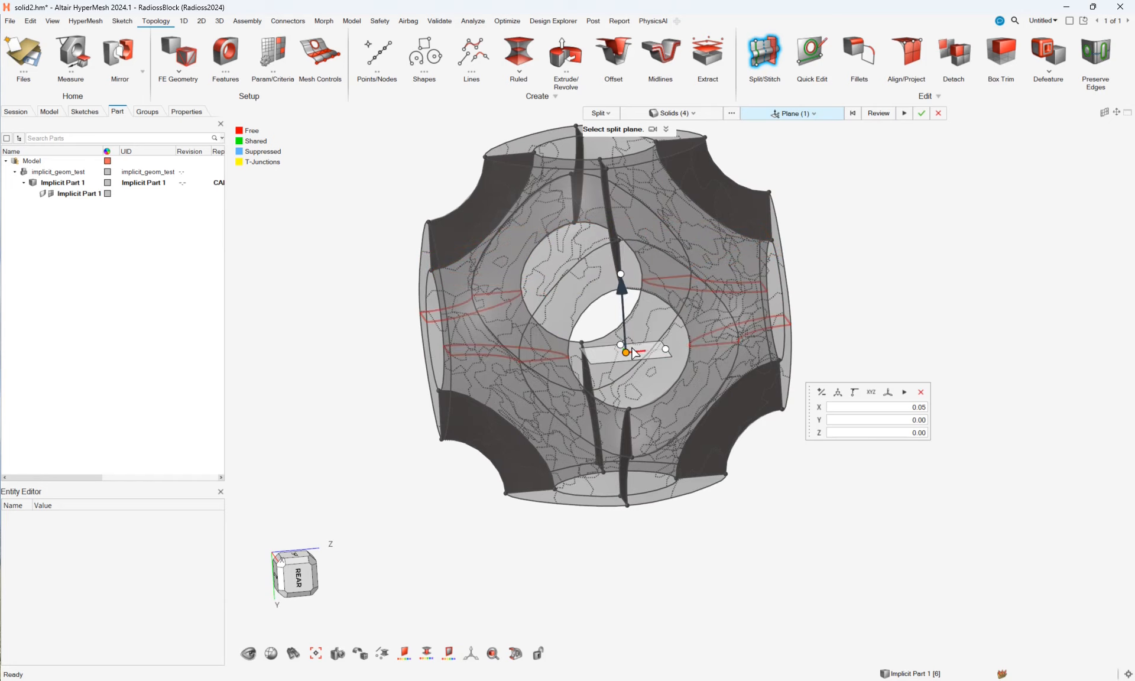
pyautogui.moveTo(852, 228); pyautogui.dragTo(904, 189, button='middle')
pyautogui.click(904, 115)
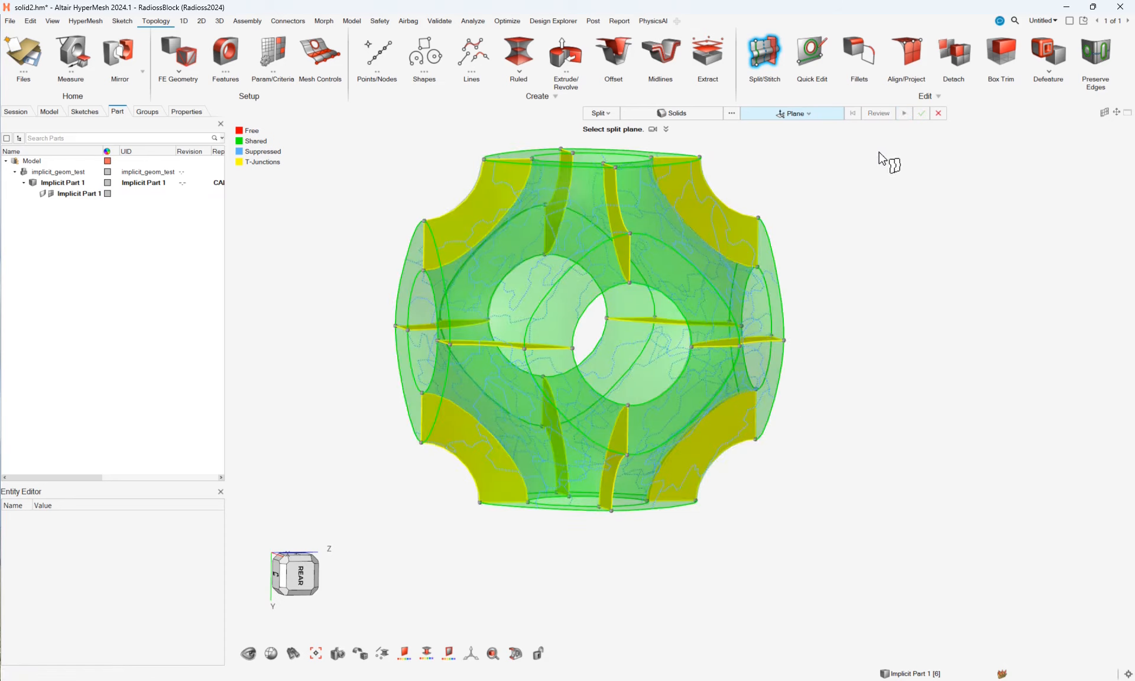
# Step: Examine the new cut faces around the side openings of the lattice and end the splitting command
pyautogui.moveTo(881, 331); pyautogui.dragTo(1046, 357, button='middle')
pyautogui.moveTo(944, 276); pyautogui.dragTo(952, 342, button='right')
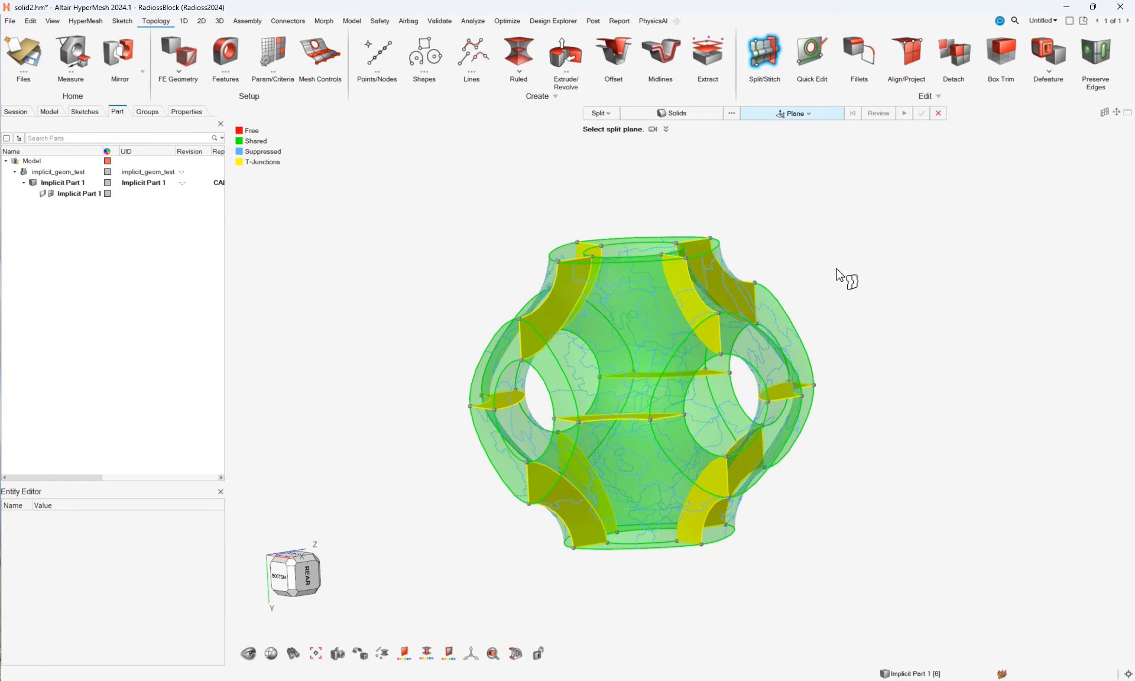
pyautogui.moveTo(828, 238); pyautogui.dragTo(839, 308, button='middle')
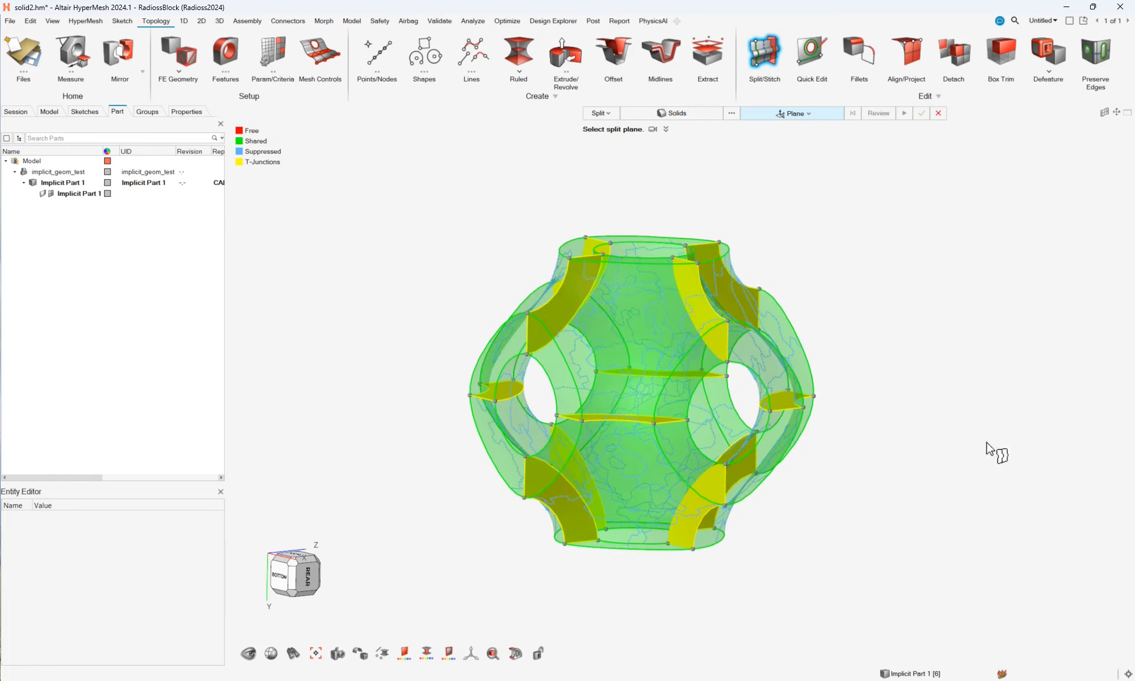
pyautogui.moveTo(987, 449); pyautogui.dragTo(929, 464, button='middle')
pyautogui.moveTo(942, 410); pyautogui.dragTo(885, 392, button='middle')
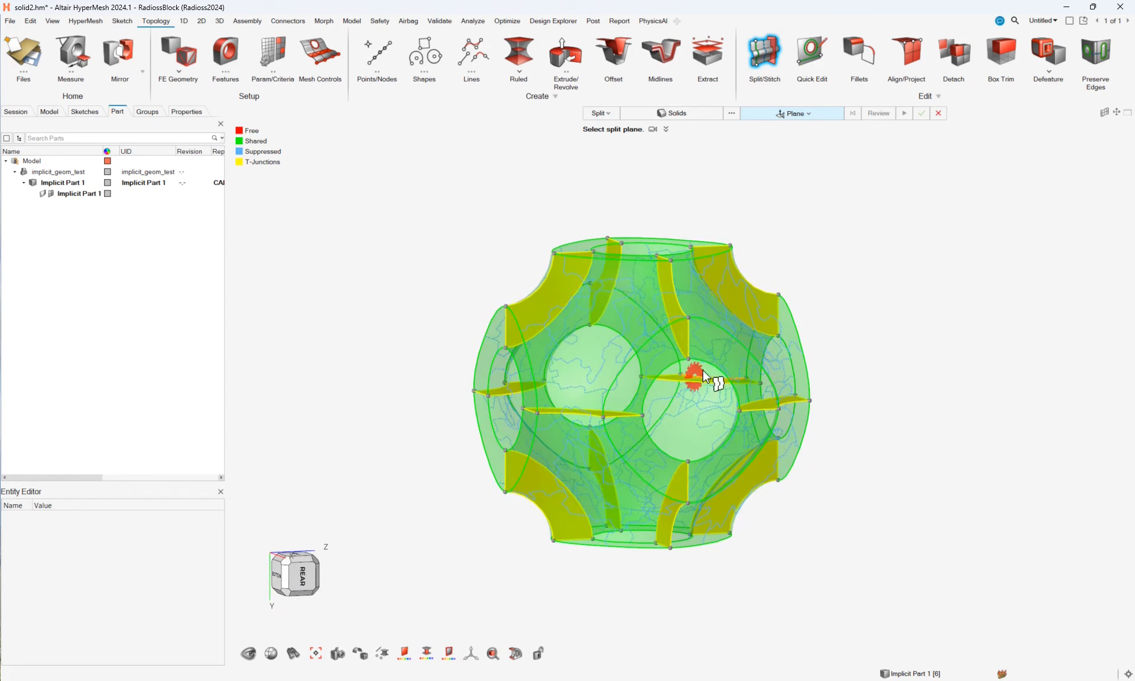
pyautogui.moveTo(937, 436)
pyautogui.mouseDown(button='middle')
pyautogui.moveTo(816, 437)
pyautogui.moveTo(957, 439)
pyautogui.mouseUp(button='middle')
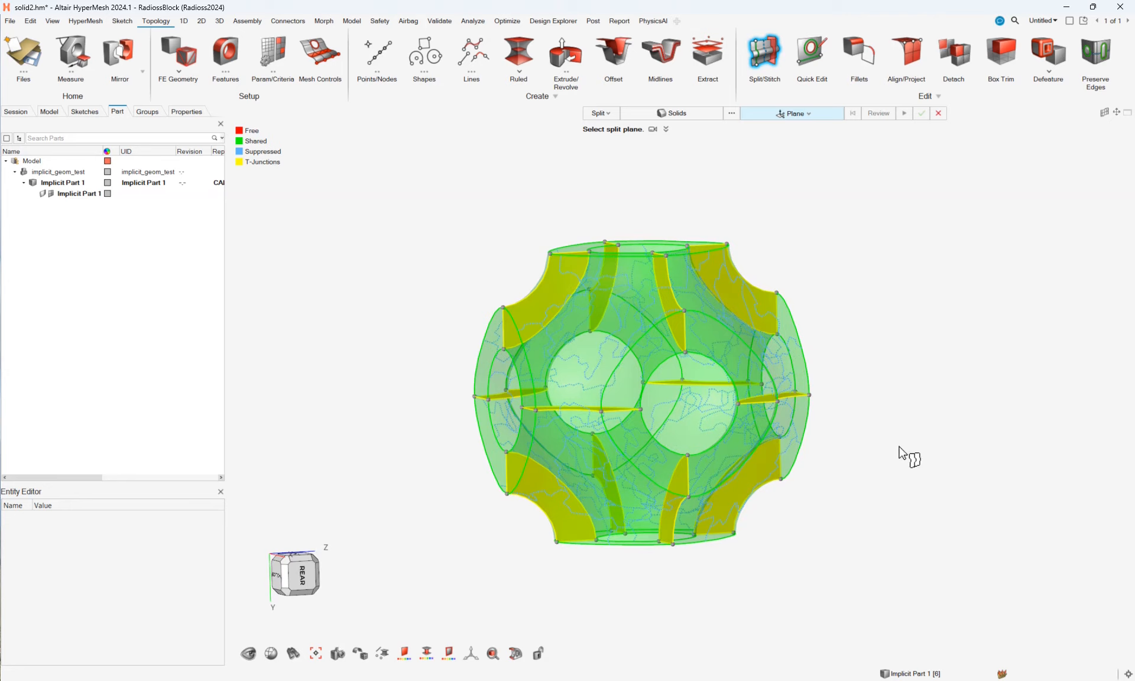
pyautogui.press('Escape')
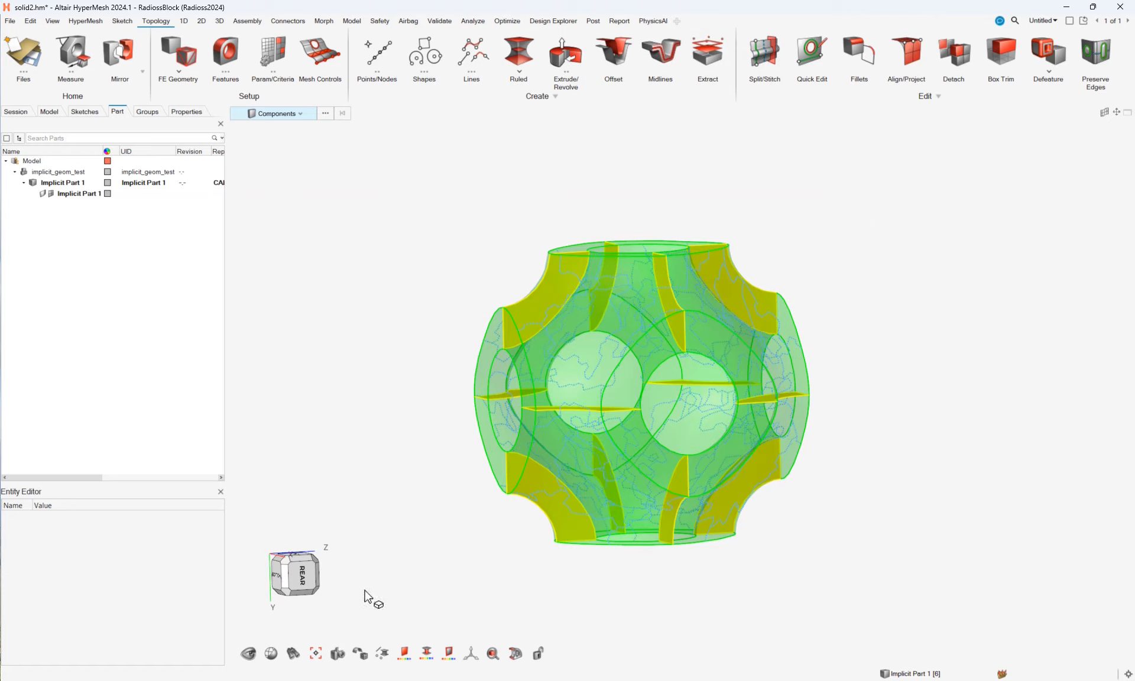
# Step: Check the split solids with Mappable colouring and return the geometry to Topology colouring
pyautogui.click(405, 654)
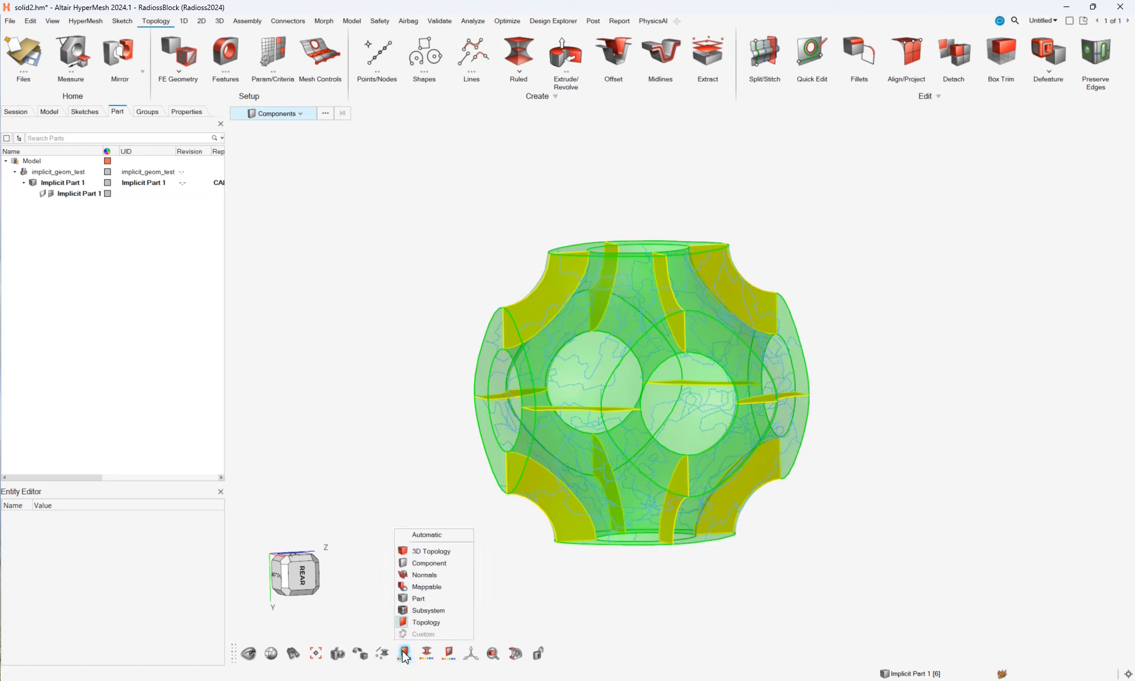
pyautogui.click(413, 585)
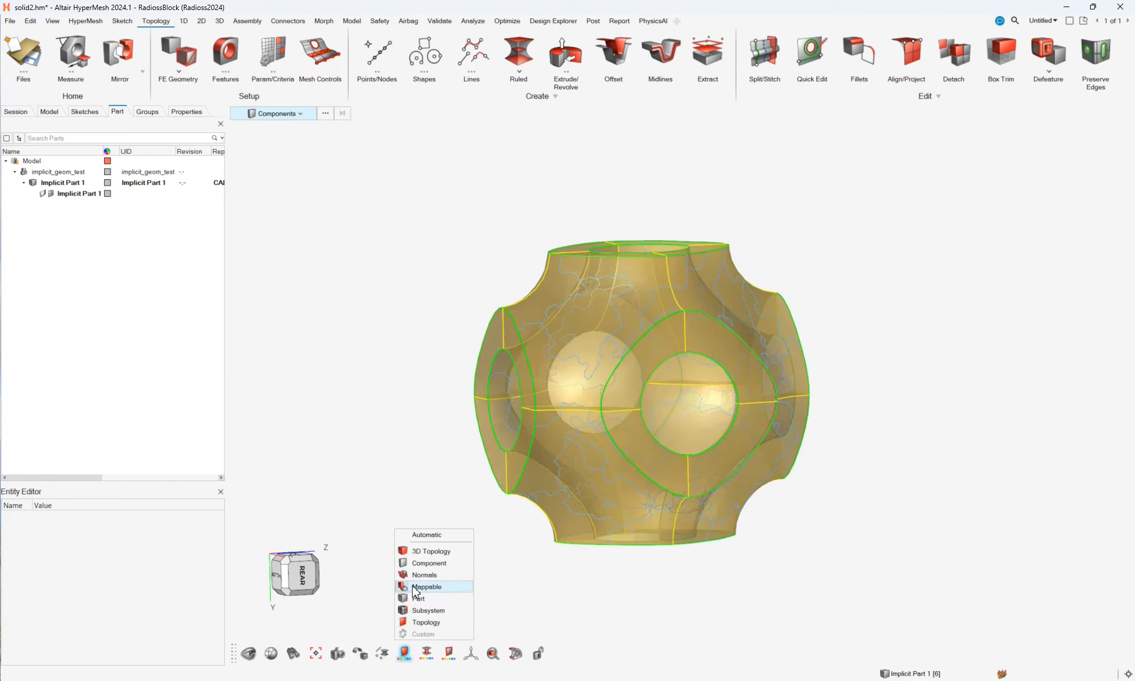
pyautogui.click(431, 575)
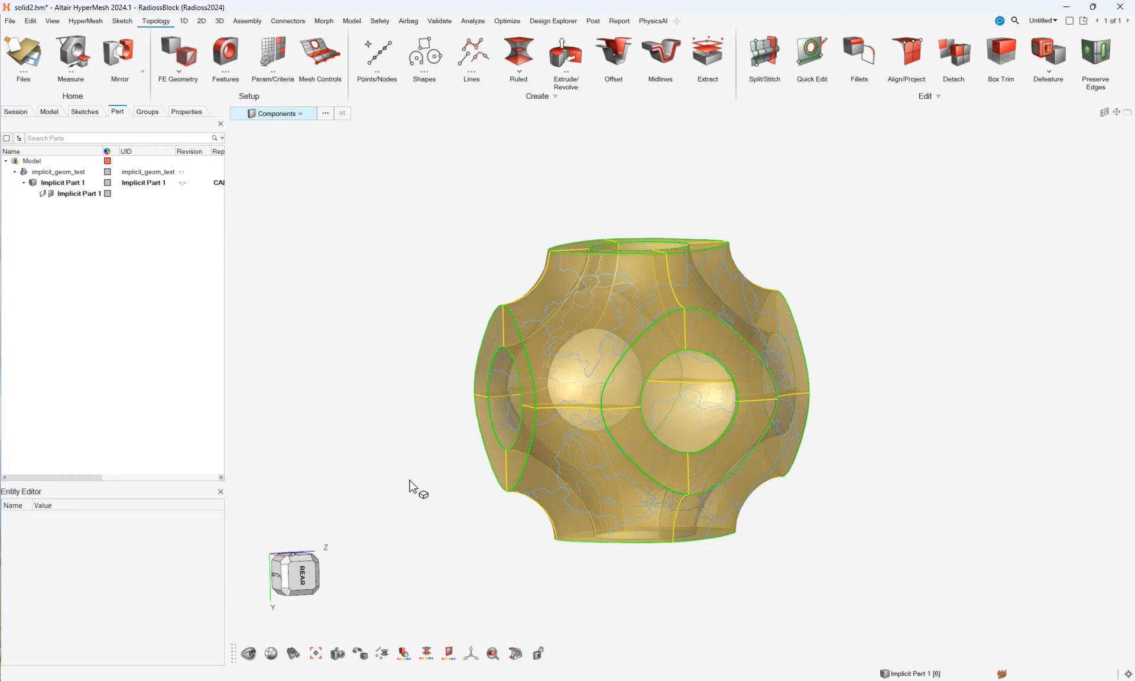
pyautogui.moveTo(969, 381); pyautogui.dragTo(914, 334, button='middle')
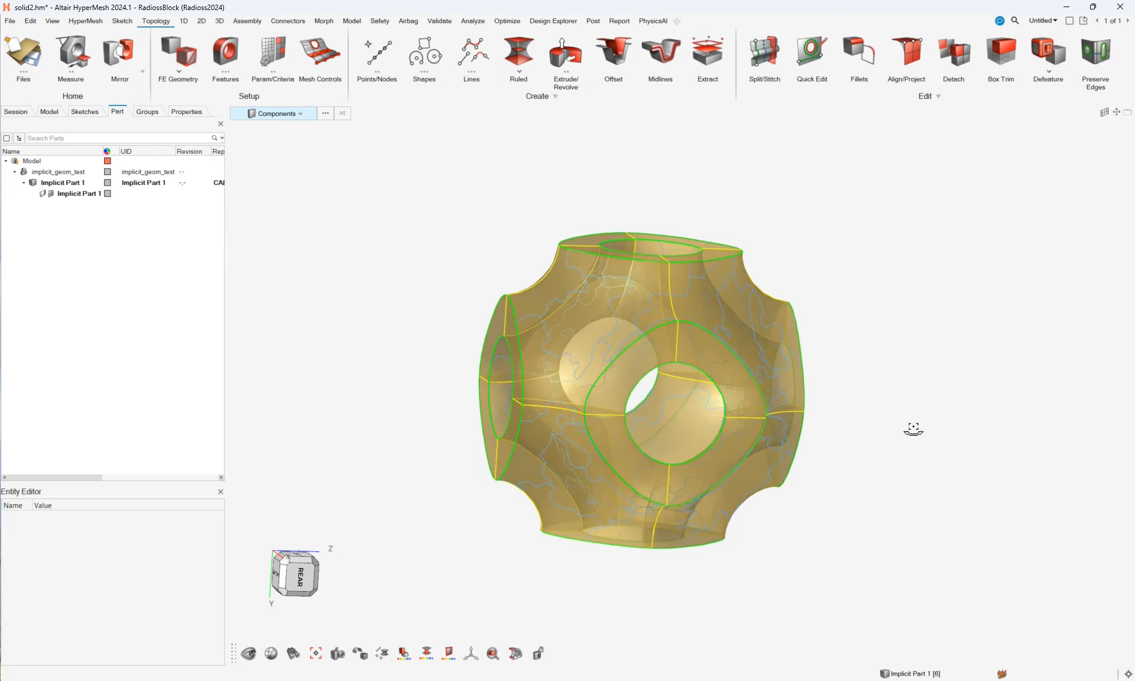
pyautogui.moveTo(913, 429); pyautogui.dragTo(930, 418, button='middle')
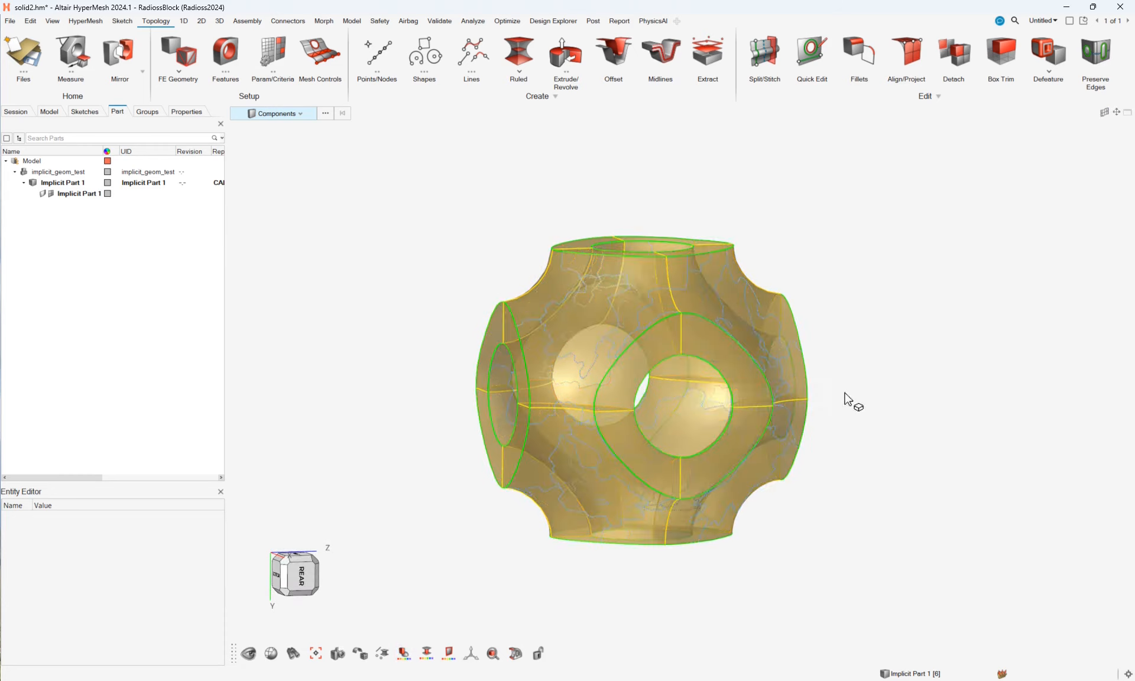
pyautogui.click(404, 653)
pyautogui.click(428, 625)
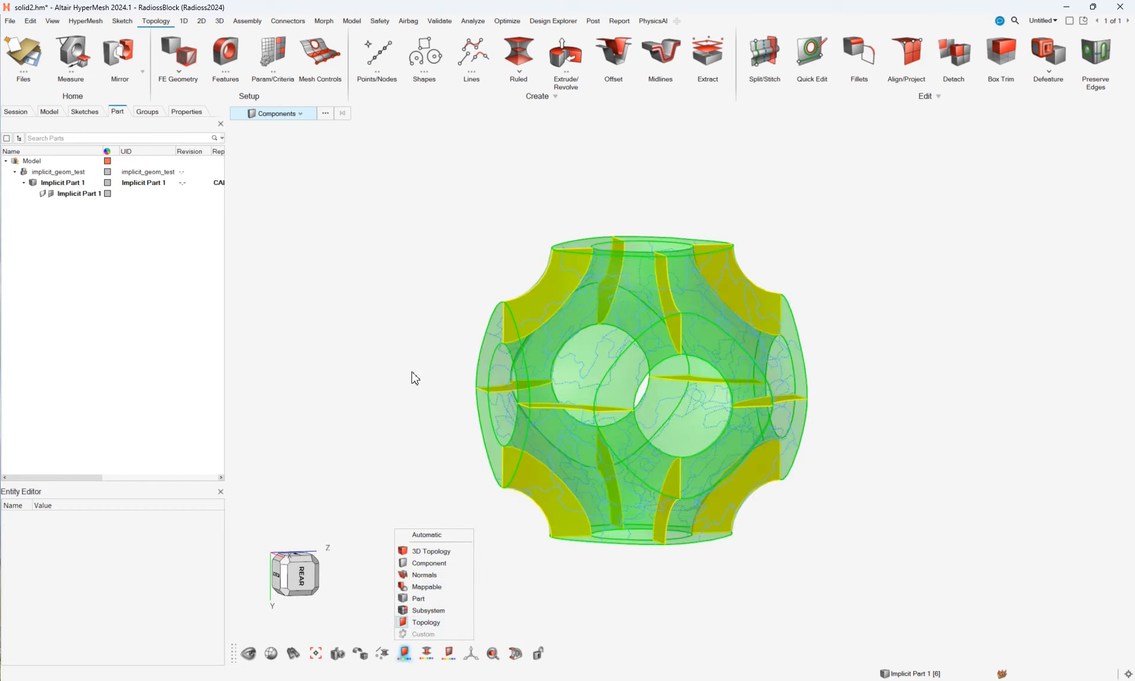
pyautogui.moveTo(922, 378)
pyautogui.mouseDown(button='middle')
pyautogui.moveTo(963, 375)
pyautogui.moveTo(934, 396)
pyautogui.moveTo(943, 387)
pyautogui.mouseUp(button='middle')
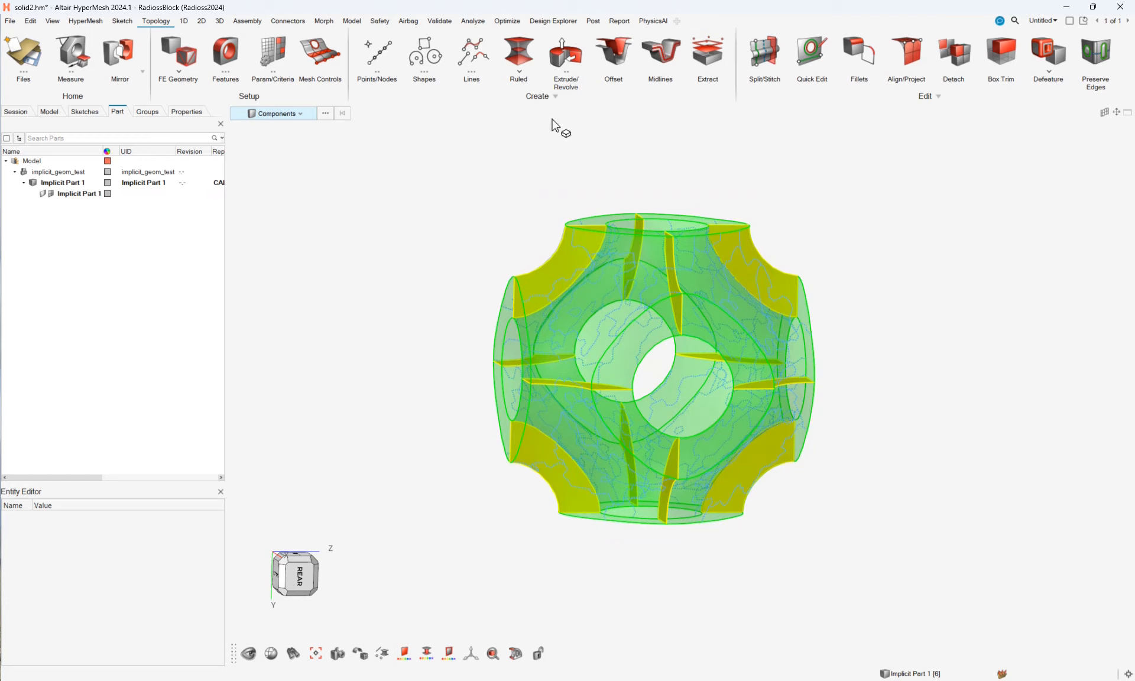
# Step: Start a solid map mesh and select all eight lattice solids as mappable solids
pyautogui.moveTo(597, 157); pyautogui.dragTo(588, 162, button='right')
pyautogui.click(220, 21)
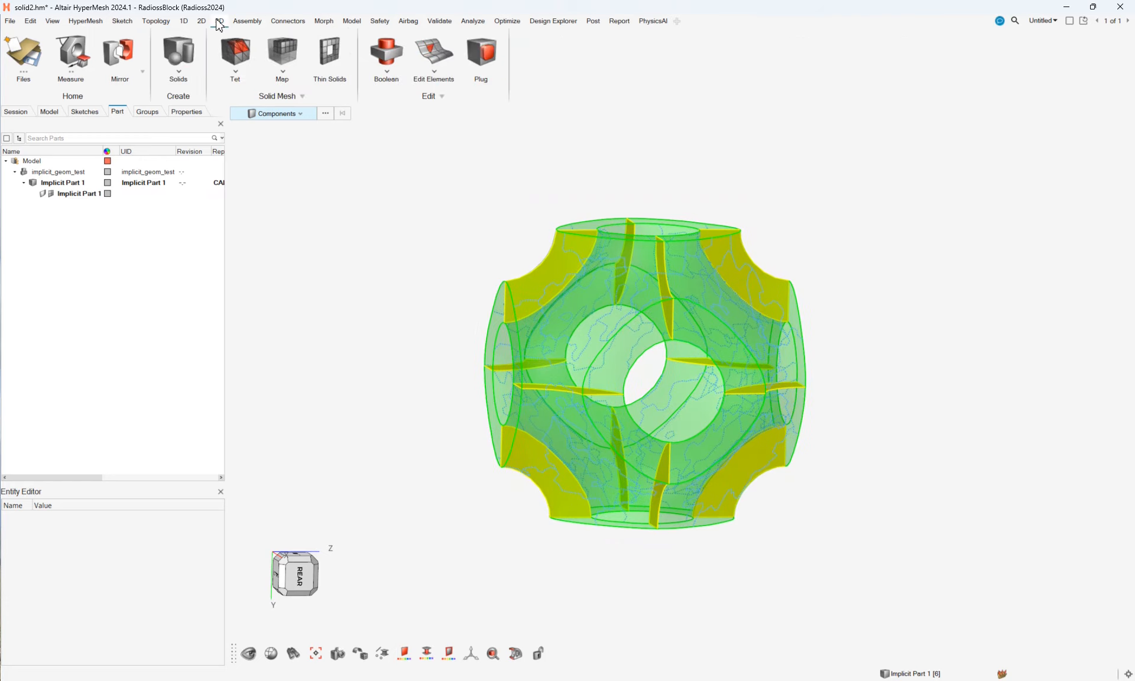
pyautogui.click(284, 55)
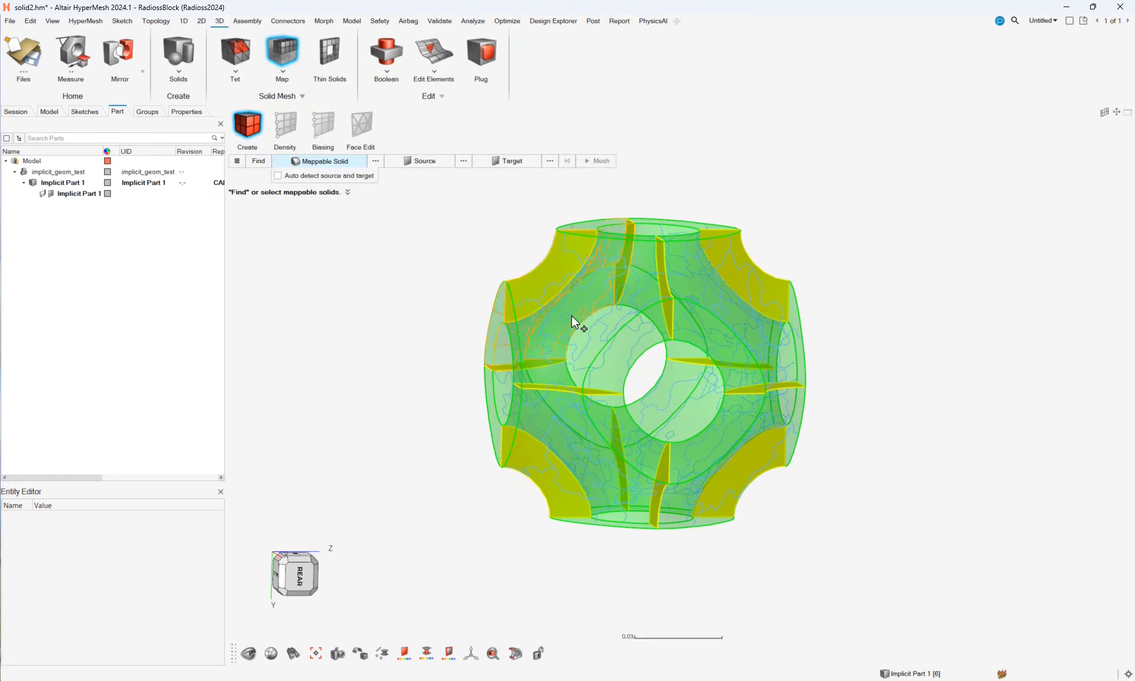
pyautogui.moveTo(743, 316); pyautogui.dragTo(877, 324, button='middle')
pyautogui.scroll(-3, 856, 315)
pyautogui.moveTo(846, 172); pyautogui.dragTo(817, 204, button='middle')
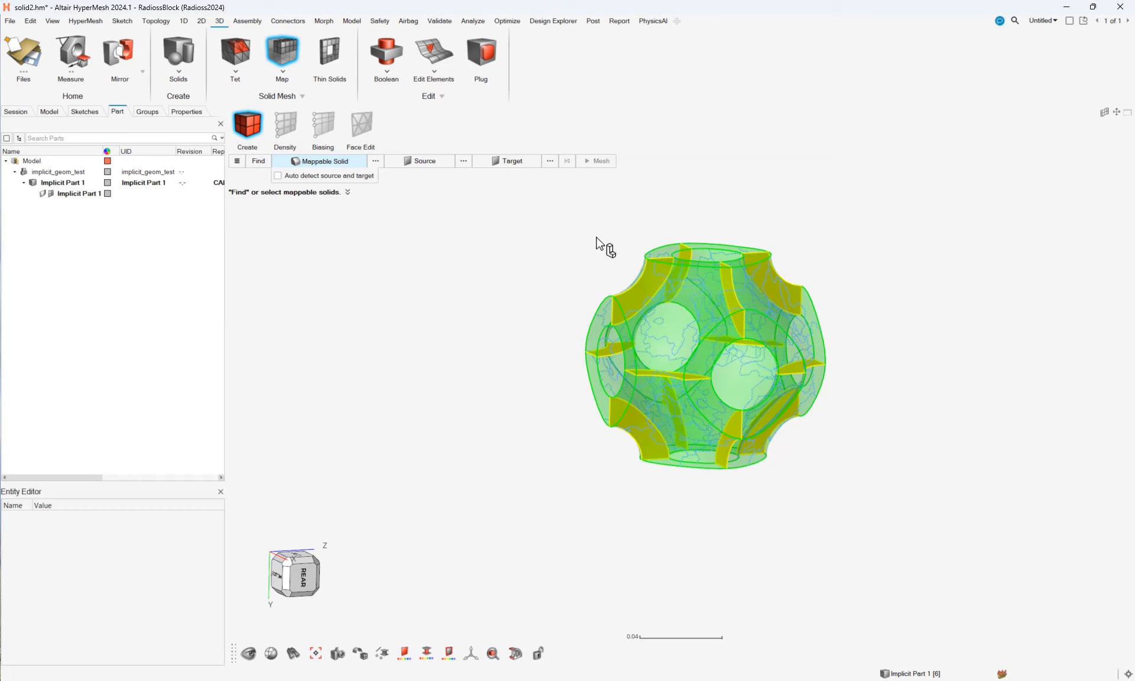
pyautogui.moveTo(549, 219); pyautogui.dragTo(873, 522)
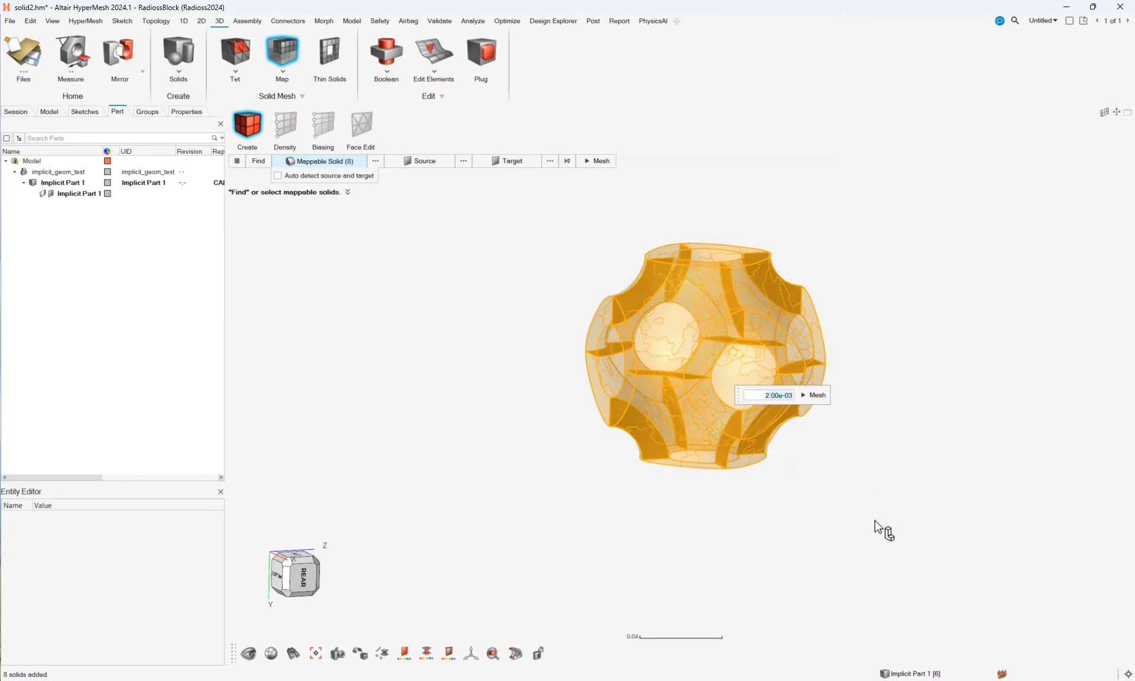
# Step: Turn on automatic source and target detection and review the source element types, keeping Quads only
pyautogui.click(310, 178)
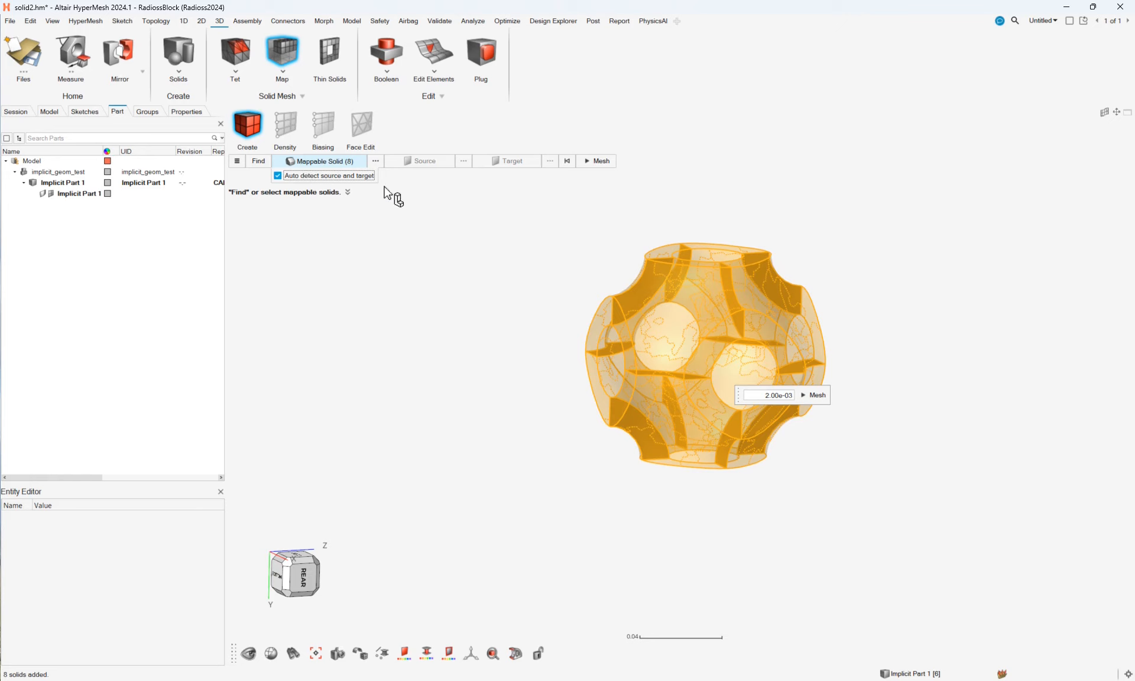
pyautogui.click(238, 162)
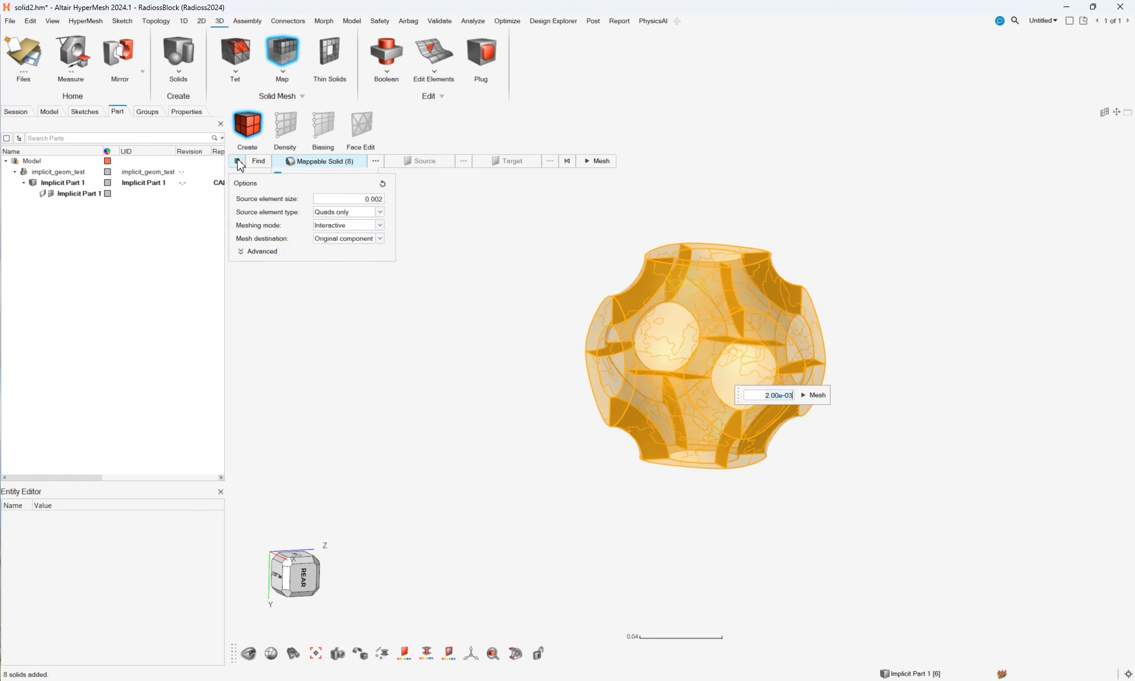
pyautogui.click(336, 213)
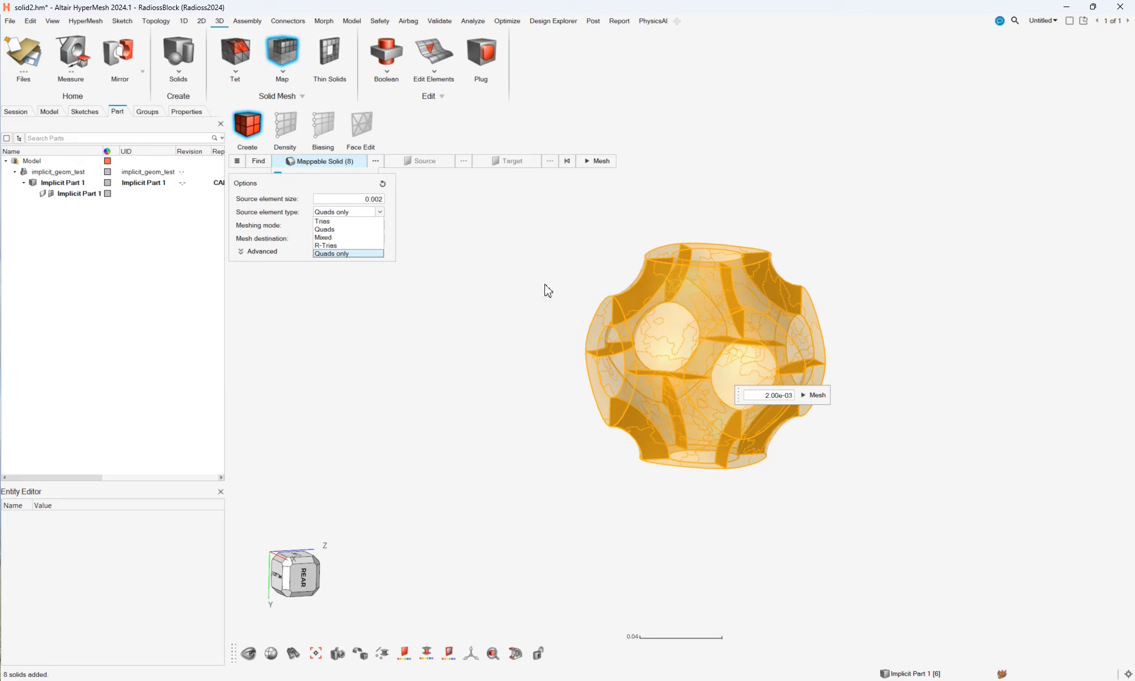
pyautogui.click(817, 395)
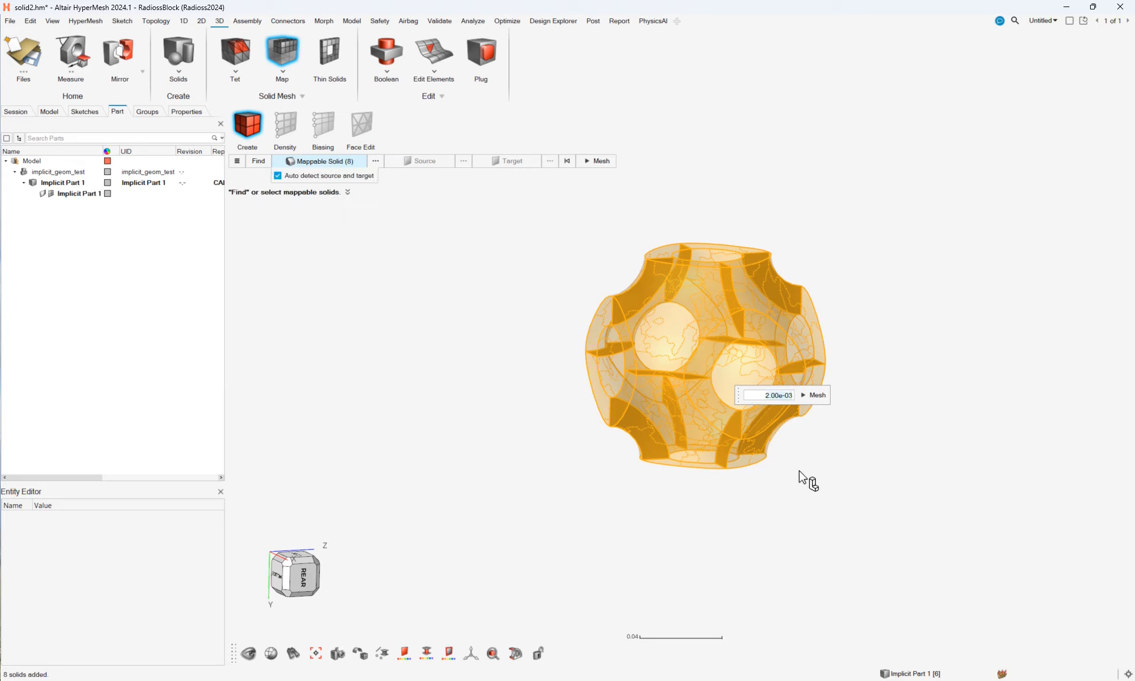
# Step: Generate the solid map mesh on the eight solids with an element size of 2.00e-03
pyautogui.moveTo(705, 483); pyautogui.dragTo(689, 486, button='right')
pyautogui.scroll(1, 697, 510)
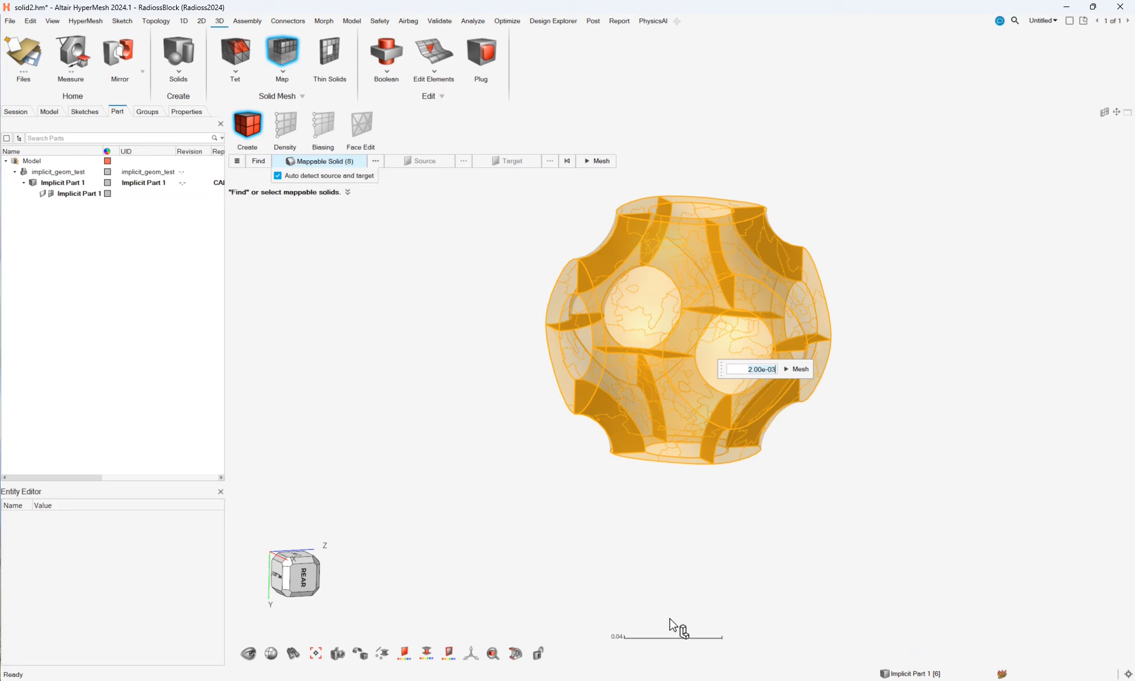
pyautogui.click(800, 370)
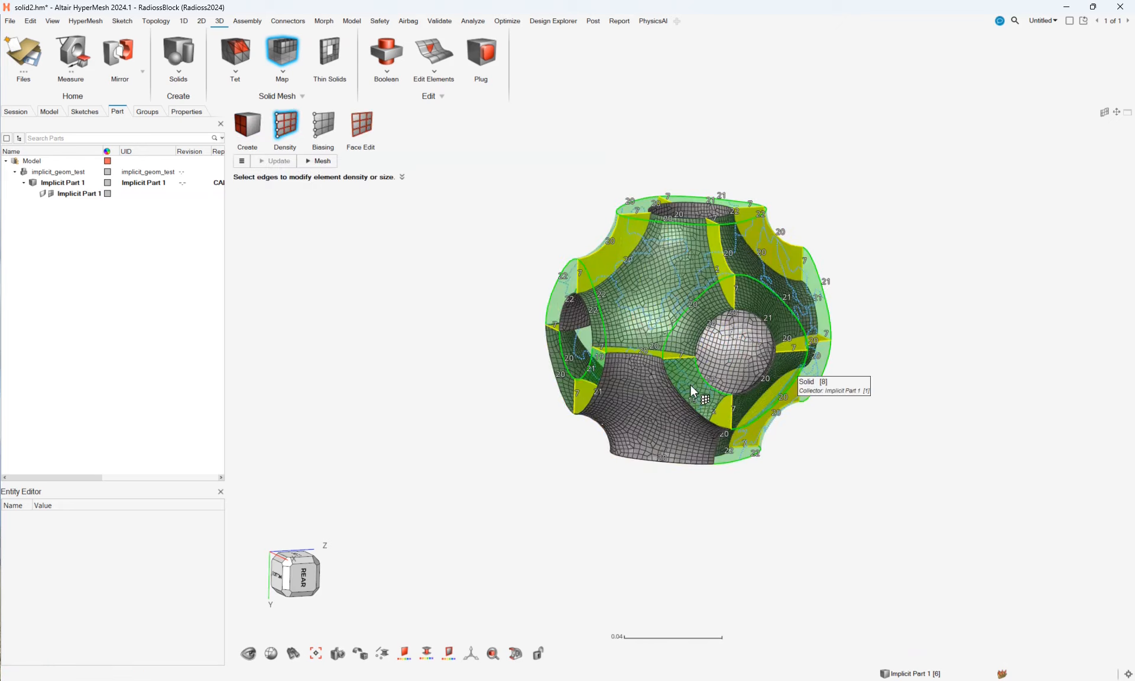
pyautogui.moveTo(691, 386); pyautogui.dragTo(771, 418, button='right')
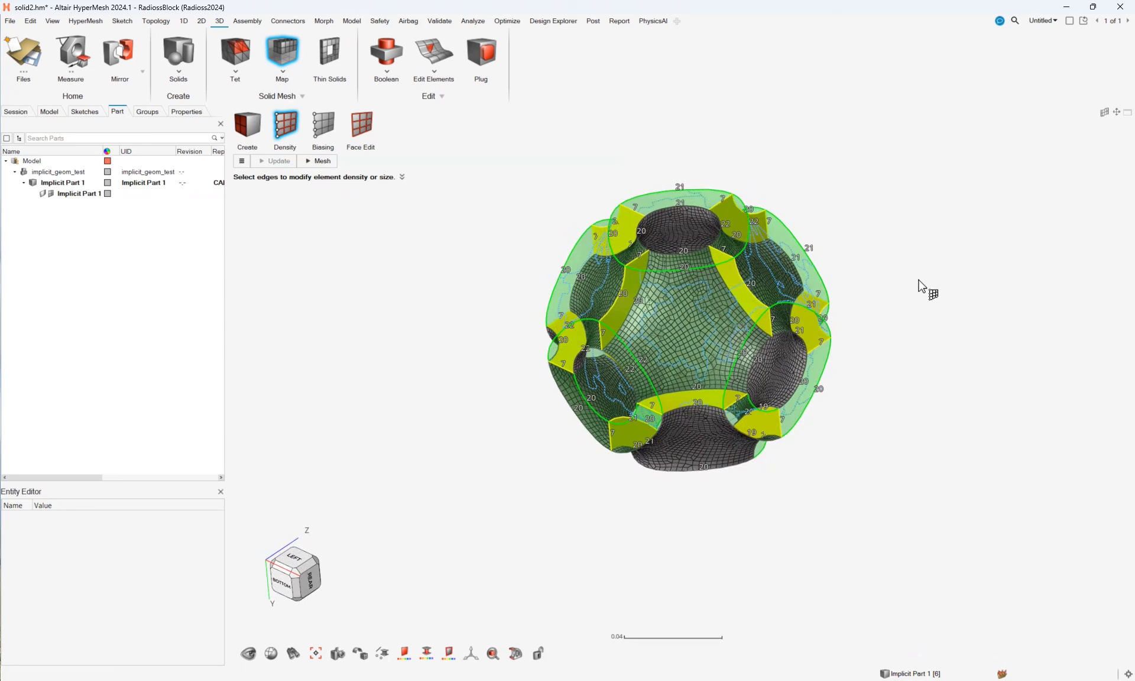
pyautogui.moveTo(907, 286); pyautogui.dragTo(965, 351, button='right')
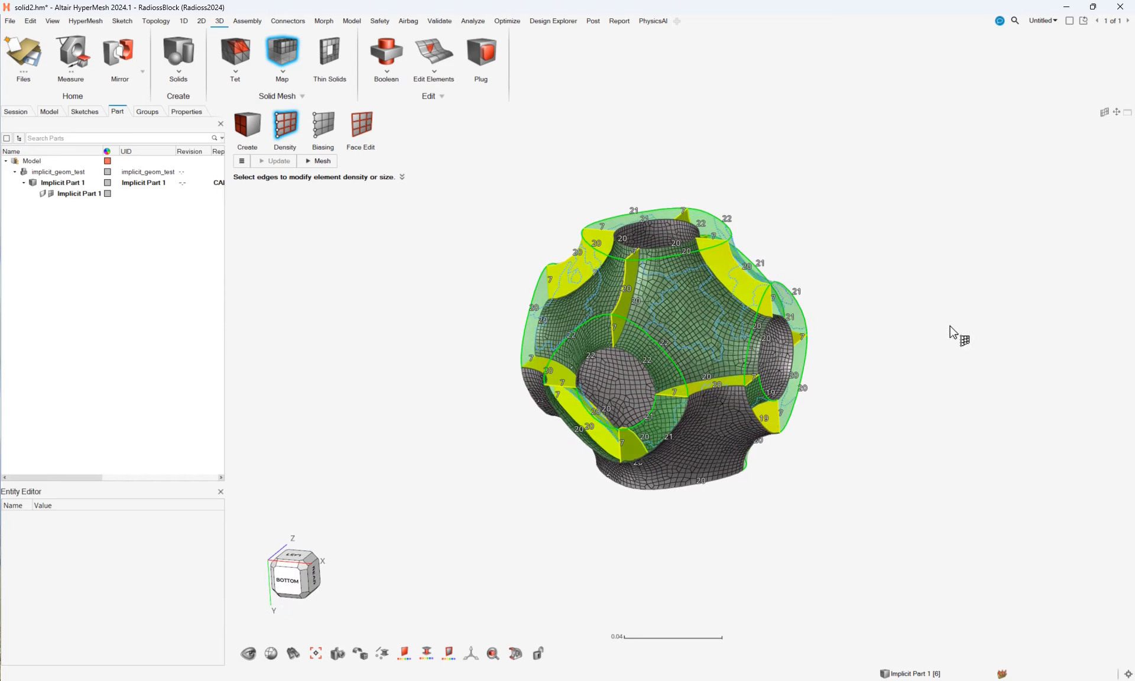
pyautogui.moveTo(669, 379); pyautogui.dragTo(671, 372, button='right')
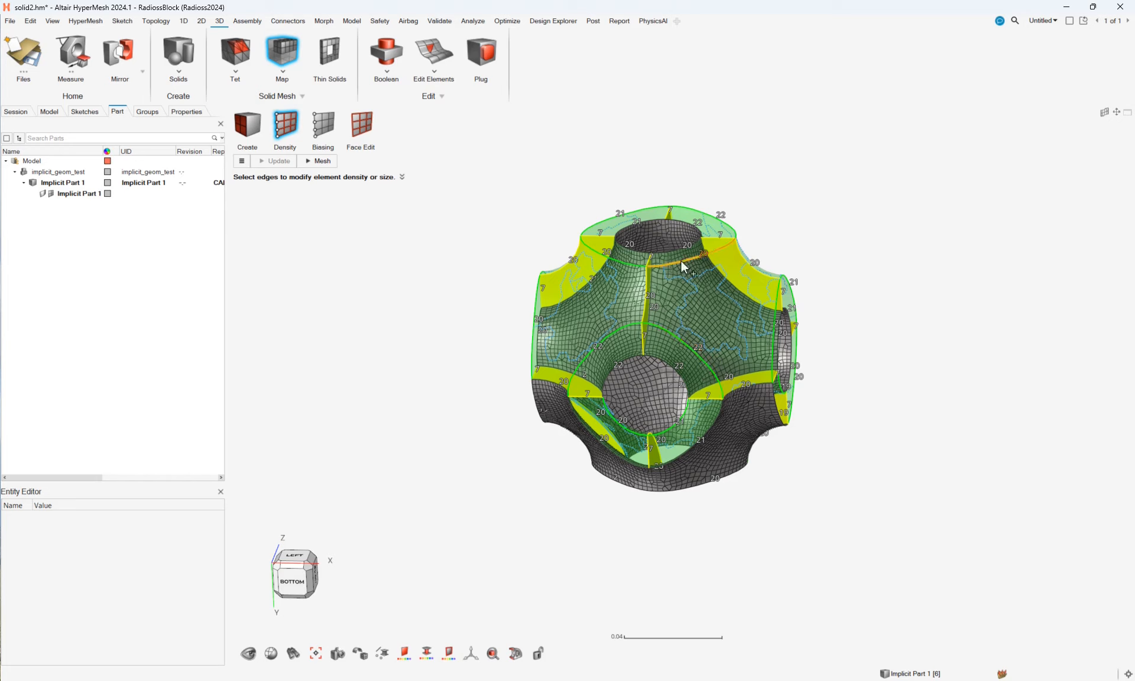
pyautogui.moveTo(680, 260); pyautogui.dragTo(674, 246, button='right')
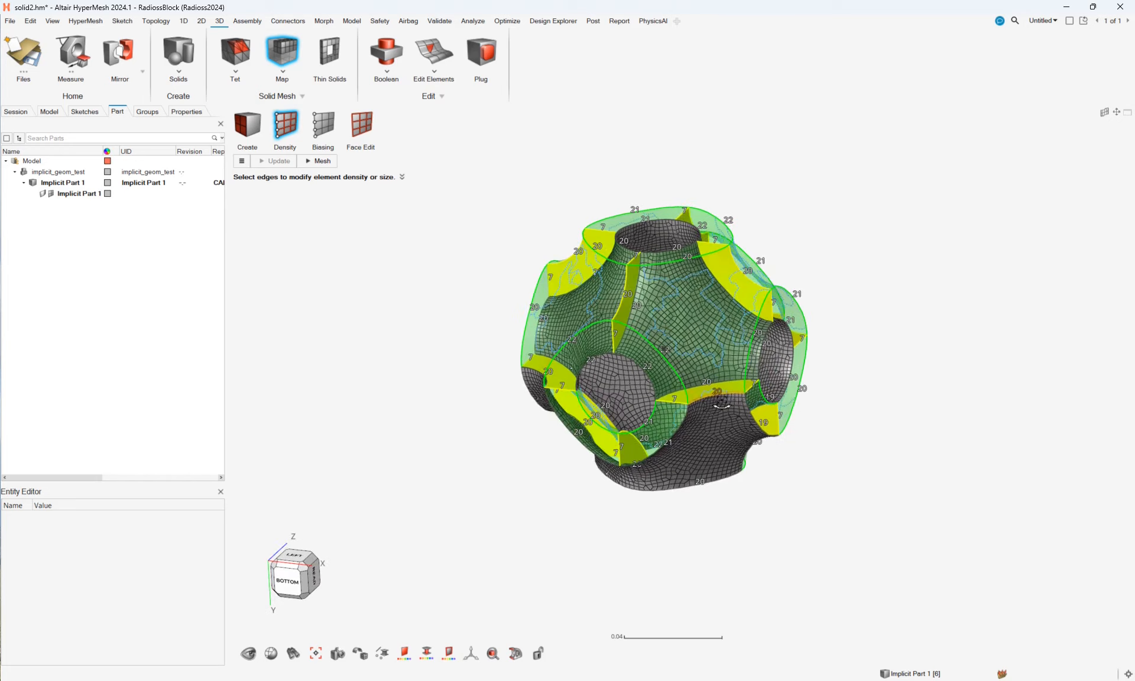
pyautogui.click(674, 244)
pyautogui.click(622, 242)
pyautogui.click(643, 222)
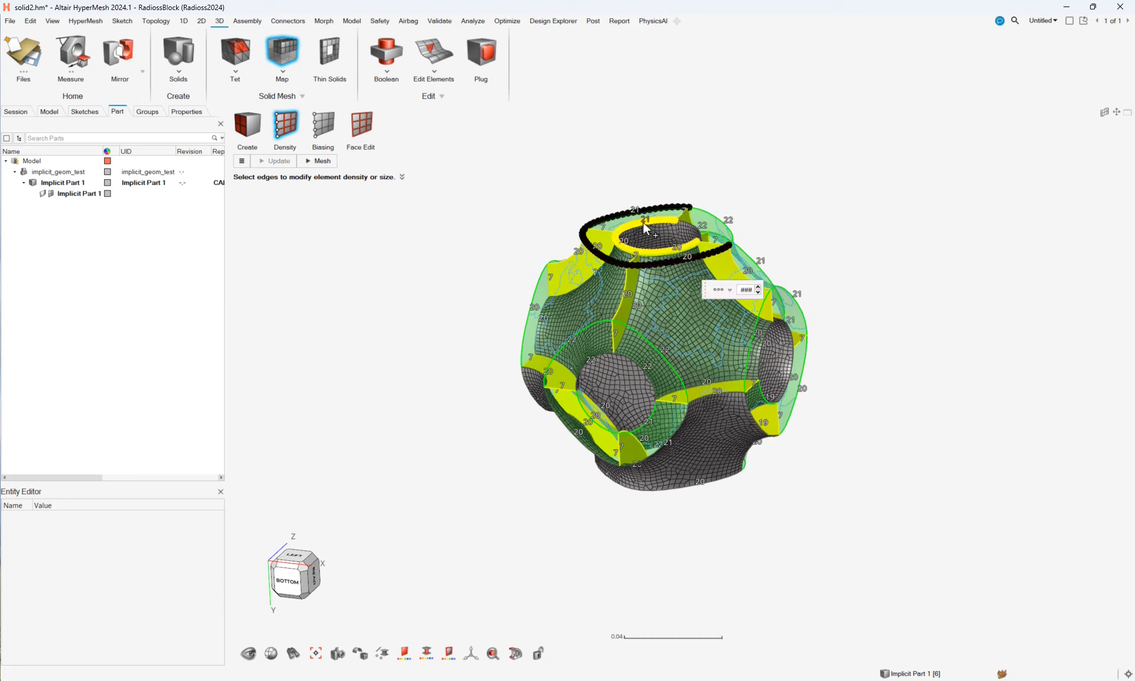
pyautogui.click(703, 227)
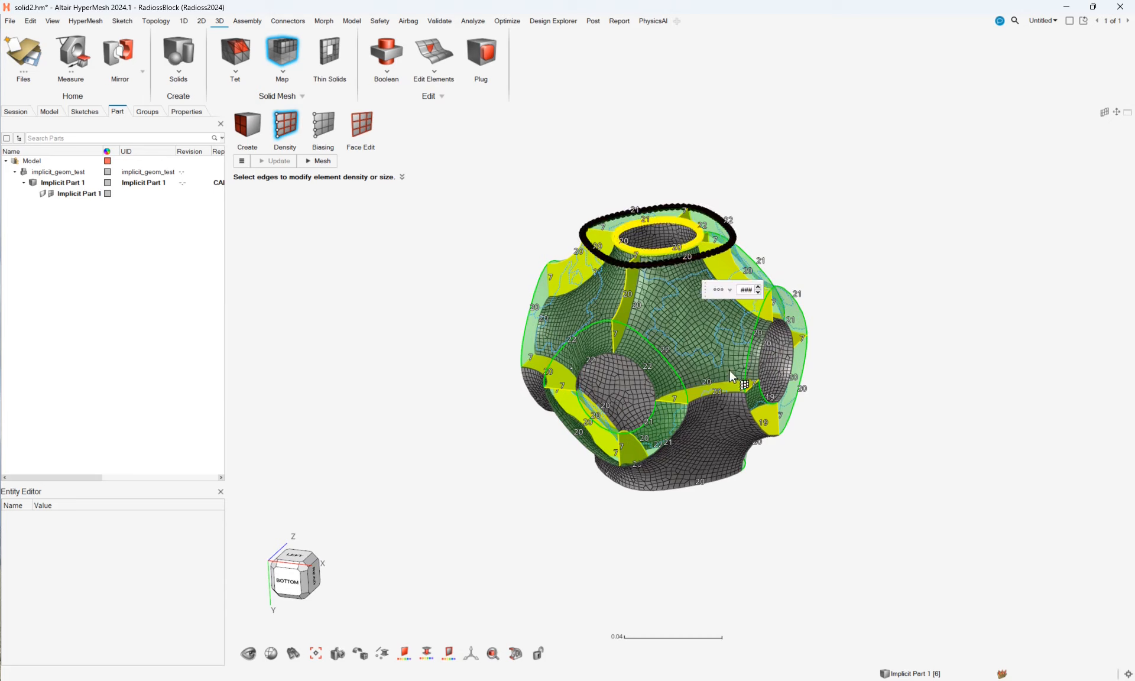
pyautogui.click(793, 382)
pyautogui.click(762, 356)
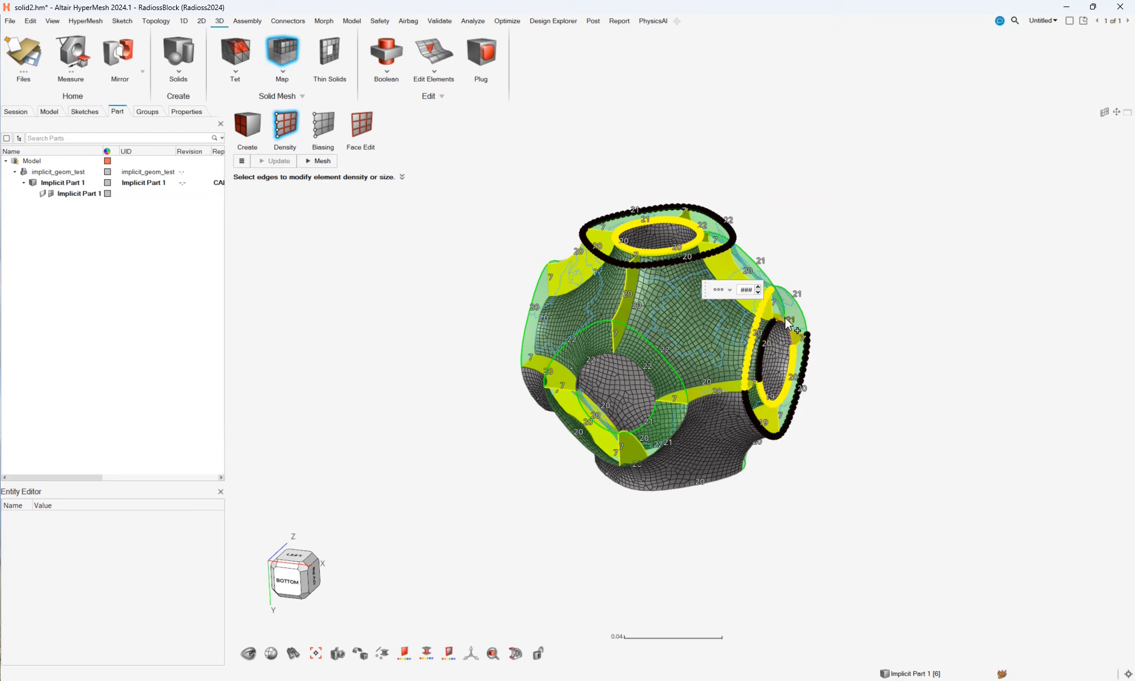
pyautogui.click(773, 338)
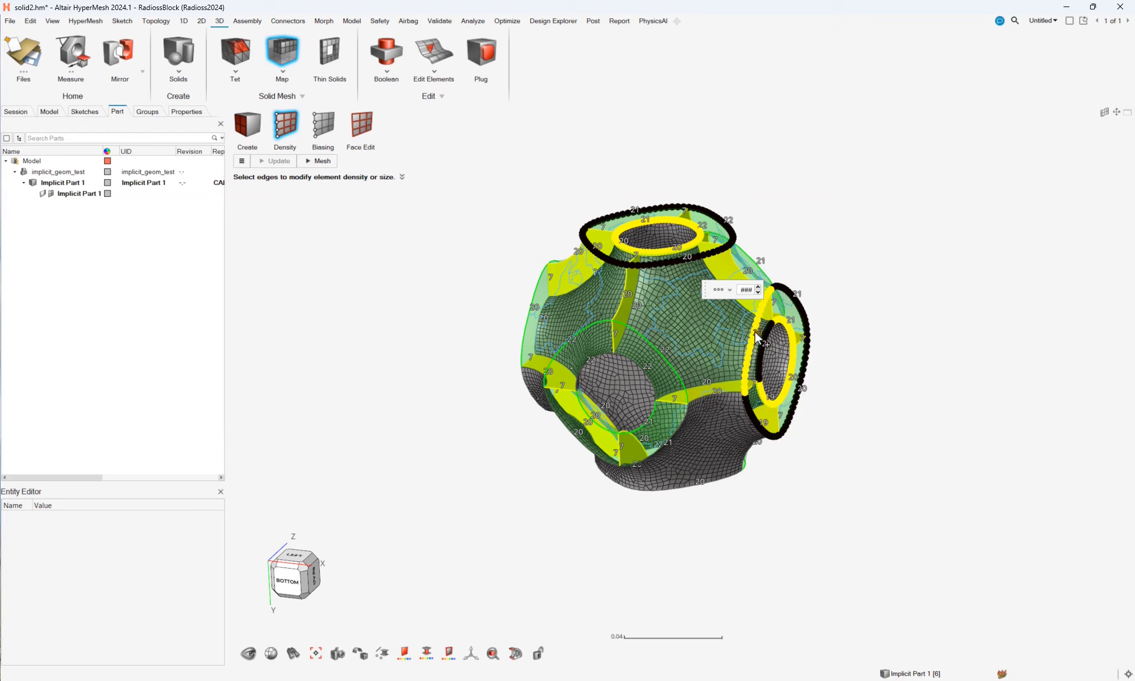
pyautogui.moveTo(682, 384); pyautogui.dragTo(761, 365, button='middle')
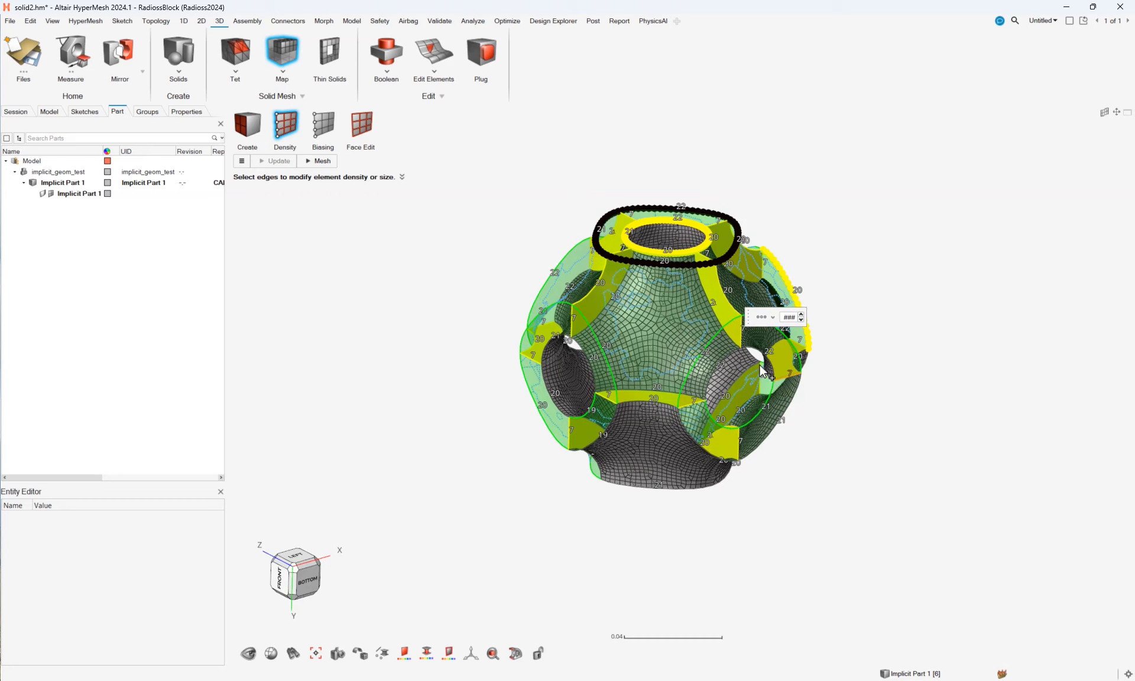
pyautogui.click(595, 362)
pyautogui.click(588, 359)
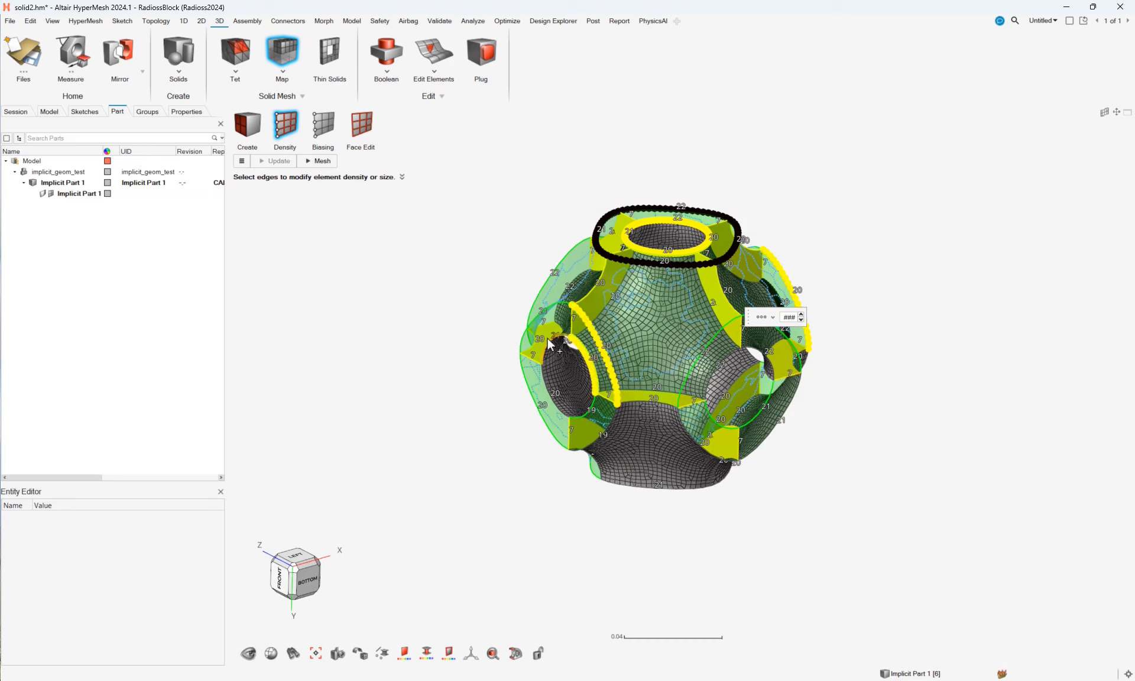
pyautogui.click(558, 342)
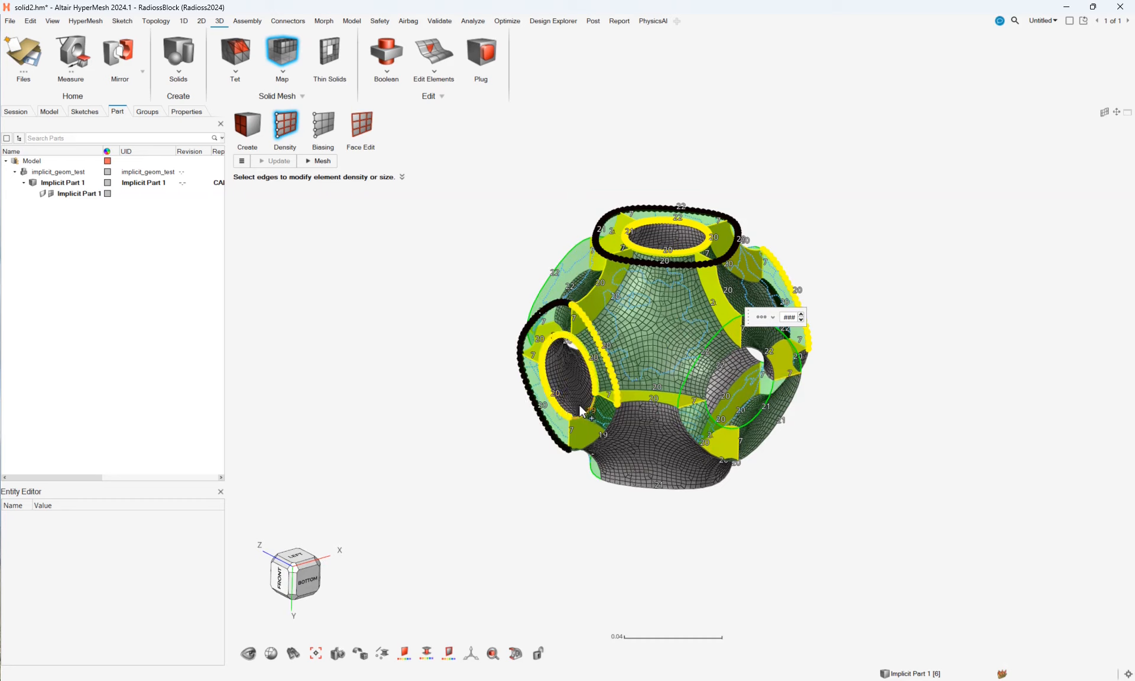
pyautogui.click(650, 395)
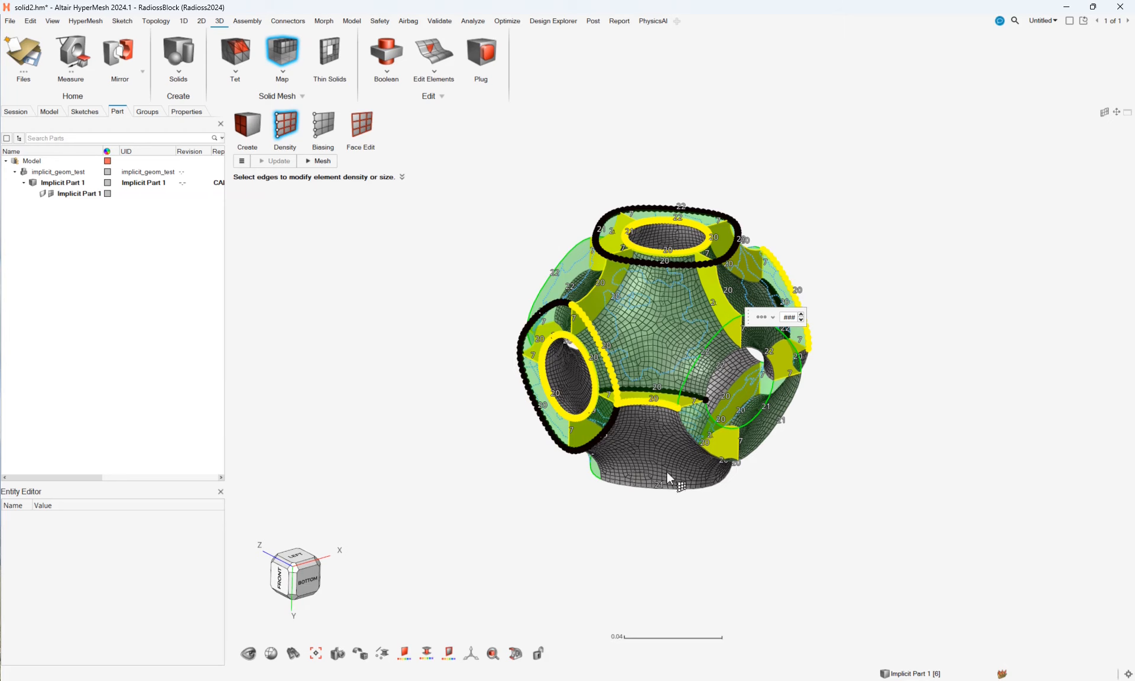
pyautogui.click(719, 452)
pyautogui.moveTo(726, 449); pyautogui.dragTo(703, 369, button='middle')
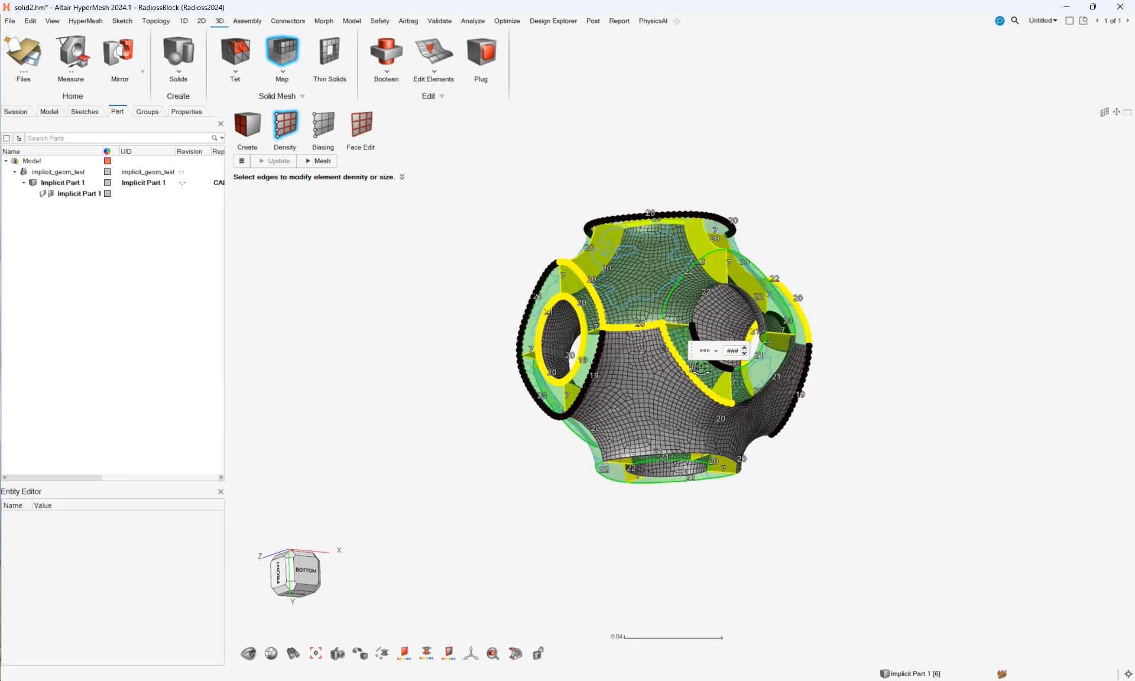
pyautogui.click(719, 423)
pyautogui.click(675, 470)
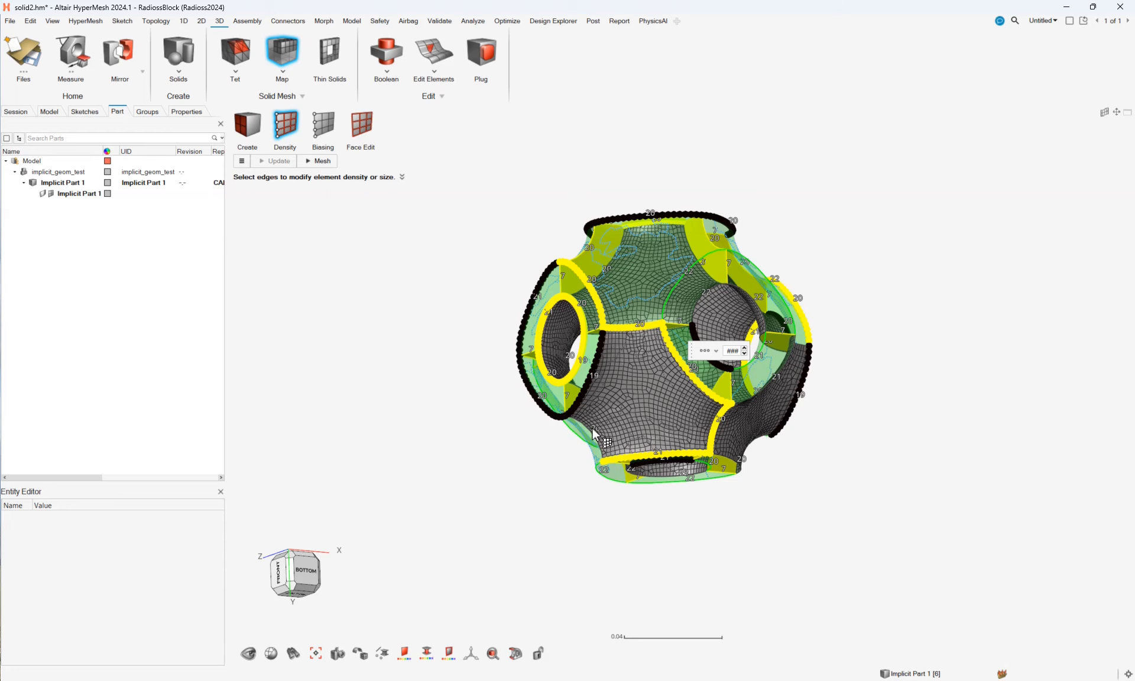
pyautogui.press('Escape')
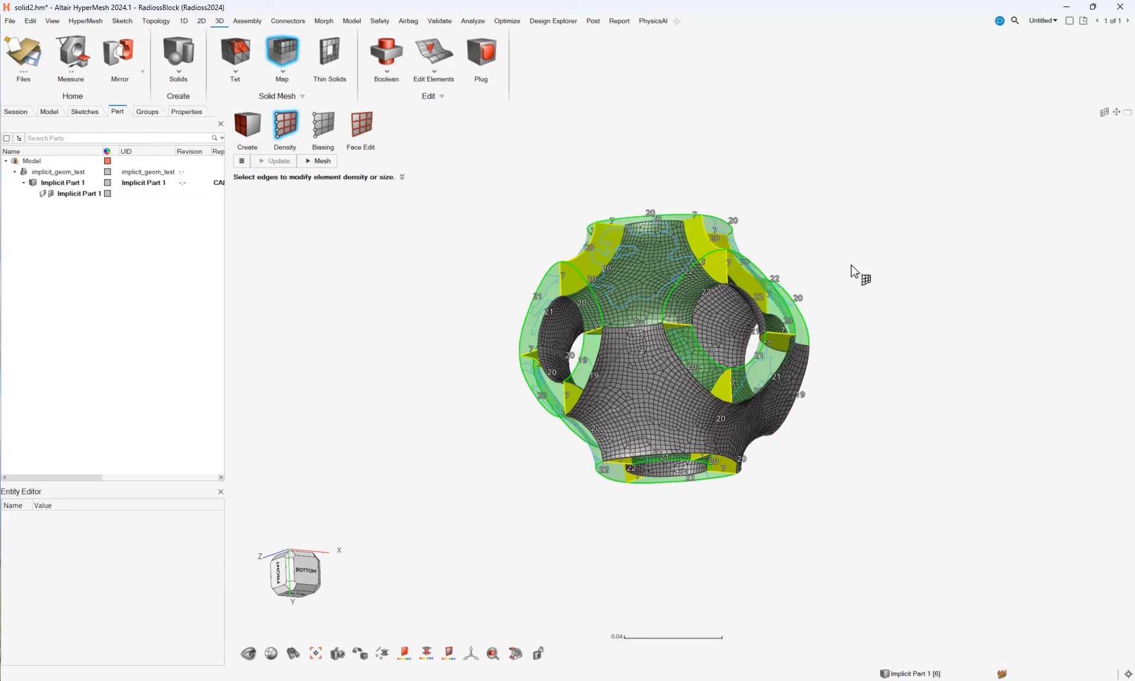
# Step: Set the density to 20 on the 21- and 22-element edges along the left-face opening and the adjoining bottom-face opening
pyautogui.moveTo(772, 188); pyautogui.dragTo(697, 271, button='middle')
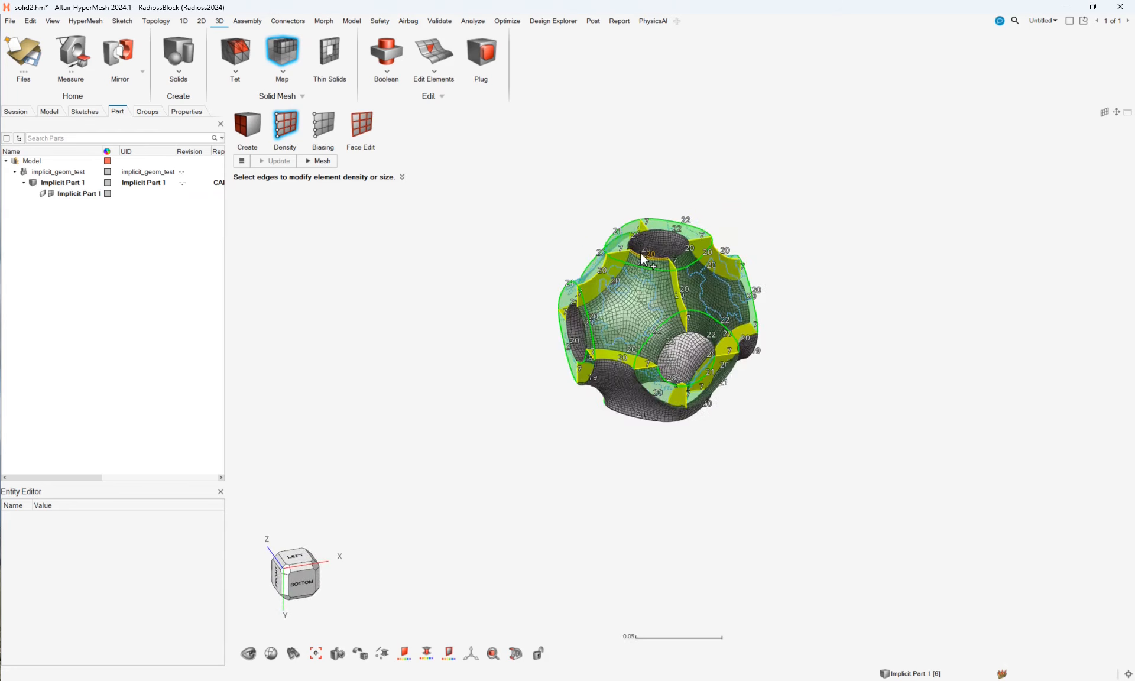
pyautogui.click(637, 232)
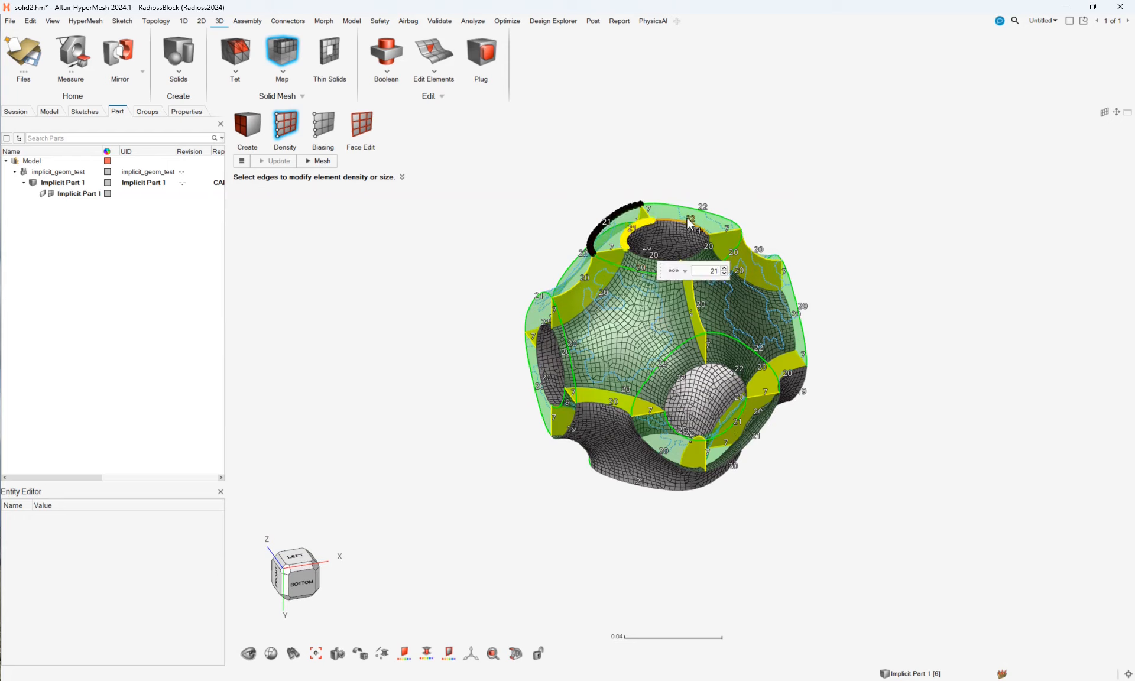
pyautogui.click(689, 221)
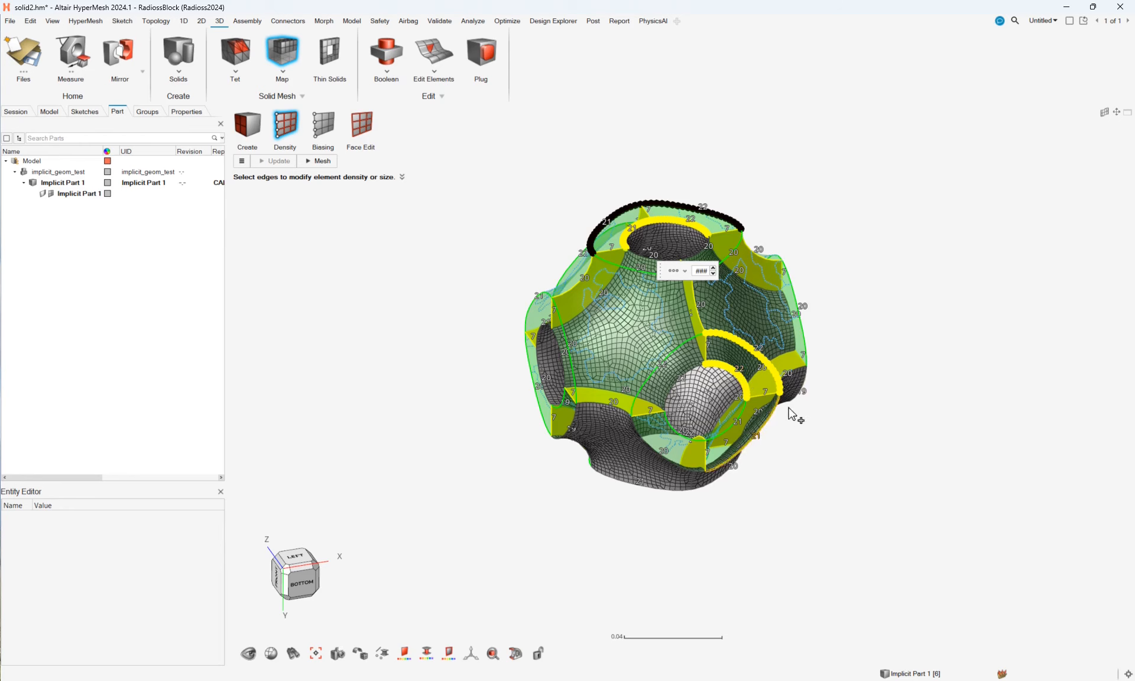
pyautogui.keyDown('ctrl'); pyautogui.moveTo(792, 413); pyautogui.dragTo(827, 366); pyautogui.keyUp('ctrl')
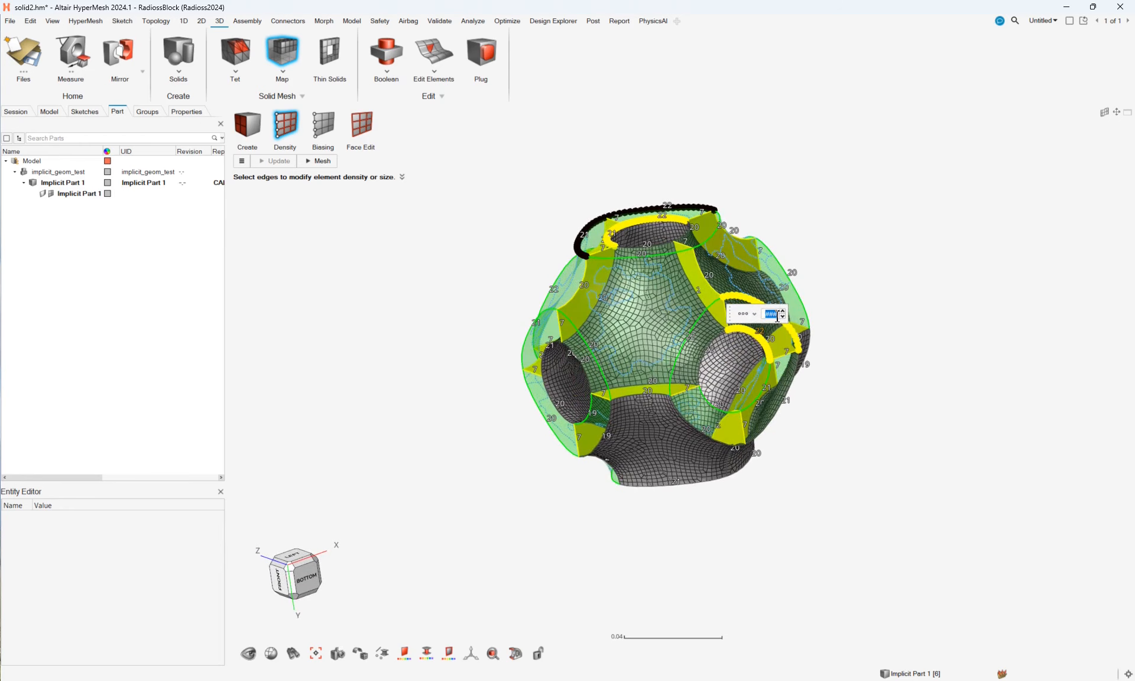
pyautogui.write('20')
pyautogui.press('Return')
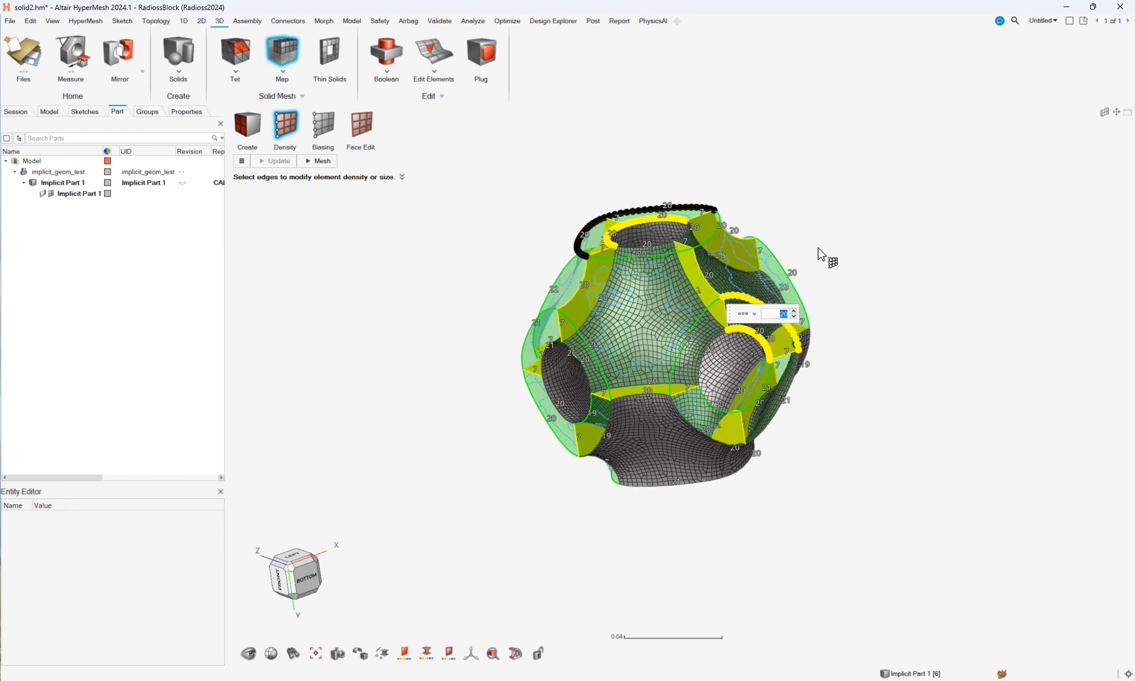
pyautogui.click(818, 254)
# Step: Set the density to 20 on the 21- and 22-element edges around the top-face opening and the neighbouring front-side opening
pyautogui.moveTo(804, 394); pyautogui.dragTo(981, 413, button='middle')
pyautogui.moveTo(770, 276); pyautogui.dragTo(856, 262, button='middle')
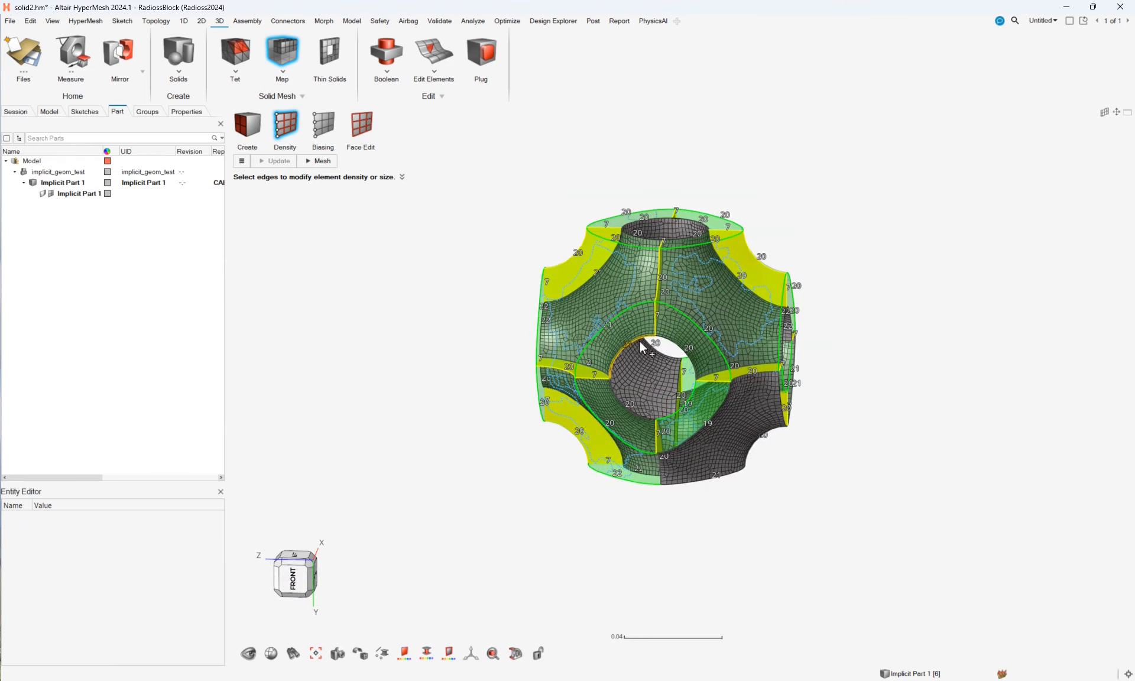
pyautogui.click(639, 340)
pyautogui.moveTo(653, 446); pyautogui.dragTo(916, 480, button='middle')
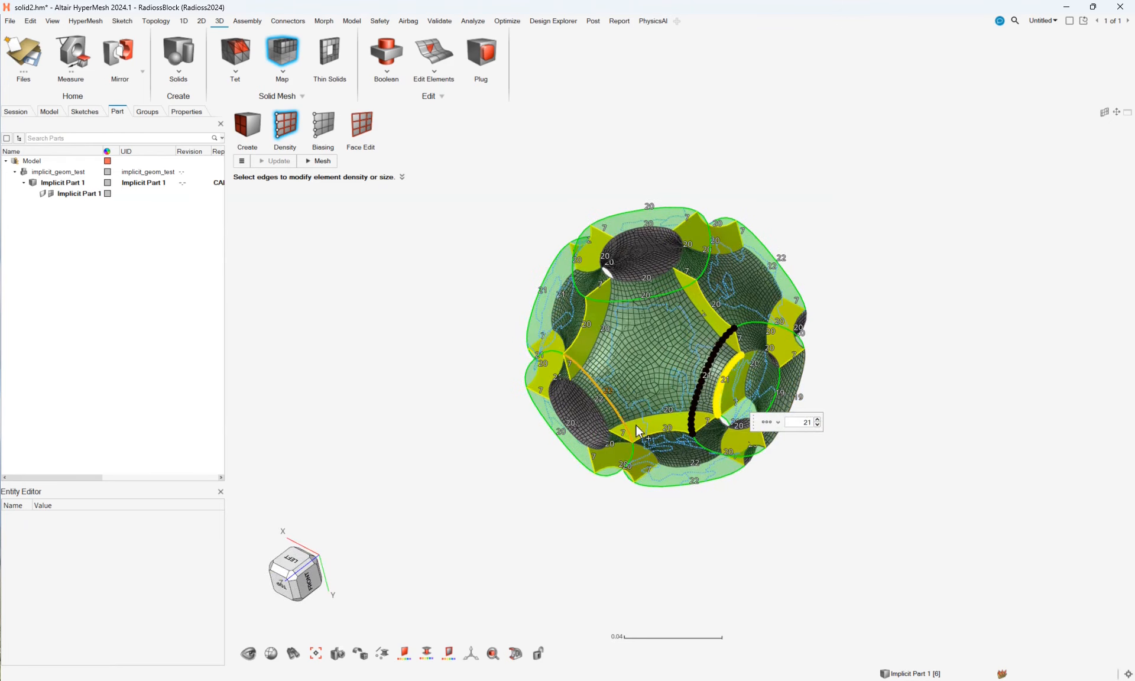
pyautogui.click(597, 401)
pyautogui.click(593, 407)
pyautogui.moveTo(827, 332); pyautogui.dragTo(891, 300, button='middle')
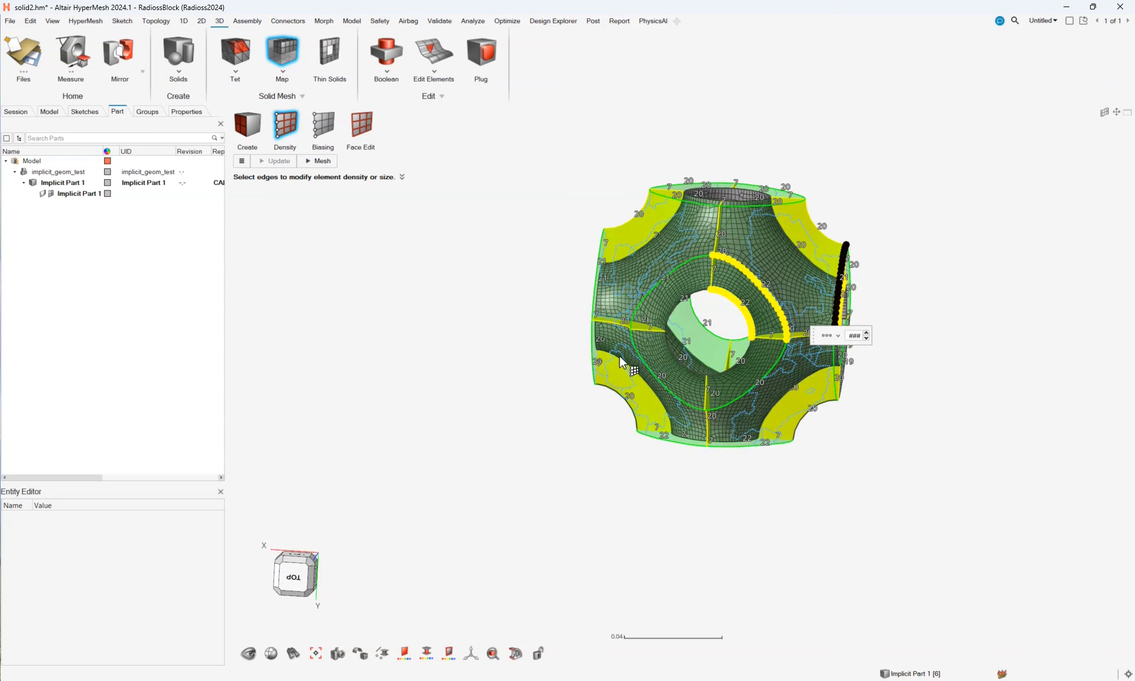
pyautogui.click(685, 306)
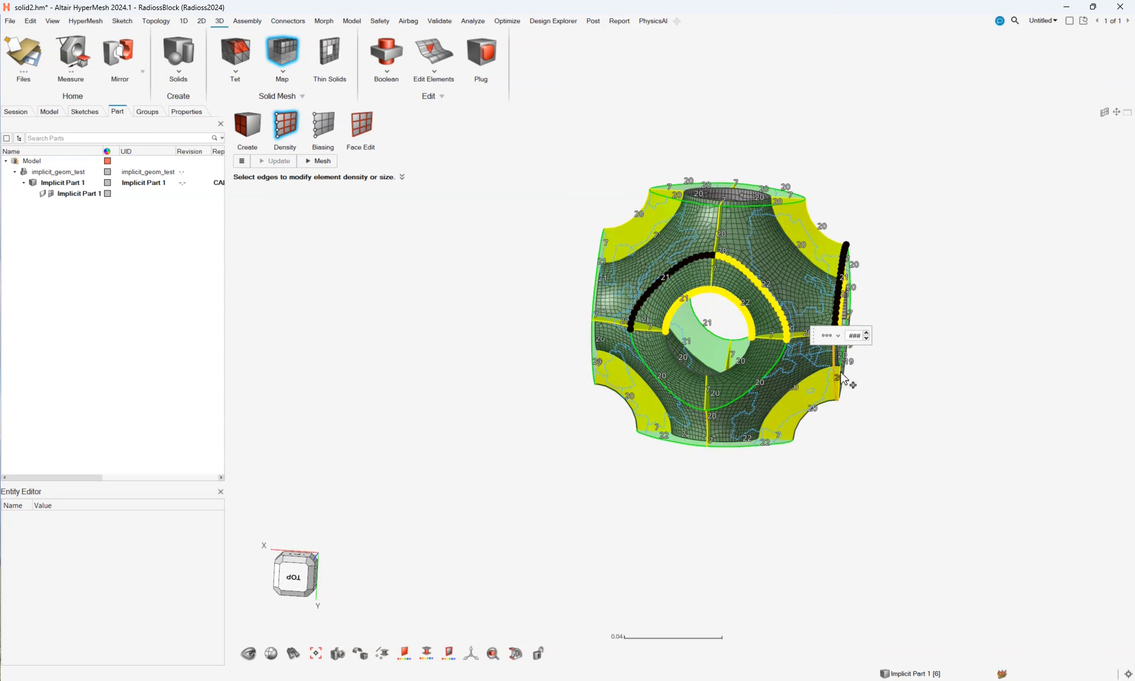
pyautogui.press('Return')
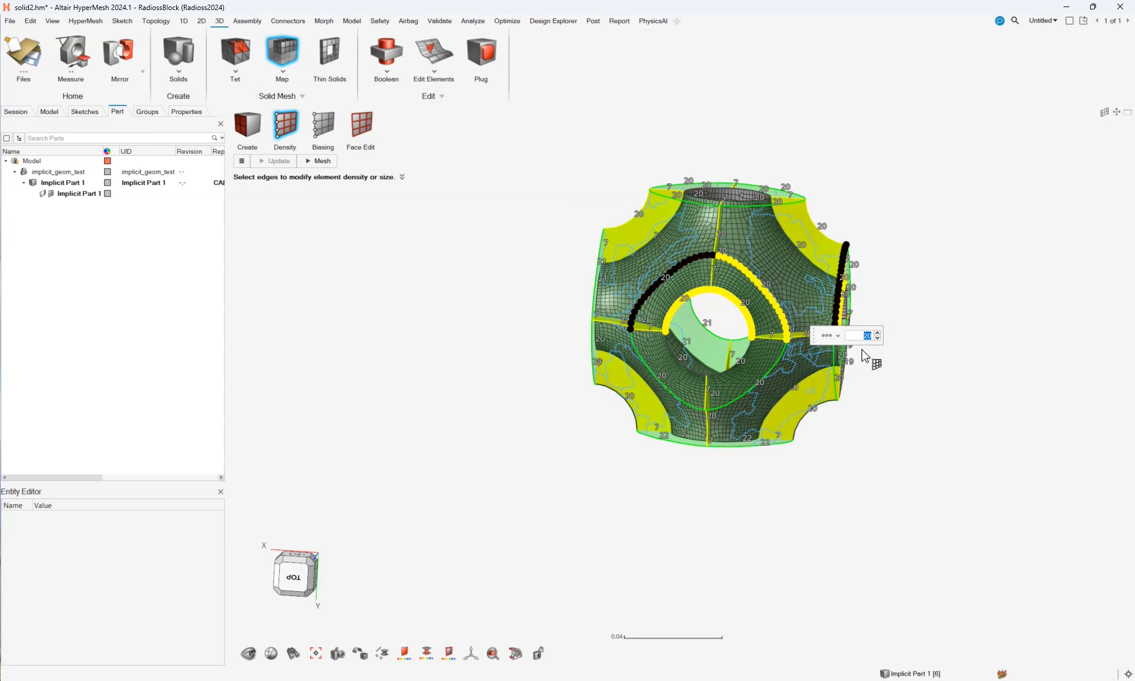
pyautogui.click(916, 408)
# Step: Set the density to 20 on the 19-element edges of the front-face opening and the selected edges of the adjacent right-face opening
pyautogui.moveTo(915, 409); pyautogui.dragTo(883, 325, button='middle')
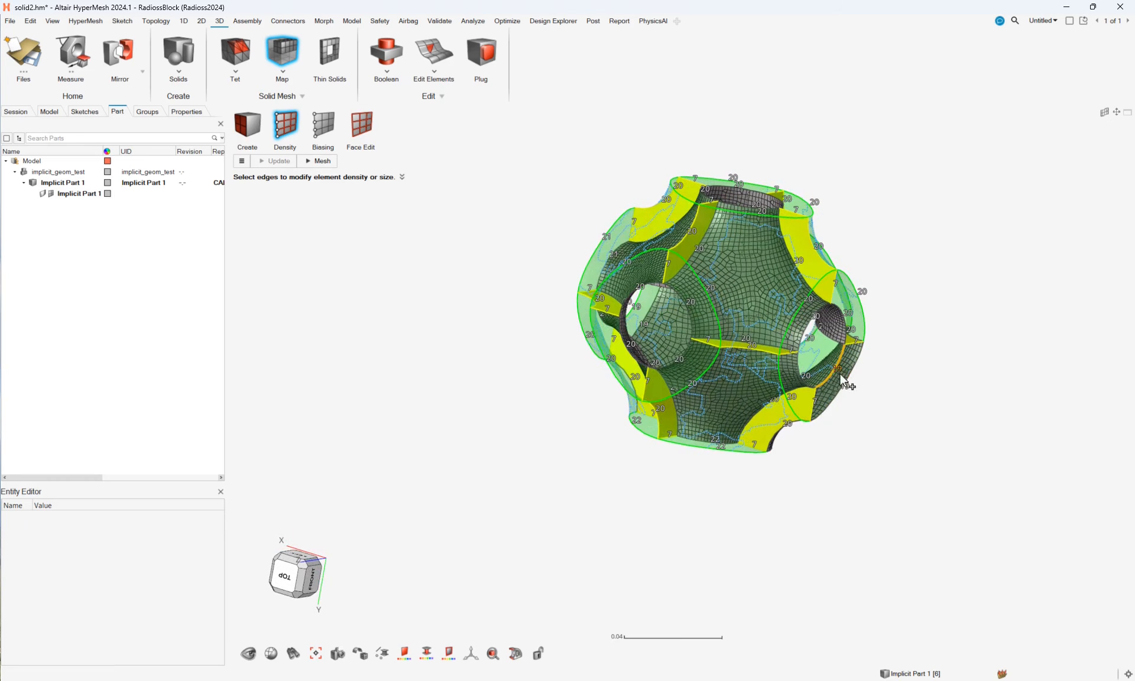
pyautogui.click(849, 386)
pyautogui.moveTo(853, 446); pyautogui.dragTo(819, 298, button='middle')
pyautogui.click(736, 438)
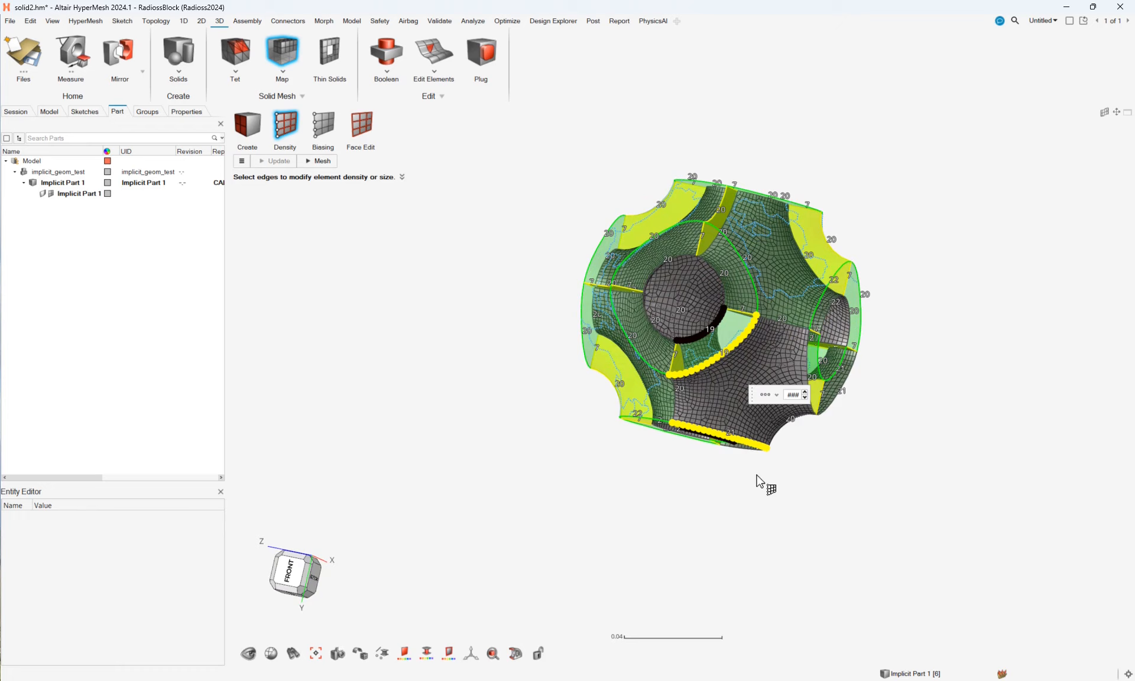
pyautogui.click(800, 394)
pyautogui.write('20')
pyautogui.press('Return')
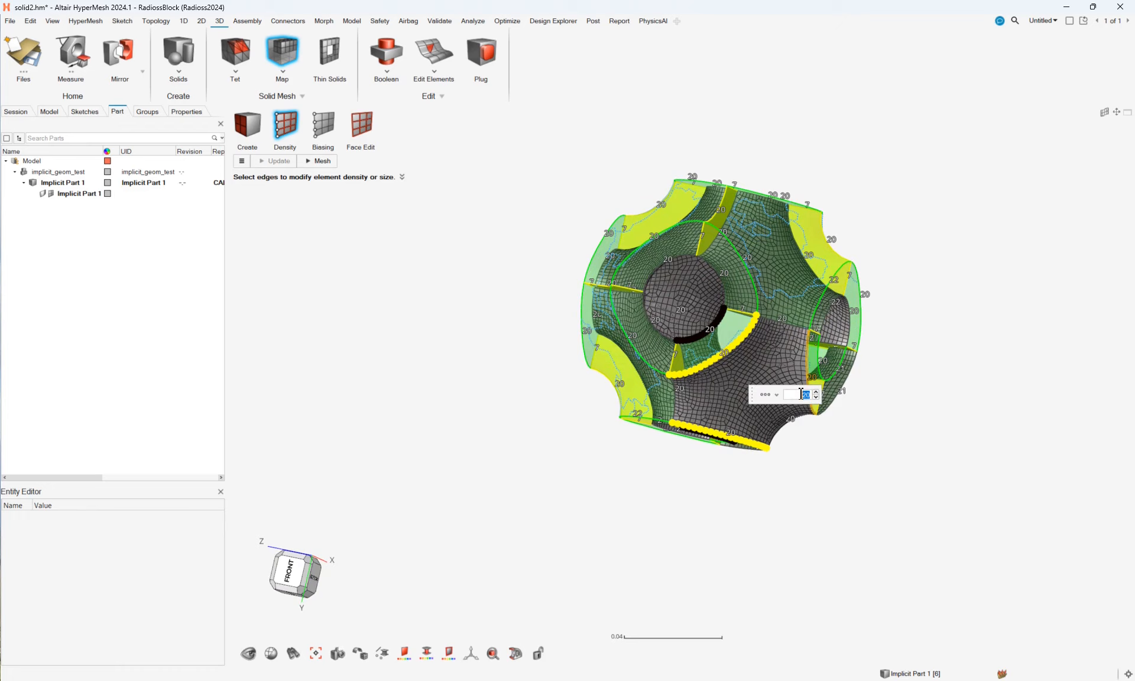
# Step: Set the density to 20 on the edges with 19, 21 or 22 elements around the bottom-face and rear-face openings
pyautogui.click(847, 385)
pyautogui.moveTo(927, 384); pyautogui.dragTo(805, 328, button='middle')
pyautogui.click(757, 277)
pyautogui.moveTo(856, 208); pyautogui.dragTo(840, 363, button='middle')
pyautogui.click(839, 363)
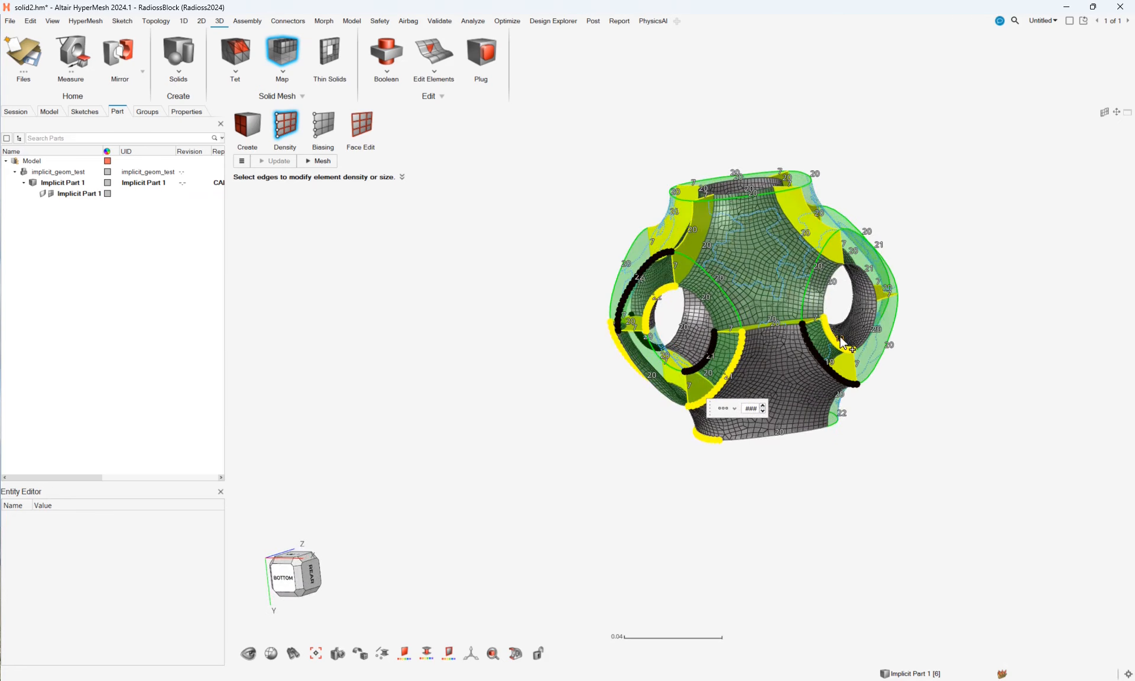
pyautogui.click(876, 271)
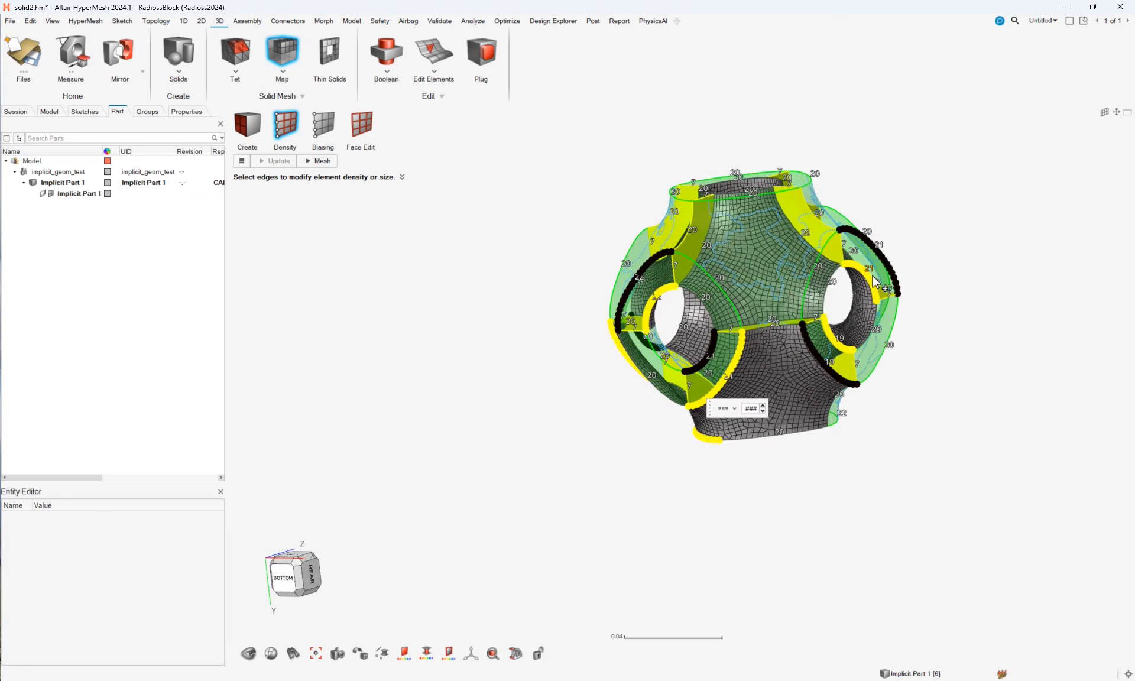
pyautogui.rightClick(830, 363)
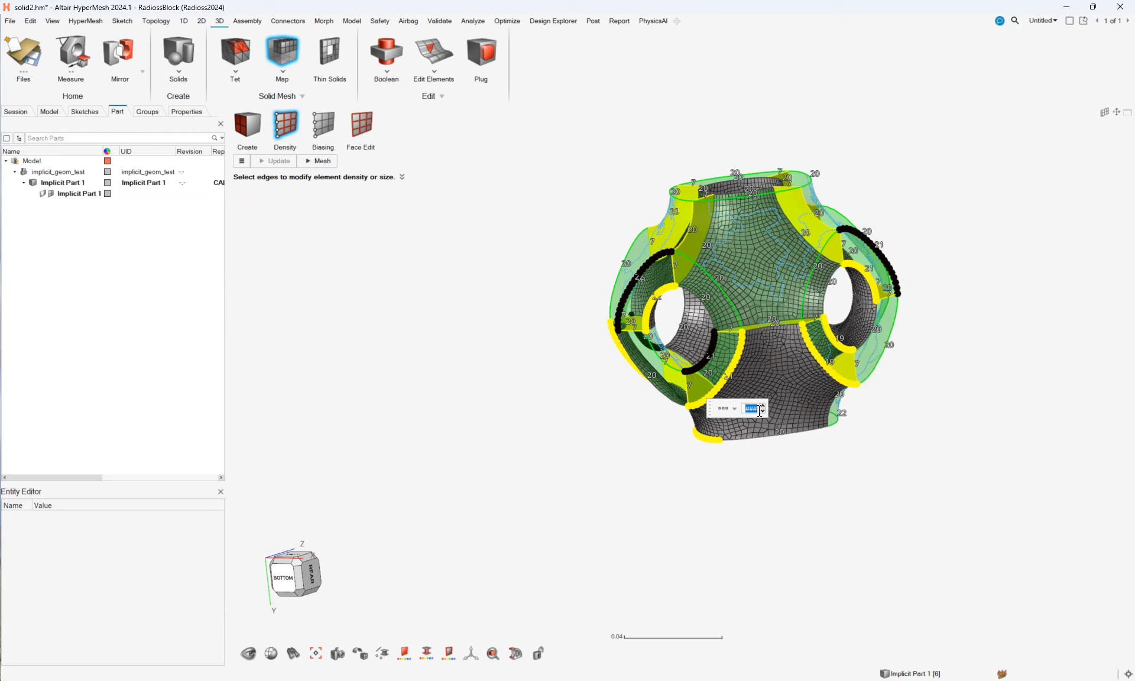
pyautogui.write('20')
pyautogui.press('Return')
# Step: Set the density to 20 on the remaining 22-element edges of the right-face opening and remesh the solids
pyautogui.moveTo(924, 463); pyautogui.dragTo(805, 339, button='middle')
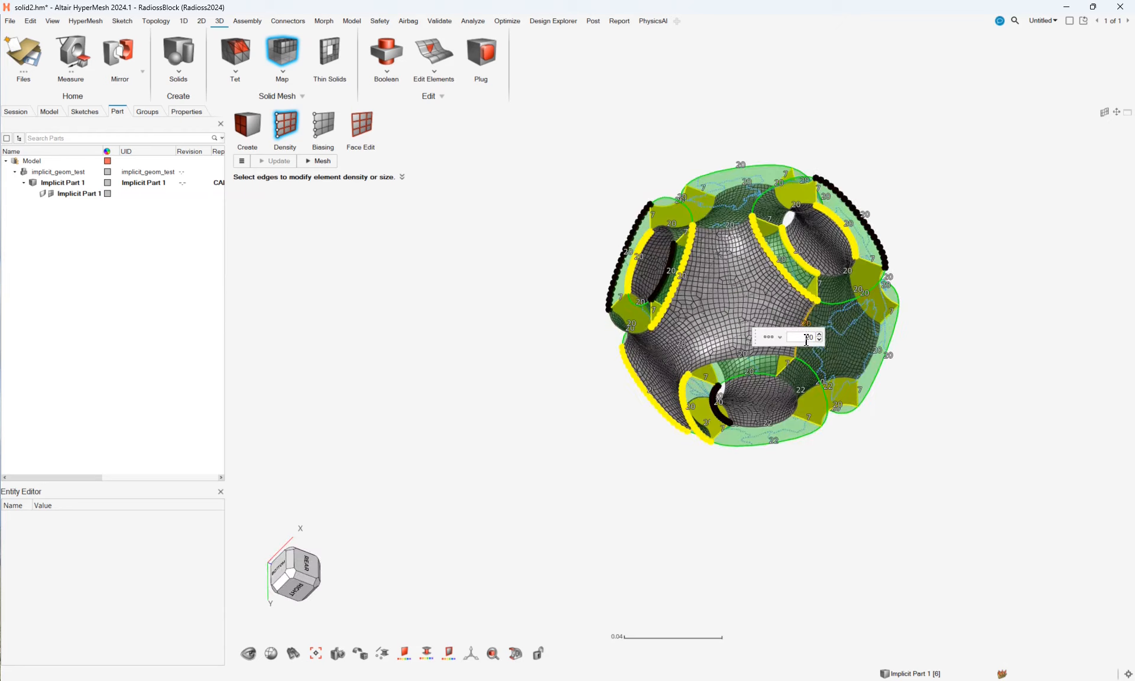
pyautogui.click(796, 400)
pyautogui.click(779, 428)
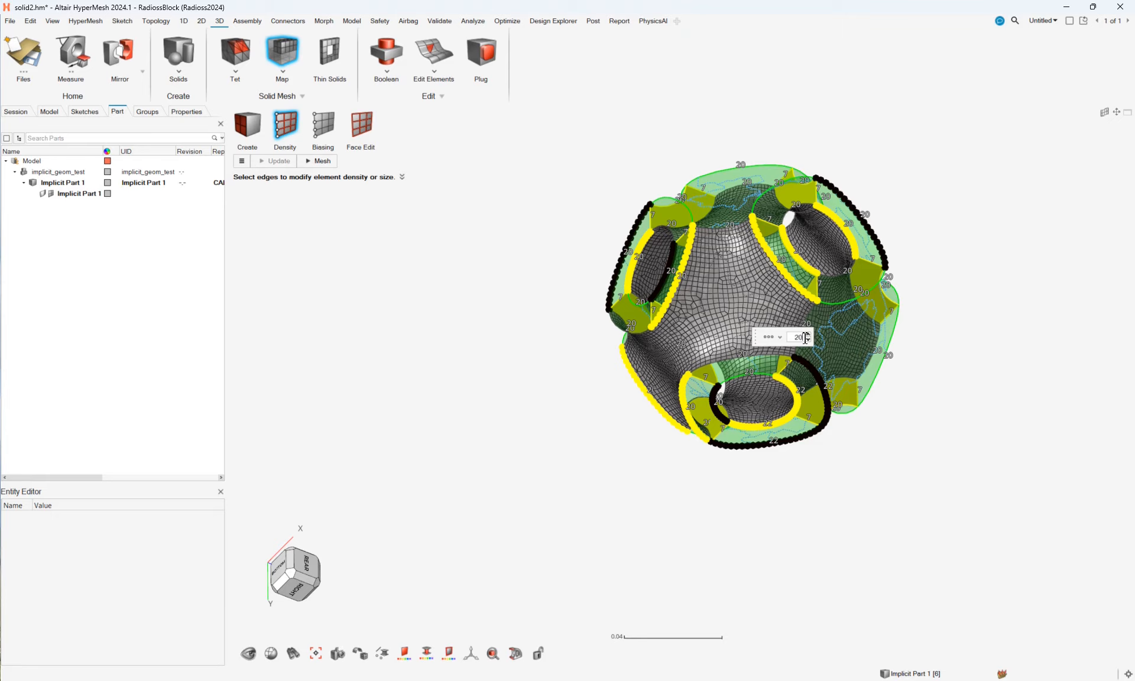
pyautogui.press('Return')
pyautogui.moveTo(962, 314); pyautogui.dragTo(794, 452, button='middle')
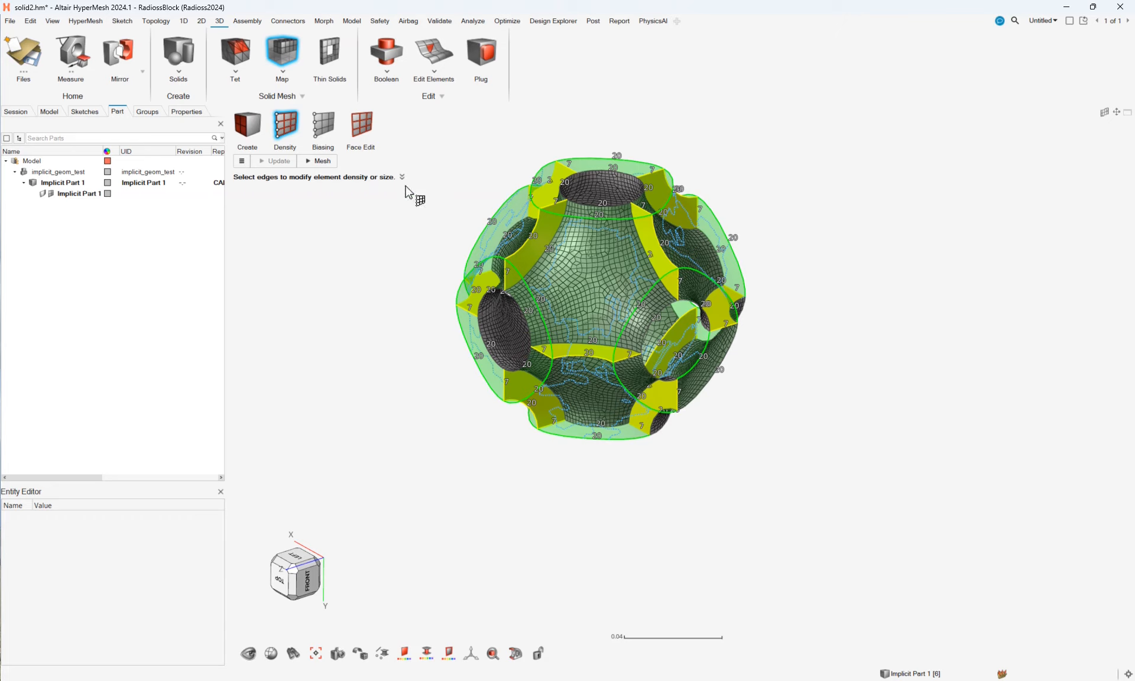
pyautogui.click(306, 163)
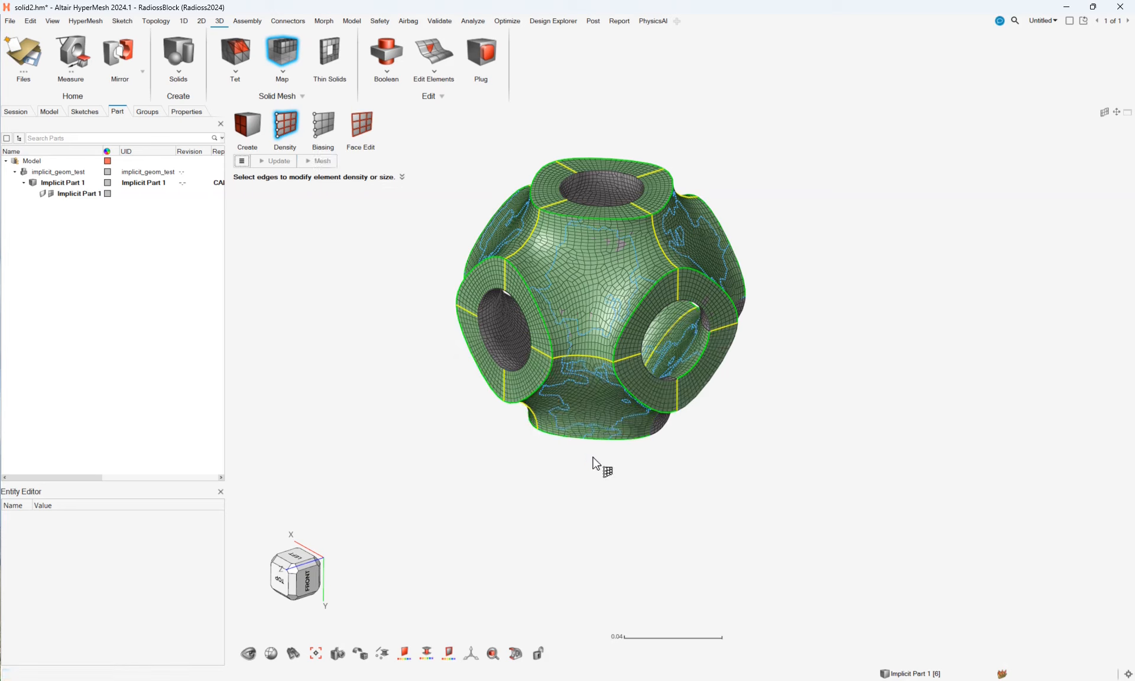
# Step: Leave the density tool, hide the geometry of Implicit Part 1 and examine the hexahedral mesh of the full lattice from several sides
pyautogui.scroll(-1, 475, 436)
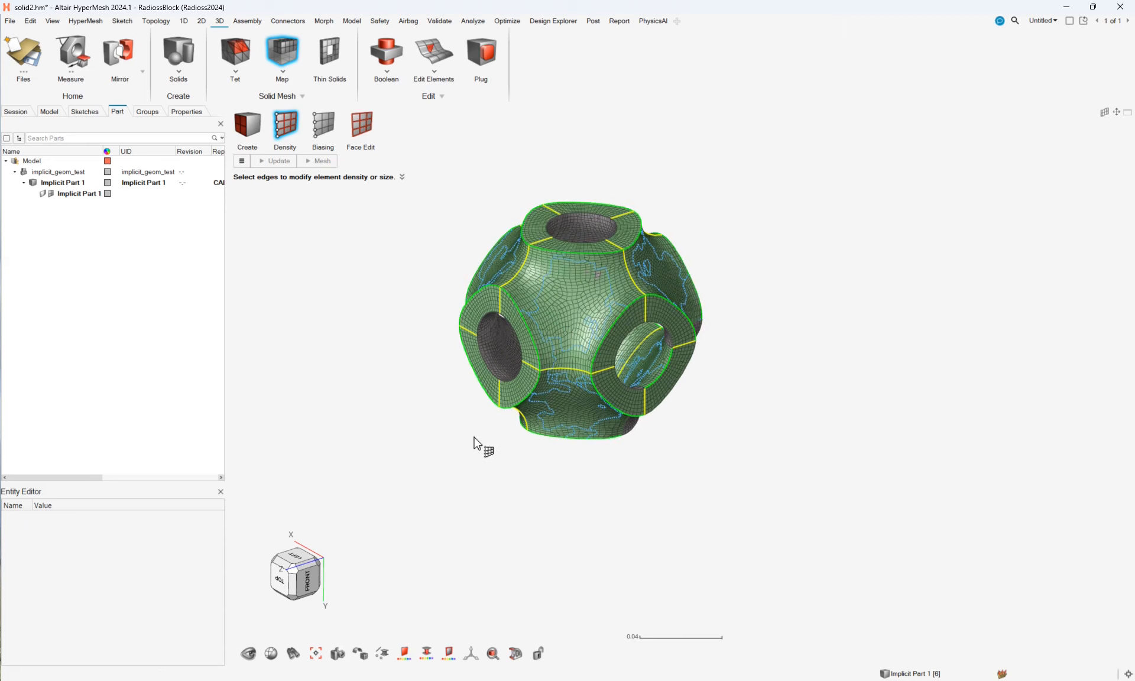
pyautogui.moveTo(475, 436); pyautogui.dragTo(539, 435, button='middle')
pyautogui.press('Escape')
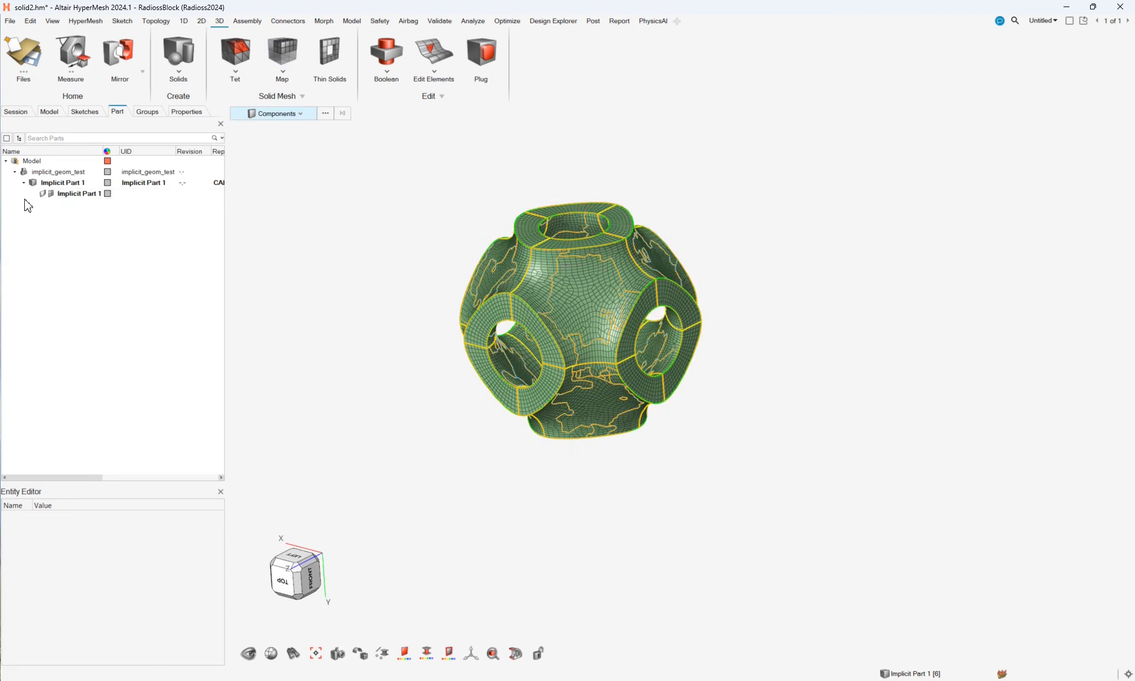
pyautogui.click(42, 193)
pyautogui.moveTo(624, 477); pyautogui.dragTo(809, 343, button='middle')
pyautogui.scroll(2, 612, 293)
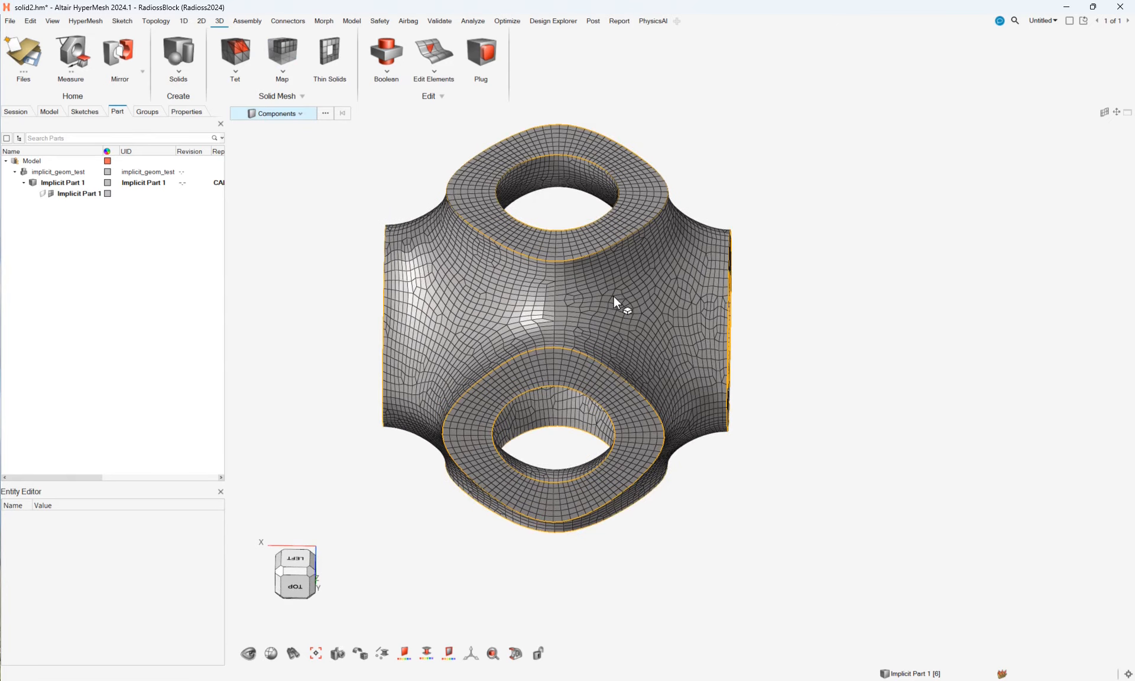
pyautogui.moveTo(737, 466); pyautogui.dragTo(875, 521, button='middle')
pyautogui.moveTo(904, 336); pyautogui.dragTo(855, 467, button='middle')
pyautogui.moveTo(793, 486); pyautogui.dragTo(892, 473, button='middle')
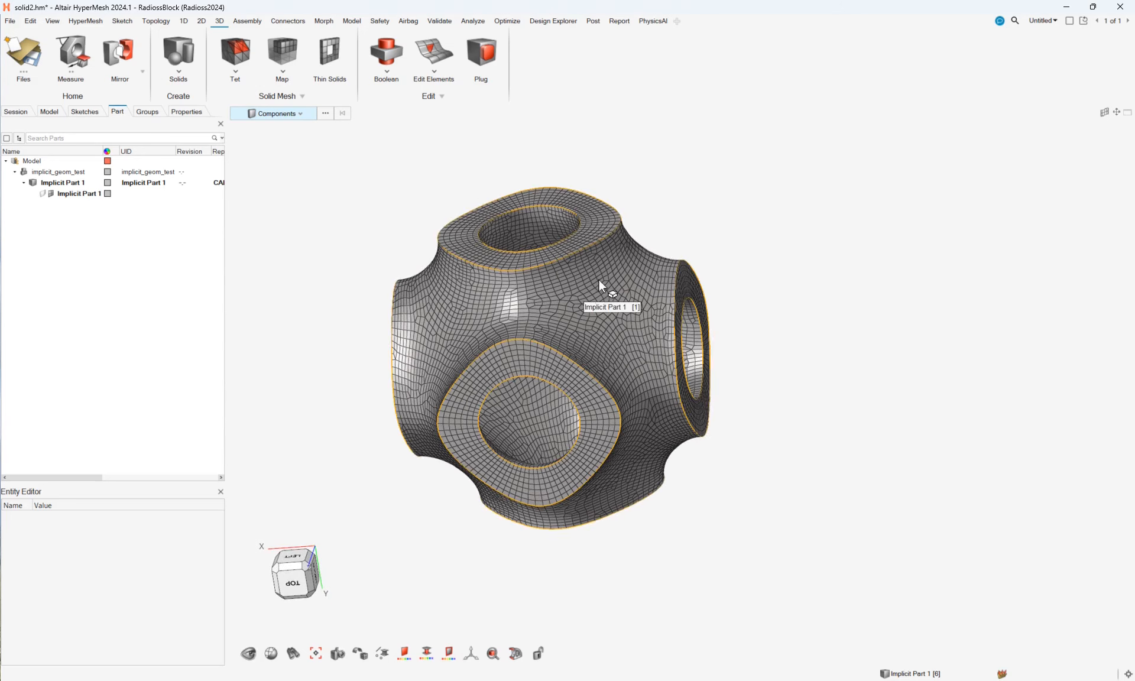
pyautogui.moveTo(599, 281); pyautogui.dragTo(652, 229, button='middle')
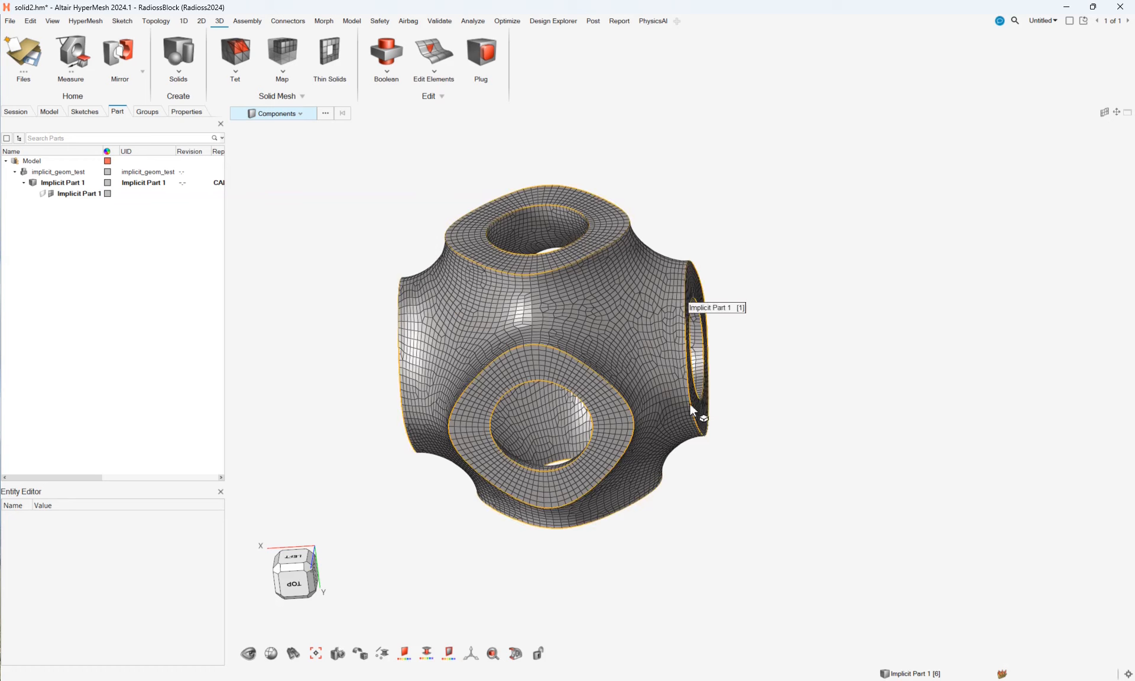
pyautogui.moveTo(863, 493); pyautogui.dragTo(800, 516, button='middle')
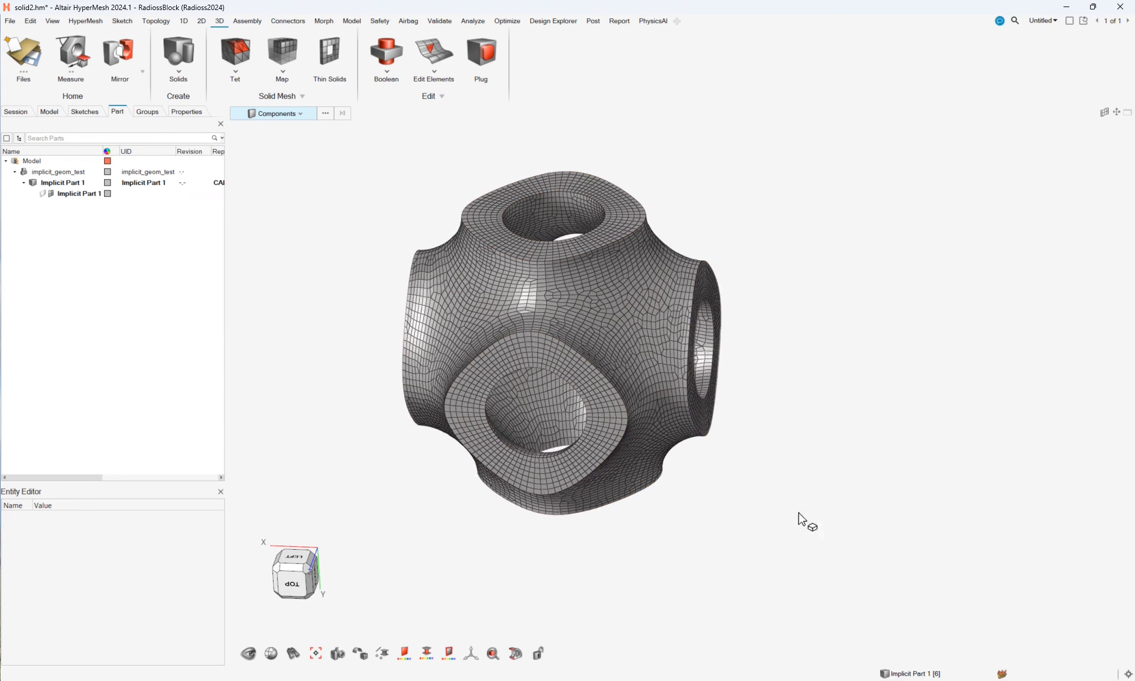
# Step: Delete all elements of the full lattice mesh
pyautogui.scroll(-1, 772, 483)
pyautogui.moveTo(768, 486); pyautogui.dragTo(762, 466, button='right')
pyautogui.press('e')
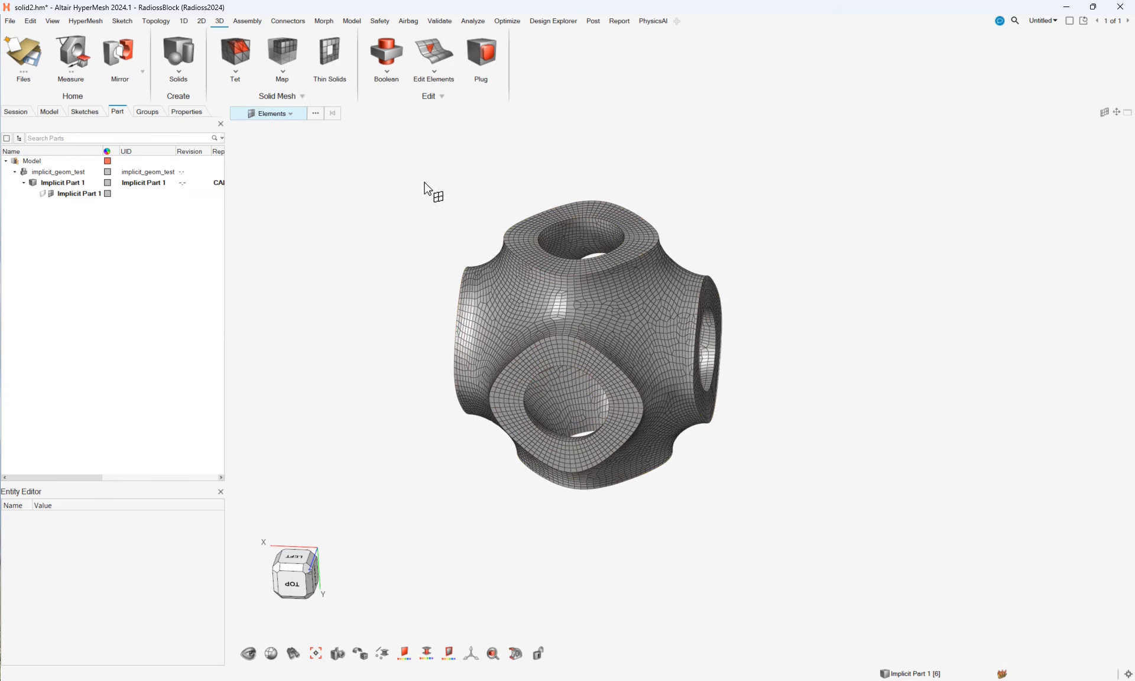
pyautogui.moveTo(412, 161); pyautogui.dragTo(856, 575)
pyautogui.press('Delete')
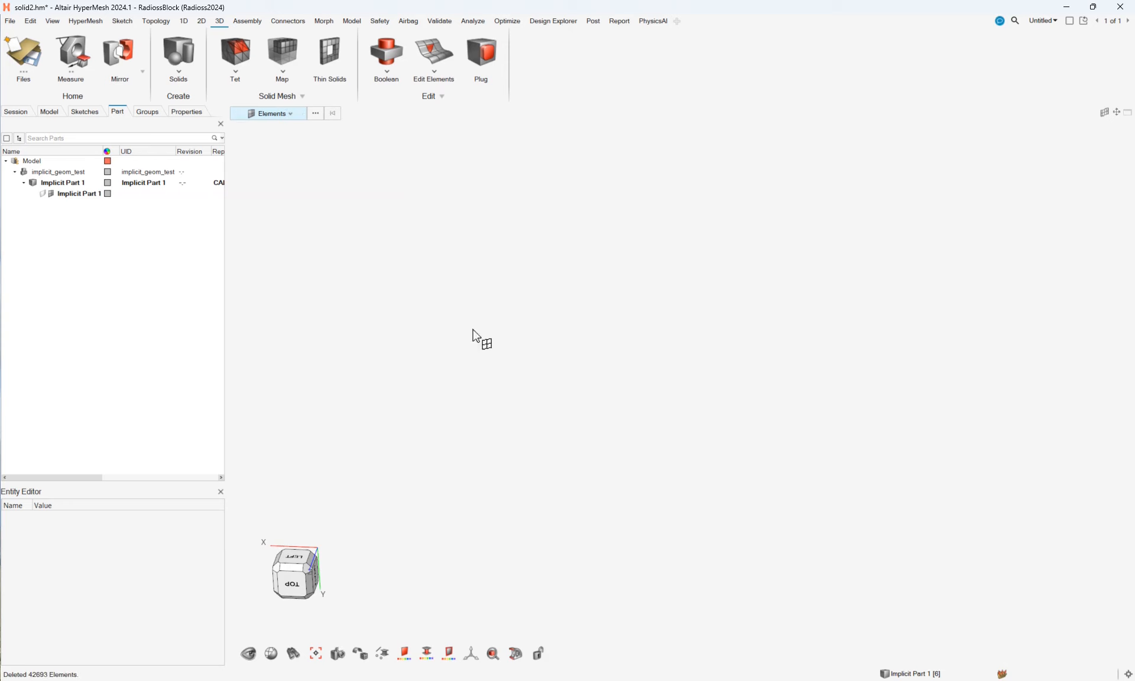
# Step: Show the geometry of Implicit Part 1 again and isolate one of the eight lattice solids
pyautogui.click(42, 193)
pyautogui.moveTo(428, 291); pyautogui.dragTo(415, 263, button='right')
pyautogui.moveTo(415, 263); pyautogui.dragTo(567, 577, button='middle')
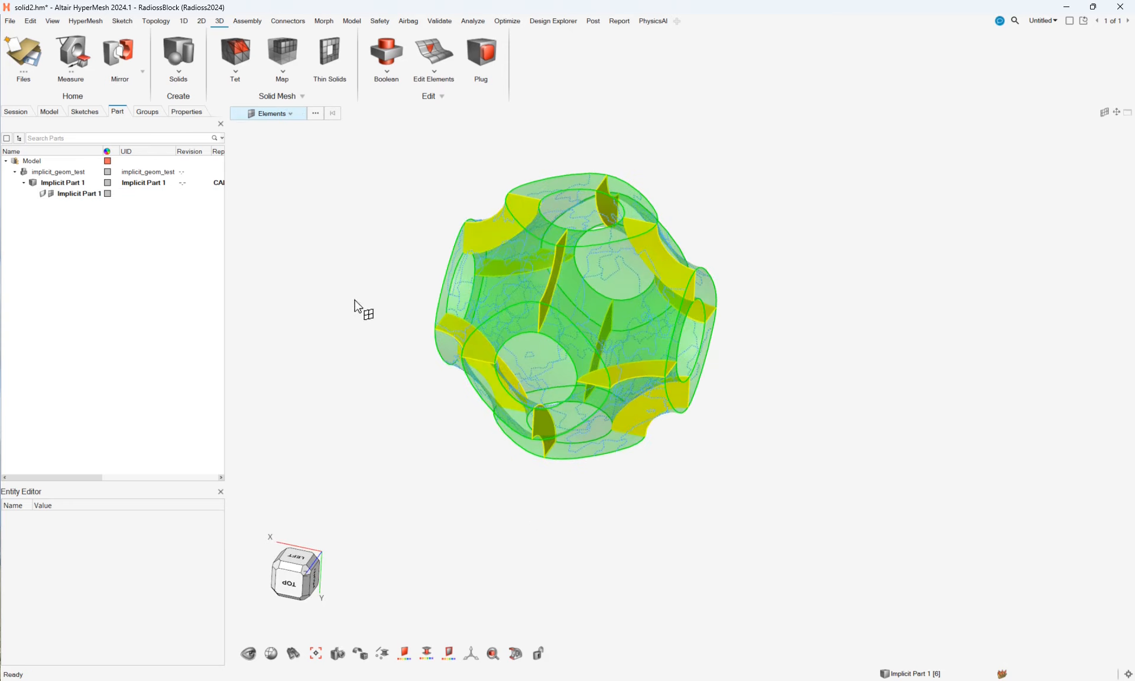
pyautogui.press('s')
pyautogui.click(479, 302)
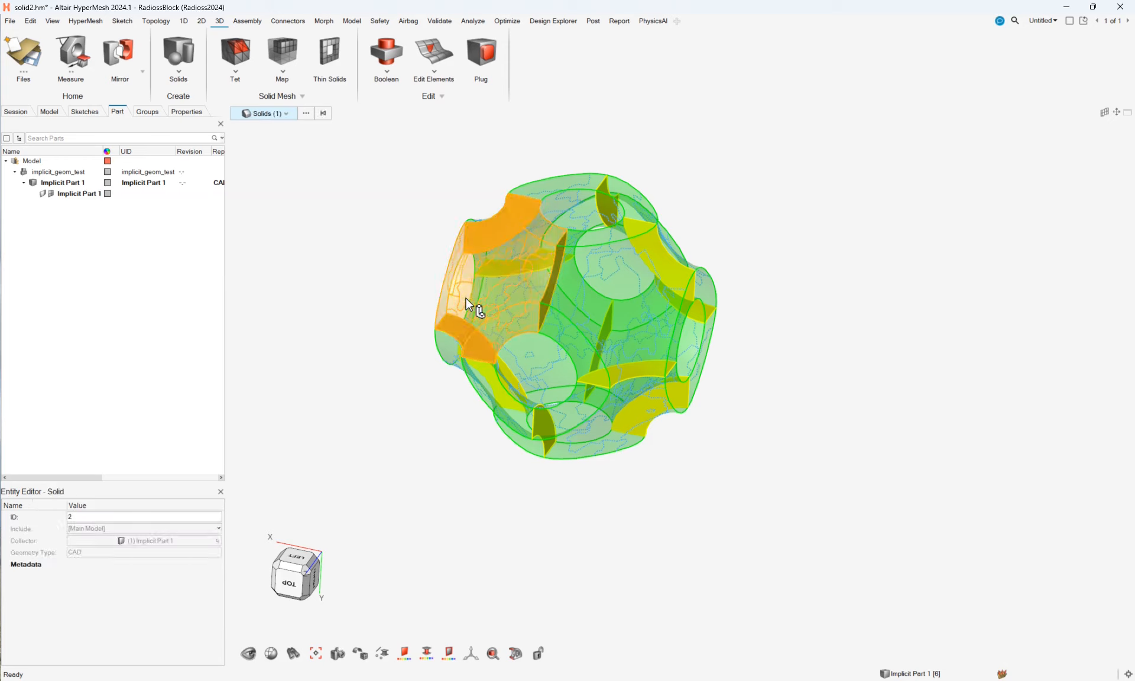
pyautogui.moveTo(633, 268); pyautogui.dragTo(628, 264, button='middle')
pyautogui.press('i')
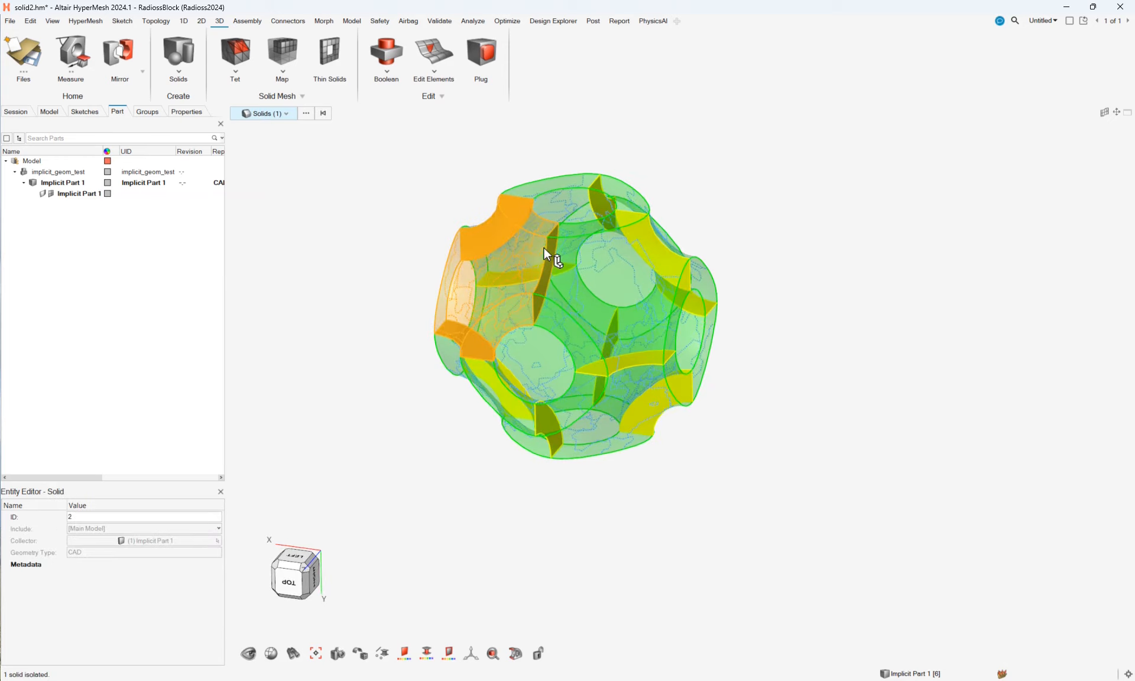
pyautogui.click(576, 353)
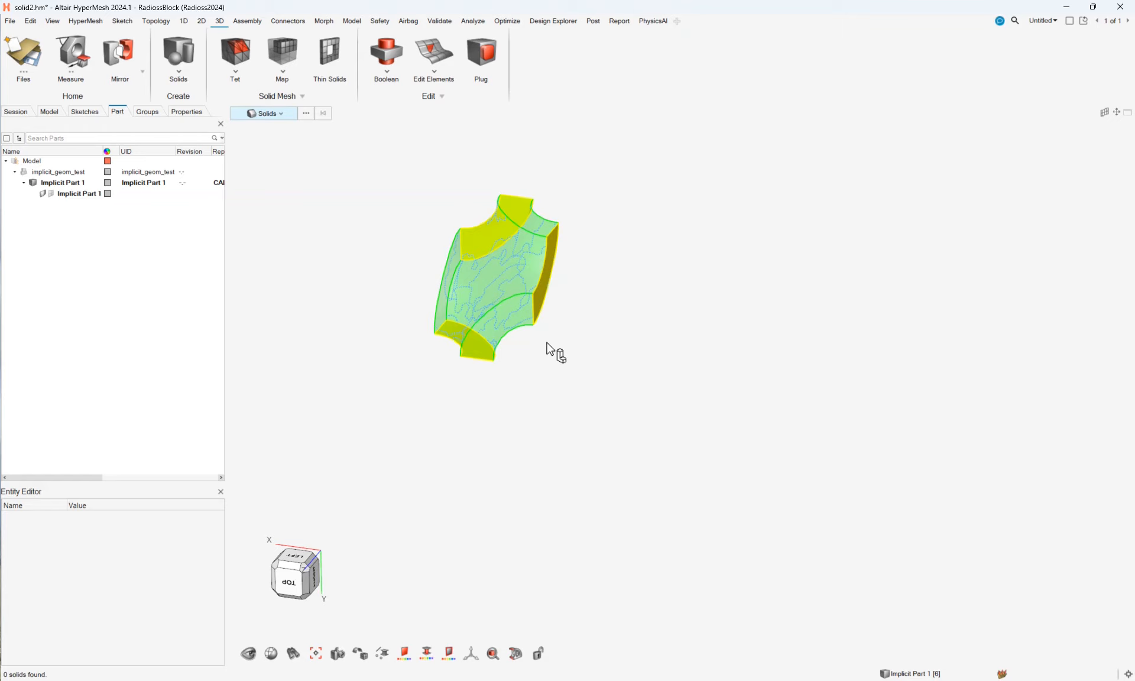
pyautogui.moveTo(567, 360); pyautogui.dragTo(613, 387, button='right')
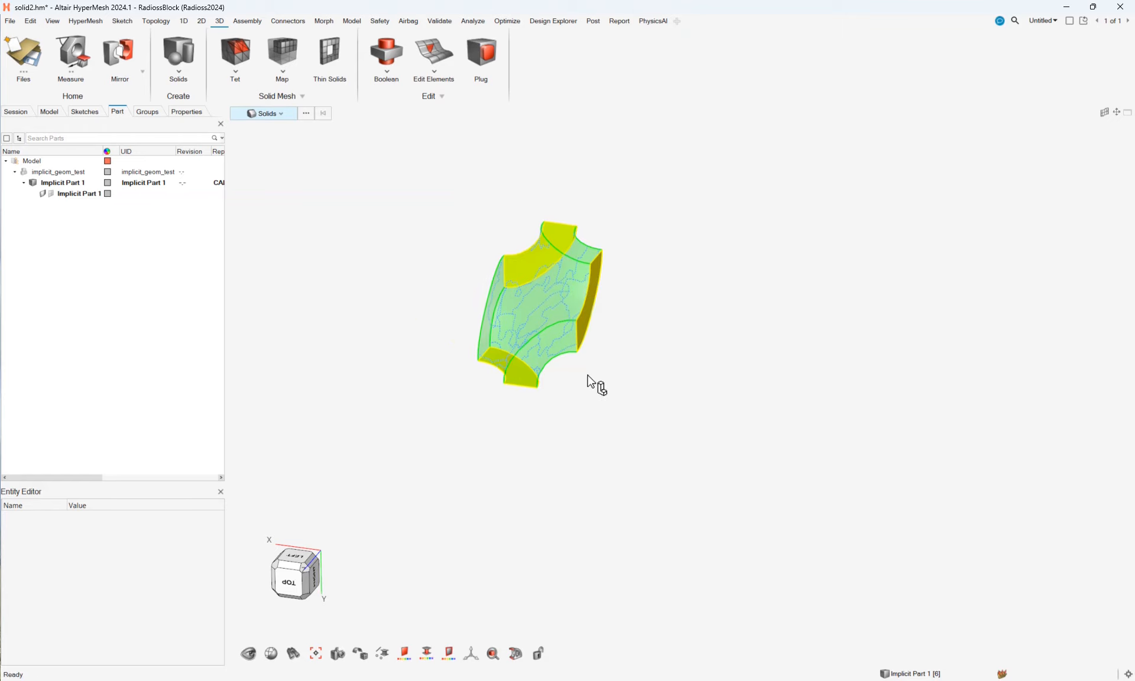
pyautogui.moveTo(585, 398); pyautogui.dragTo(653, 412, button='middle')
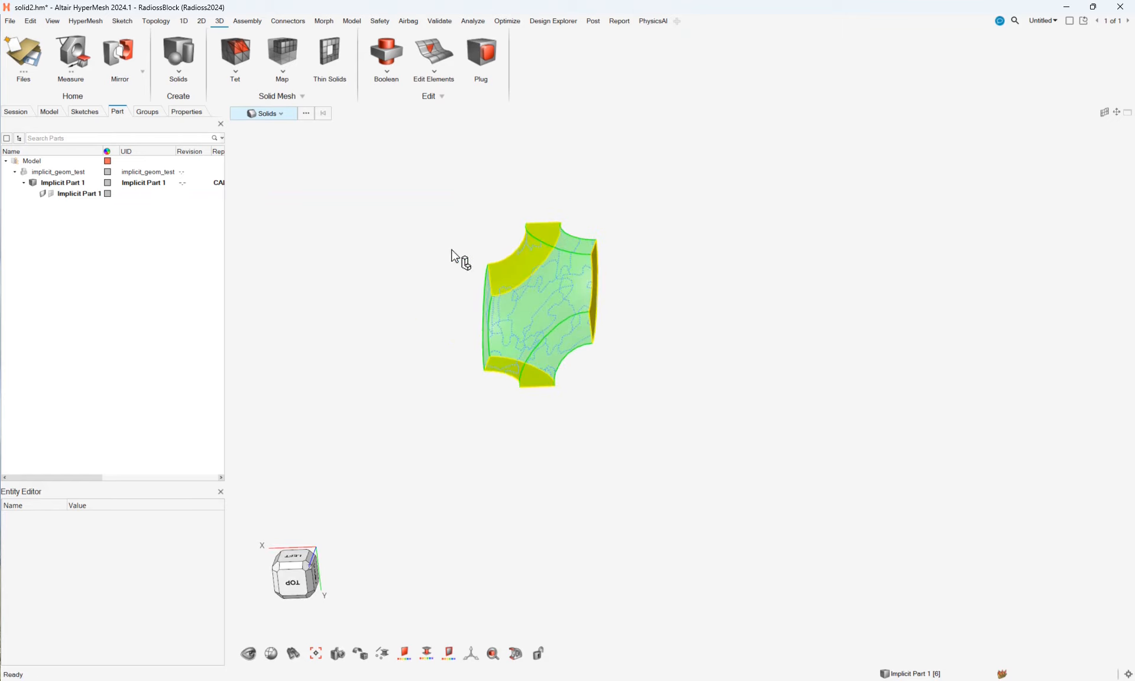
# Step: Create a solid map mesh on the isolated solid with an element size of 2.00e-03
pyautogui.click(288, 61)
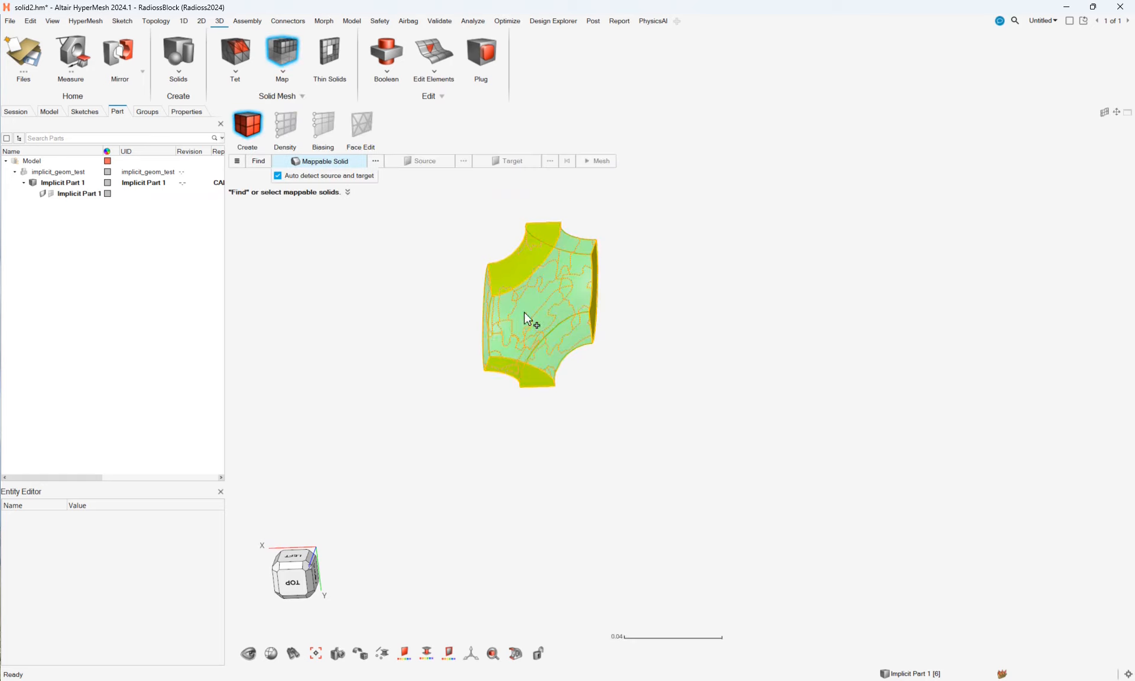
pyautogui.click(542, 299)
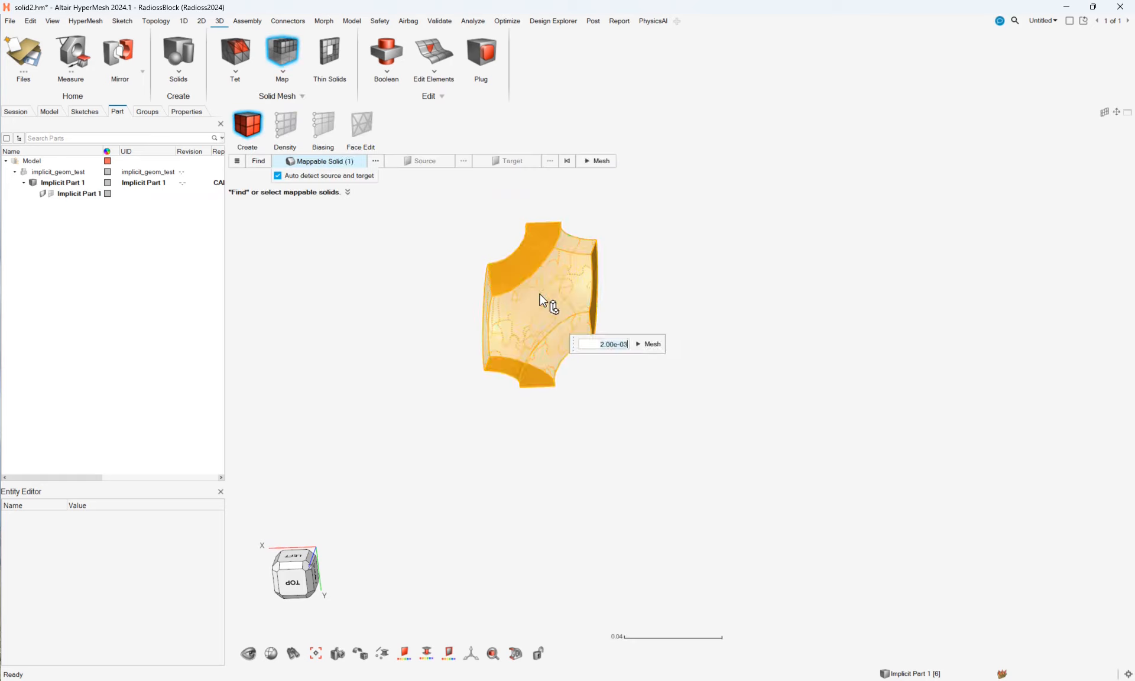
pyautogui.click(650, 345)
# Step: Set the density to 15 on all curved edges of the isolated solid that have 20, 21 or 22 elements
pyautogui.moveTo(625, 228); pyautogui.dragTo(785, 304, button='middle')
pyautogui.click(590, 381)
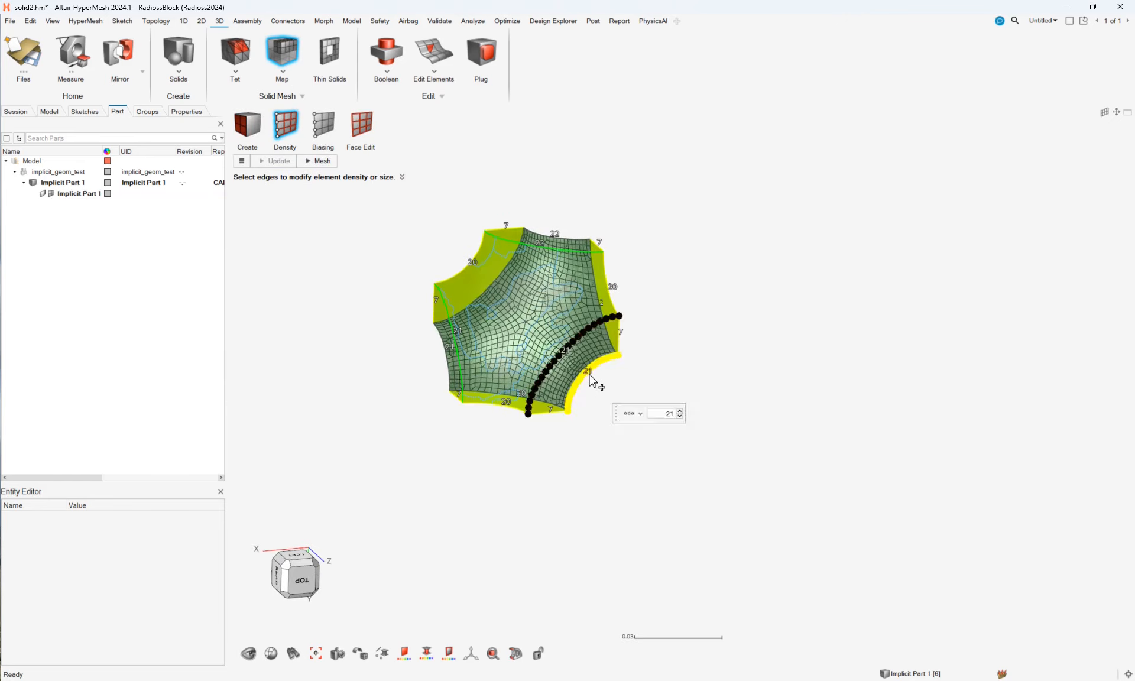
pyautogui.moveTo(608, 316); pyautogui.dragTo(790, 289, button='middle')
pyautogui.click(572, 302)
pyautogui.click(544, 247)
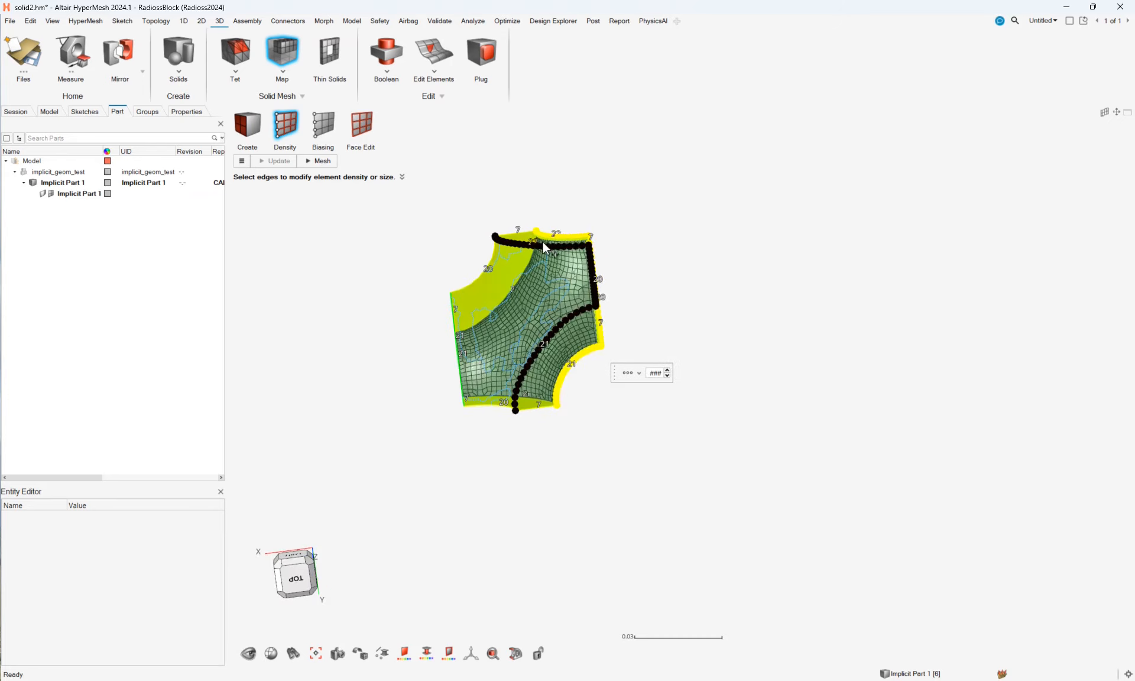
pyautogui.moveTo(552, 254); pyautogui.dragTo(623, 217, button='middle')
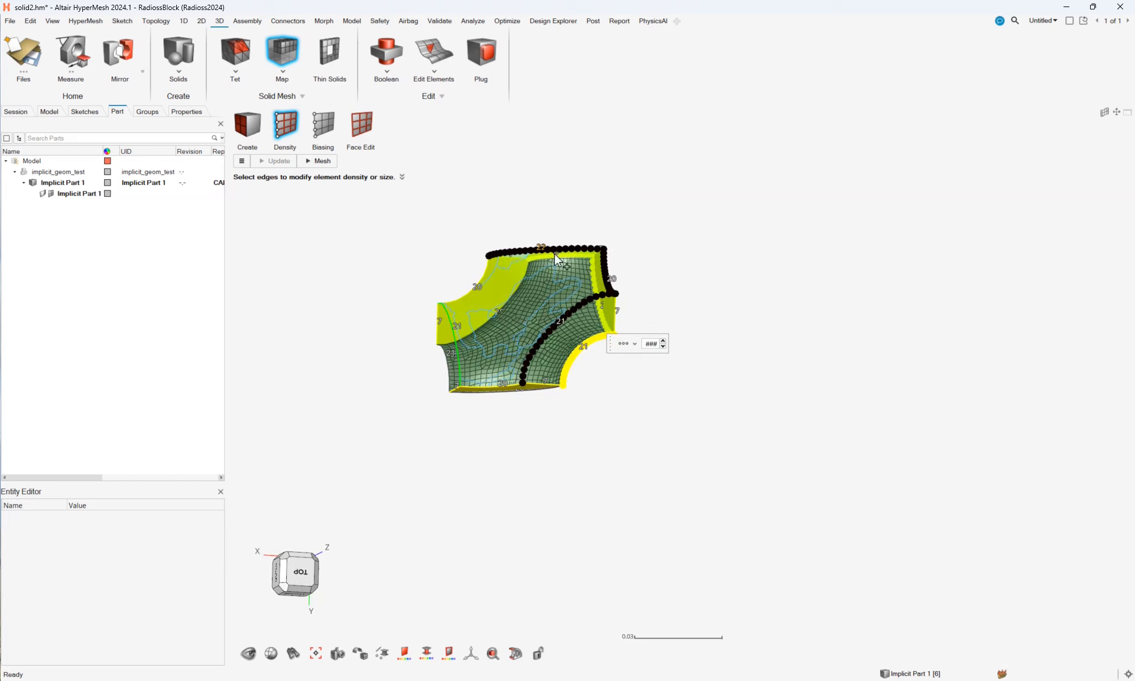
pyautogui.moveTo(495, 346); pyautogui.dragTo(497, 380, button='middle')
pyautogui.click(463, 379)
pyautogui.click(544, 403)
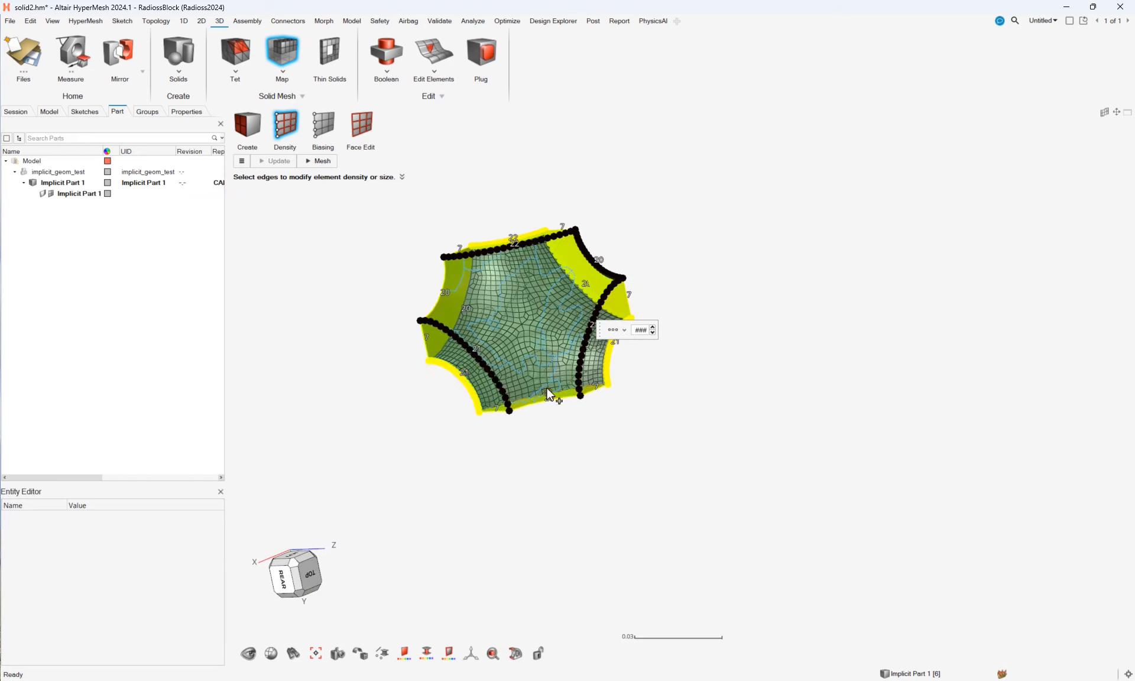
pyautogui.moveTo(644, 382); pyautogui.dragTo(613, 358, button='middle')
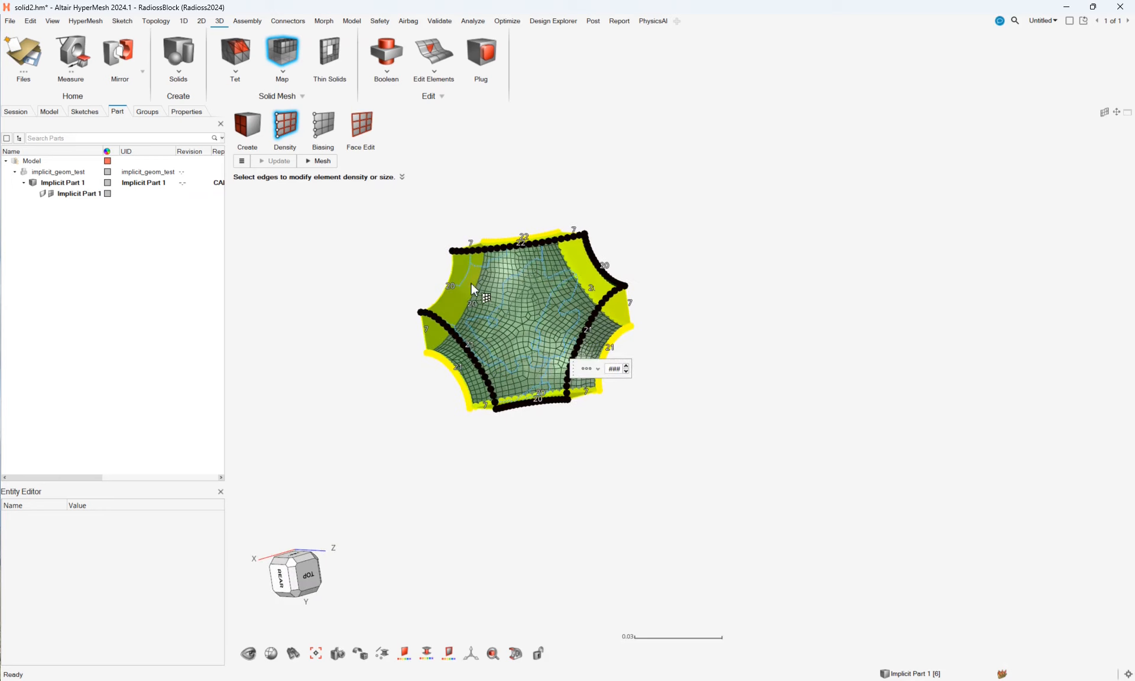
pyautogui.click(473, 303)
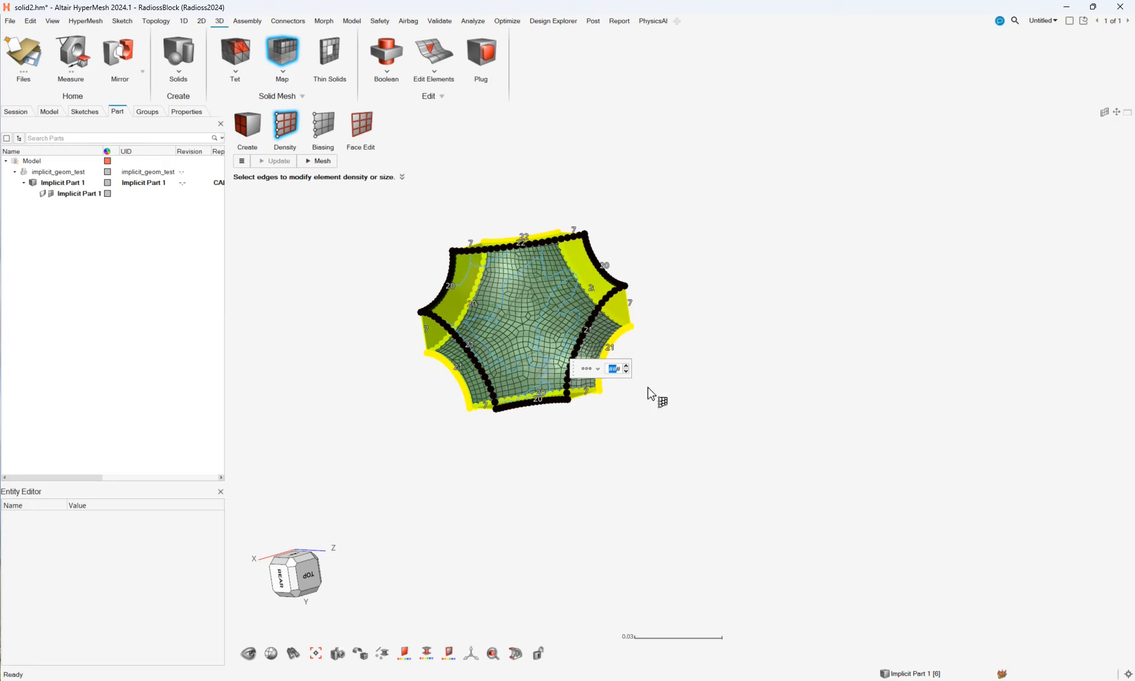
pyautogui.press('Return')
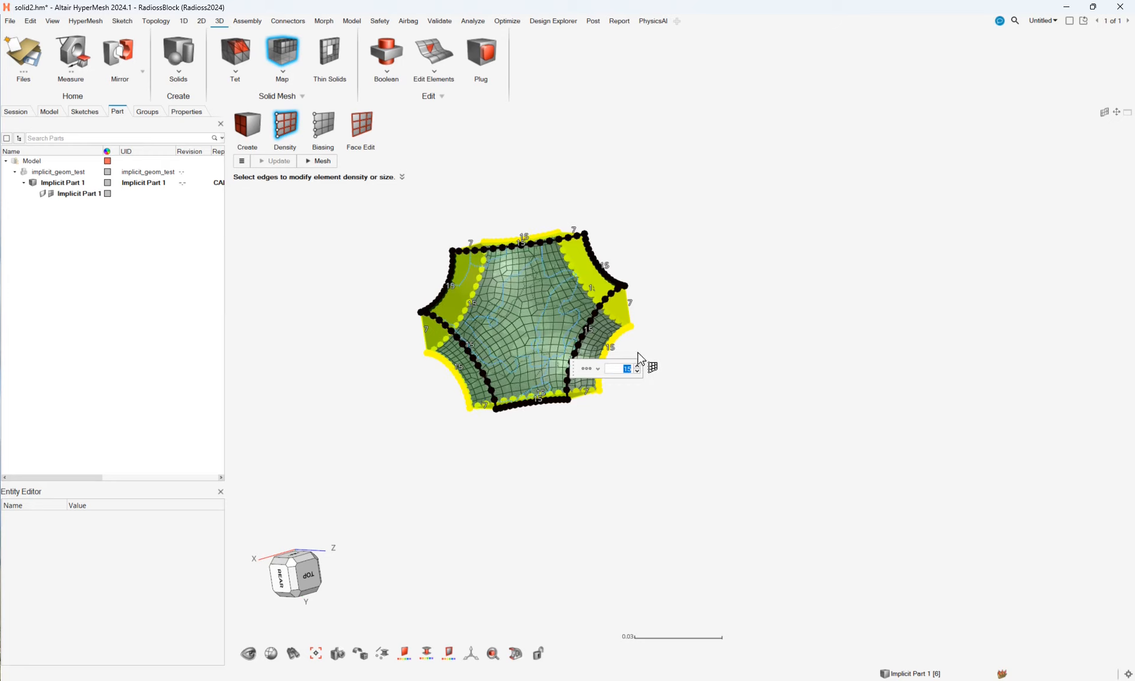
# Step: Remesh the isolated solid with the new edge densities and close the solid map tool
pyautogui.moveTo(741, 371); pyautogui.dragTo(674, 316, button='middle')
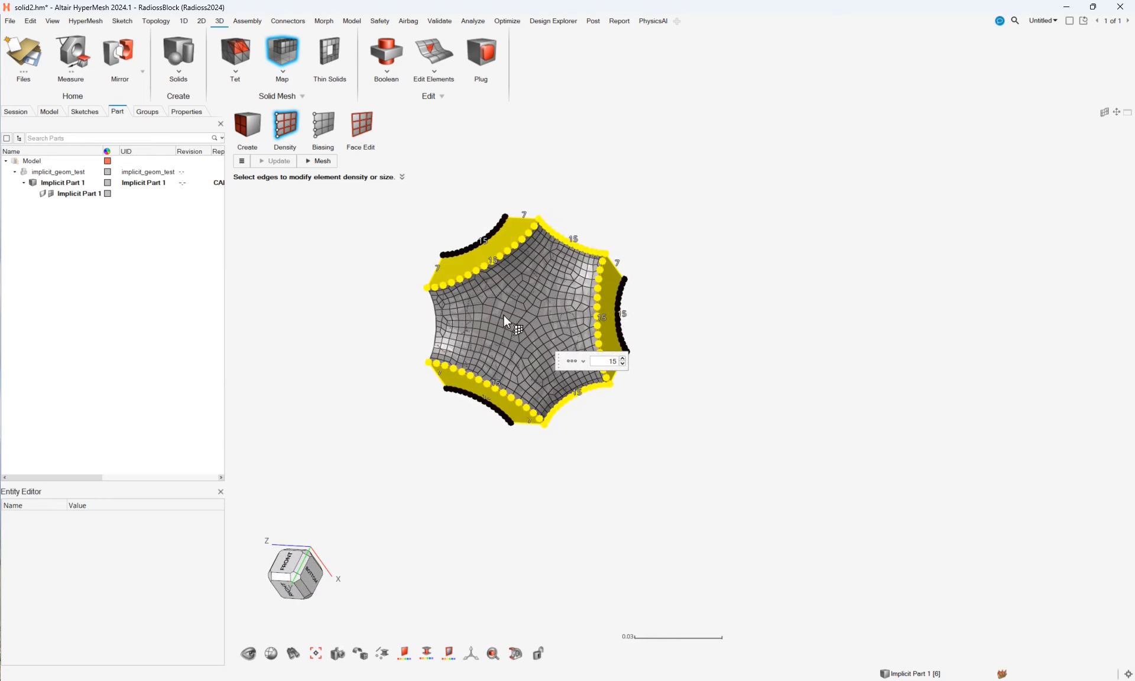
pyautogui.moveTo(505, 321); pyautogui.dragTo(706, 336, button='middle')
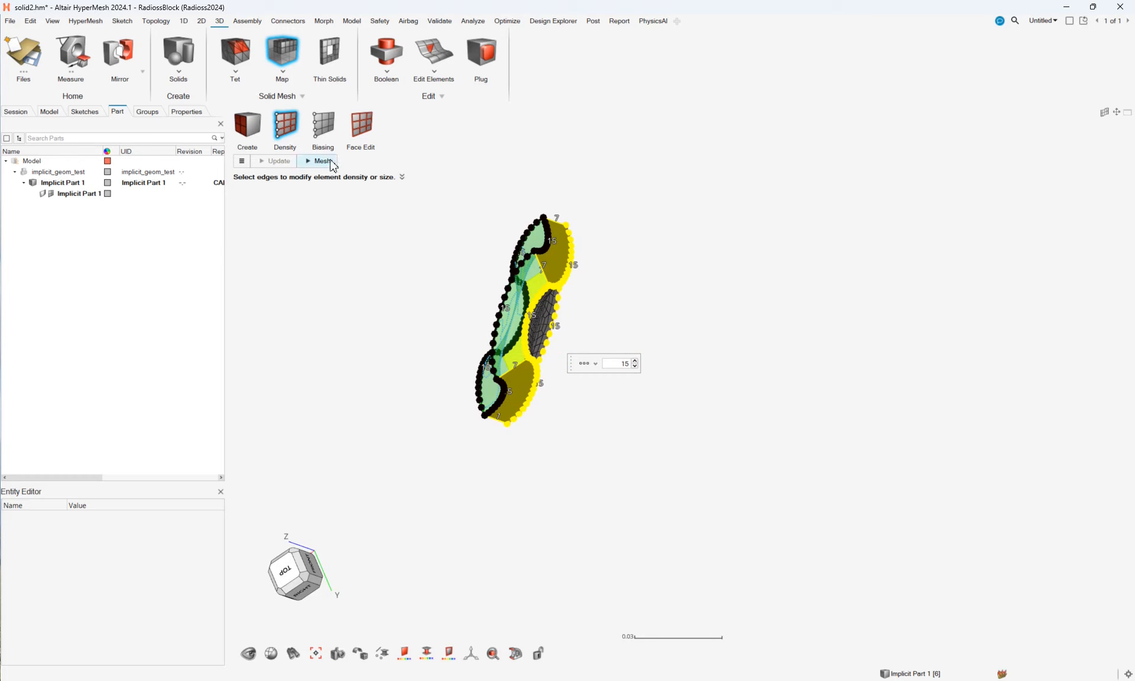
pyautogui.click(322, 161)
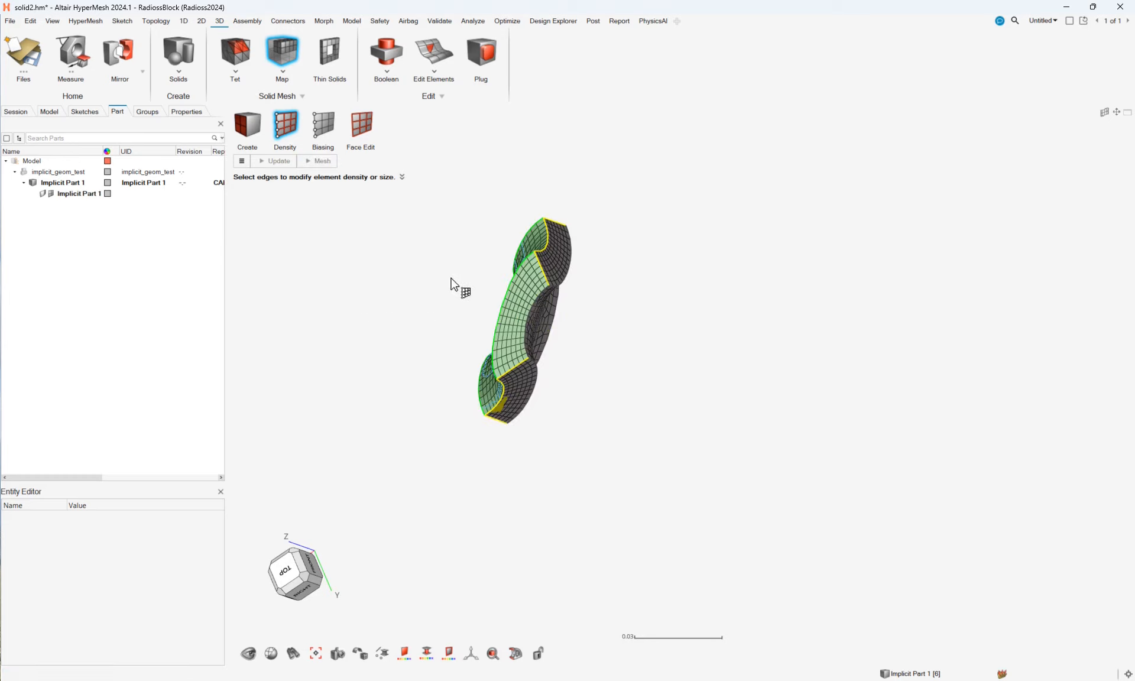
pyautogui.moveTo(451, 286)
pyautogui.mouseDown(button='middle')
pyautogui.moveTo(579, 336)
pyautogui.moveTo(550, 307)
pyautogui.mouseUp(button='middle')
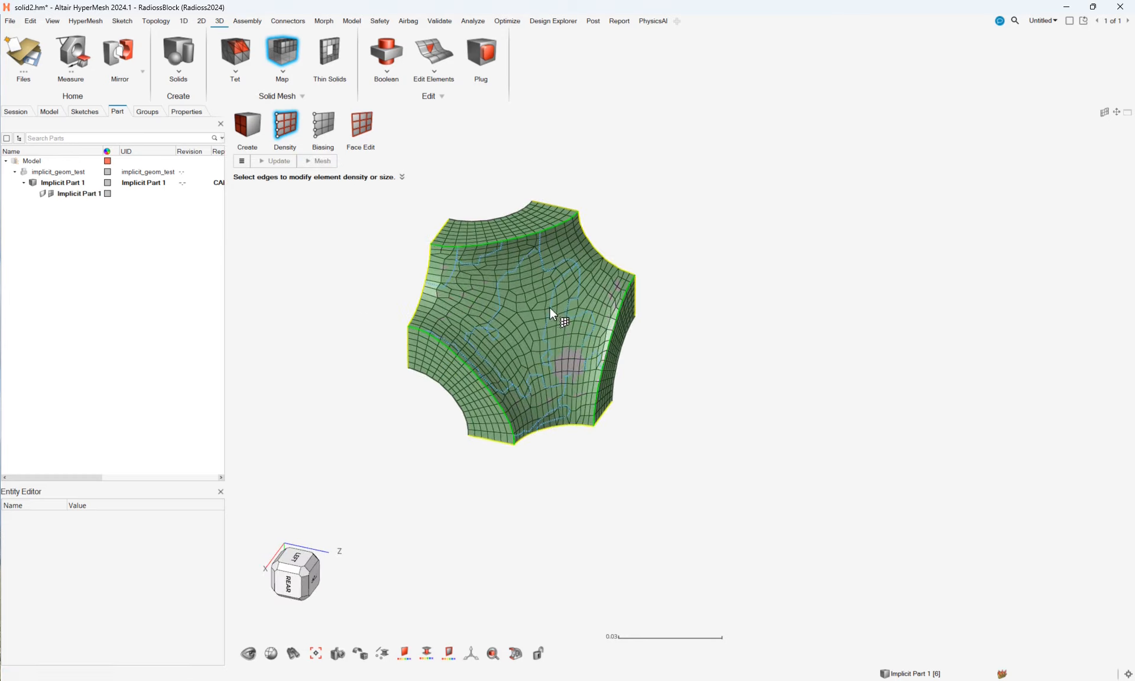
pyautogui.moveTo(531, 360); pyautogui.dragTo(556, 235, button='middle')
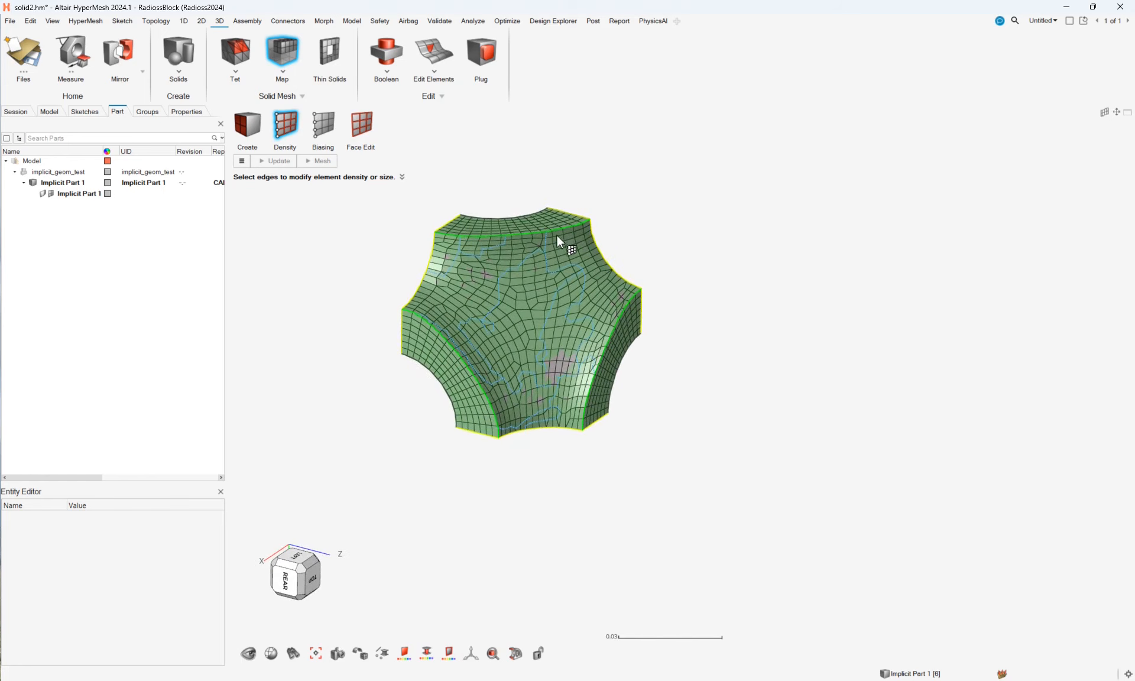
pyautogui.press('Escape')
# Step: Hide the isolated solid's geometry and open the Mirror tool for elements
pyautogui.scroll(-3, 544, 495)
pyautogui.moveTo(544, 495); pyautogui.dragTo(608, 495, button='middle')
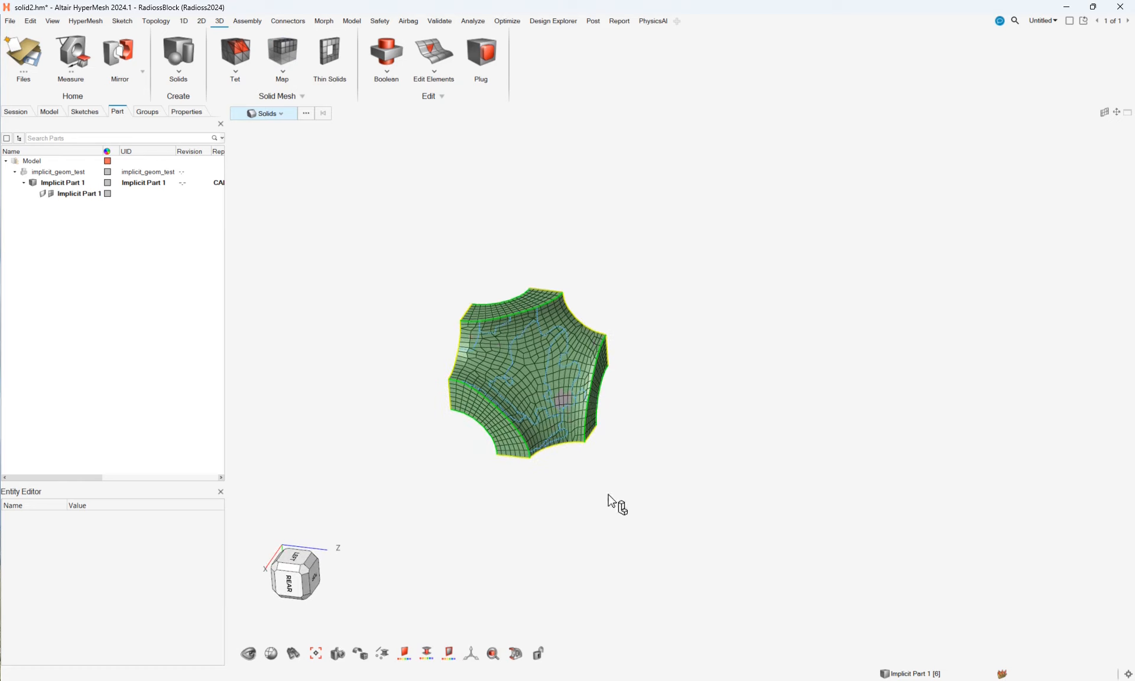
pyautogui.moveTo(471, 345); pyautogui.dragTo(778, 506, button='middle')
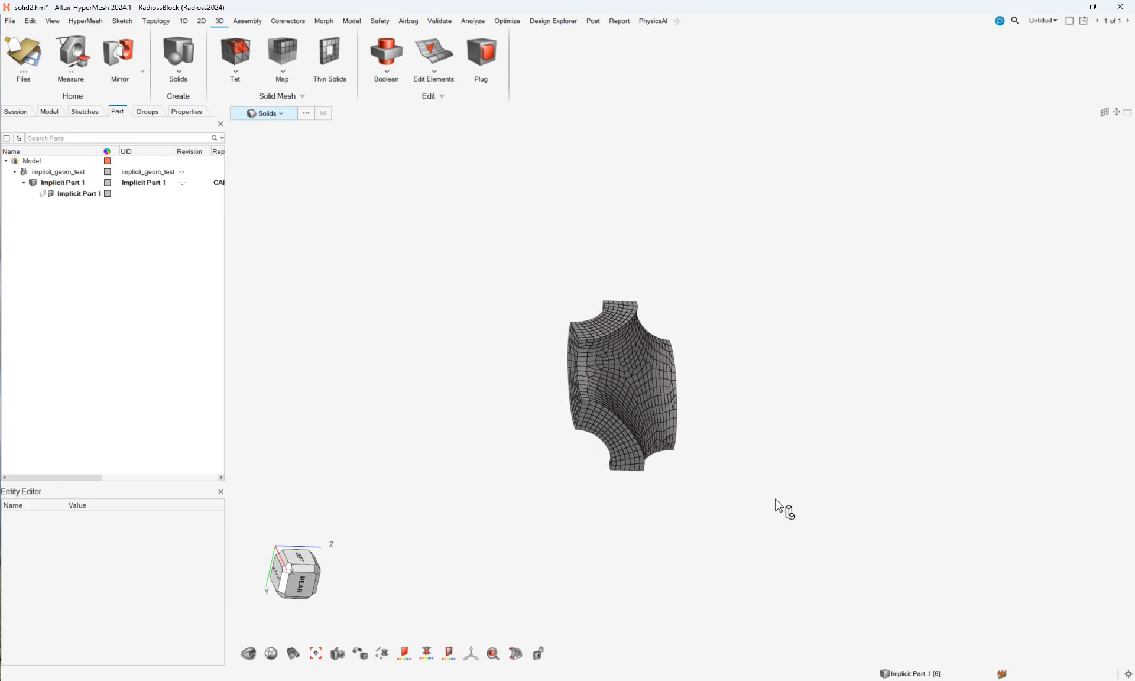
pyautogui.click(126, 61)
pyautogui.moveTo(739, 354); pyautogui.dragTo(843, 362, button='middle')
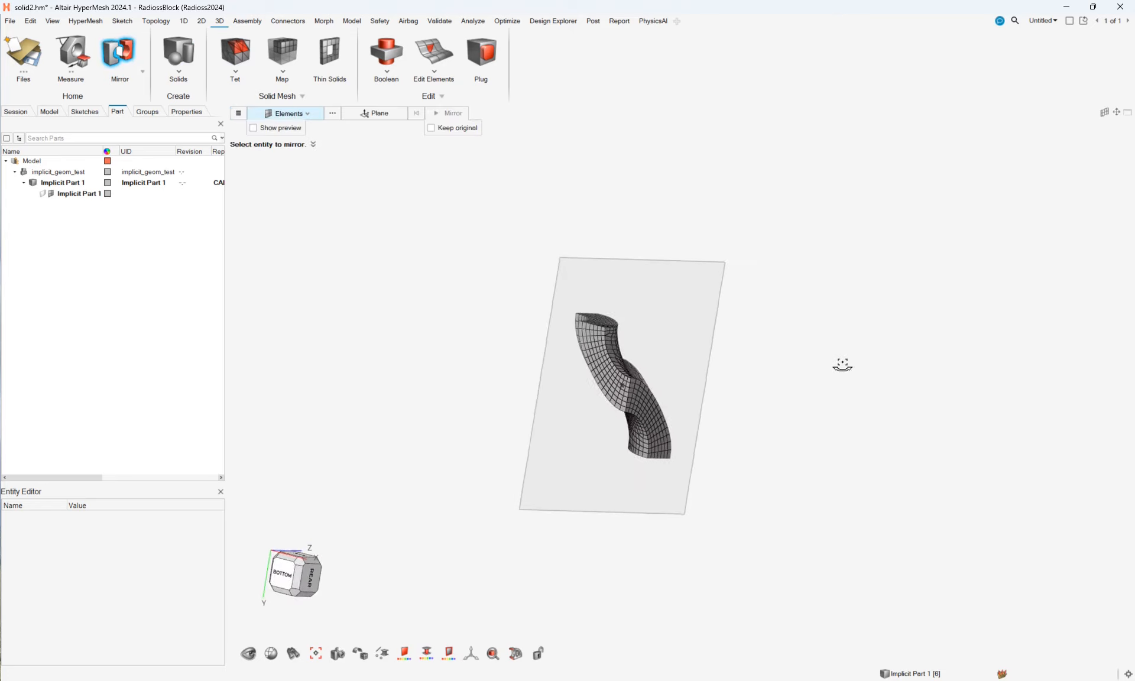
pyautogui.click(219, 188)
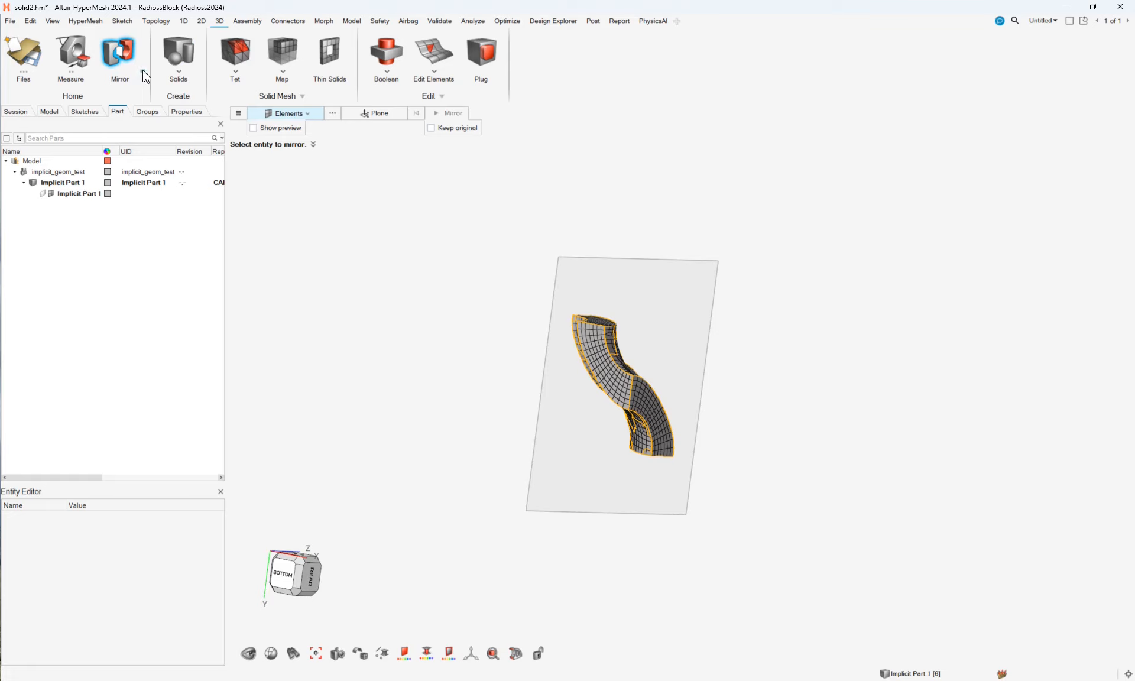
pyautogui.click(143, 72)
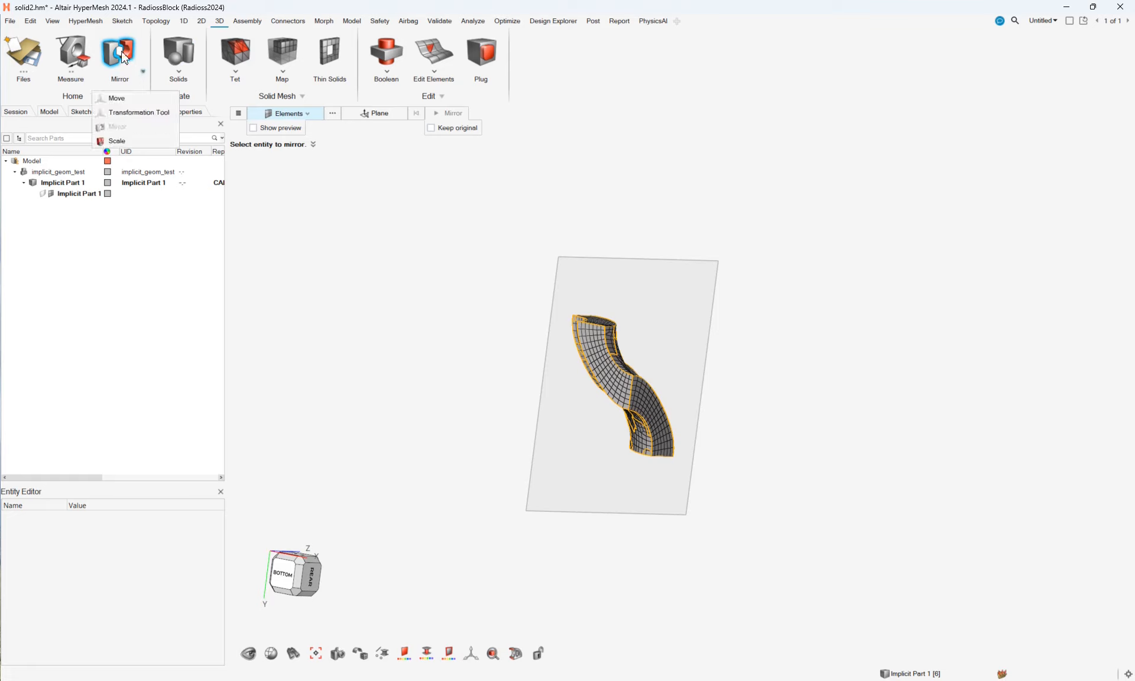
pyautogui.click(121, 100)
pyautogui.click(143, 72)
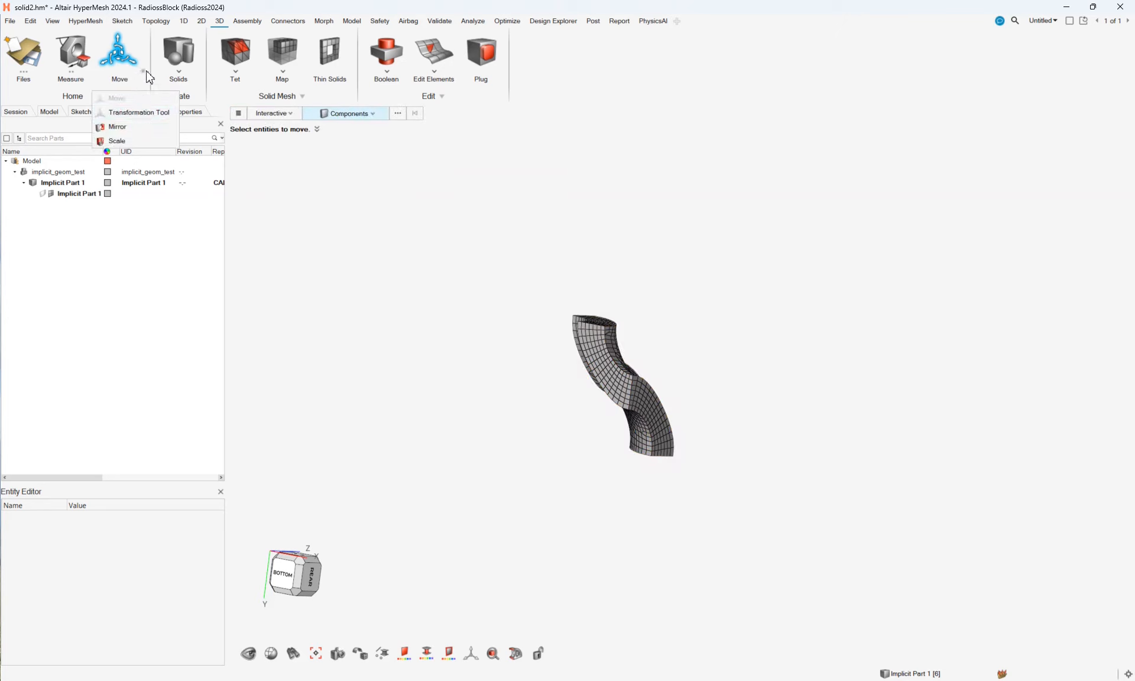
pyautogui.click(137, 126)
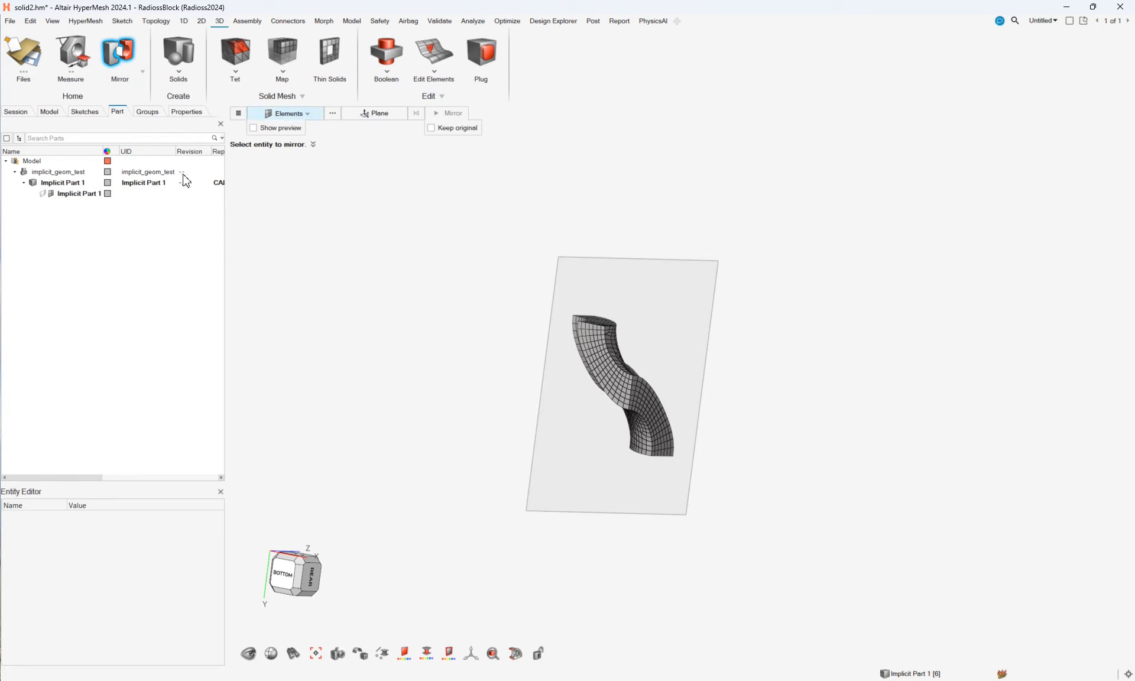
# Step: Select all elements of the meshed eighth for mirroring and pick the mirror plane normal to the X axis
pyautogui.scroll(-2, 463, 260)
pyautogui.moveTo(463, 260); pyautogui.dragTo(448, 261, button='middle')
pyautogui.moveTo(448, 259); pyautogui.dragTo(612, 440)
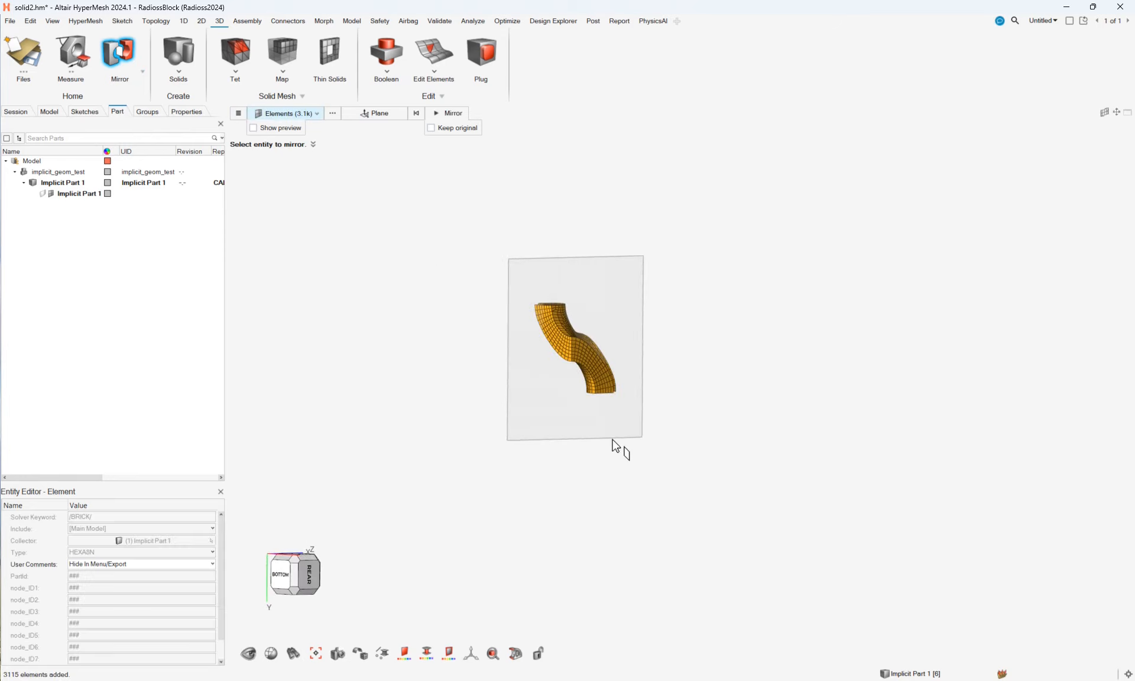
pyautogui.click(375, 114)
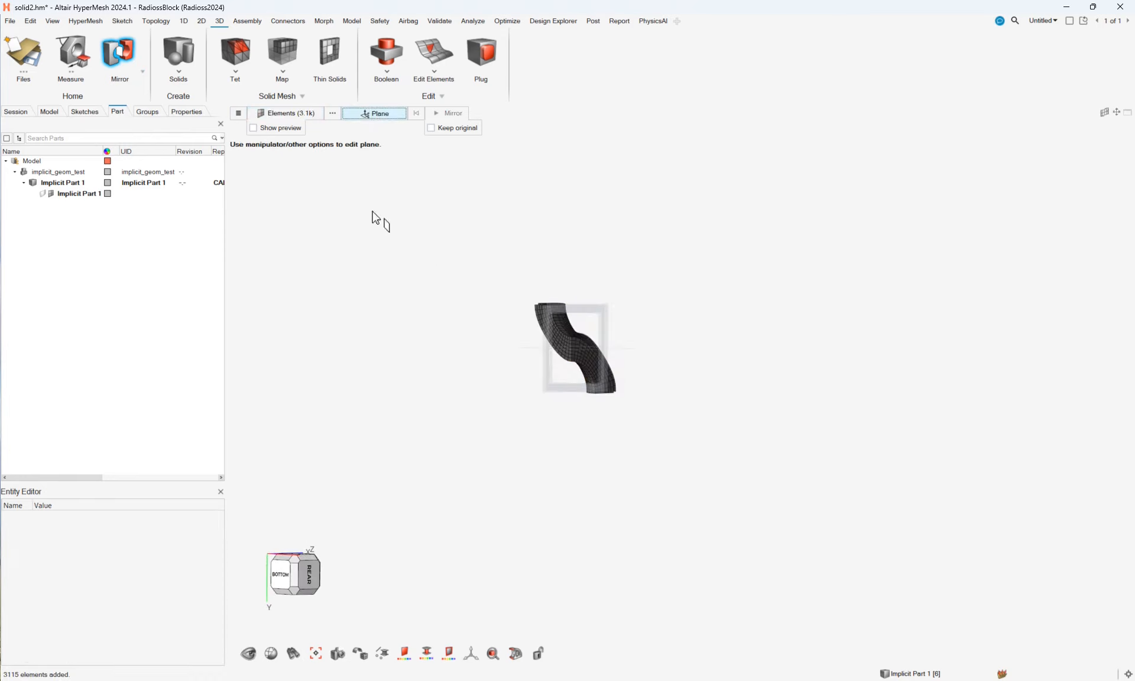
pyautogui.moveTo(646, 335); pyautogui.dragTo(597, 277, button='middle')
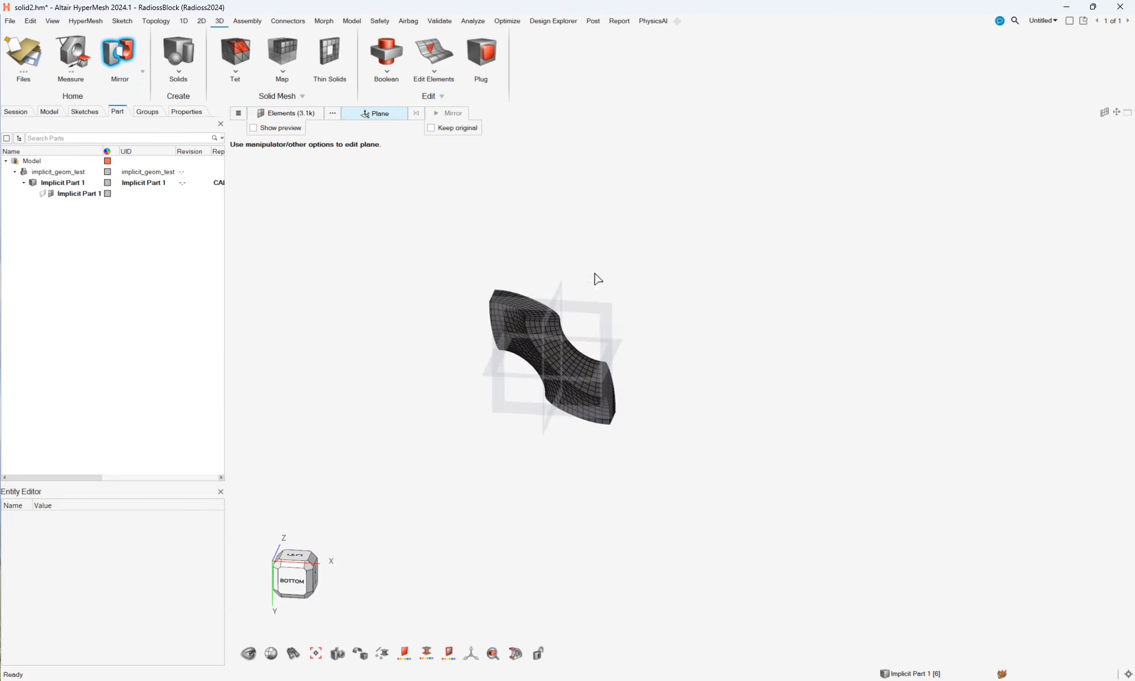
pyautogui.click(562, 293)
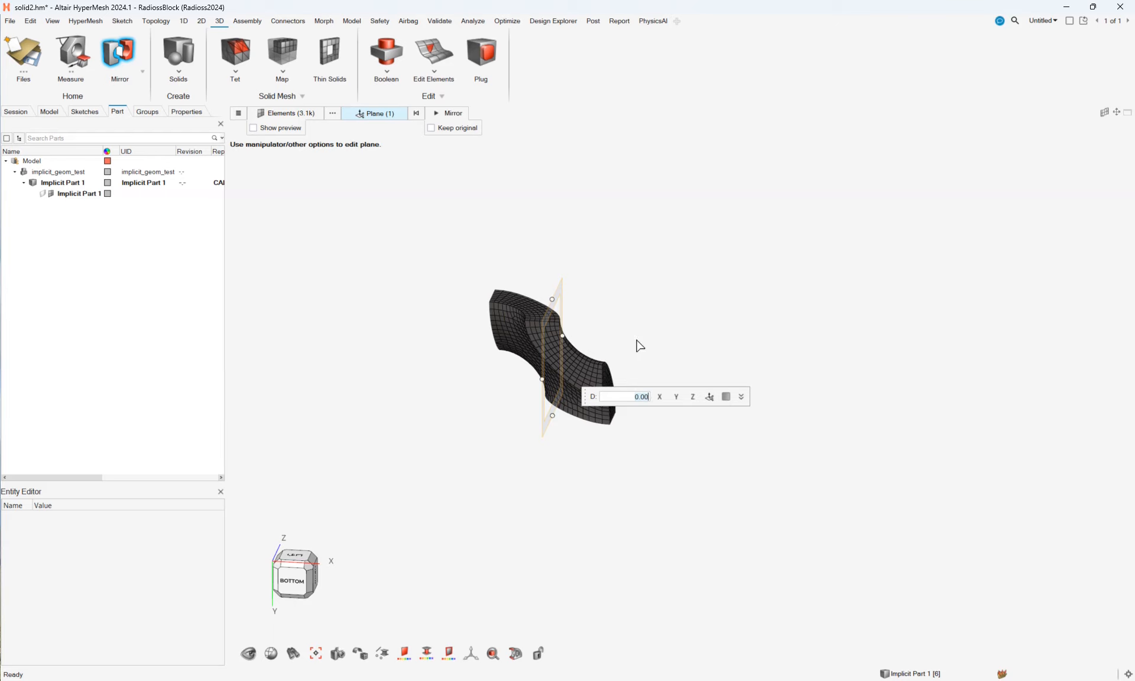
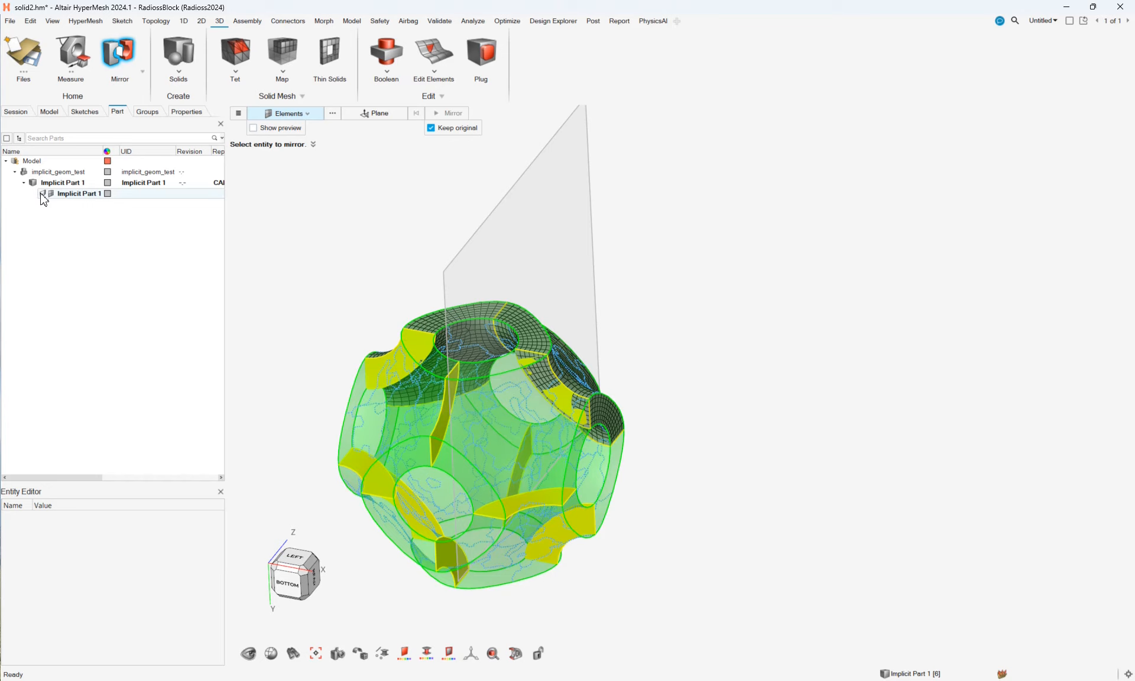
# Step: Hide the part's geometry and mirror all displayed elements across a Z-normal plane placed on the mesh's open cut face, keeping the originals
pyautogui.click(43, 193)
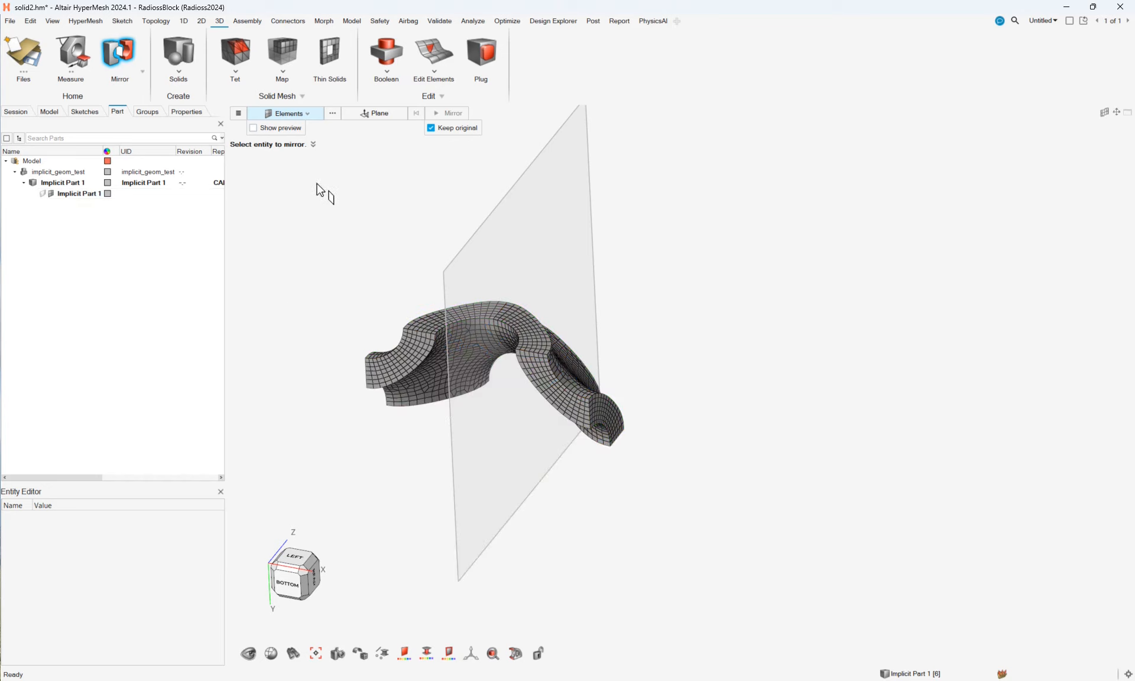
pyautogui.moveTo(309, 271); pyautogui.dragTo(733, 559)
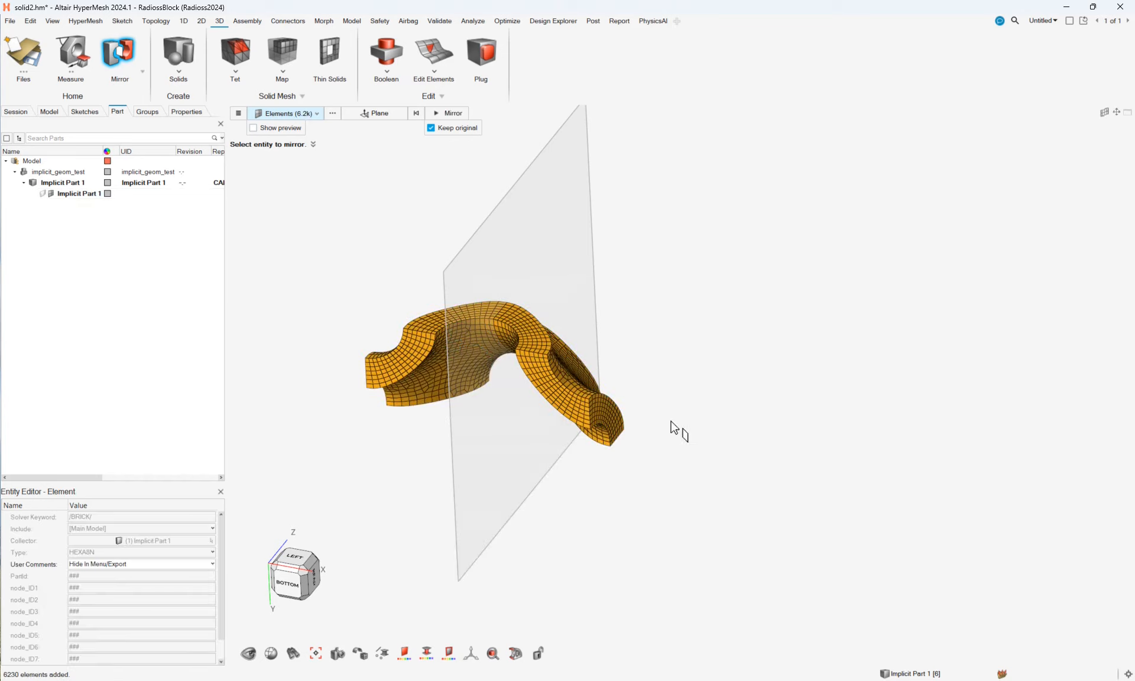
pyautogui.keyDown('ctrl'); pyautogui.moveTo(728, 452); pyautogui.dragTo(459, 197); pyautogui.keyUp('ctrl')
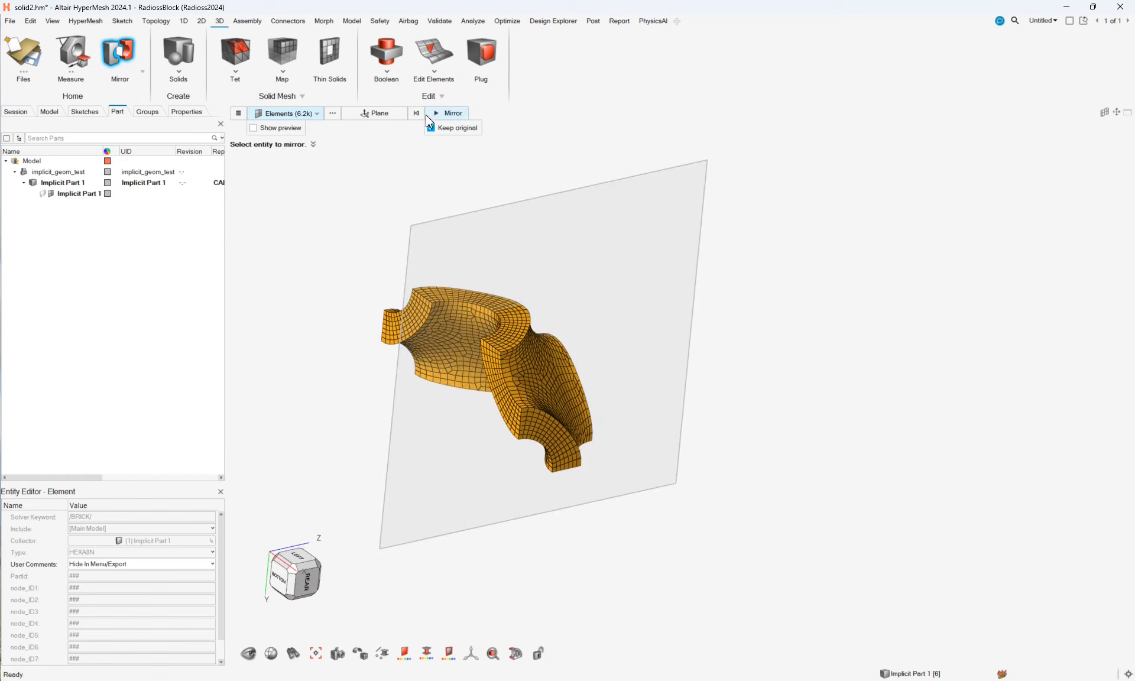
pyautogui.click(393, 117)
pyautogui.keyDown('ctrl'); pyautogui.moveTo(626, 357); pyautogui.dragTo(744, 330); pyautogui.keyUp('ctrl')
pyautogui.click(534, 362)
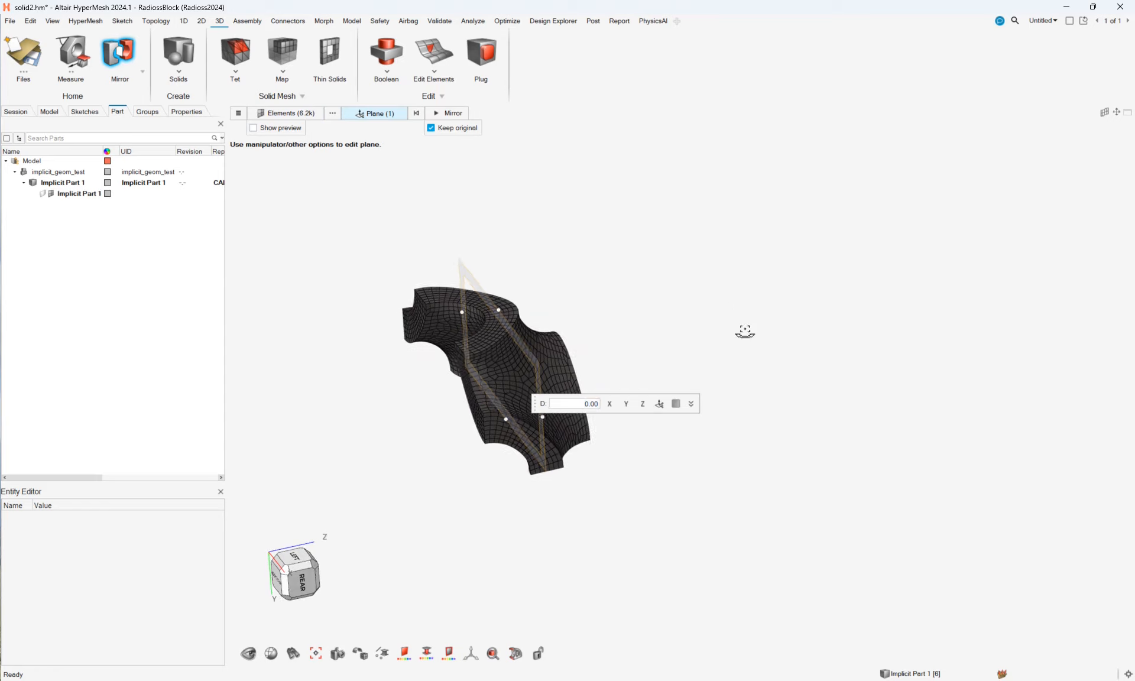
pyautogui.click(642, 403)
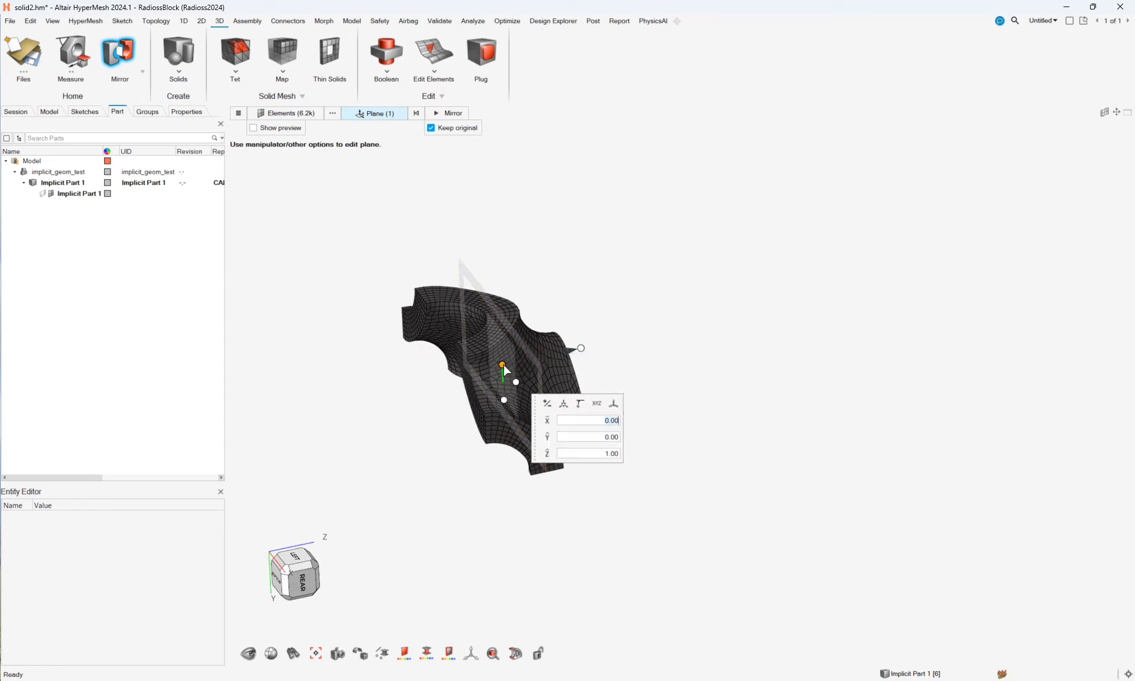
pyautogui.moveTo(504, 367); pyautogui.dragTo(466, 378)
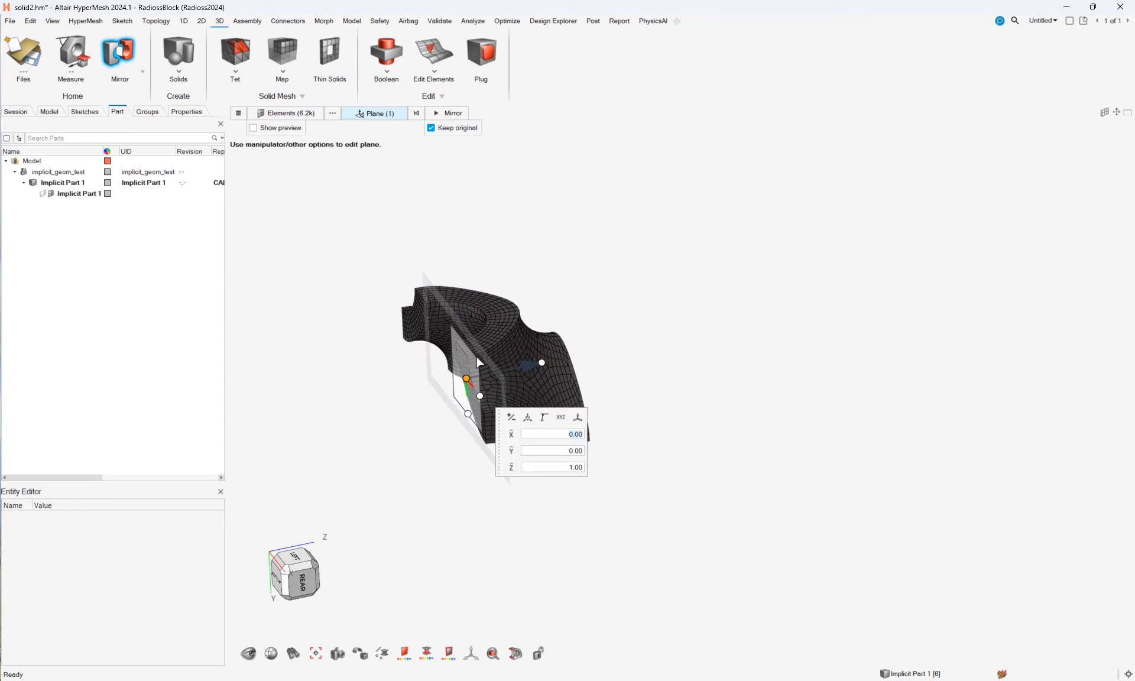
pyautogui.click(449, 113)
pyautogui.keyDown('ctrl'); pyautogui.moveTo(573, 285); pyautogui.dragTo(549, 245); pyautogui.keyUp('ctrl')
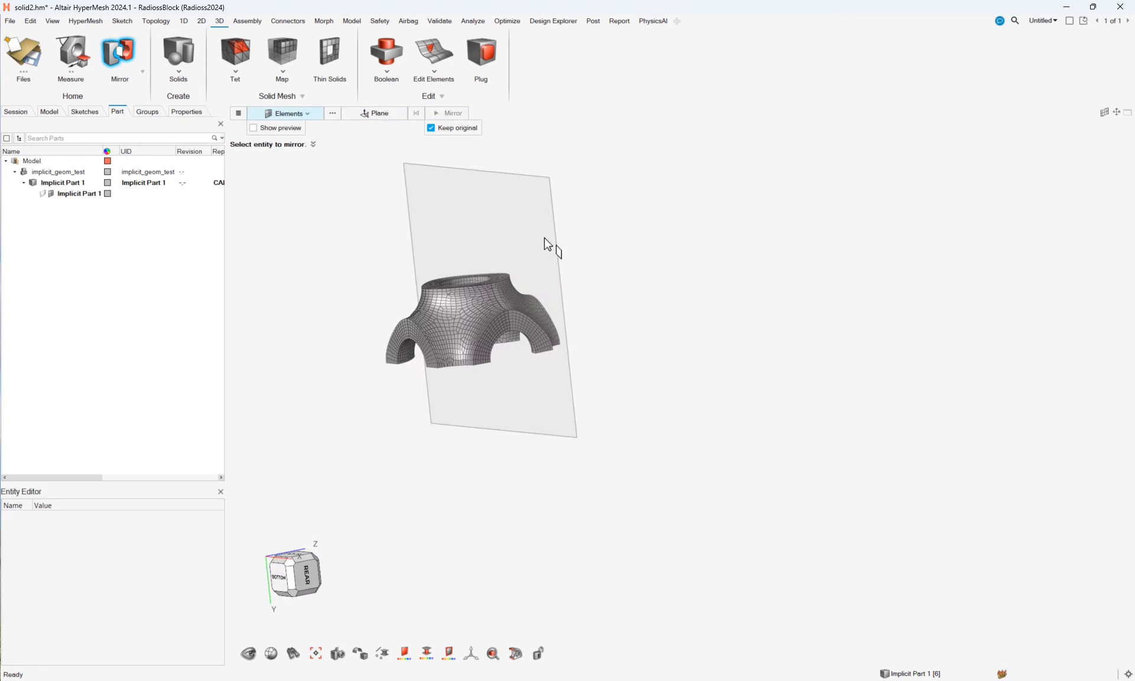
# Step: Mirror all elements of the half cell across a Y-normal plane on its open cut face, keeping the originals, and close the Mirror tool
pyautogui.click(298, 111)
pyautogui.moveTo(343, 281); pyautogui.dragTo(586, 398)
pyautogui.moveTo(331, 216); pyautogui.dragTo(635, 463)
pyautogui.click(369, 114)
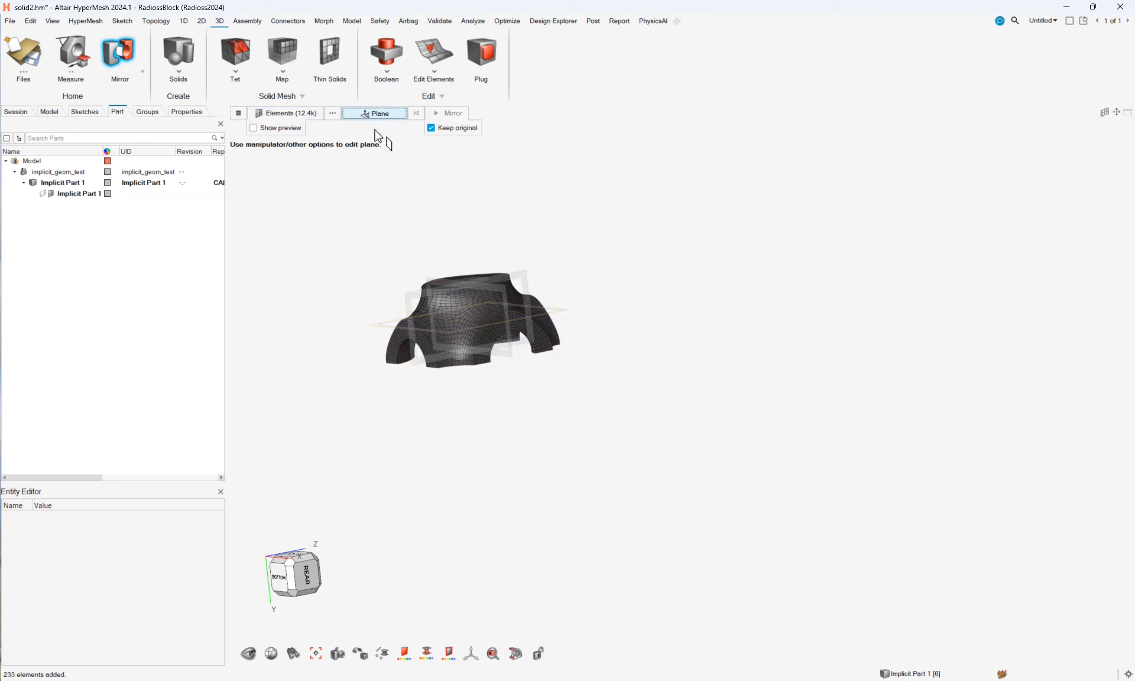
pyautogui.click(563, 317)
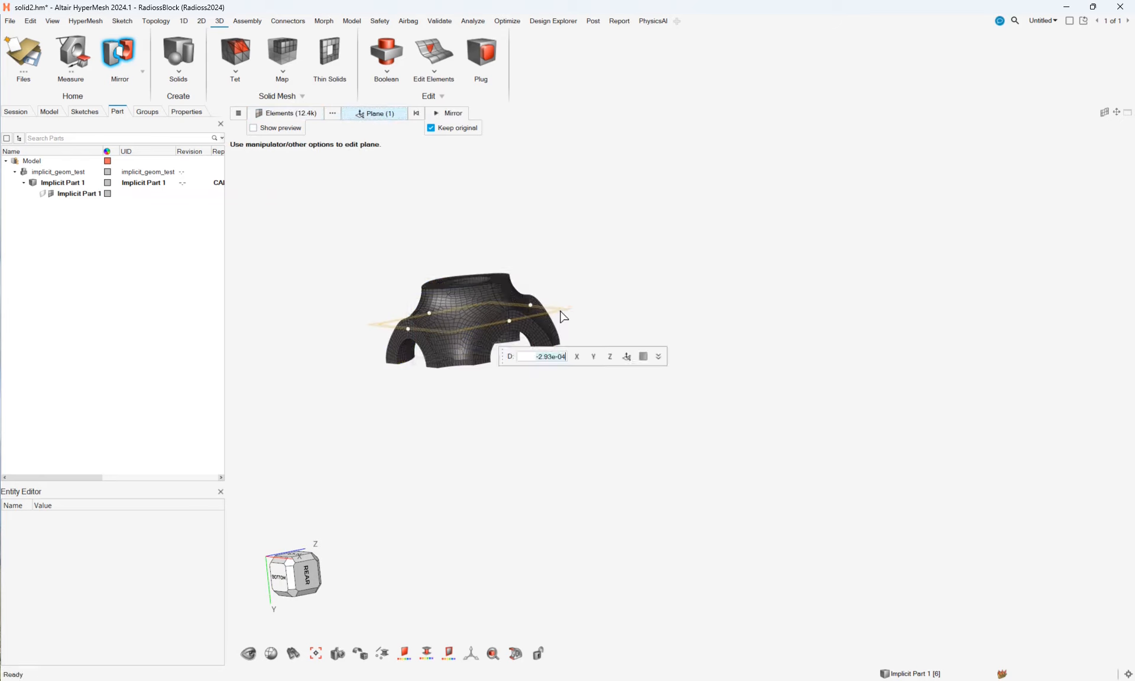
pyautogui.click(643, 356)
pyautogui.keyDown('ctrl'); pyautogui.moveTo(576, 220); pyautogui.dragTo(726, 101); pyautogui.keyUp('ctrl')
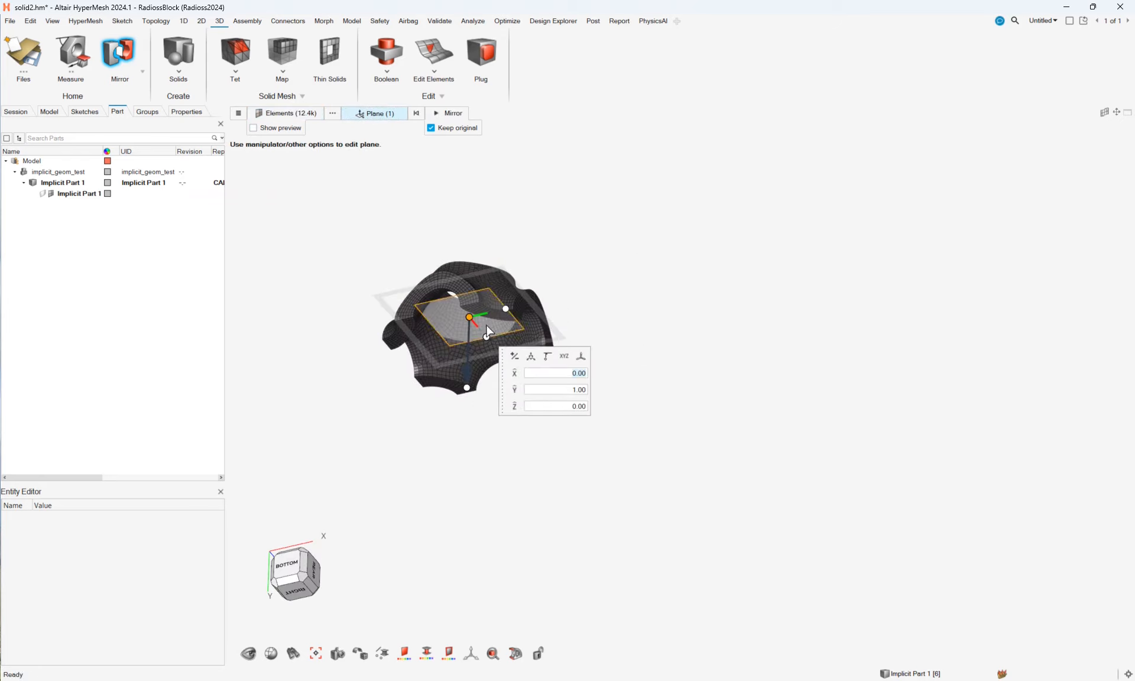
pyautogui.moveTo(471, 322); pyautogui.dragTo(446, 387)
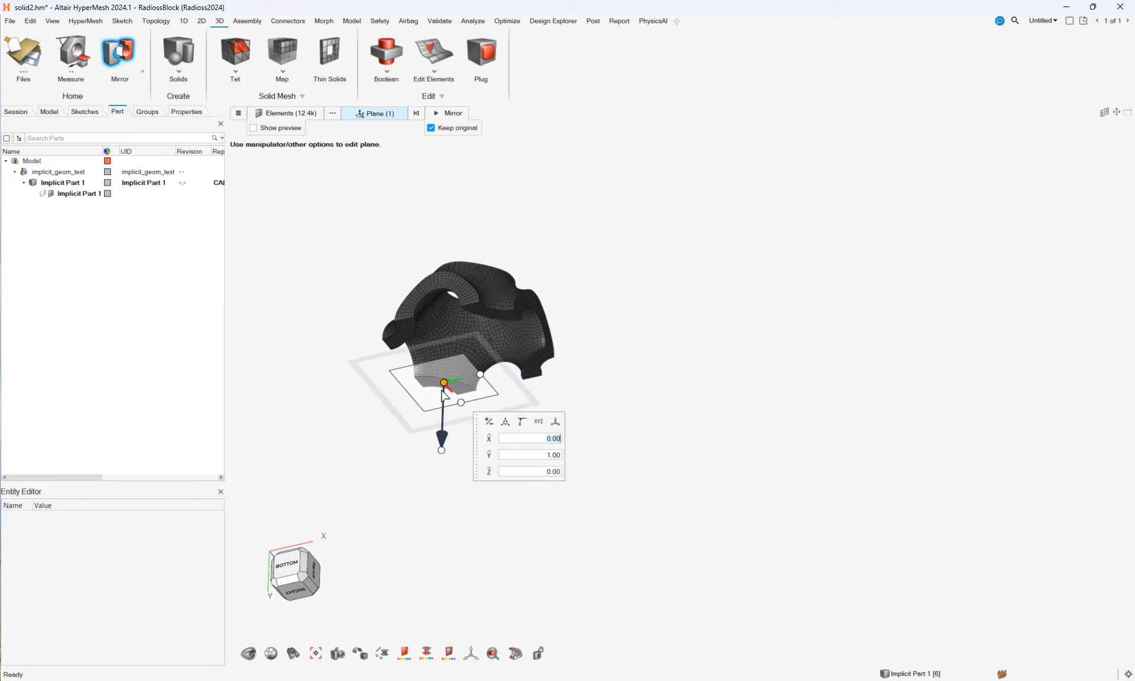
pyautogui.click(442, 117)
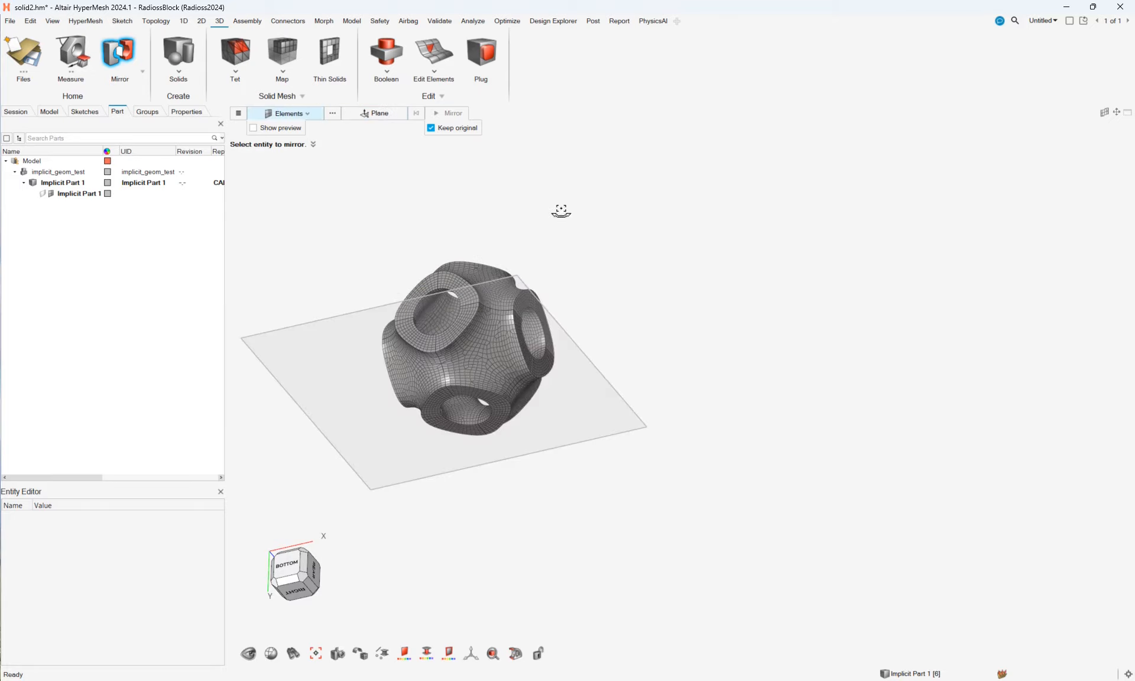
pyautogui.moveTo(561, 212); pyautogui.dragTo(501, 335, button='middle')
pyautogui.scroll(4, 491, 334)
pyautogui.moveTo(398, 228); pyautogui.dragTo(349, 236, button='middle')
pyautogui.press('Escape')
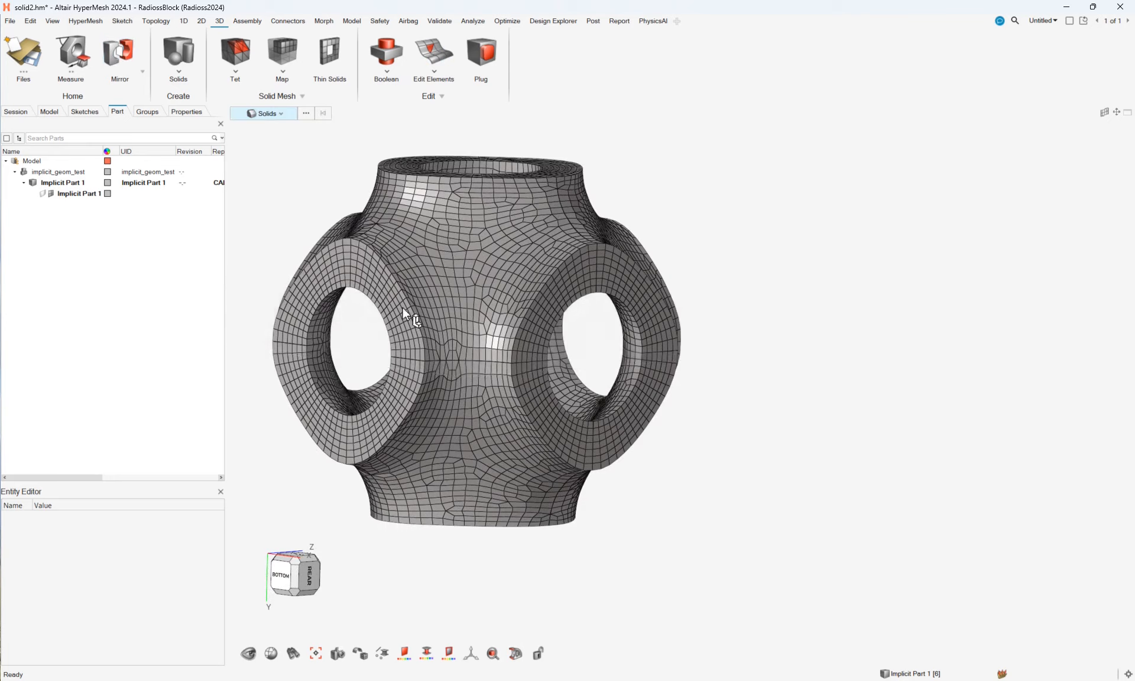
# Step: Examine the complete mirrored hex mesh from several sides and compare it briefly with the solid geometry
pyautogui.scroll(-4, 449, 319)
pyautogui.moveTo(449, 324); pyautogui.dragTo(538, 328, button='right')
pyautogui.moveTo(538, 349); pyautogui.dragTo(543, 275, button='middle')
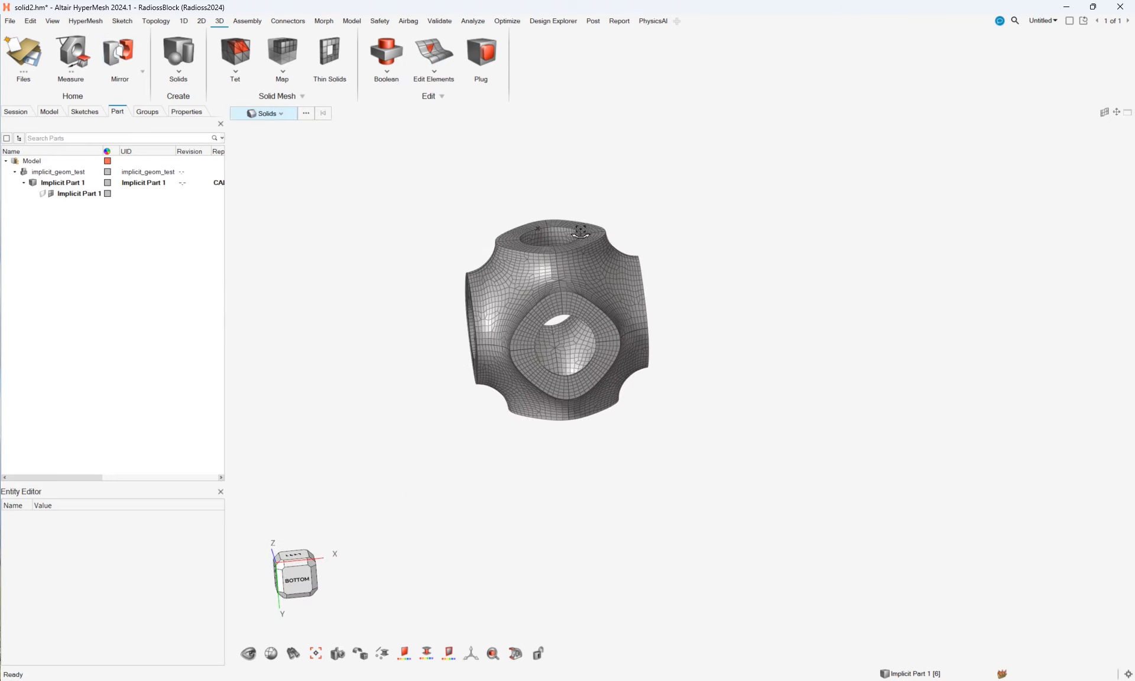
pyautogui.click(47, 197)
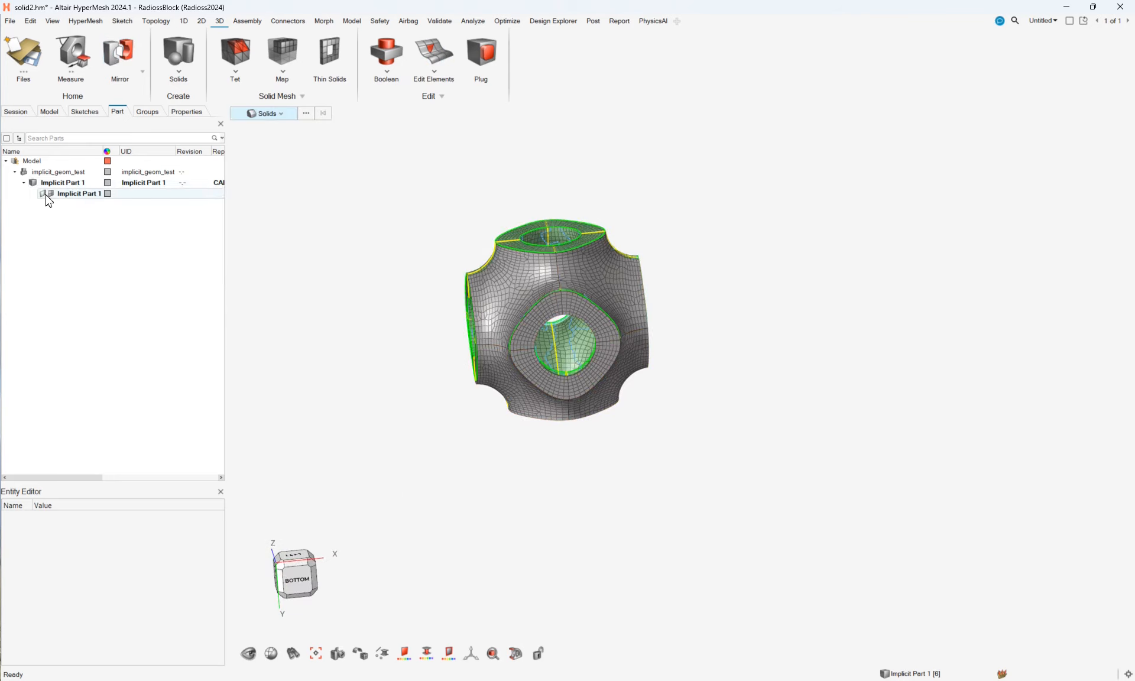
pyautogui.moveTo(476, 337); pyautogui.dragTo(536, 292, button='middle')
pyautogui.scroll(3, 537, 291)
pyautogui.moveTo(526, 237); pyautogui.dragTo(492, 180, button='middle')
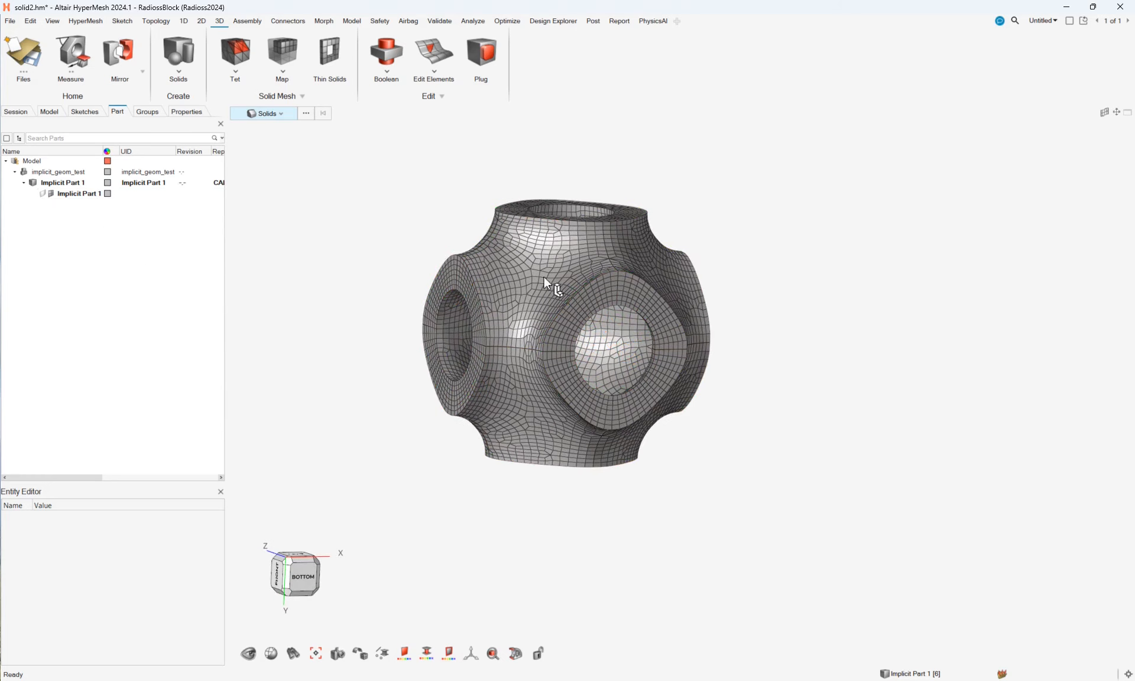
pyautogui.scroll(-2, 768, 256)
pyautogui.moveTo(767, 256); pyautogui.dragTo(648, 406, button='middle')
pyautogui.moveTo(651, 390); pyautogui.dragTo(682, 427, button='right')
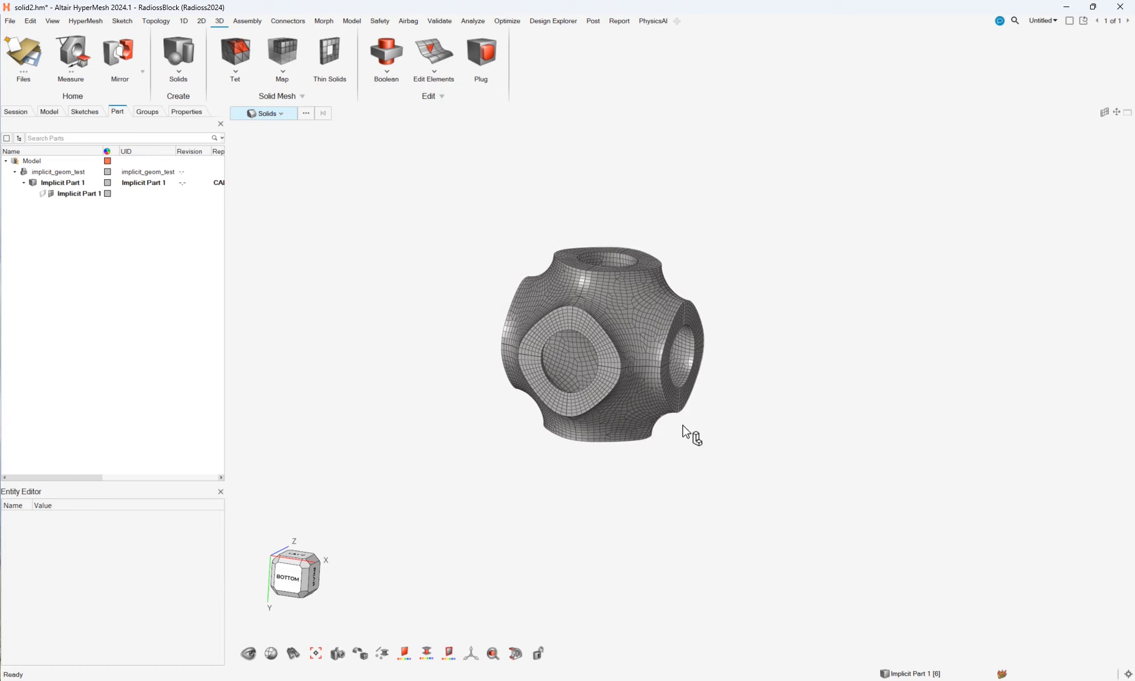
pyautogui.moveTo(786, 253); pyautogui.dragTo(724, 245, button='right')
pyautogui.moveTo(725, 246); pyautogui.dragTo(699, 245, button='middle')
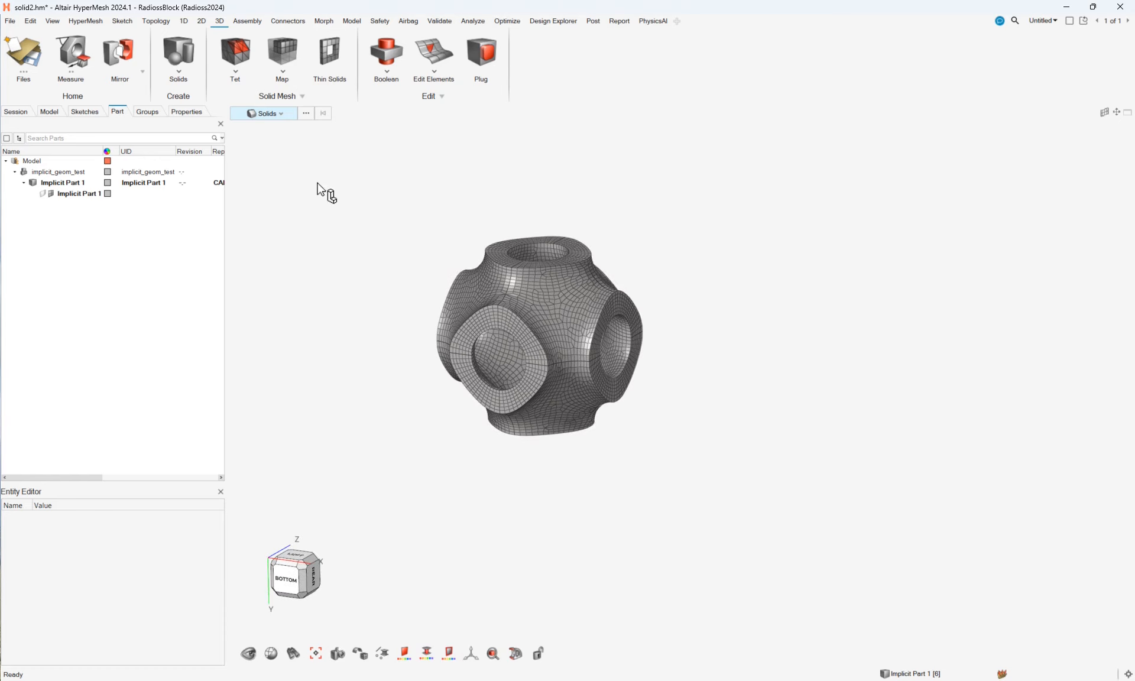
# Step: Check the mesh connectivity by selecting one element and all elements attached to it, and clear the selection
pyautogui.press('e')
pyautogui.click(489, 288)
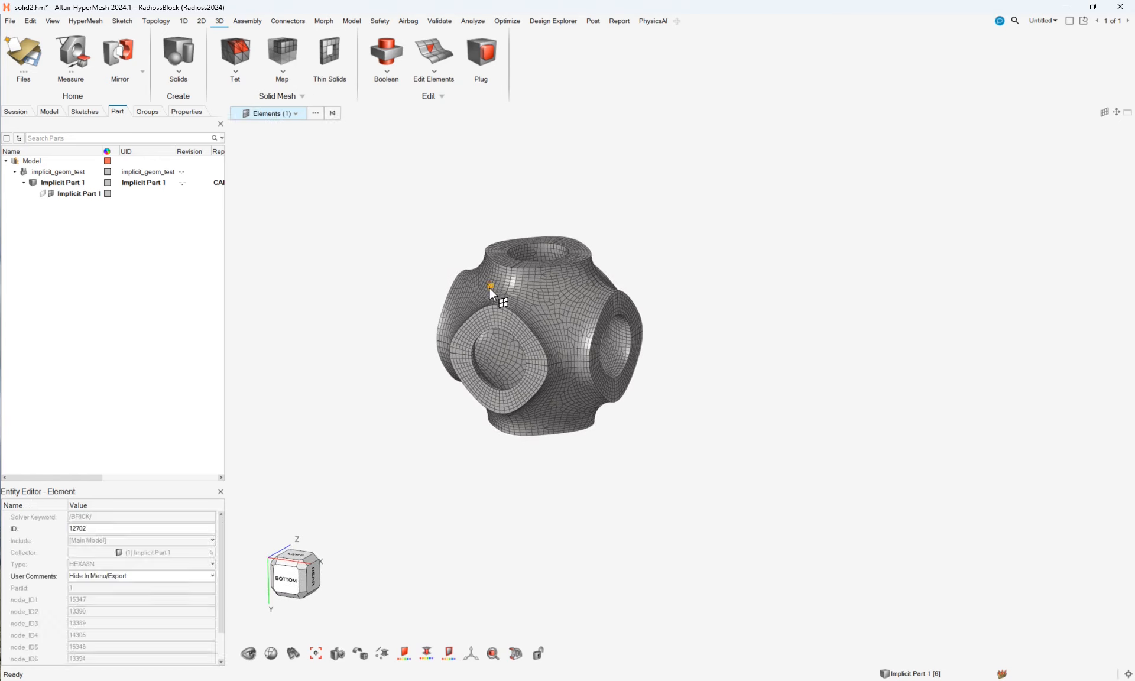
pyautogui.scroll(2, 408, 242)
pyautogui.rightClick(418, 252)
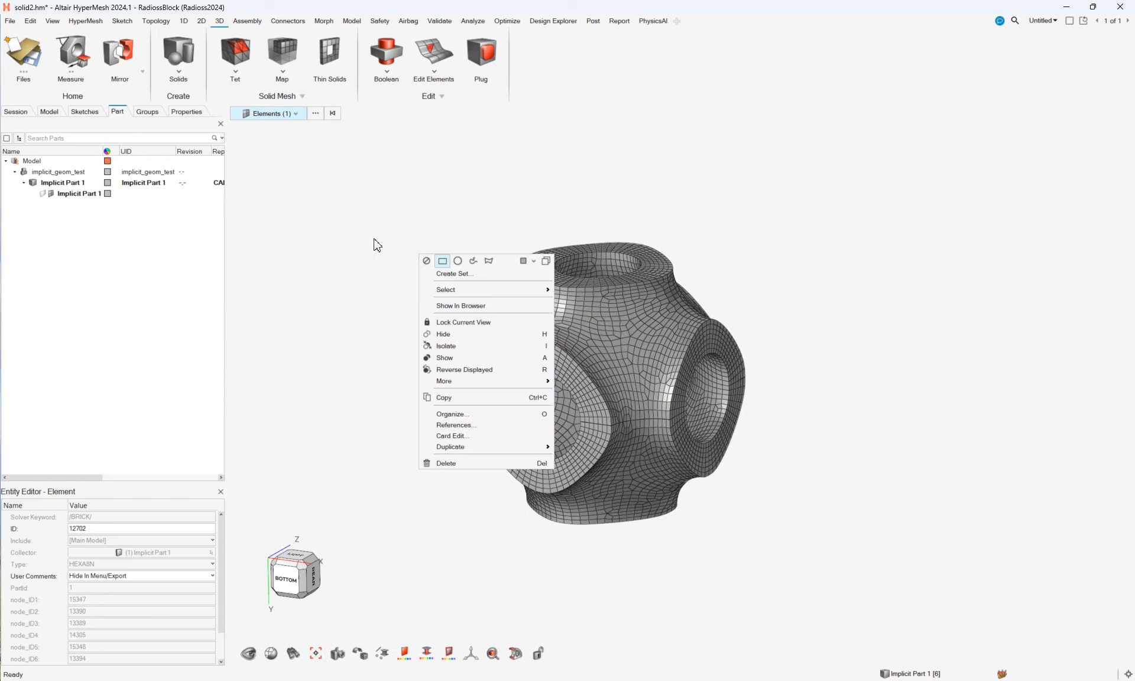
pyautogui.moveTo(470, 290)
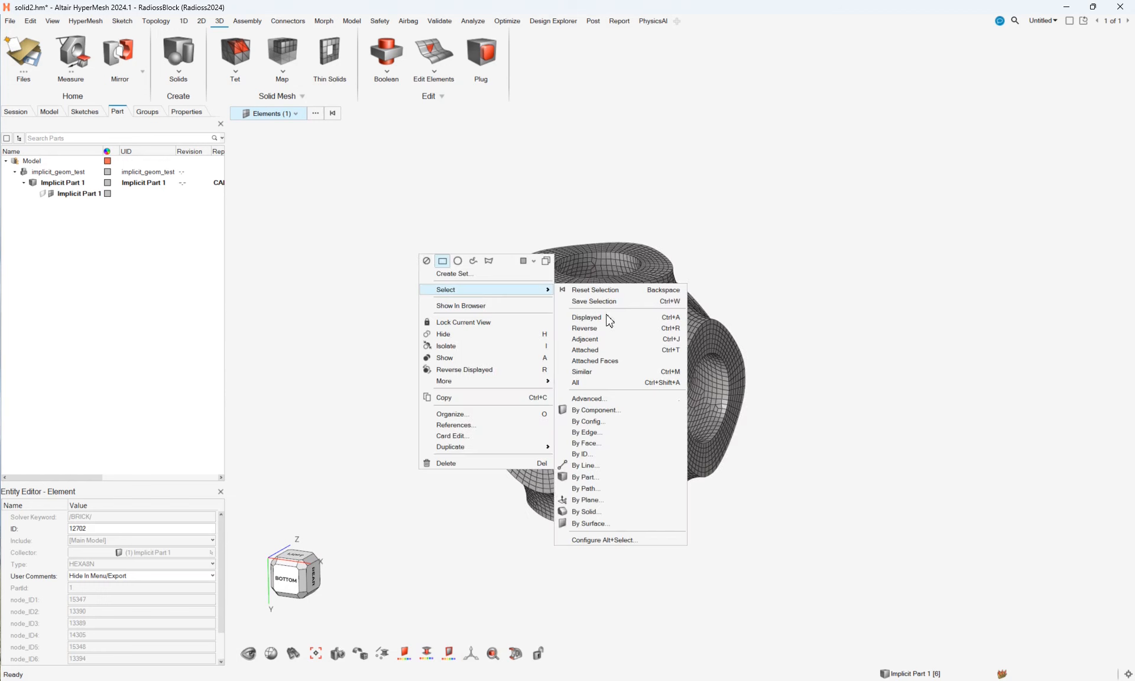
pyautogui.click(608, 350)
pyautogui.keyDown('ctrl'); pyautogui.moveTo(587, 344); pyautogui.dragTo(646, 349); pyautogui.keyUp('ctrl')
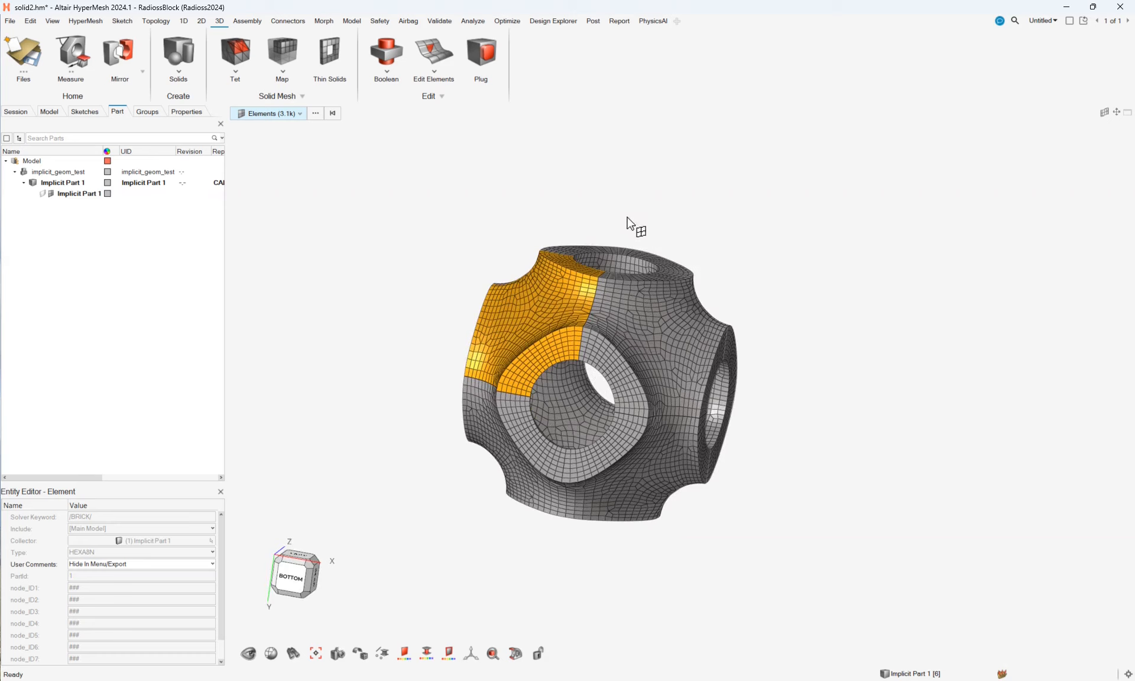
pyautogui.keyDown('ctrl'); pyautogui.moveTo(653, 215); pyautogui.dragTo(611, 237); pyautogui.keyUp('ctrl')
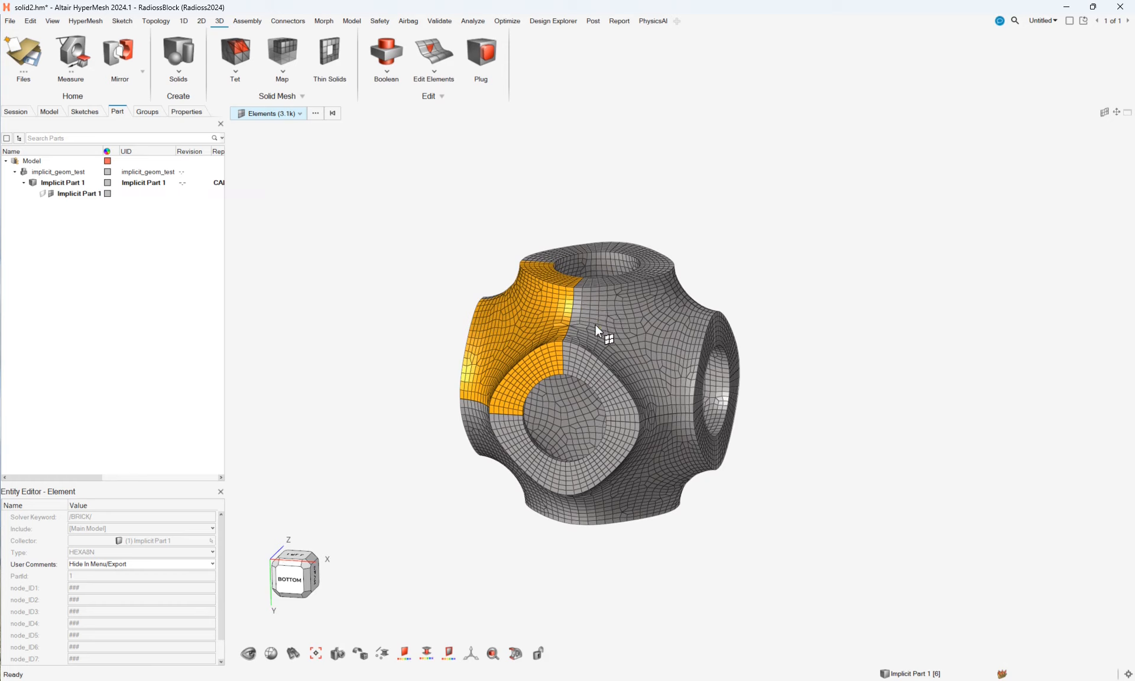
pyautogui.press('Escape')
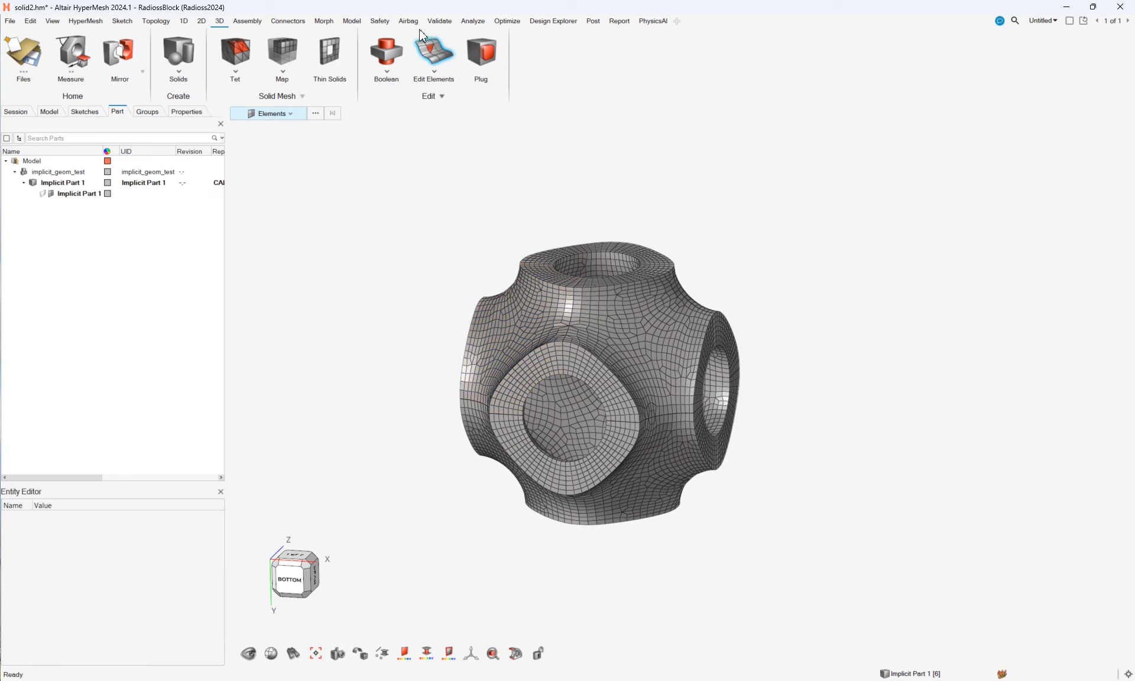
# Step: Open the Equivalence tool for duplicate nodes and select all elements of the complete cell
pyautogui.click(442, 23)
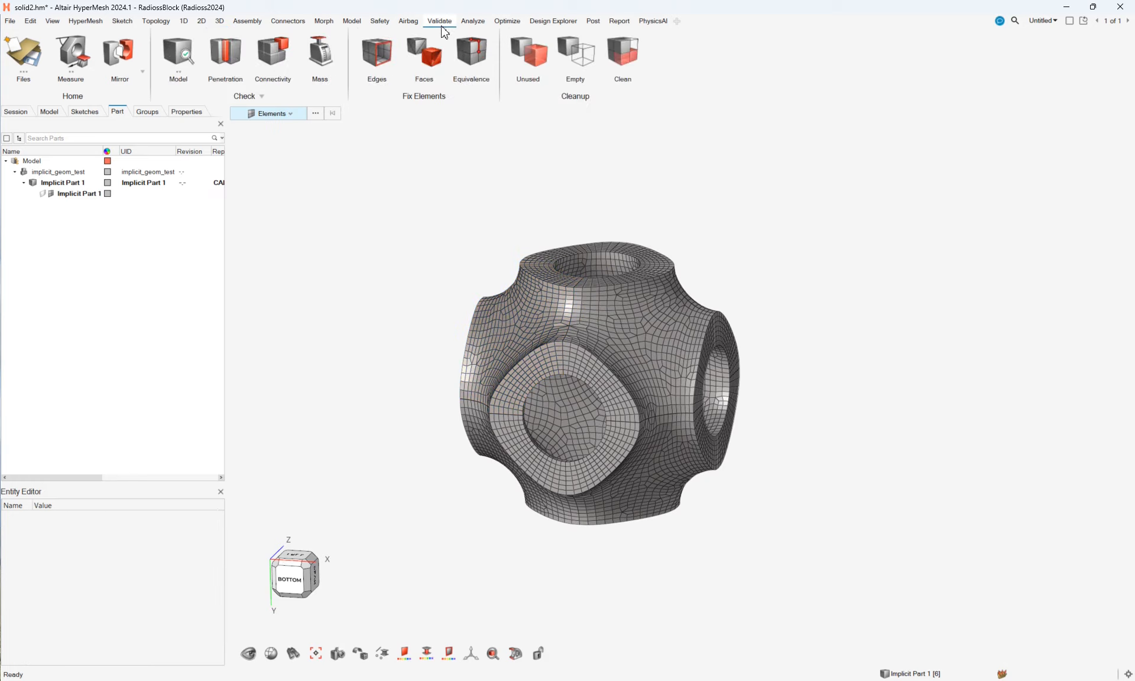
pyautogui.click(482, 56)
pyautogui.moveTo(430, 197); pyautogui.dragTo(748, 431)
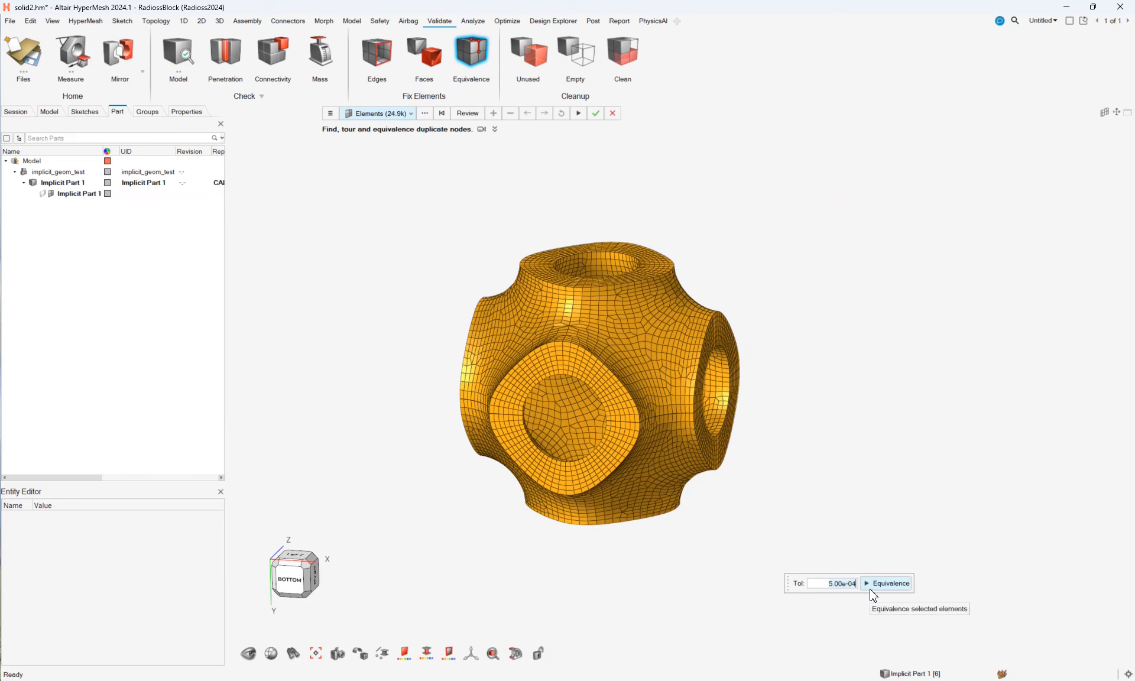
# Step: Measure the element edge length on the rim of the cell's upper opening to judge the node merge tolerance
pyautogui.scroll(3, 582, 279)
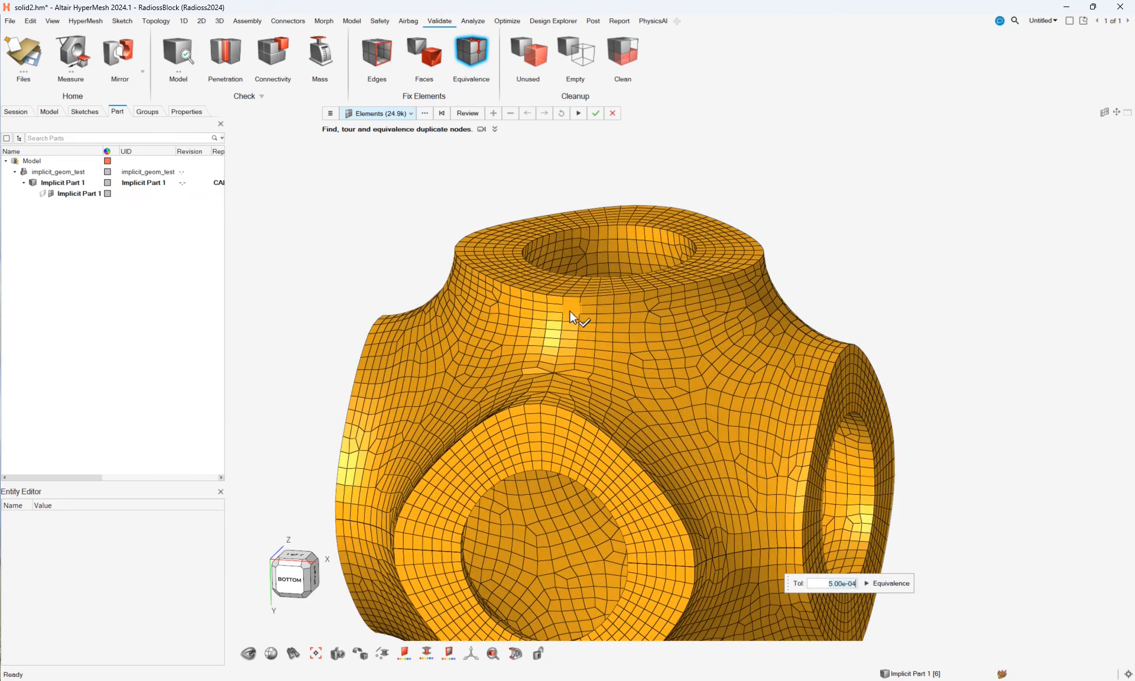
pyautogui.click(71, 55)
pyautogui.scroll(5, 590, 297)
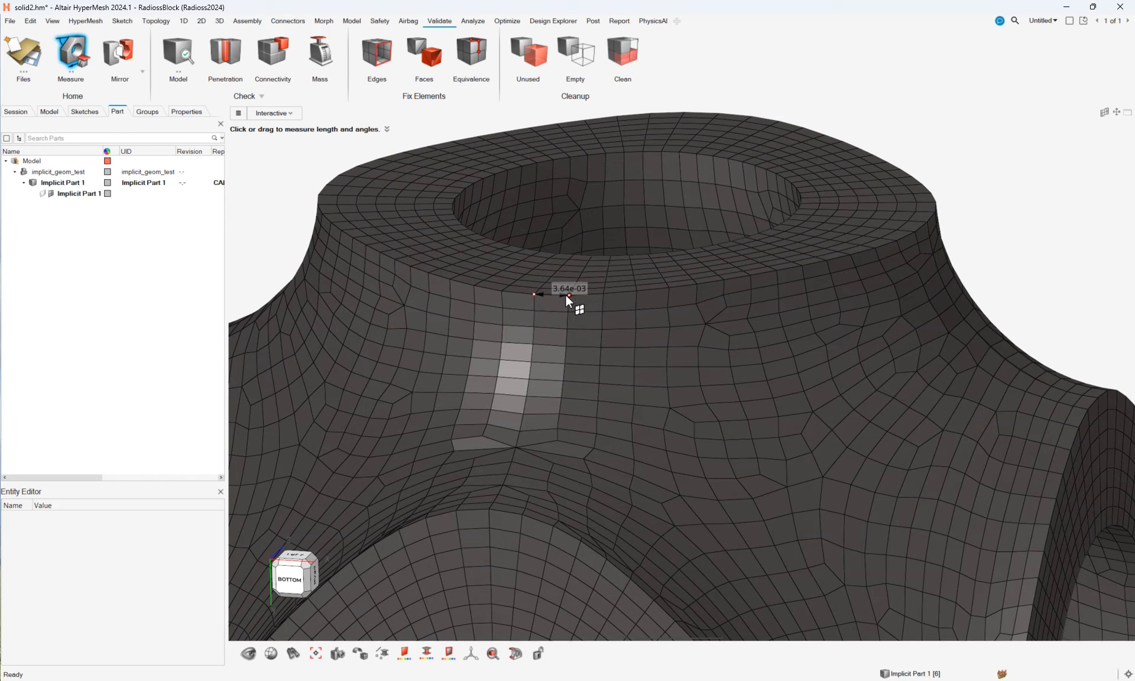
pyautogui.scroll(-2, 621, 228)
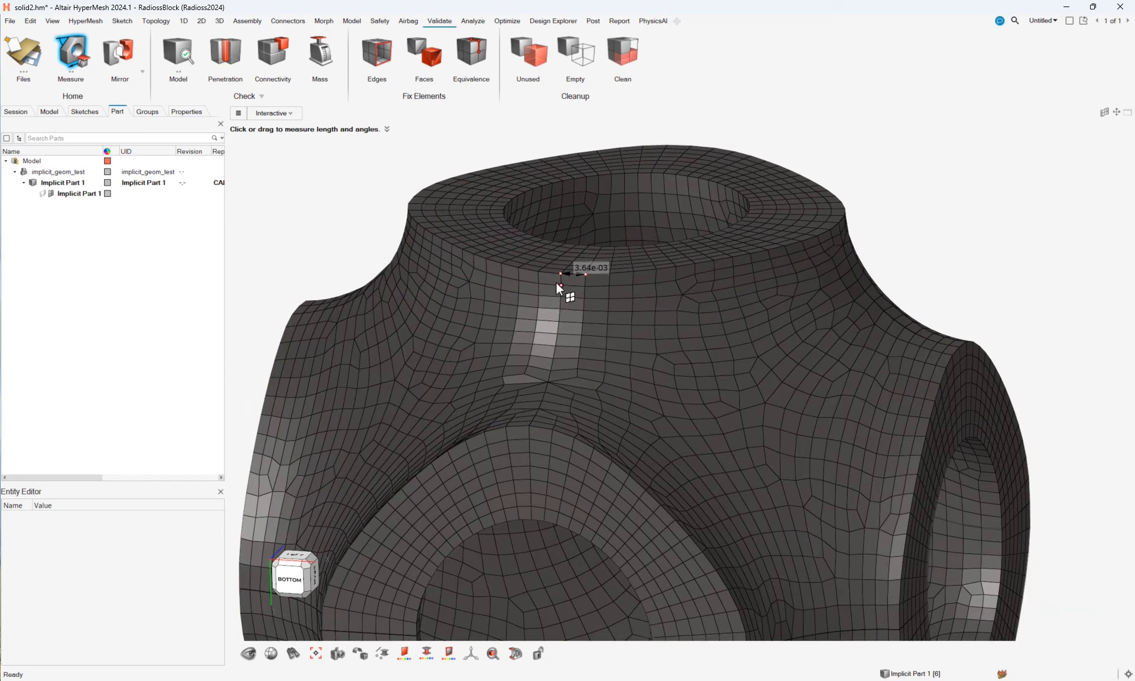
pyautogui.scroll(4, 564, 290)
pyautogui.scroll(-2, 585, 240)
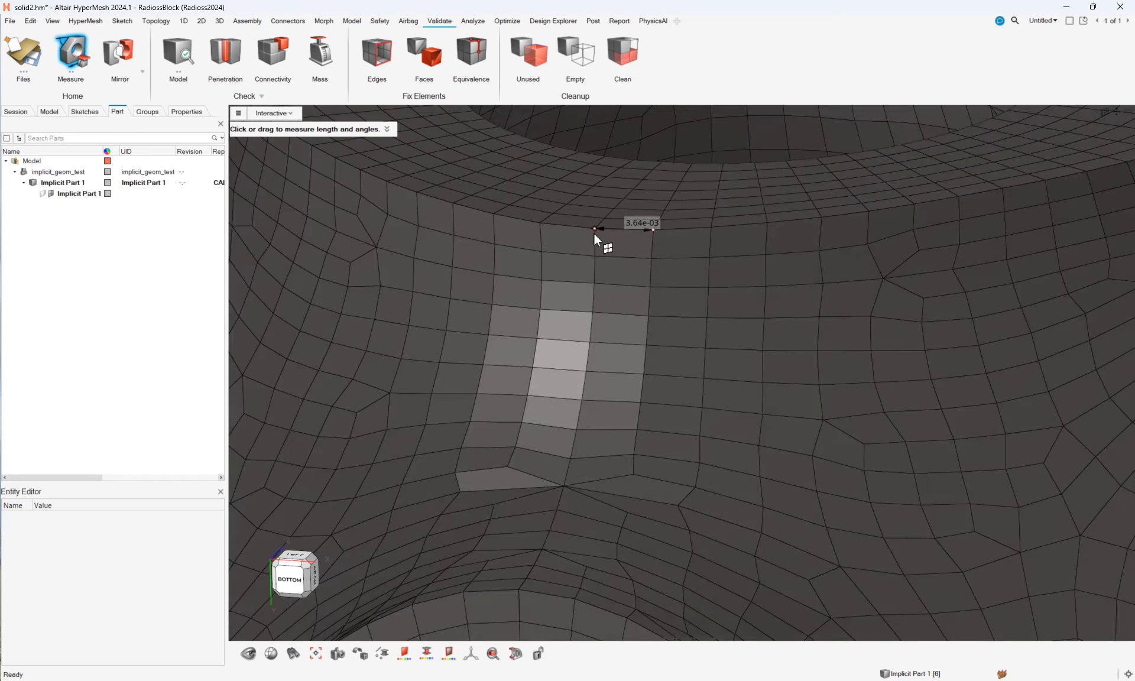
pyautogui.scroll(-6, 592, 233)
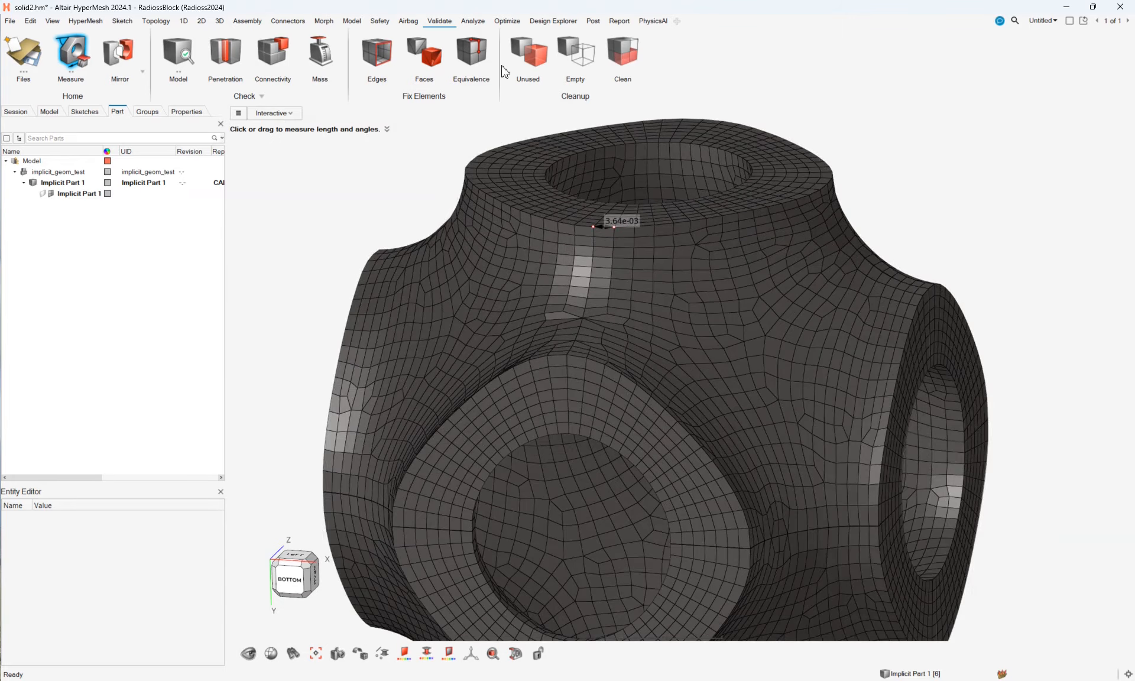
# Step: Equivalence the duplicate nodes of all elements in the cell with a tolerance of 5.00e-04, and close the tool
pyautogui.click(473, 53)
pyautogui.scroll(-5, 456, 165)
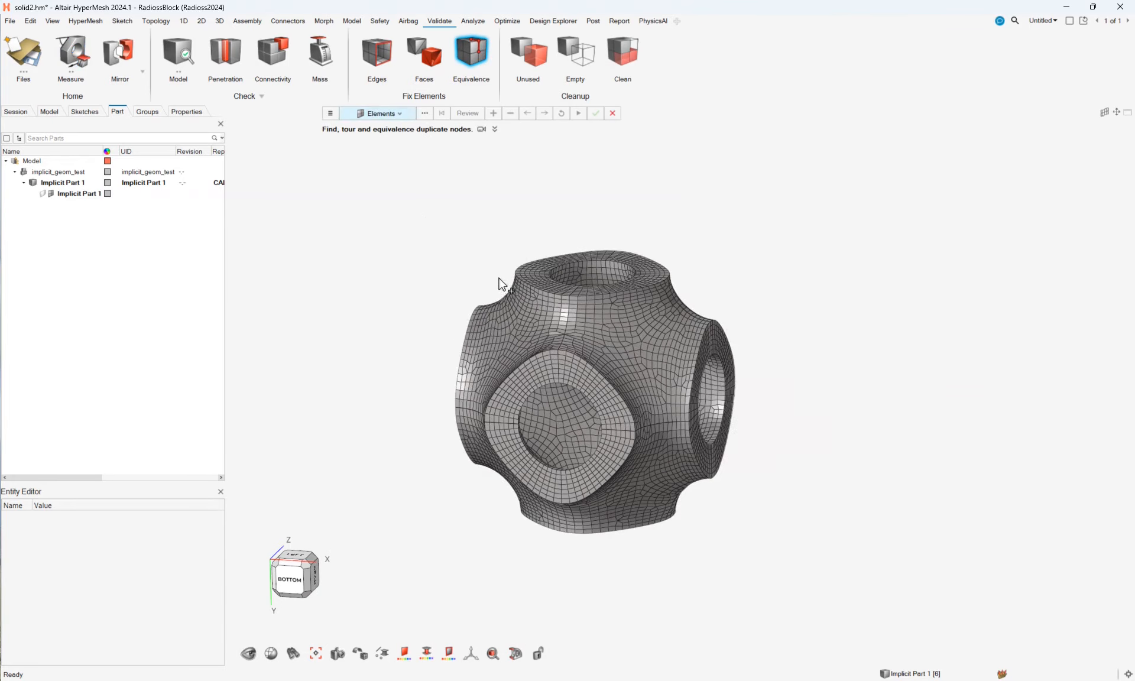
pyautogui.moveTo(442, 256); pyautogui.dragTo(780, 565)
pyautogui.moveTo(373, 167); pyautogui.dragTo(830, 586)
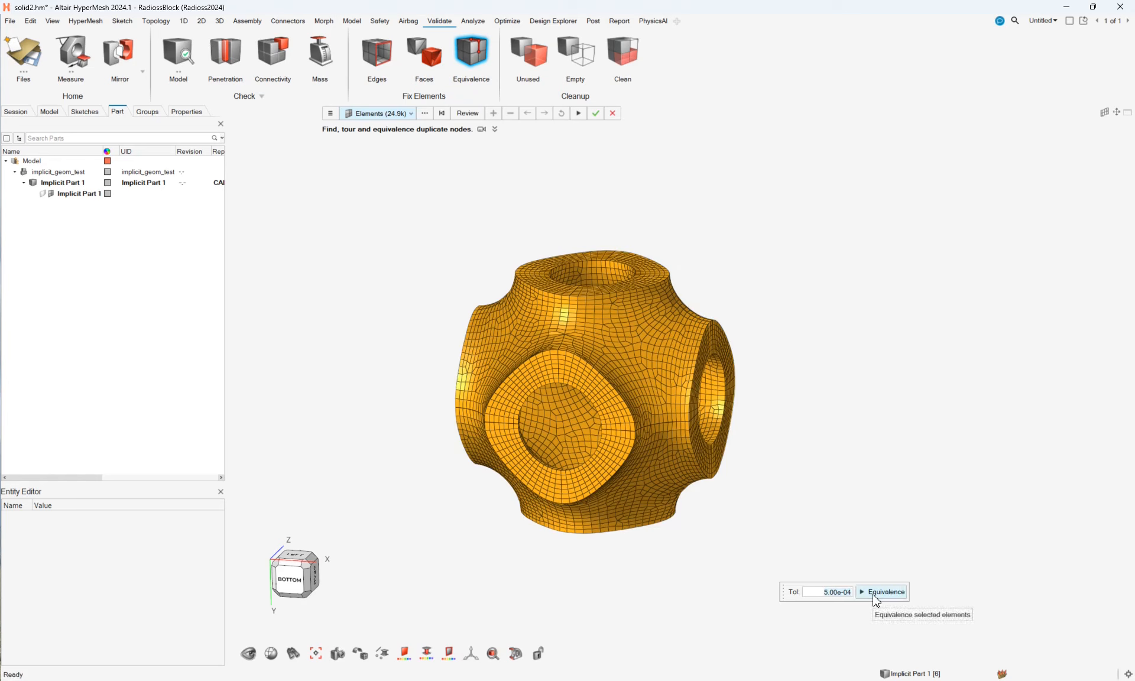
pyautogui.click(873, 598)
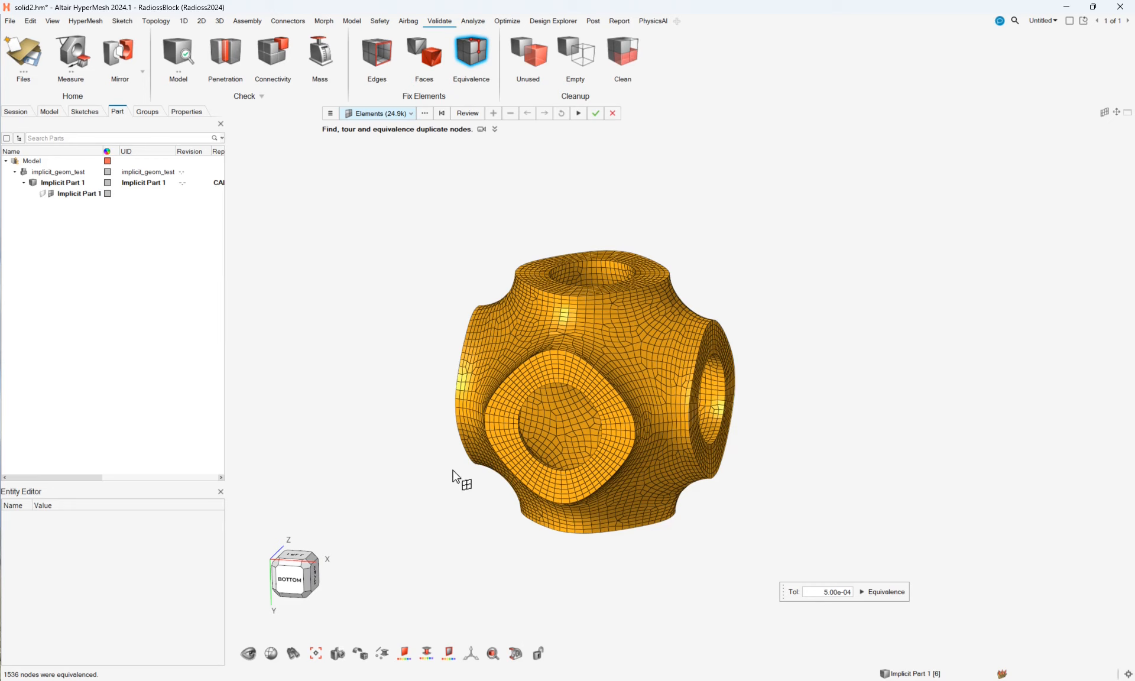
pyautogui.click(429, 263)
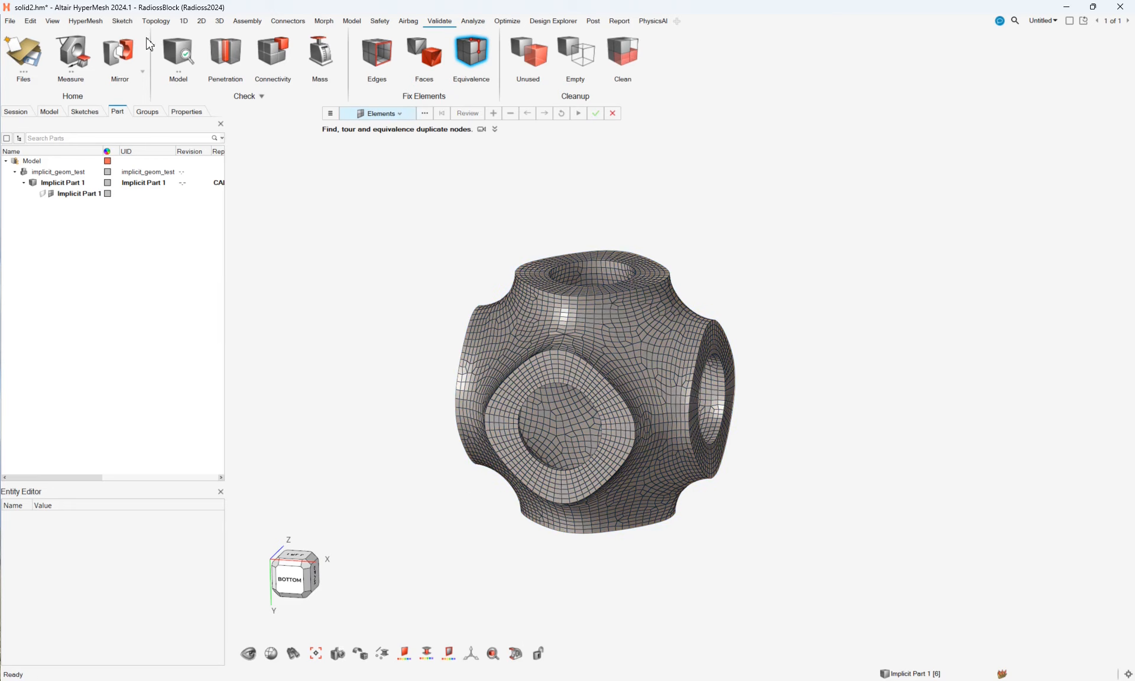
pyautogui.press('Escape')
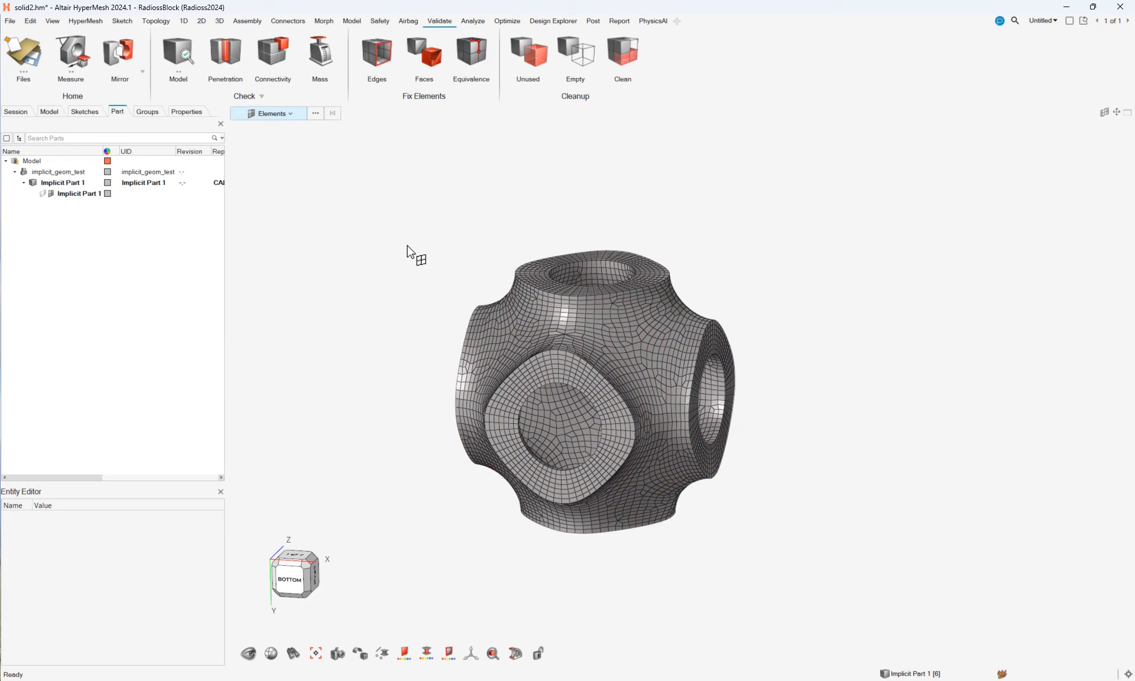
# Step: Verify the merged mesh's connectivity by selecting one element and all elements attached to it, and clear the selection
pyautogui.click(510, 329)
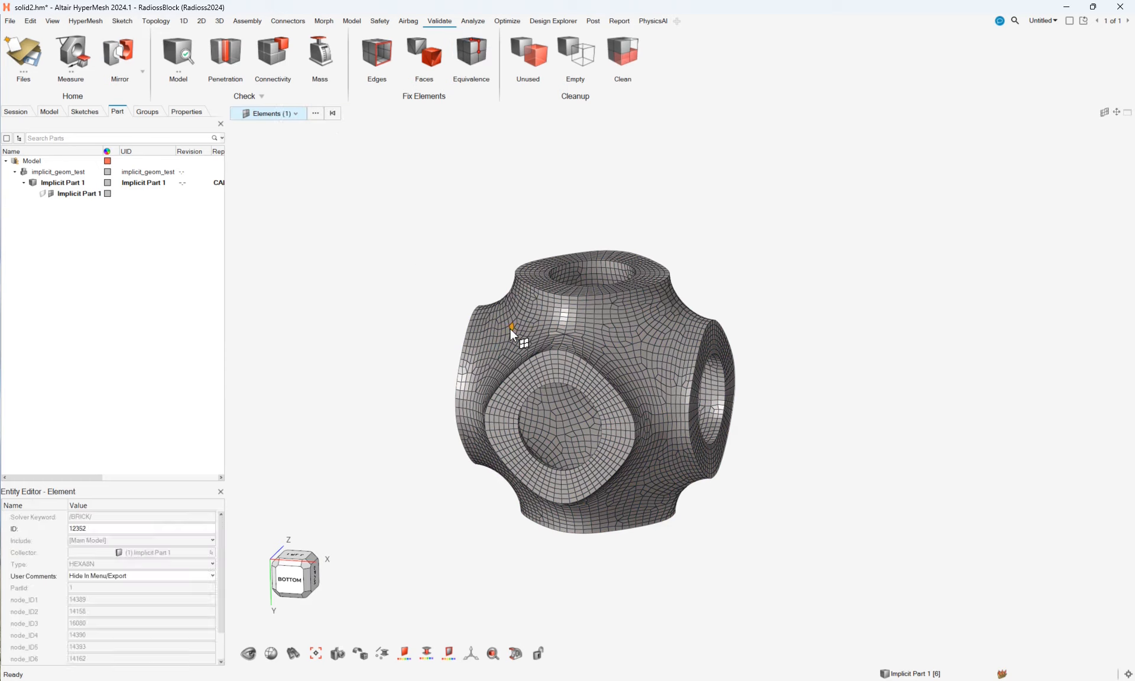
pyautogui.rightClick(401, 265)
pyautogui.moveTo(424, 296)
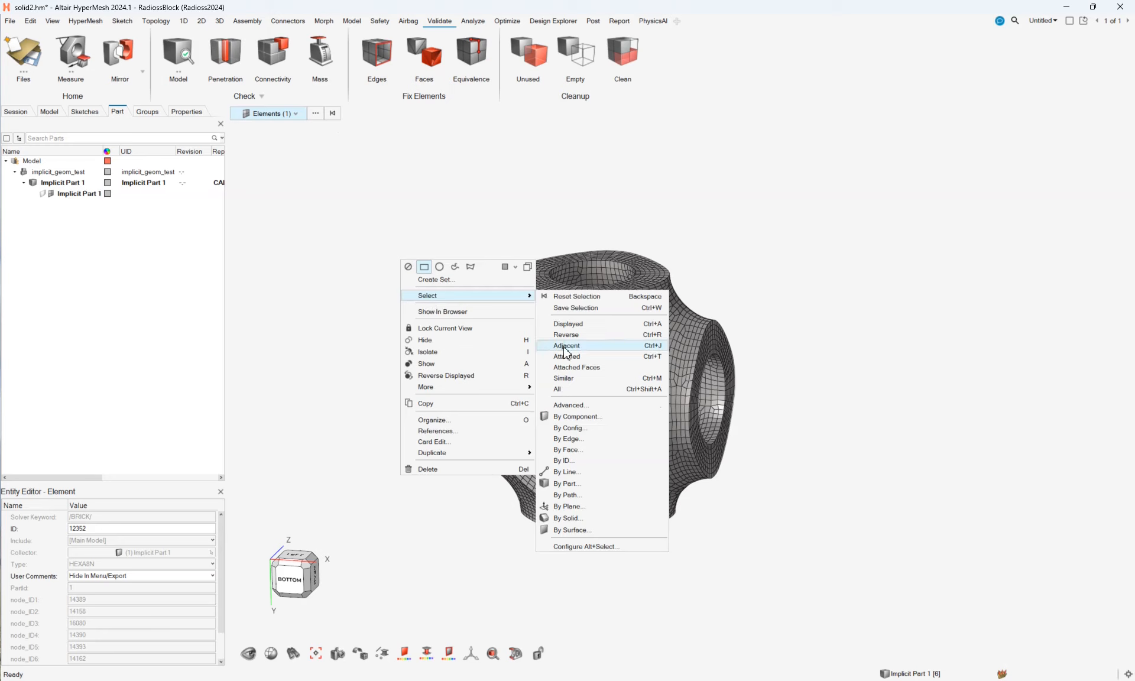
pyautogui.click(660, 362)
pyautogui.moveTo(789, 344); pyautogui.dragTo(872, 481, button='middle')
pyautogui.scroll(-3, 828, 435)
pyautogui.scroll(3, 771, 404)
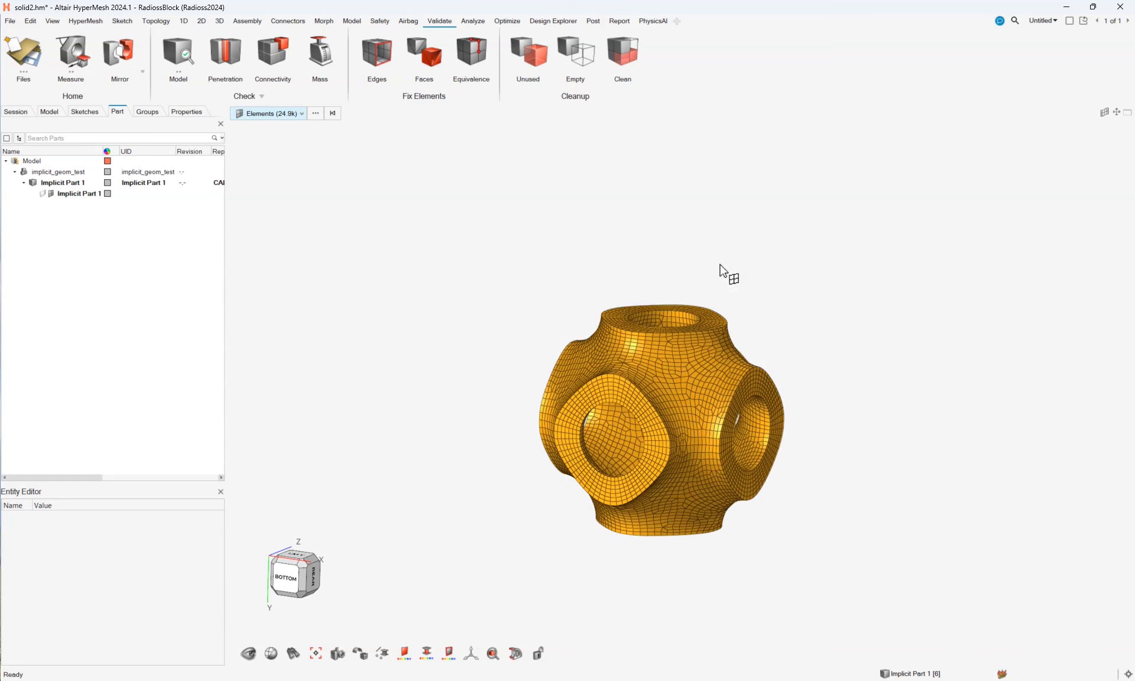
pyautogui.moveTo(724, 271); pyautogui.dragTo(709, 286, button='middle')
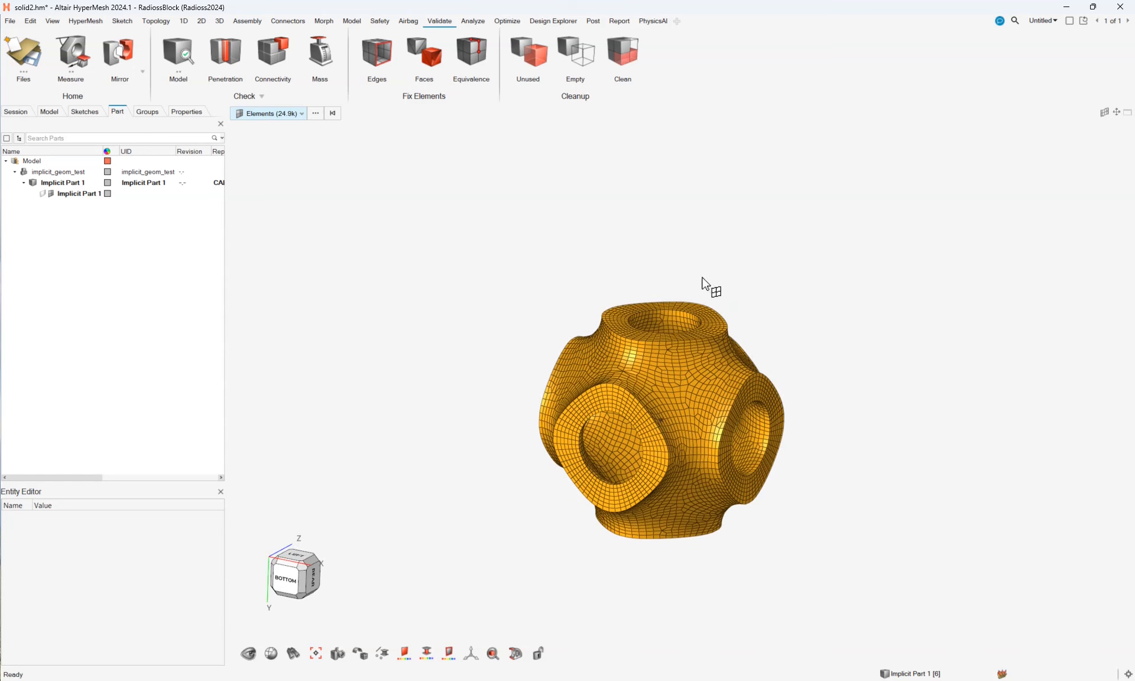
pyautogui.click(662, 256)
pyautogui.moveTo(709, 306); pyautogui.dragTo(631, 245, button='right')
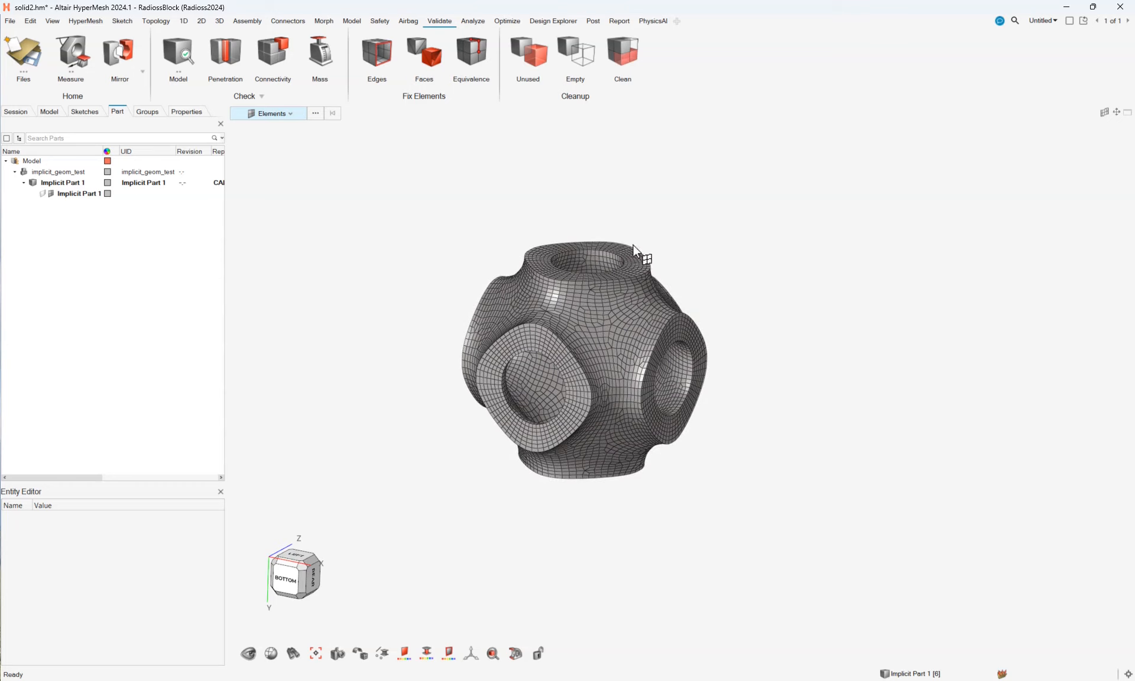
# Step: Start the 2D Replicate tool, select all elements of the cell, and activate its Move manipulator
pyautogui.moveTo(749, 494); pyautogui.dragTo(687, 404, button='middle')
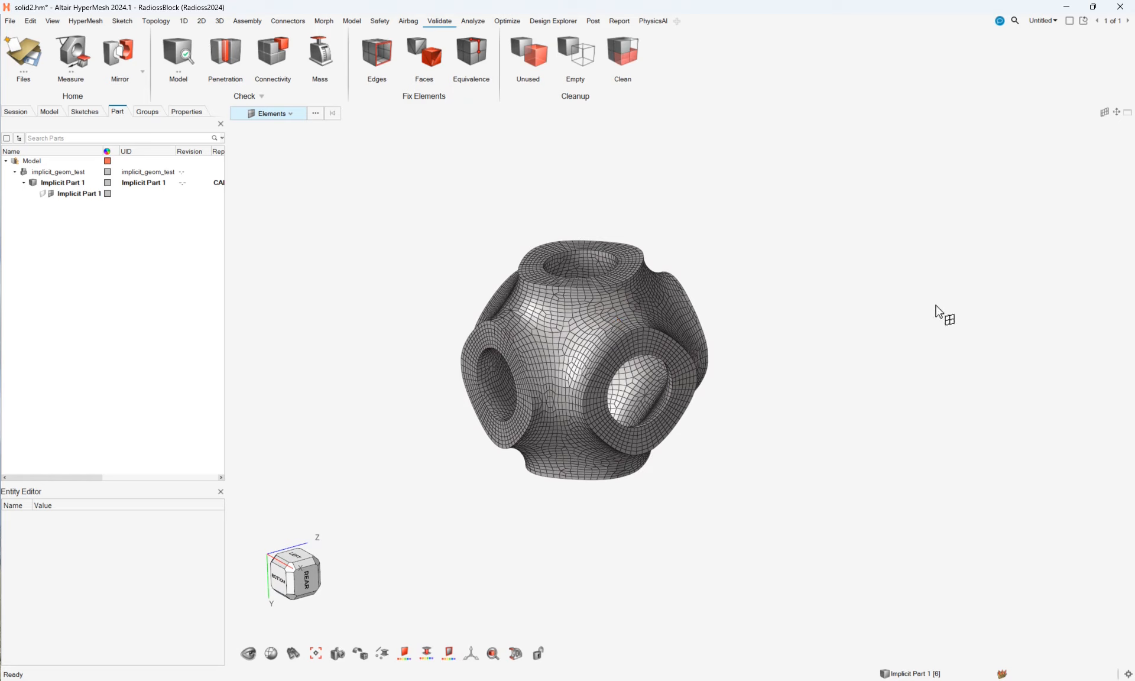
pyautogui.moveTo(767, 310); pyautogui.dragTo(806, 343, button='right')
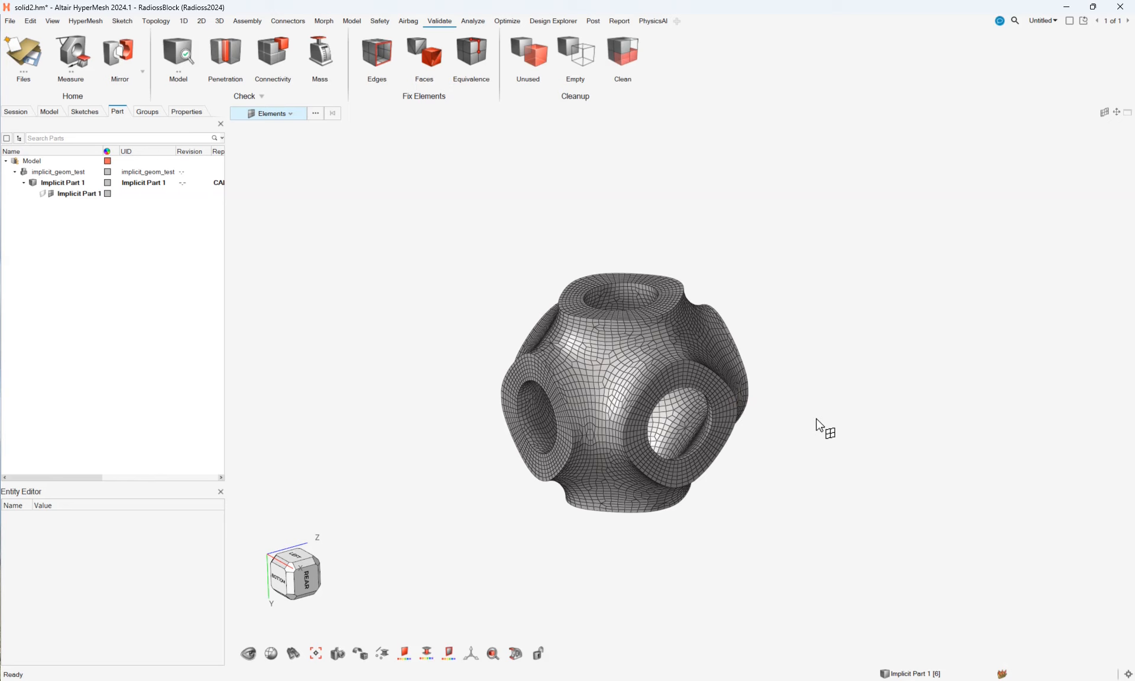
pyautogui.scroll(-2, 825, 414)
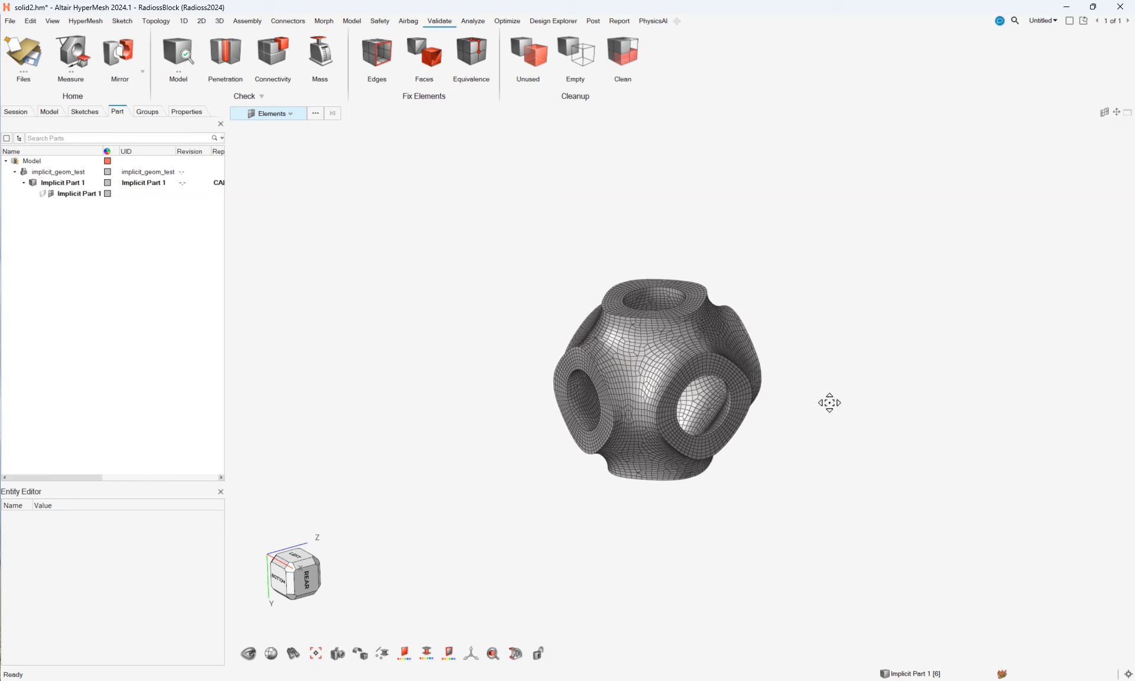
pyautogui.click(201, 22)
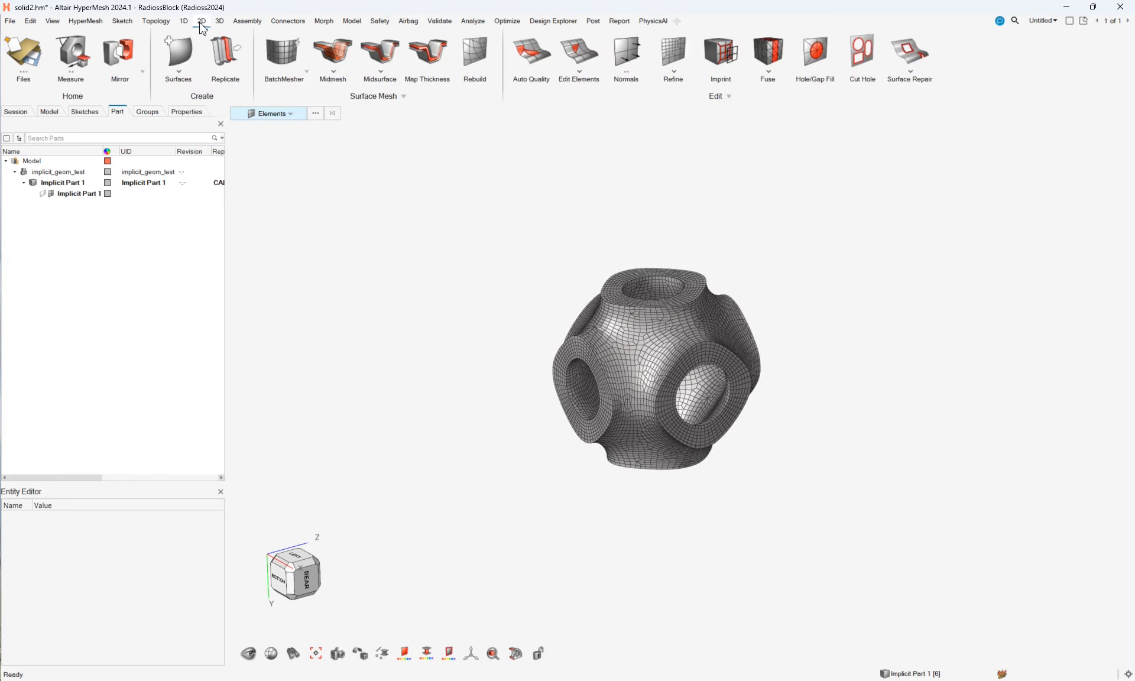
pyautogui.click(225, 52)
pyautogui.scroll(-1, 459, 242)
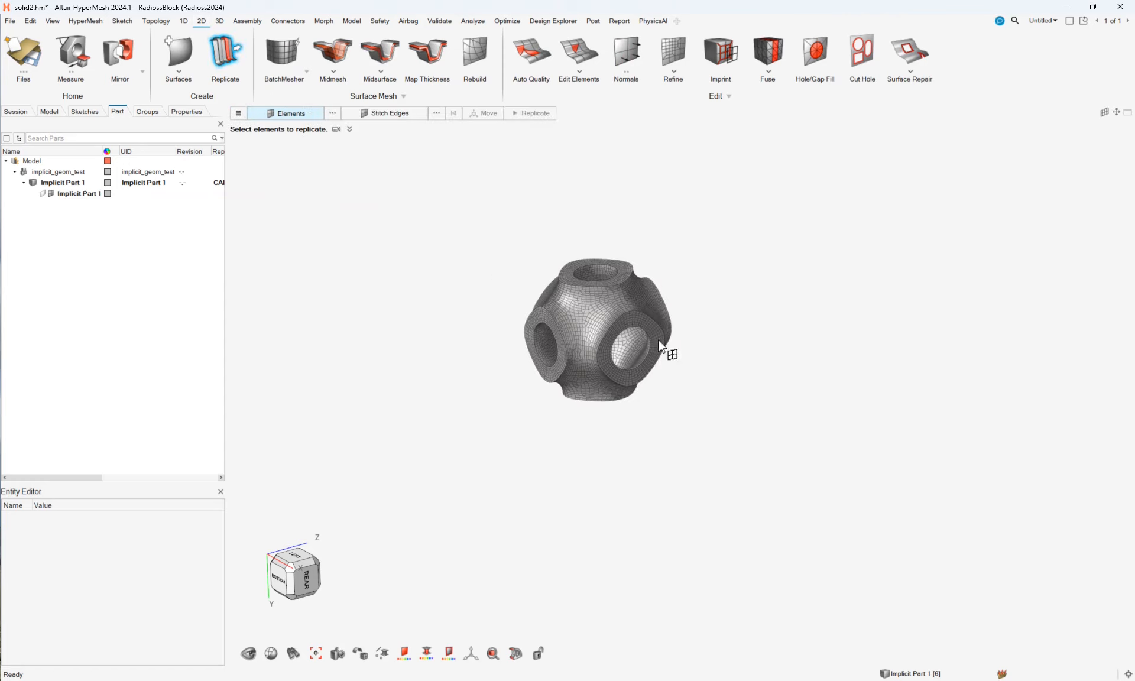
pyautogui.keyDown('ctrl'); pyautogui.moveTo(767, 405); pyautogui.dragTo(726, 415); pyautogui.keyUp('ctrl')
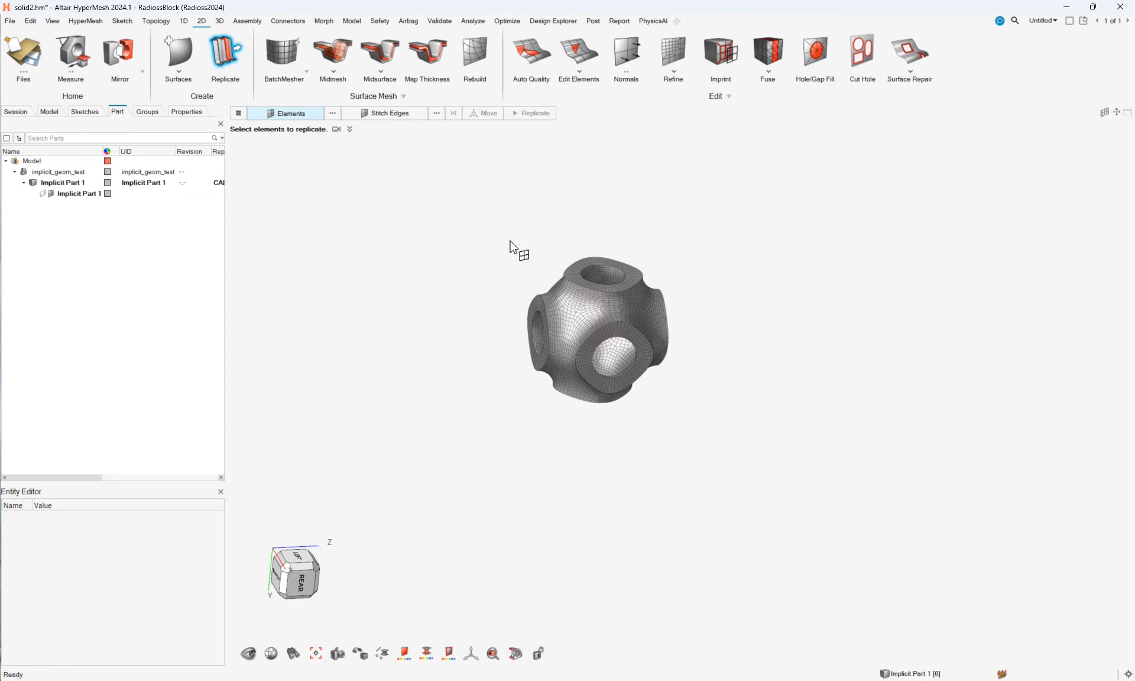
pyautogui.keyDown('shift'); pyautogui.moveTo(500, 232); pyautogui.dragTo(756, 477); pyautogui.keyUp('shift')
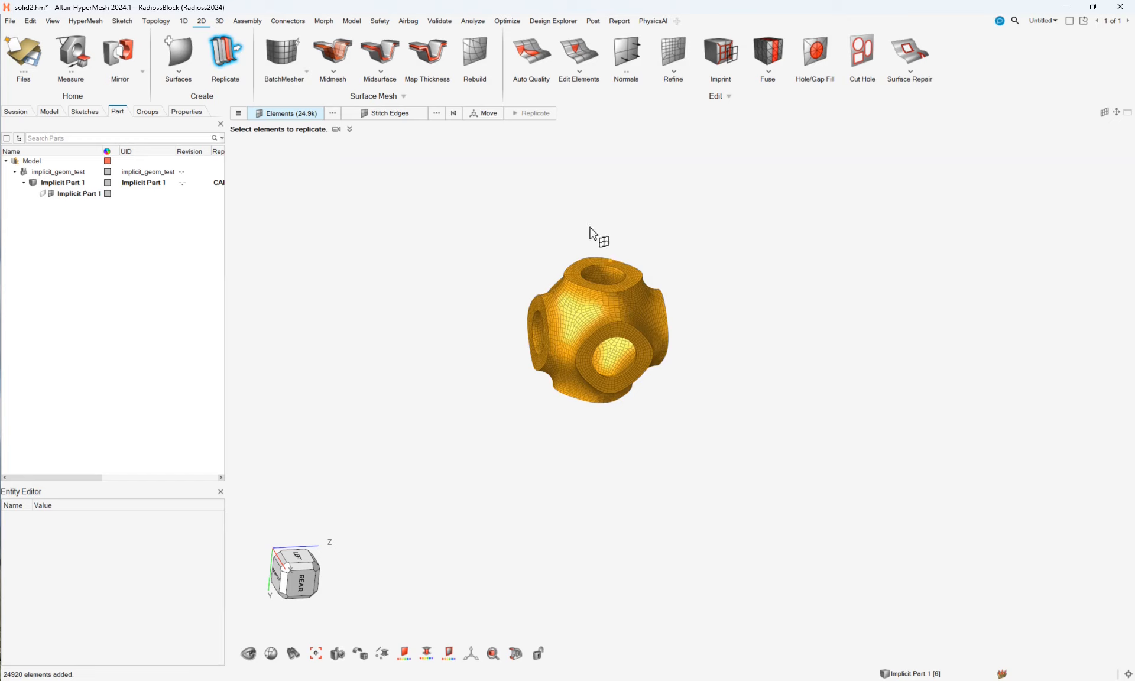
pyautogui.click(476, 114)
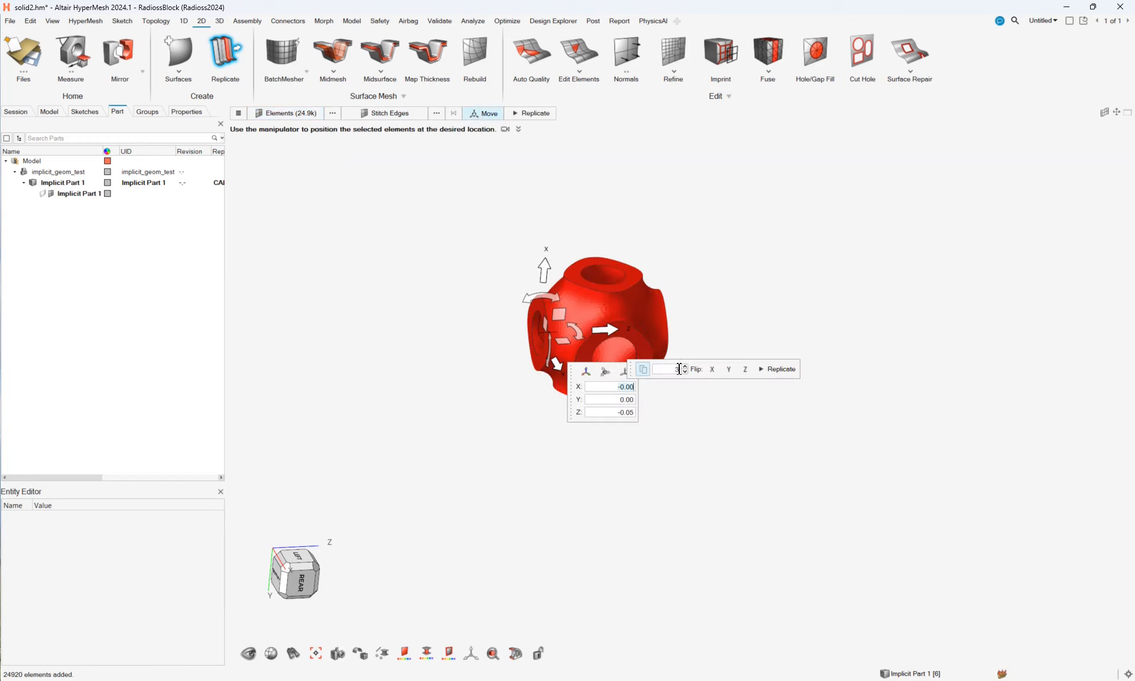
# Step: Set the number of replicated copies to 3 and move the floating coordinate and copy controls away from the mesh
pyautogui.scroll(4, 647, 295)
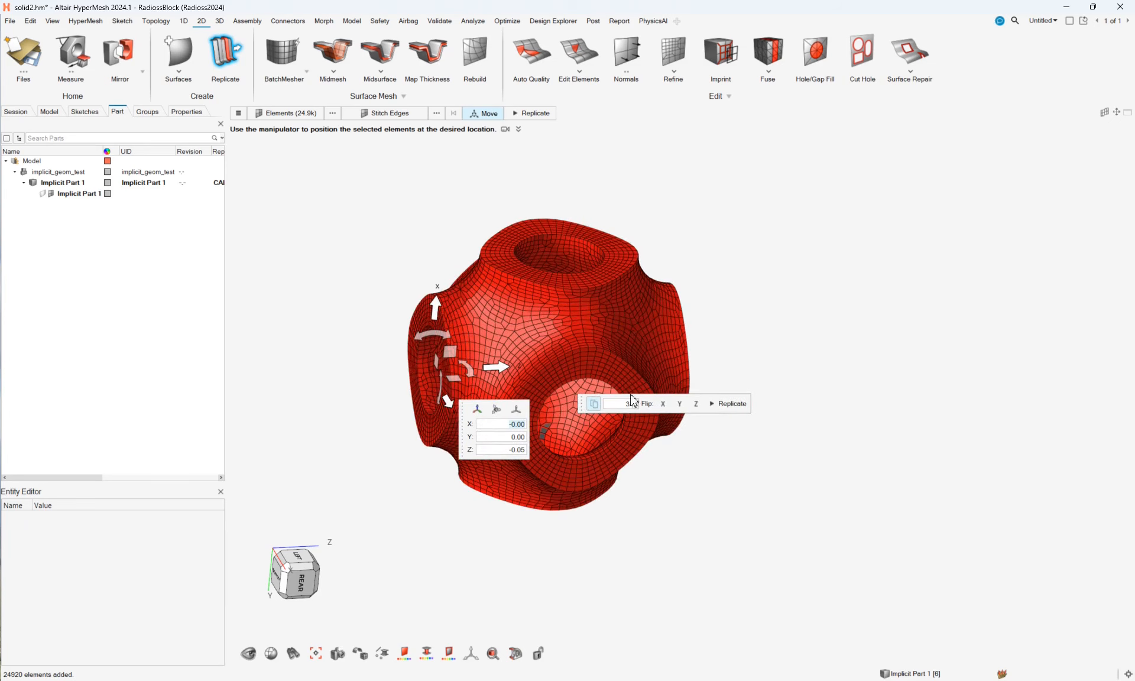
pyautogui.write('3')
pyautogui.scroll(-2, 859, 469)
pyautogui.moveTo(860, 470); pyautogui.dragTo(841, 425, button='middle')
pyautogui.scroll(4, 520, 393)
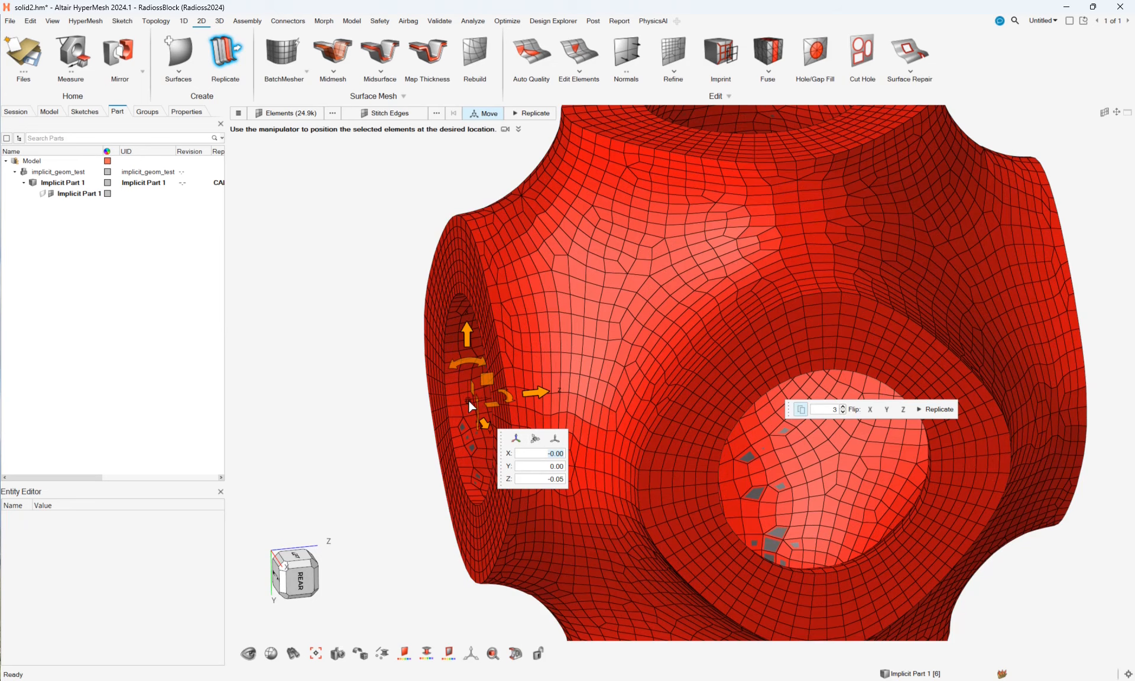
pyautogui.scroll(-5, 657, 362)
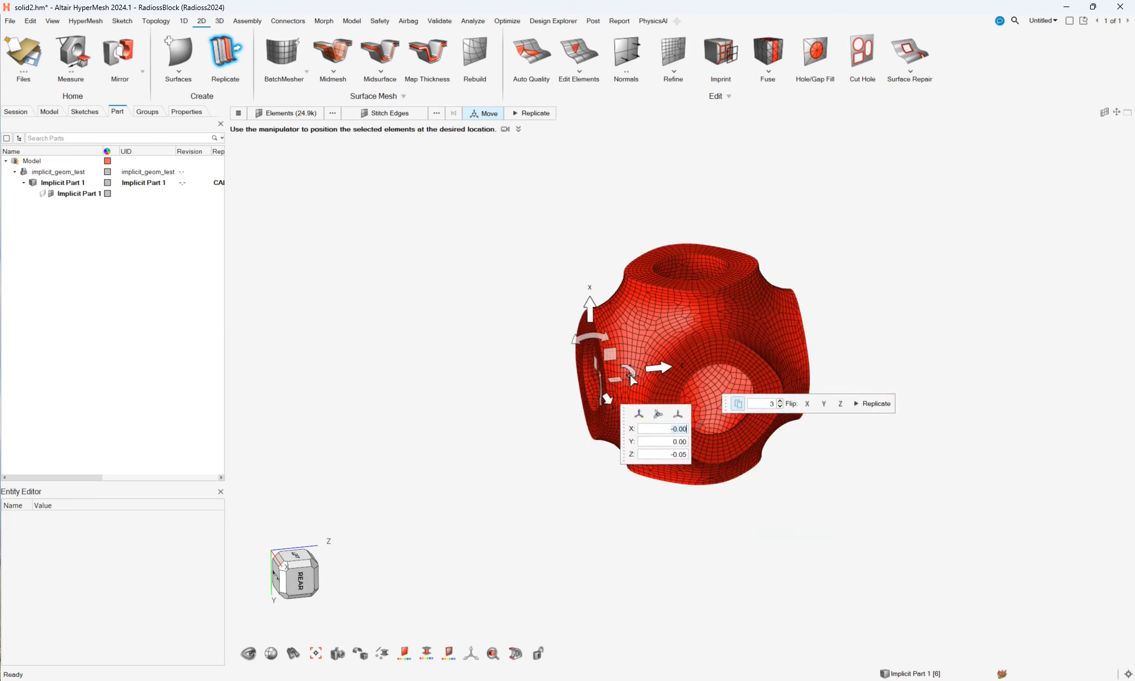
pyautogui.moveTo(631, 378); pyautogui.dragTo(653, 292, button='right')
pyautogui.moveTo(646, 350); pyautogui.dragTo(414, 383)
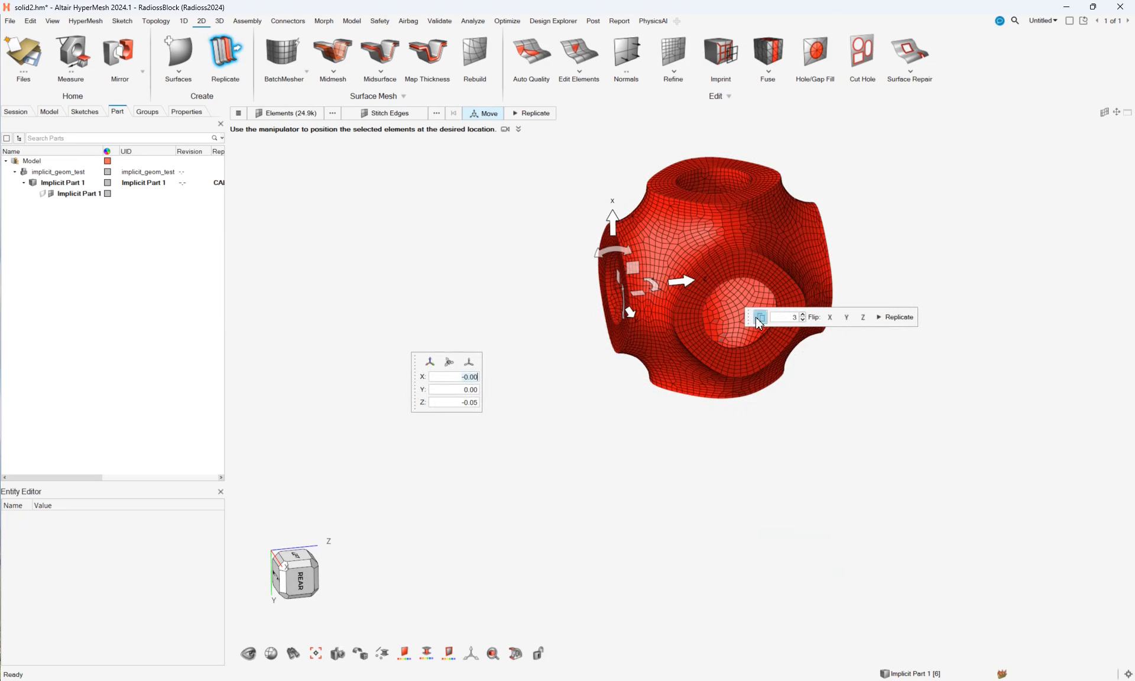
pyautogui.moveTo(746, 320); pyautogui.dragTo(915, 357)
pyautogui.moveTo(848, 399); pyautogui.dragTo(771, 470, button='right')
# Step: Relocate the Move manipulator onto a node on the rim of the negative-Z opening, at X 0.03, Y 0.00, Z -0.05
pyautogui.scroll(5, 721, 401)
pyautogui.moveTo(721, 401); pyautogui.dragTo(856, 409, button='right')
pyautogui.click(850, 401)
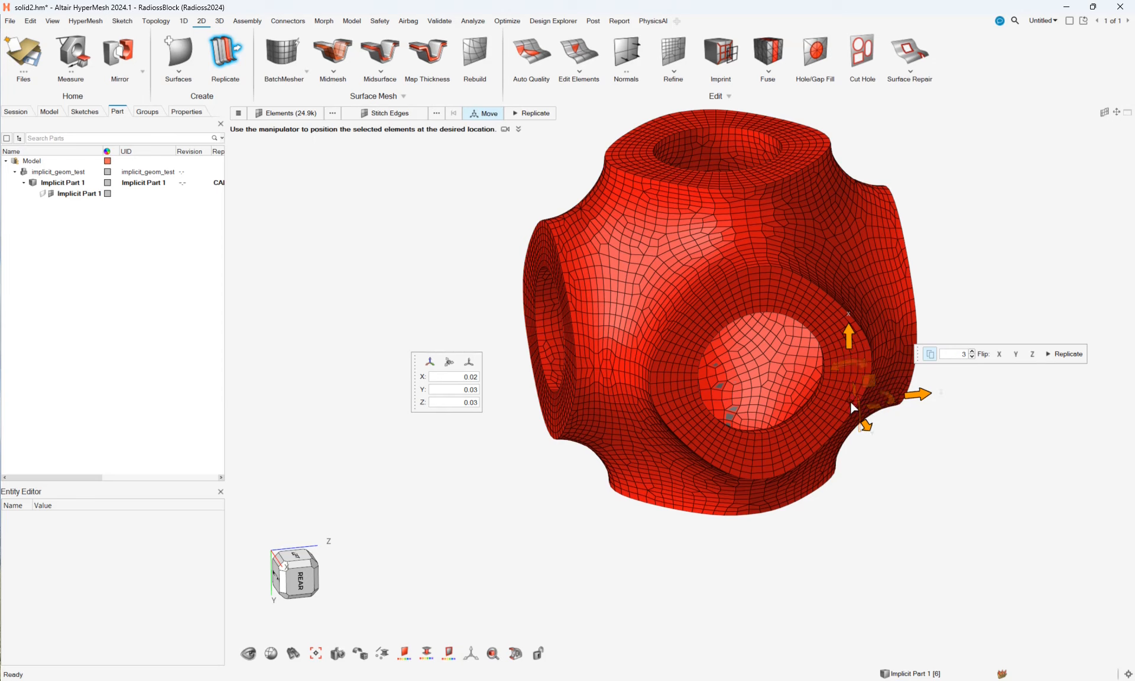
pyautogui.moveTo(849, 403); pyautogui.dragTo(632, 402)
pyautogui.click(577, 369)
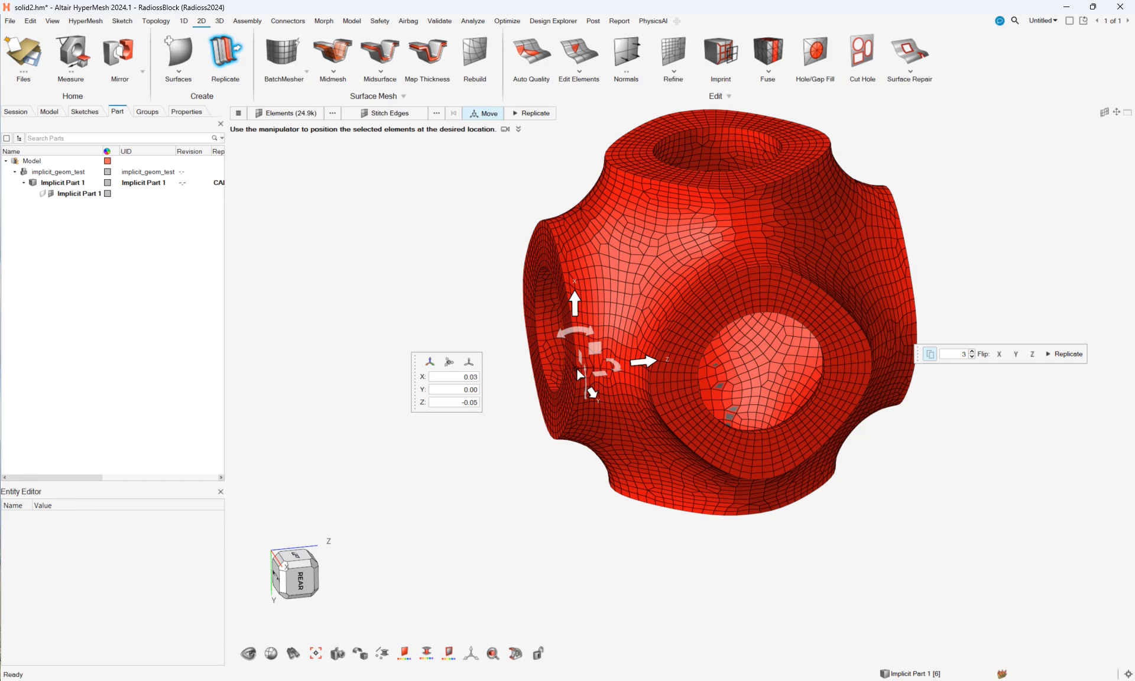
# Step: Snap the manipulator to the matching rim node on the opposite opening at Z 0.05, and replicate the cell in a row along Z
pyautogui.moveTo(577, 368); pyautogui.dragTo(923, 340)
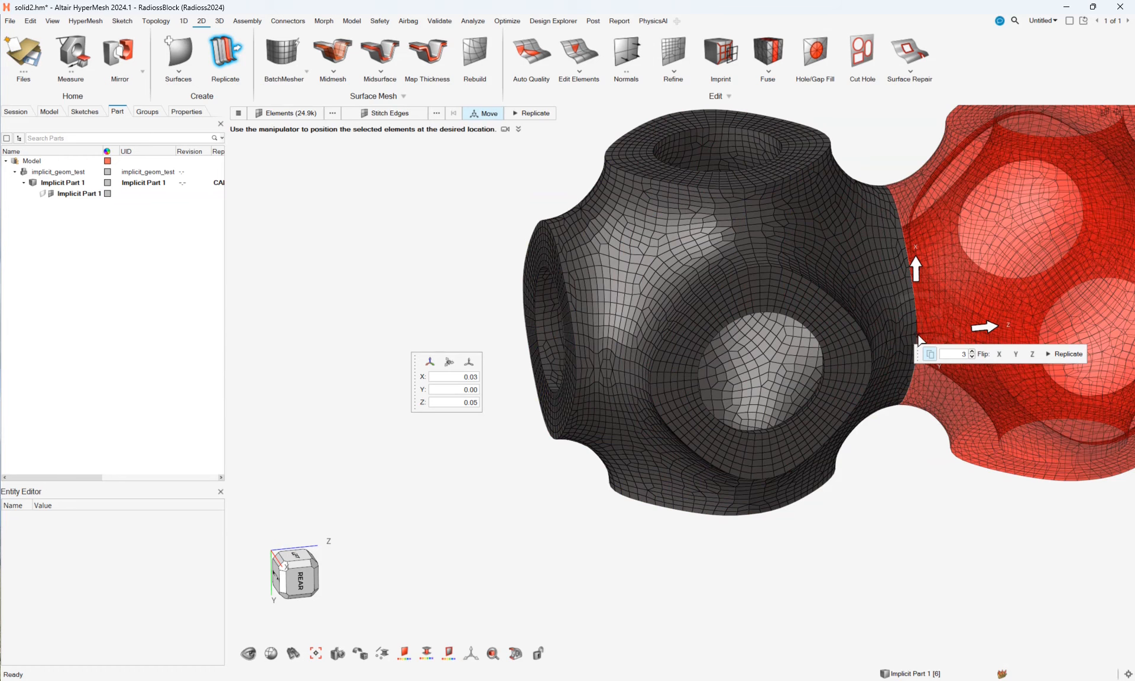
pyautogui.scroll(-3, 882, 393)
pyautogui.moveTo(886, 470); pyautogui.dragTo(869, 423, button='middle')
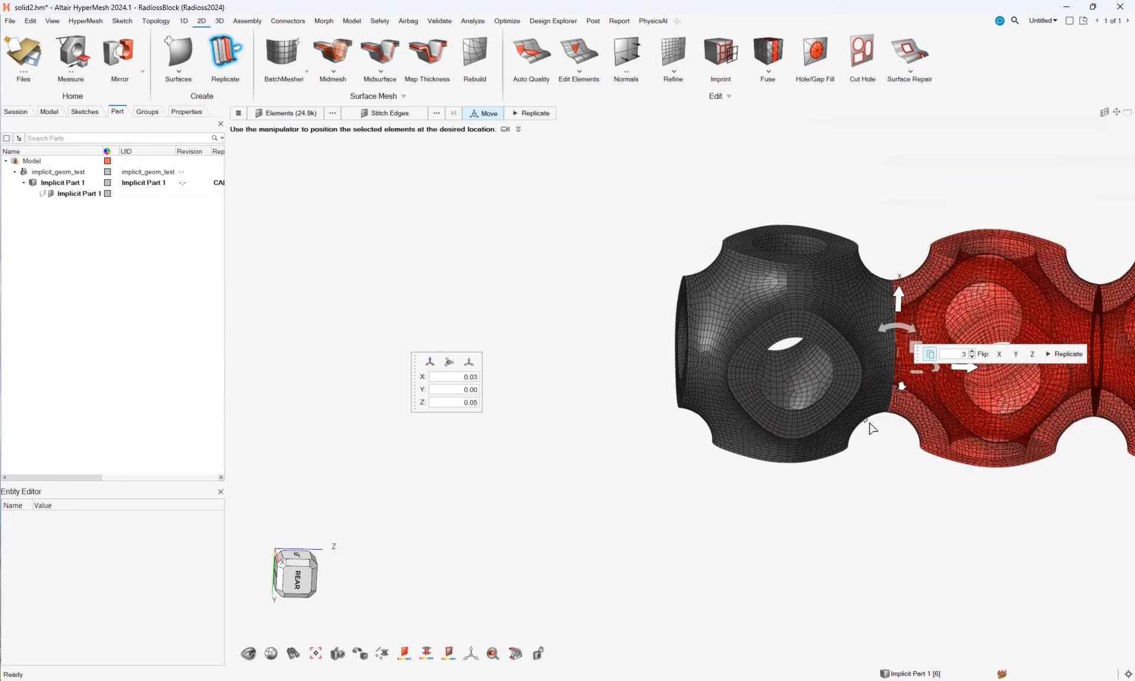
pyautogui.scroll(3, 899, 343)
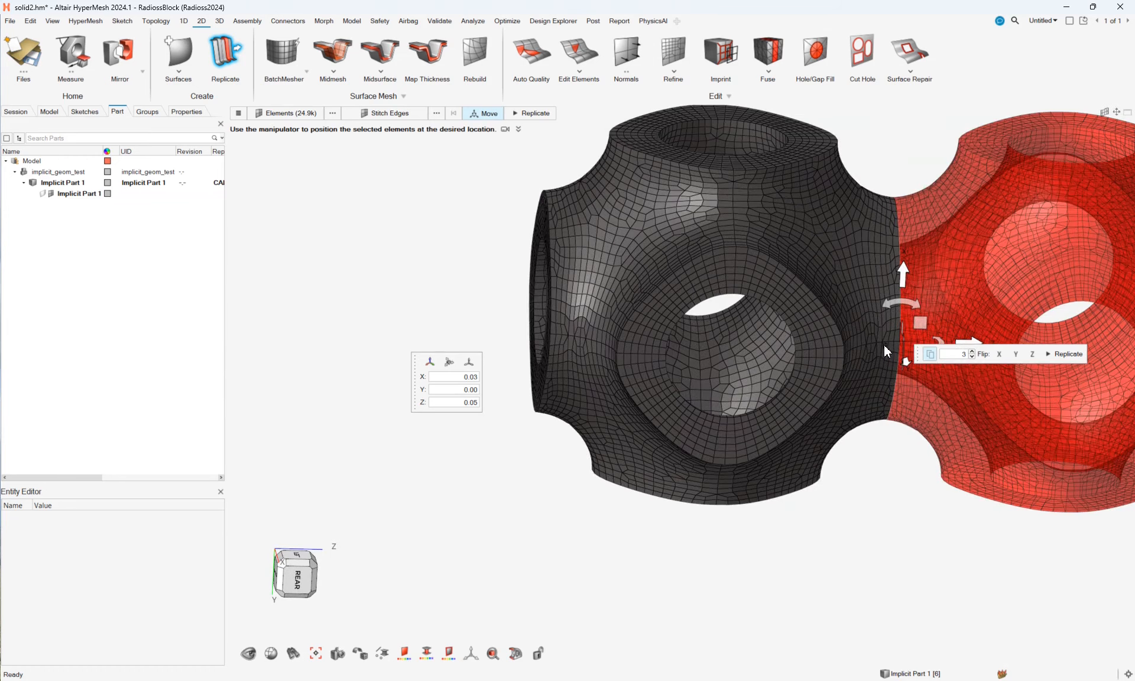
pyautogui.scroll(2, 885, 346)
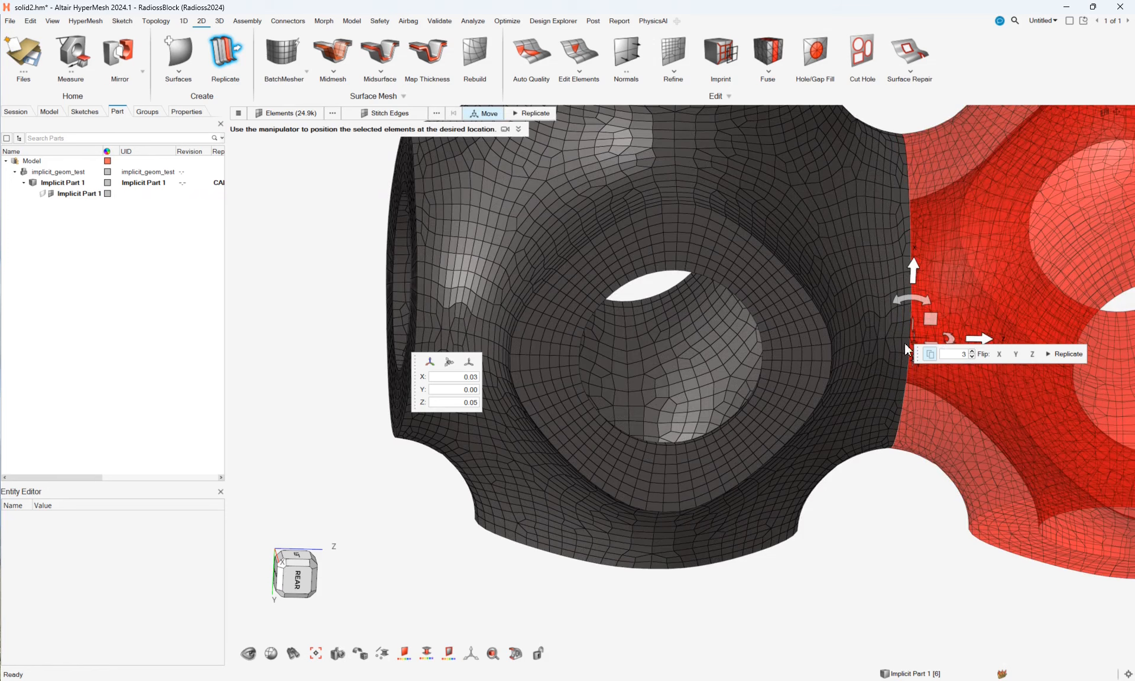
pyautogui.scroll(-6, 934, 503)
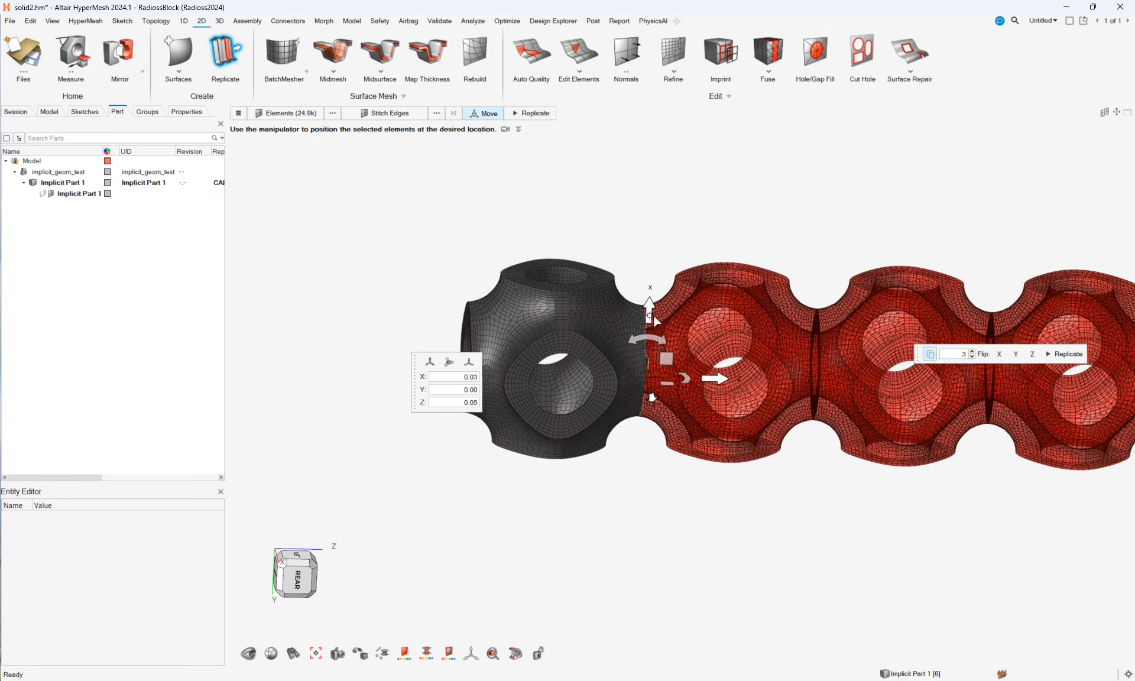
pyautogui.click(1066, 355)
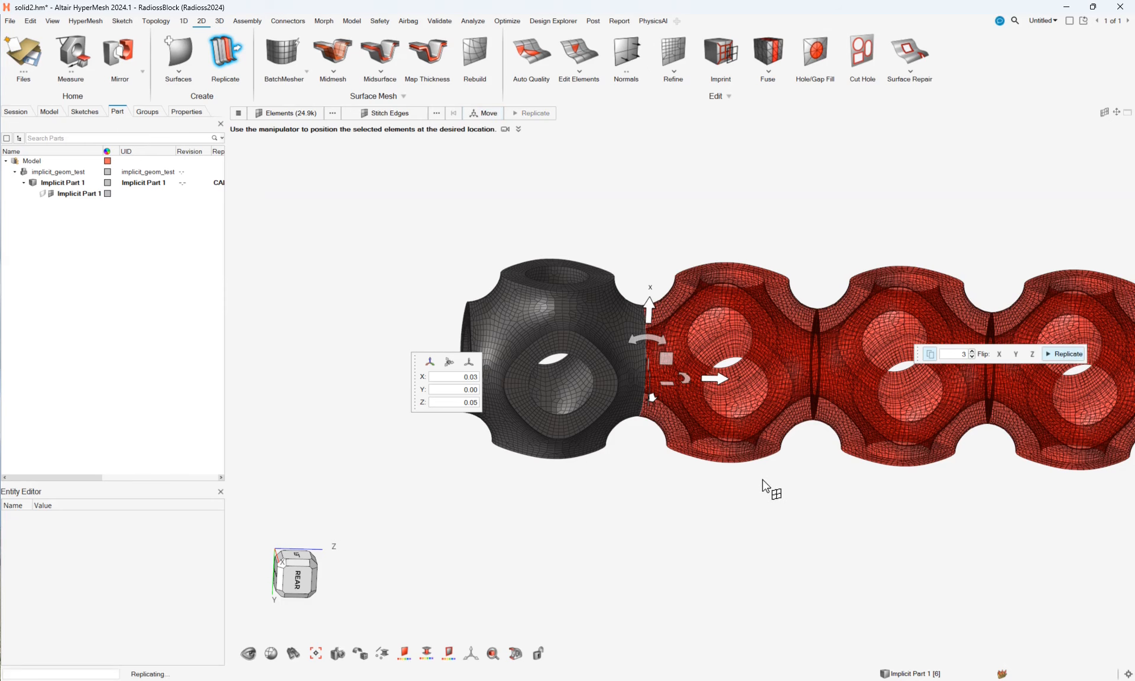
# Step: Examine the mesh at the junctions between neighbouring cells of the replicated row
pyautogui.scroll(4, 663, 384)
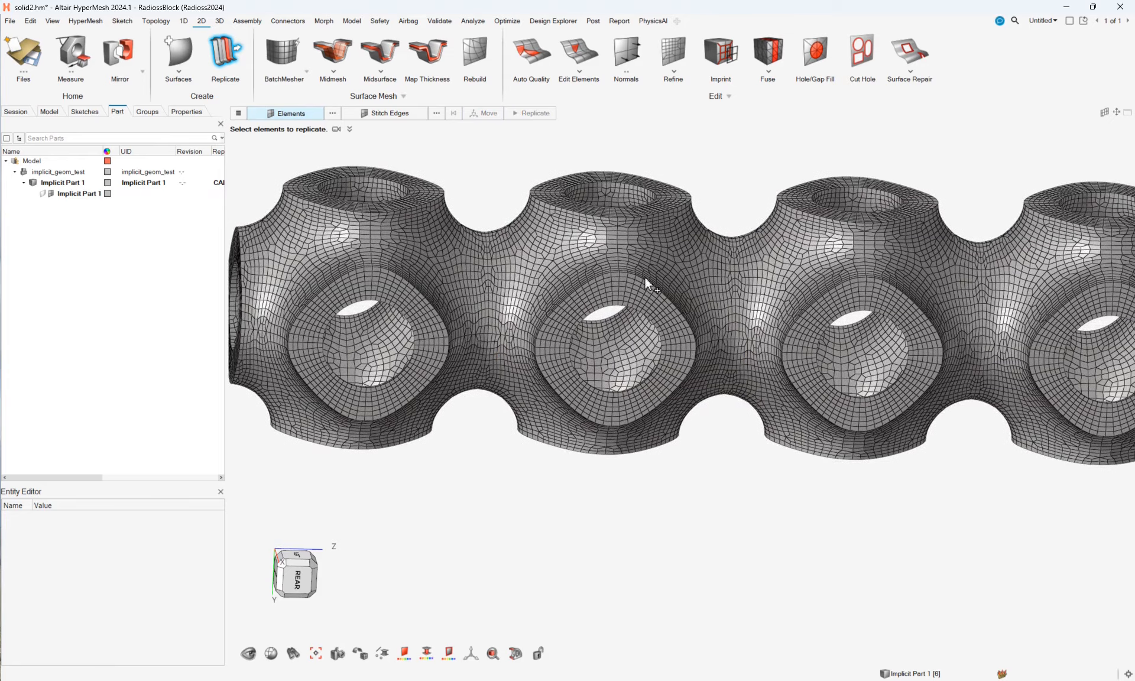
pyautogui.moveTo(807, 389); pyautogui.dragTo(456, 309, button='middle')
pyautogui.scroll(5, 648, 318)
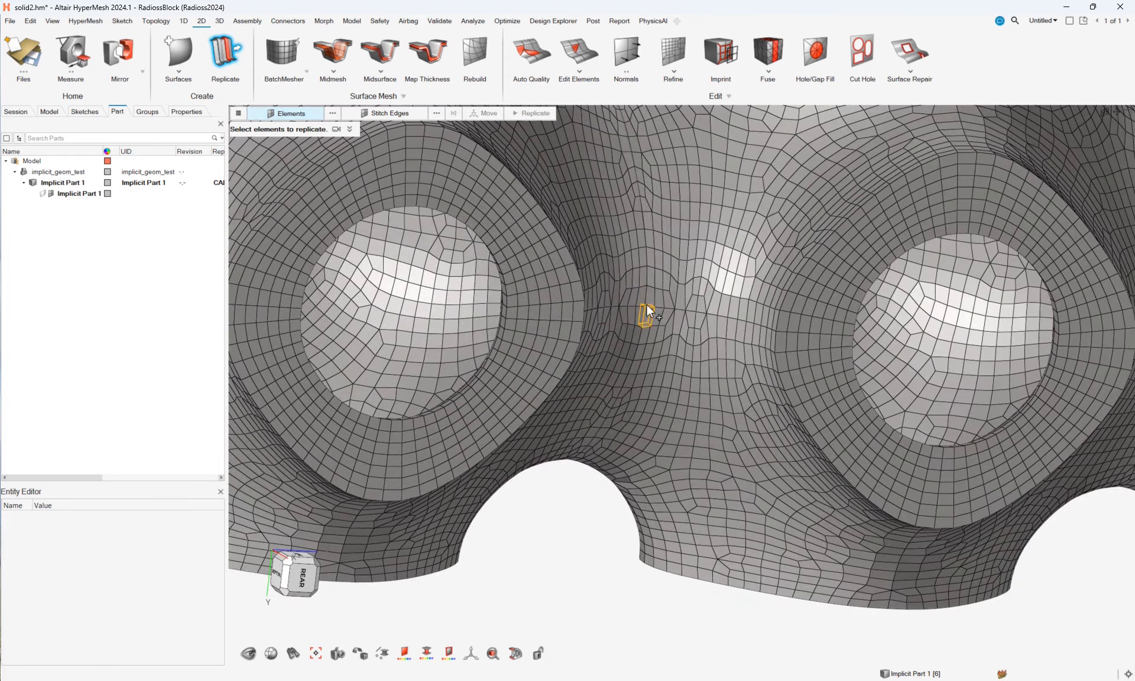
pyautogui.scroll(-5, 646, 303)
pyautogui.scroll(3, 624, 200)
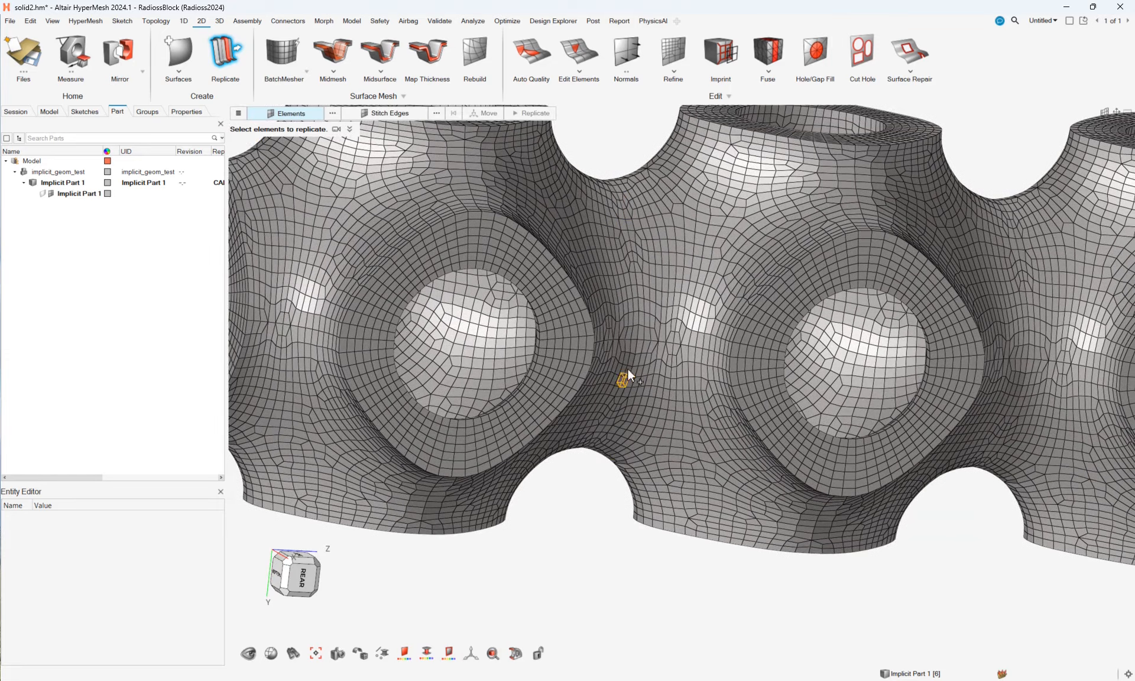
pyautogui.scroll(-3, 616, 349)
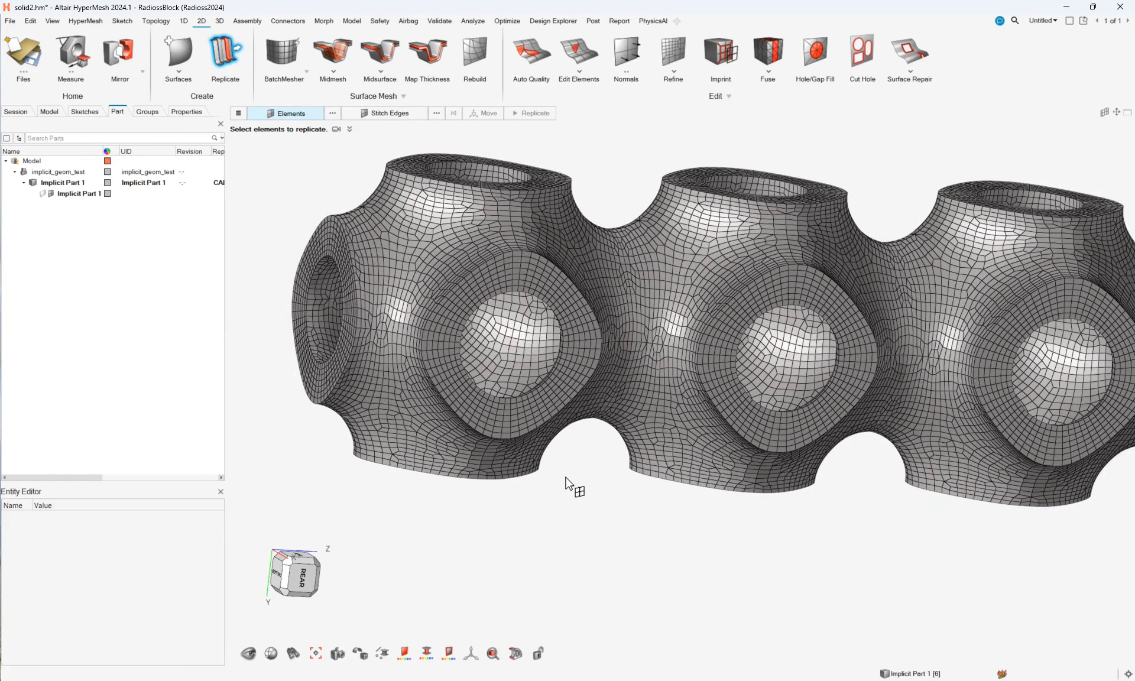
pyautogui.keyDown('ctrl'); pyautogui.moveTo(664, 385); pyautogui.dragTo(858, 211); pyautogui.keyUp('ctrl')
pyautogui.moveTo(858, 211); pyautogui.dragTo(764, 280, button='right')
pyautogui.moveTo(764, 281); pyautogui.dragTo(774, 386, button='middle')
pyautogui.scroll(-3, 781, 284)
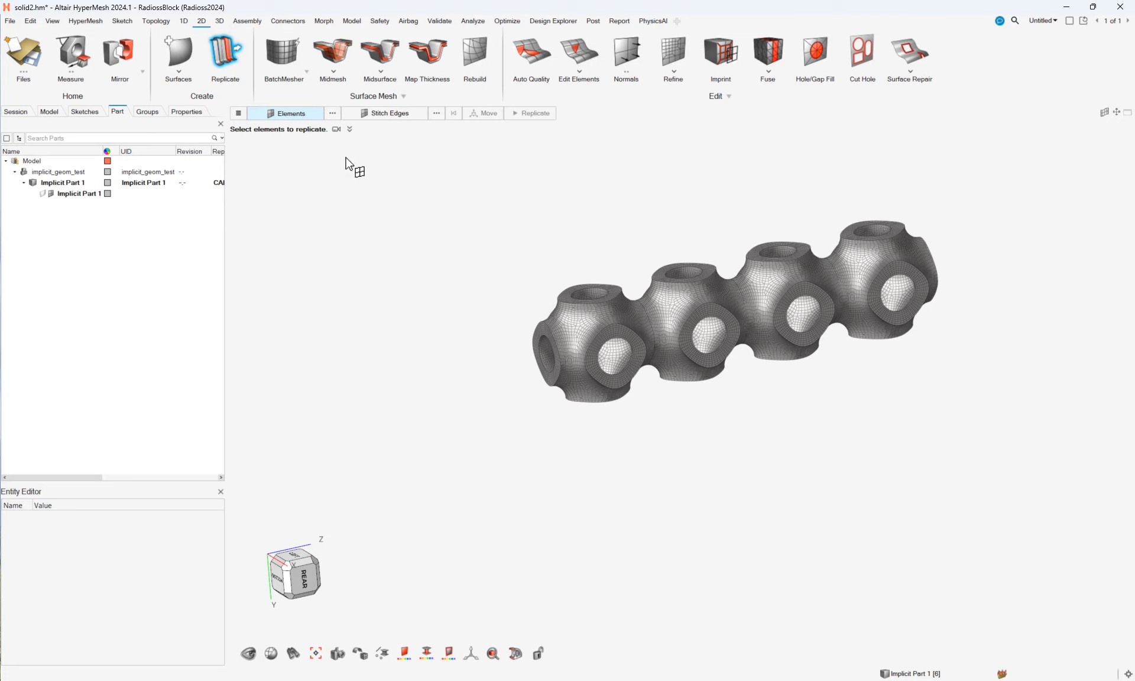
# Step: Select all elements of the four-cell row, activate the Move manipulator, and set the number of copies to 2
pyautogui.moveTo(481, 172); pyautogui.dragTo(1007, 456)
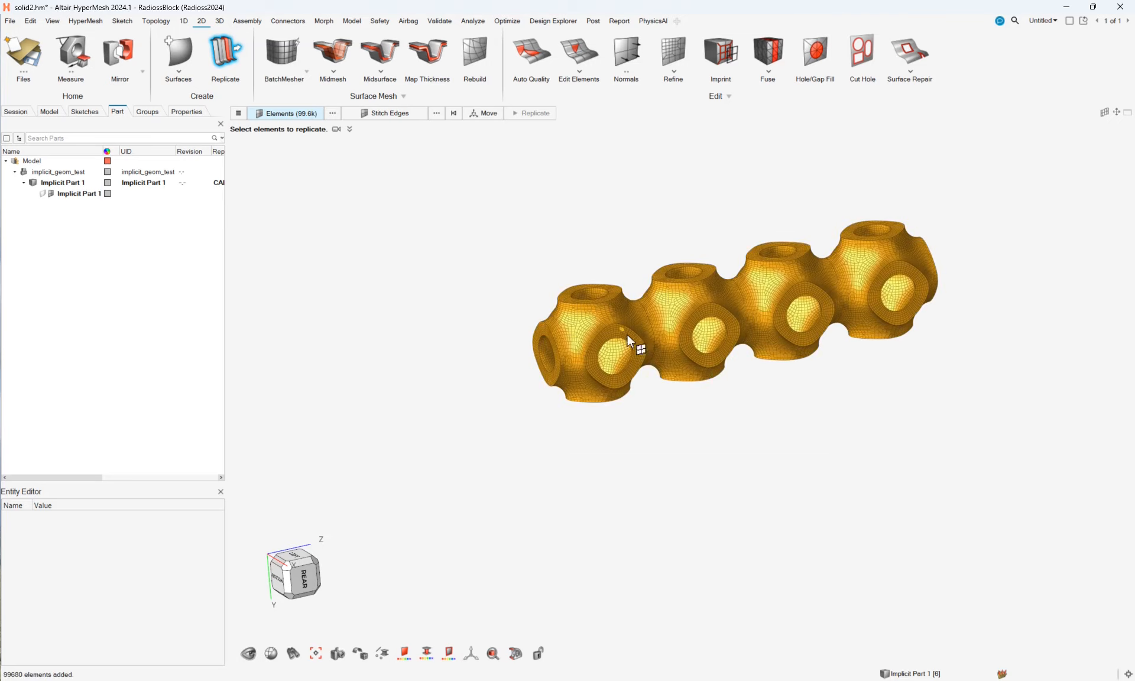
pyautogui.click(485, 114)
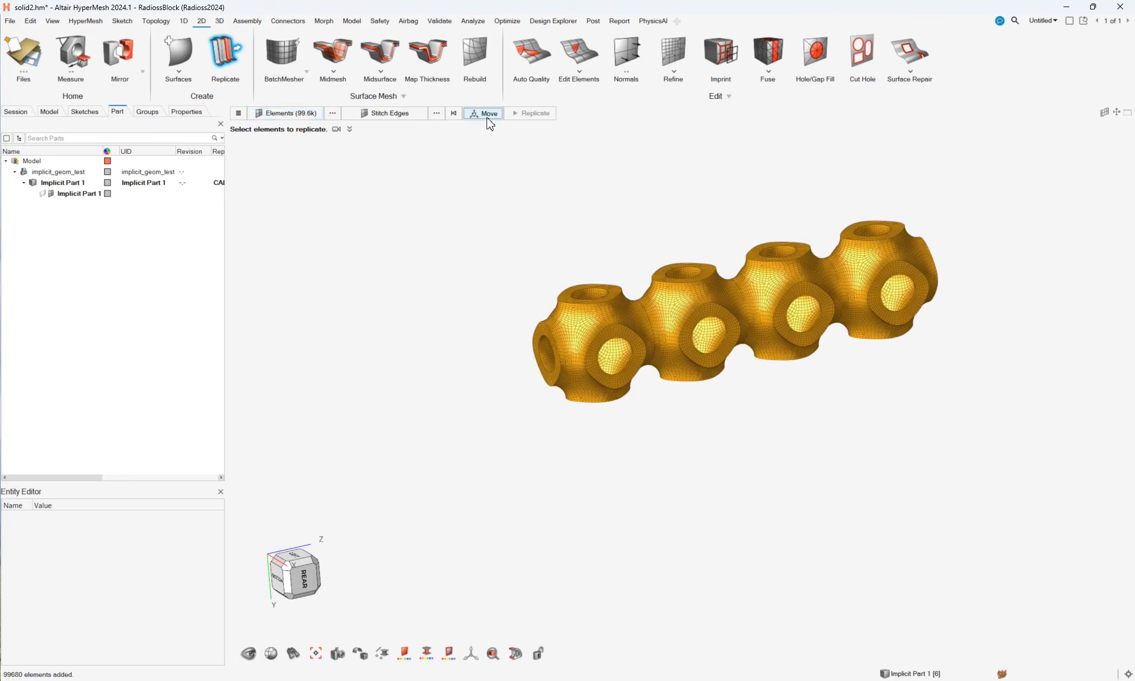
pyautogui.click(947, 354)
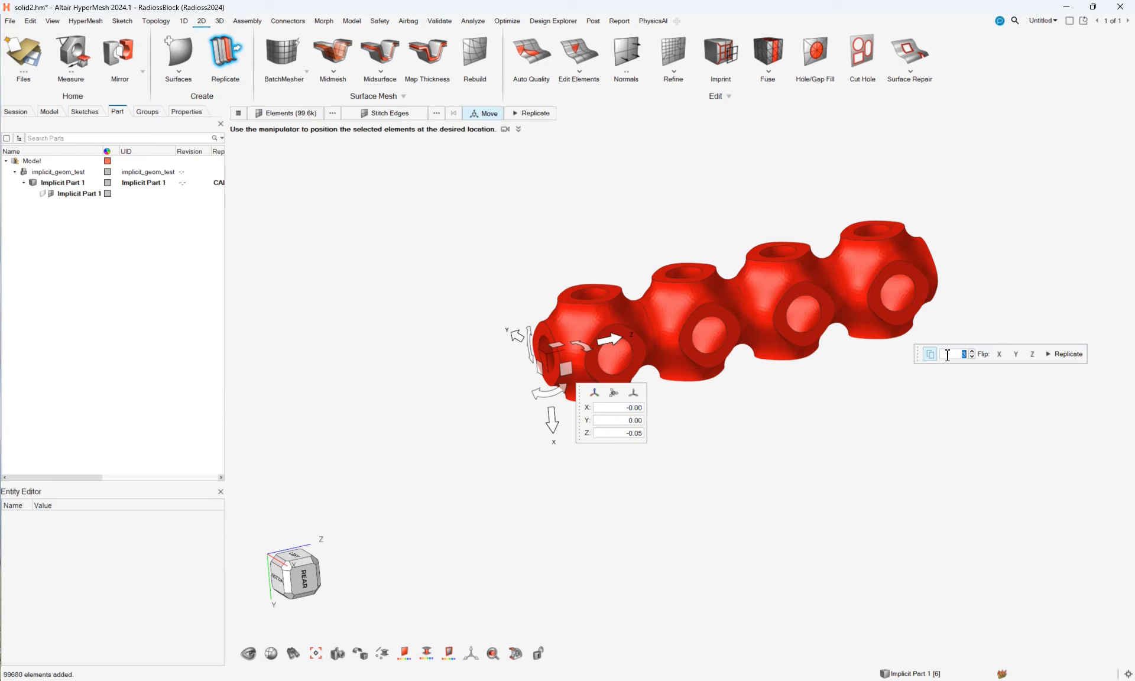
pyautogui.write('2')
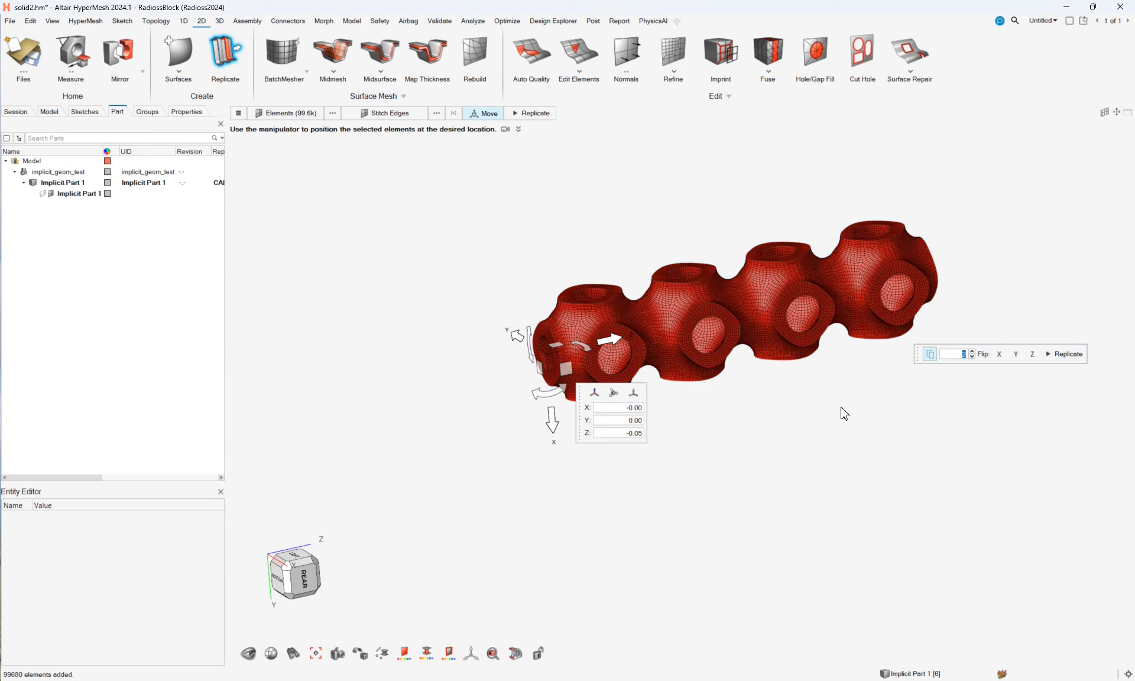
# Step: Relocate the Move manipulator onto a rim node of the front cell's negative-X opening, at X -0.05, Y 0.00, Z -0.03
pyautogui.moveTo(783, 399); pyautogui.dragTo(871, 372, button='middle')
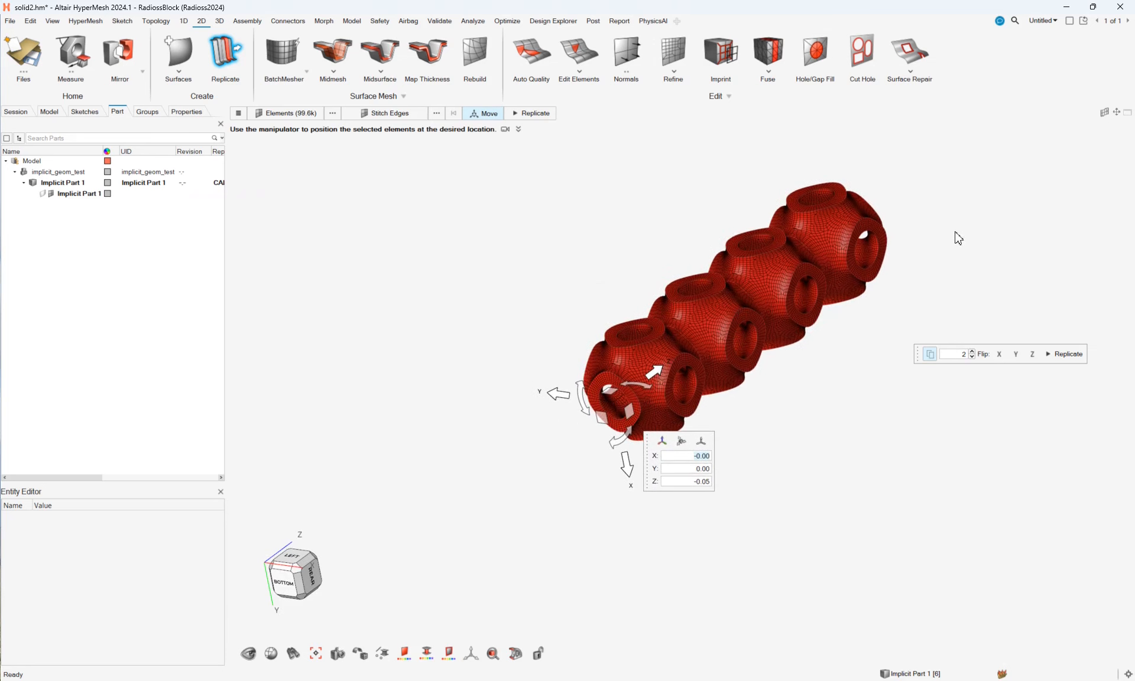
pyautogui.scroll(2, 852, 353)
pyautogui.scroll(3, 559, 401)
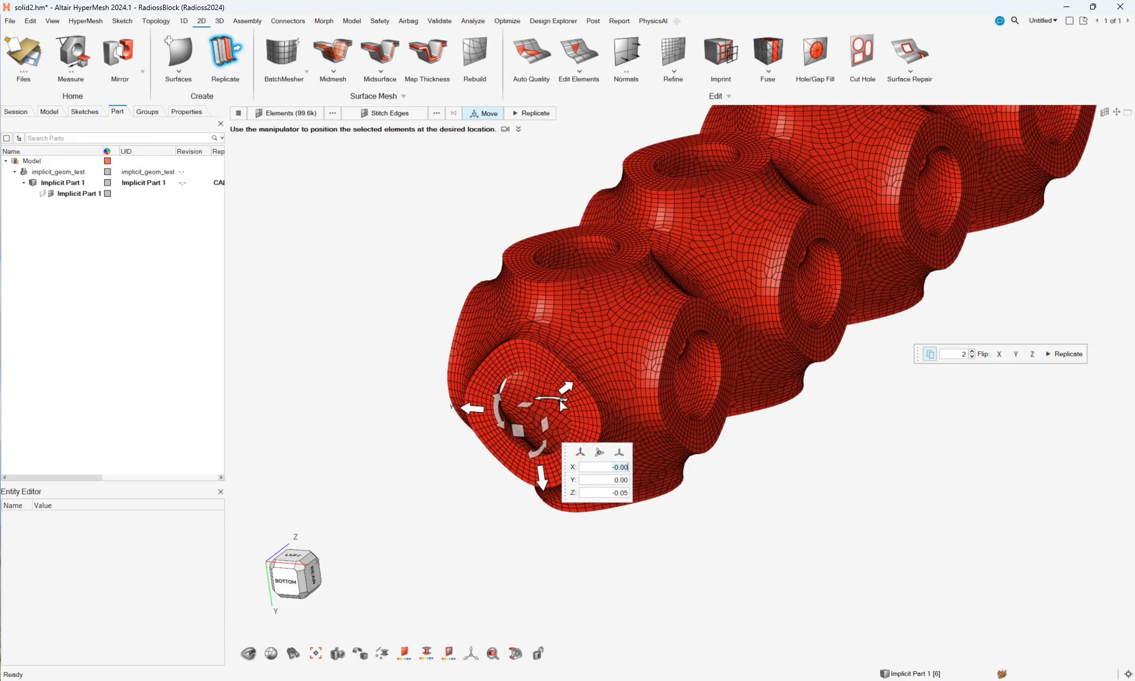
pyautogui.moveTo(563, 398); pyautogui.dragTo(640, 343, button='middle')
pyautogui.scroll(3, 640, 342)
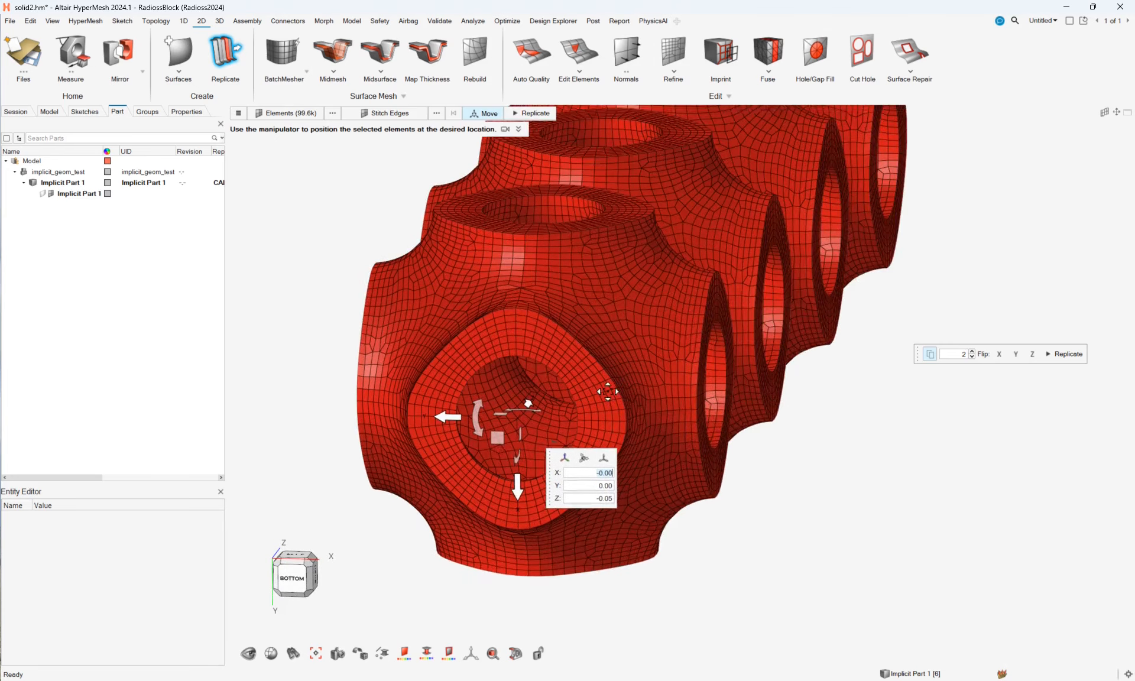
pyautogui.moveTo(512, 439); pyautogui.dragTo(633, 405, button='right')
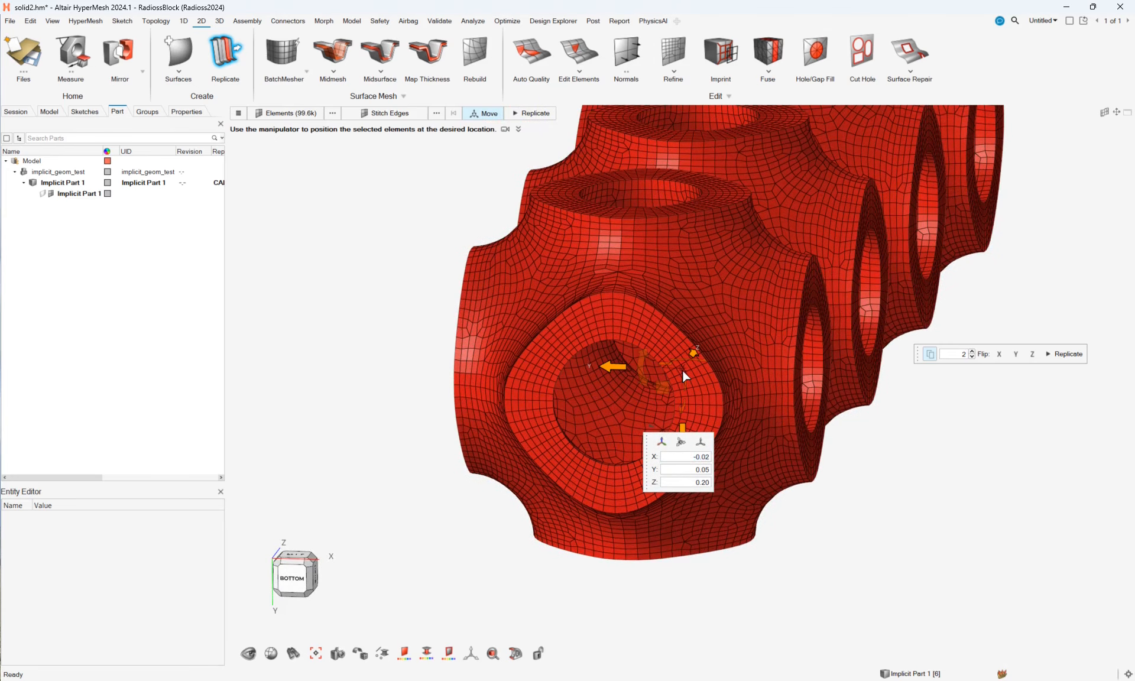
pyautogui.moveTo(682, 370); pyautogui.dragTo(454, 390)
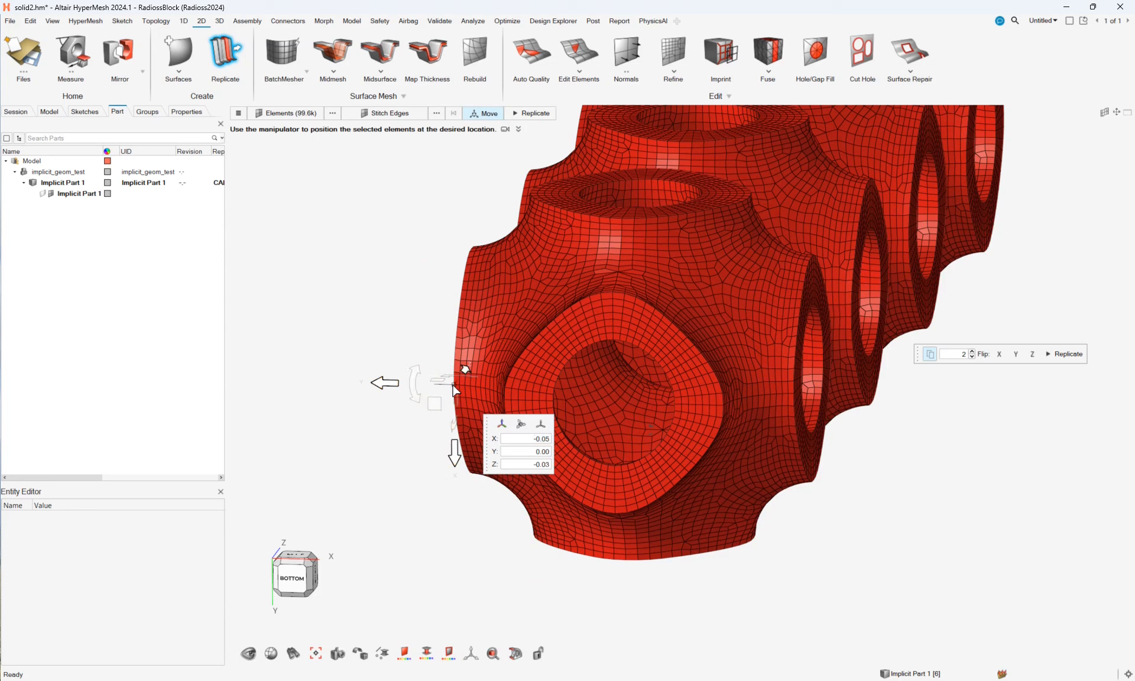
# Step: Snap the manipulator to the matching rim node on the opposite opening at X 0.05, and replicate the row twice along X
pyautogui.moveTo(747, 384); pyautogui.dragTo(792, 394)
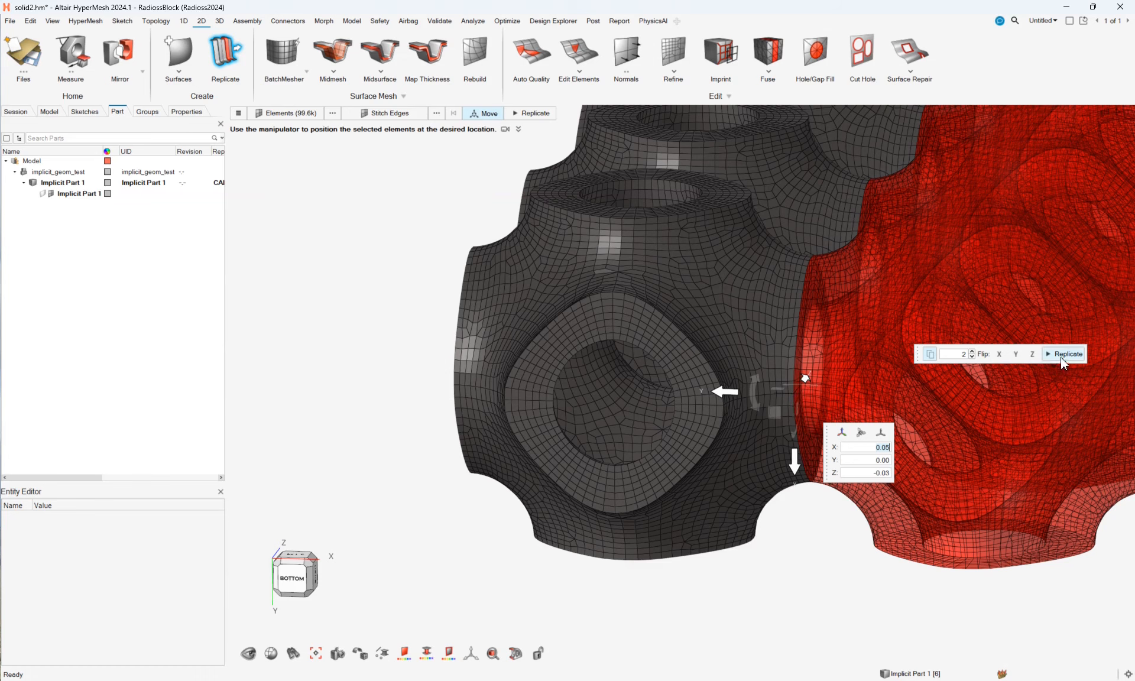
pyautogui.scroll(-4, 982, 459)
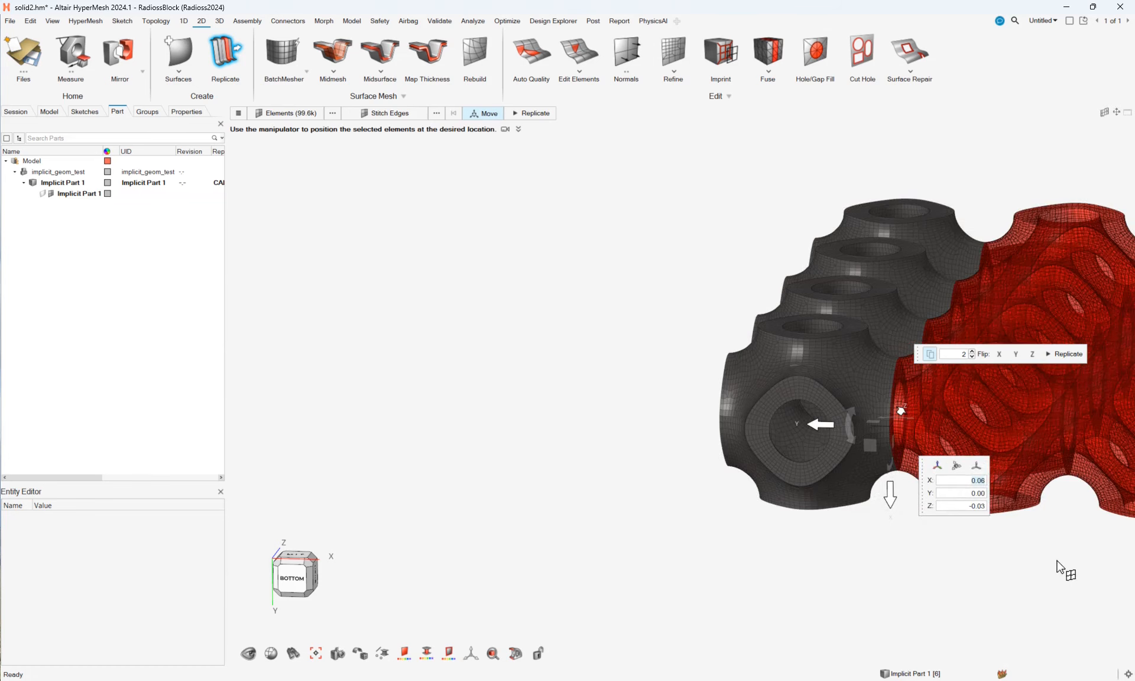
pyautogui.keyDown('ctrl'); pyautogui.moveTo(1063, 569); pyautogui.dragTo(818, 562, button='right'); pyautogui.keyUp('ctrl')
pyautogui.click(1067, 354)
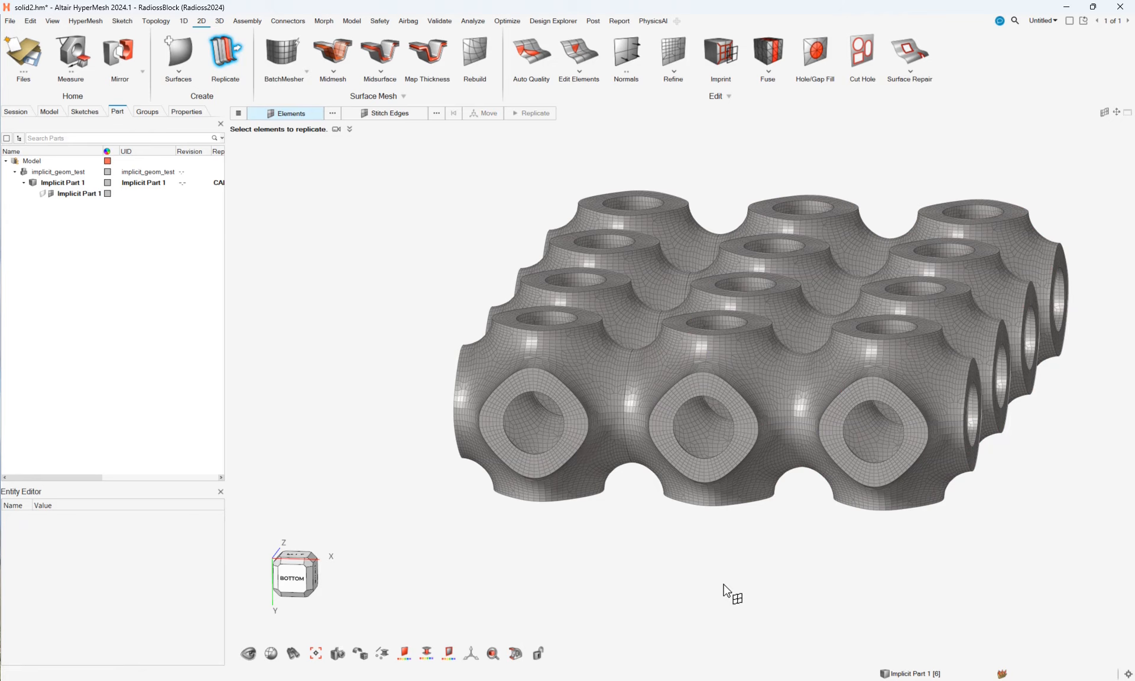
# Step: Check the joints between the replicated rows, select all elements of the layer, and activate the Move manipulator
pyautogui.scroll(-2, 758, 400)
pyautogui.scroll(6, 764, 407)
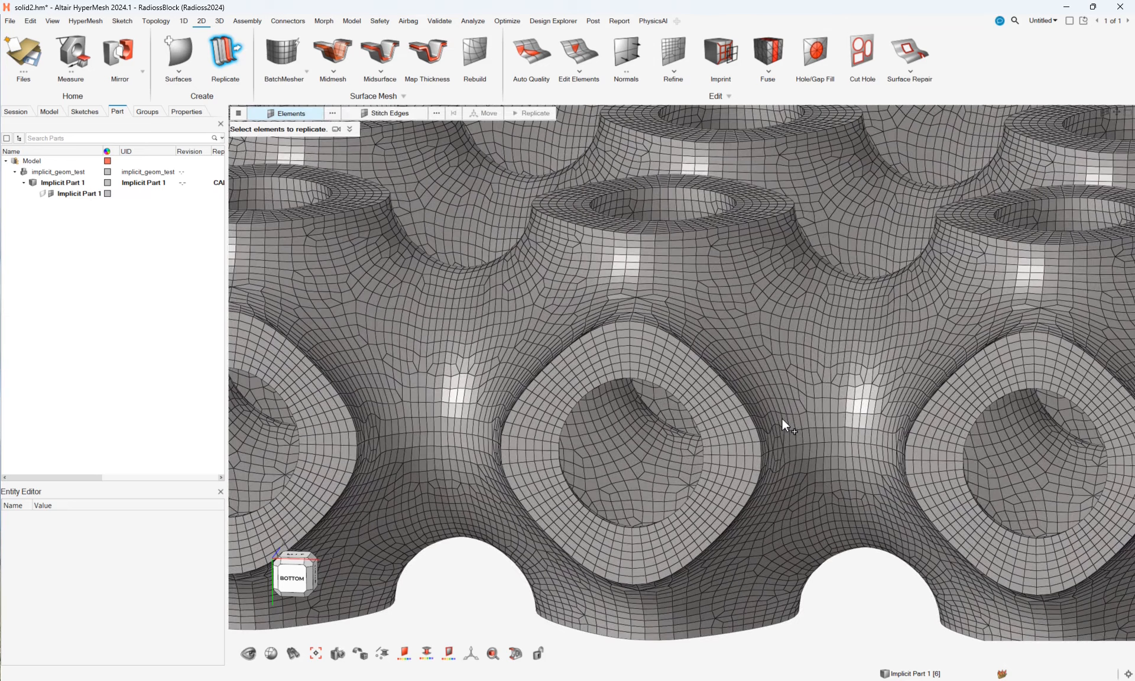
pyautogui.scroll(-5, 781, 421)
pyautogui.keyDown('ctrl'); pyautogui.moveTo(782, 403); pyautogui.dragTo(615, 391, button='right'); pyautogui.keyUp('ctrl')
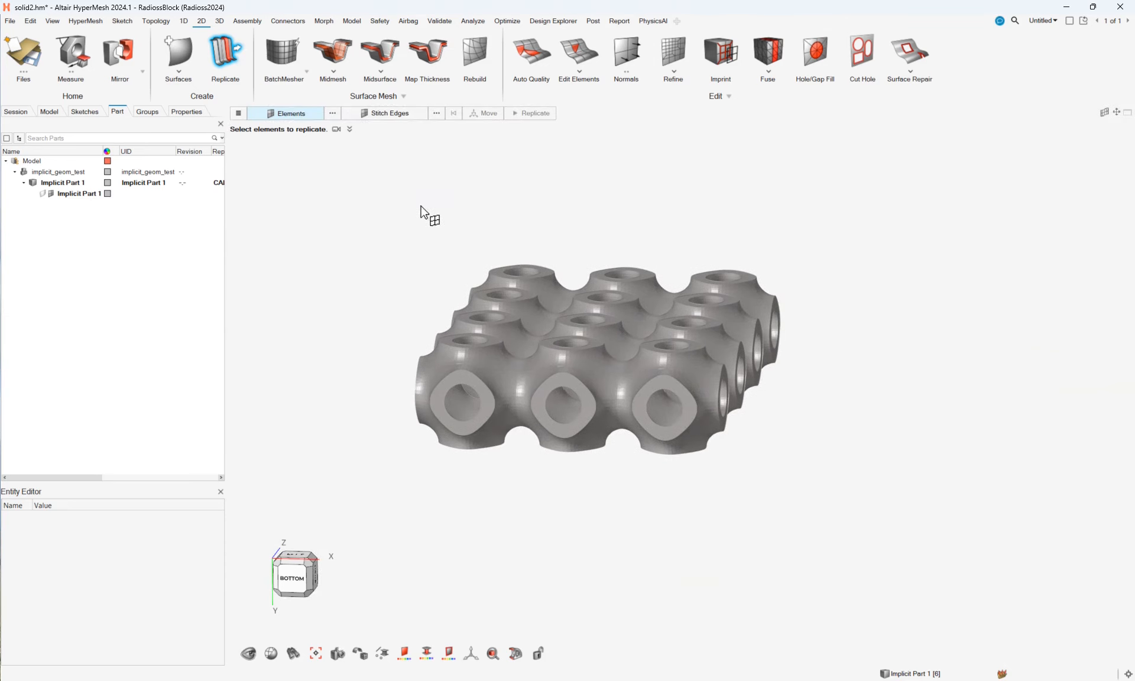
pyautogui.keyDown('shift'); pyautogui.moveTo(366, 225); pyautogui.dragTo(991, 584); pyautogui.keyUp('shift')
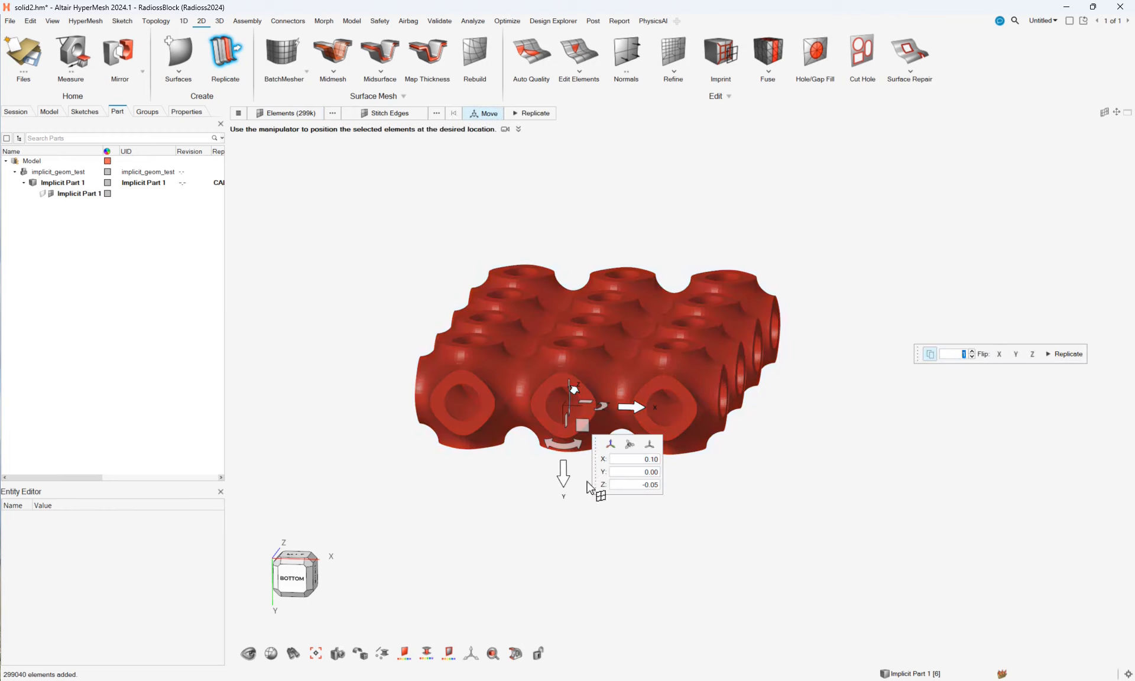
# Step: Snap the manipulator to the middle cell's rim node at X 0.10, Y -0.05, Z -0.03, and replicate the layer once along negative Y
pyautogui.scroll(4, 550, 417)
pyautogui.scroll(3, 551, 413)
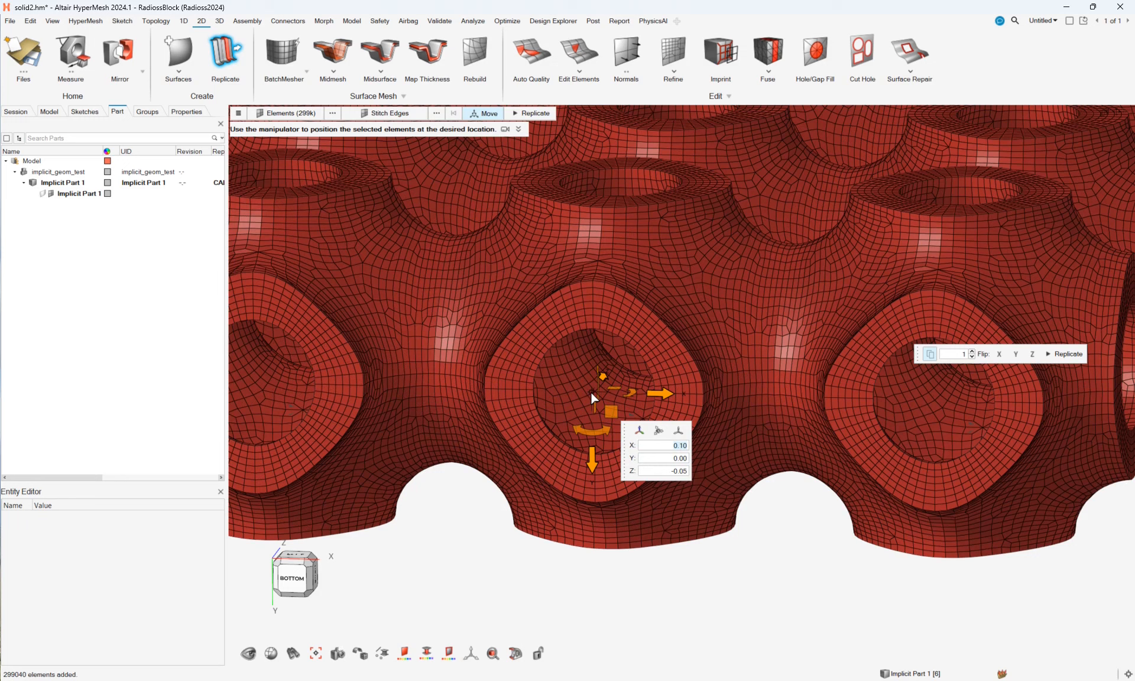
pyautogui.moveTo(590, 392); pyautogui.dragTo(601, 209)
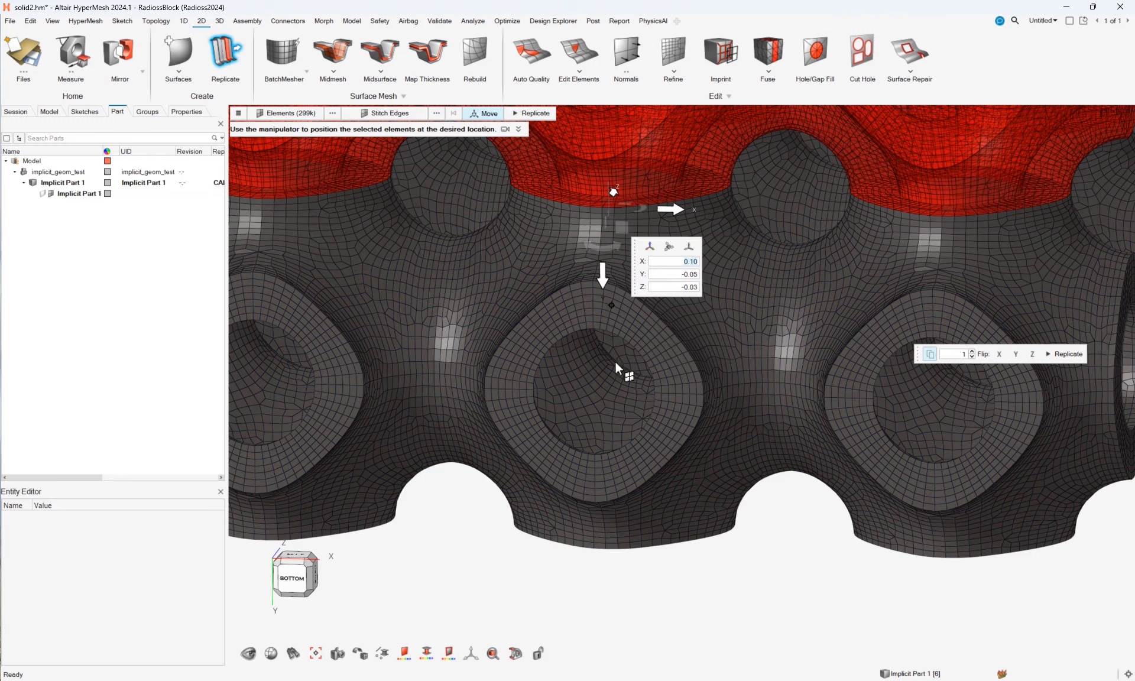
pyautogui.scroll(-3, 685, 393)
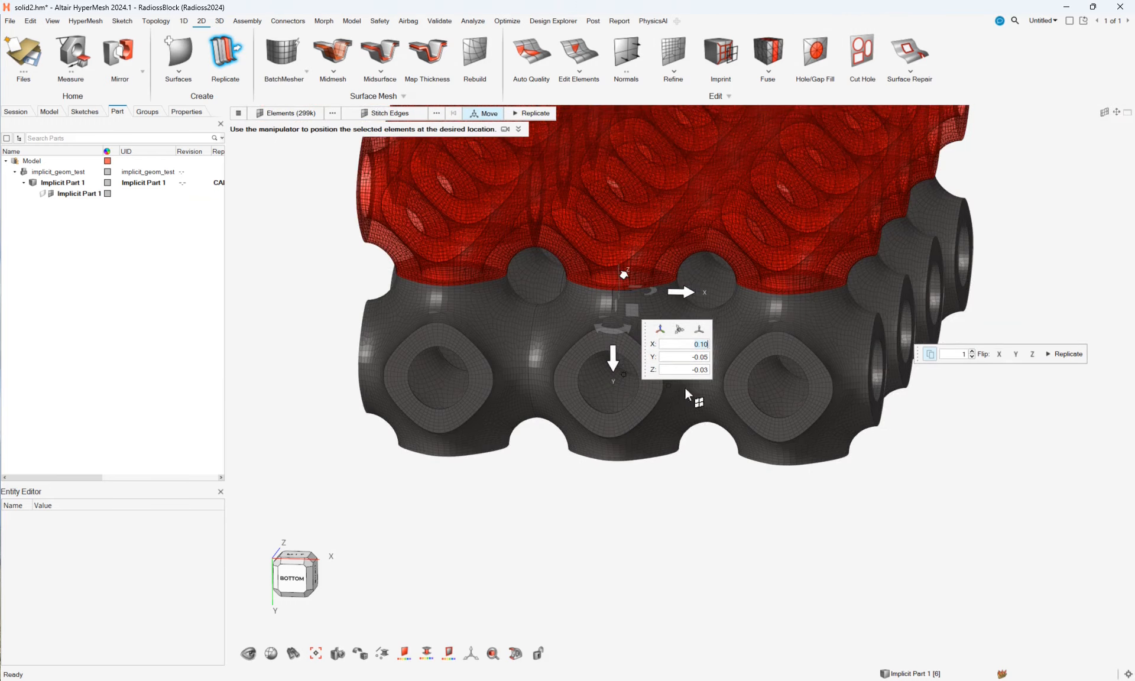
pyautogui.click(1066, 353)
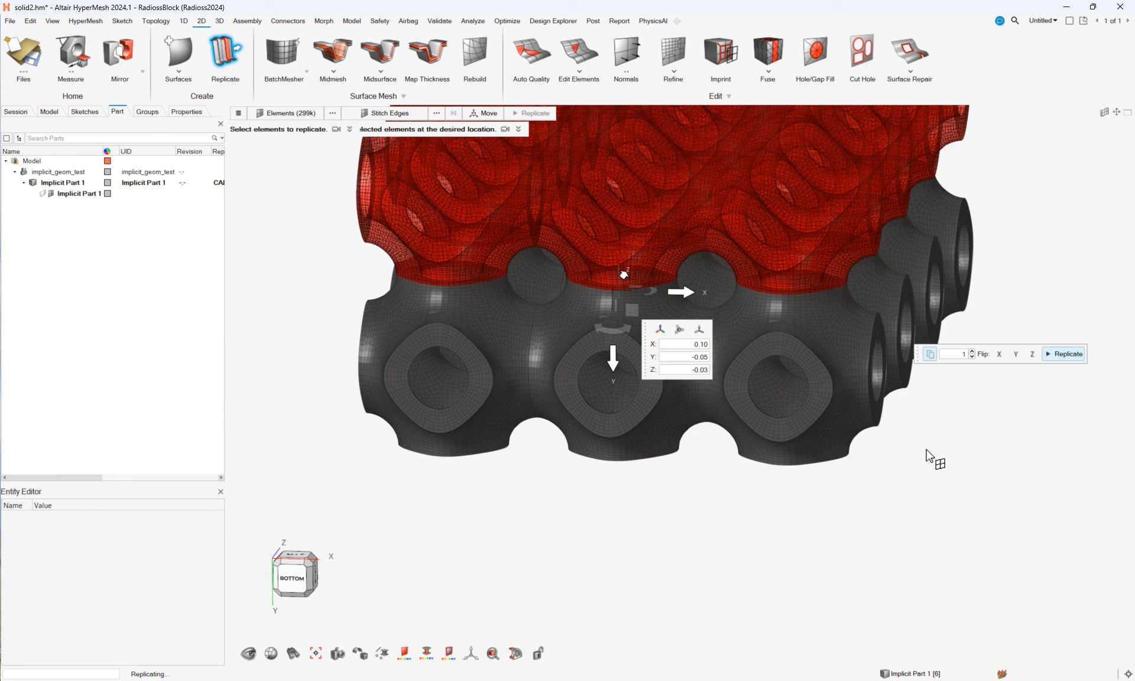
# Step: Examine the mesh at the joints between the two lattice layers, and exit the Replicate tool
pyautogui.scroll(-4, 936, 464)
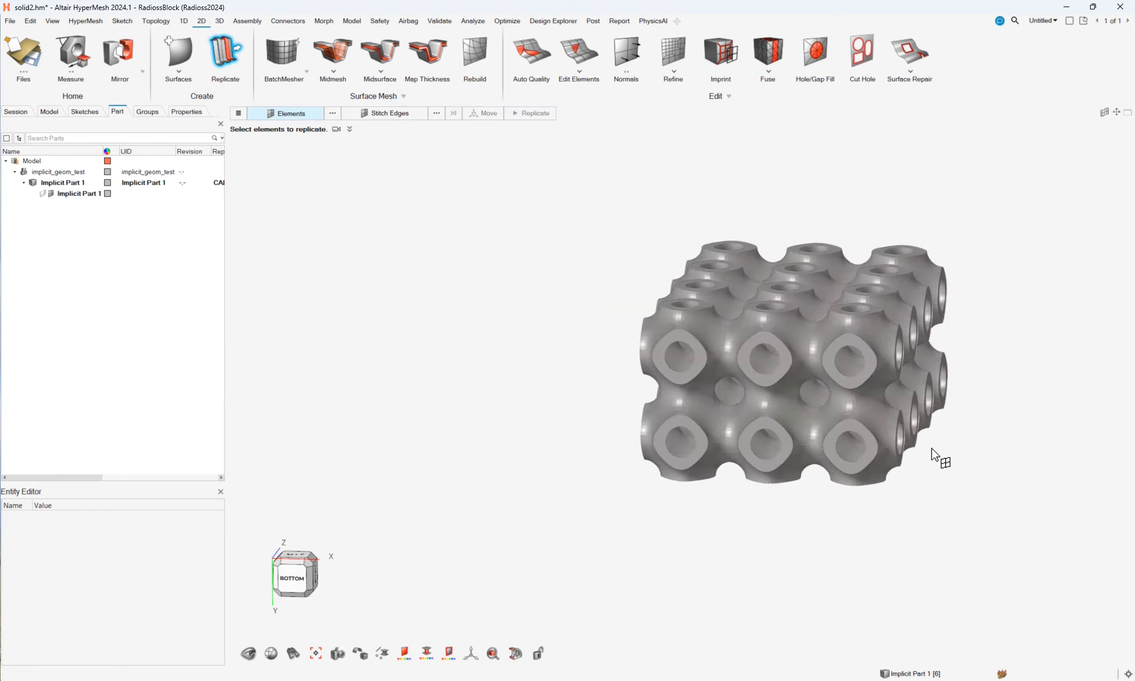
pyautogui.moveTo(931, 449); pyautogui.dragTo(901, 494, button='middle')
pyautogui.moveTo(857, 201); pyautogui.dragTo(792, 197, button='middle')
pyautogui.scroll(3, 742, 355)
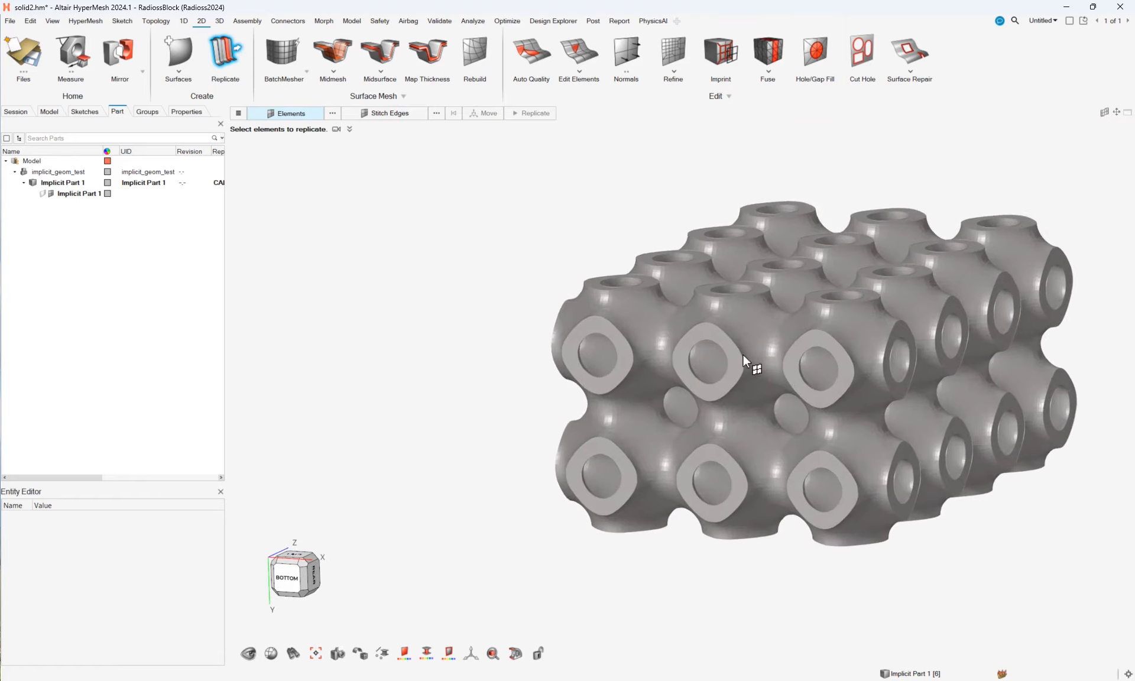
pyautogui.moveTo(743, 354); pyautogui.dragTo(646, 341, button='right')
pyautogui.scroll(3, 646, 341)
pyautogui.scroll(3, 622, 425)
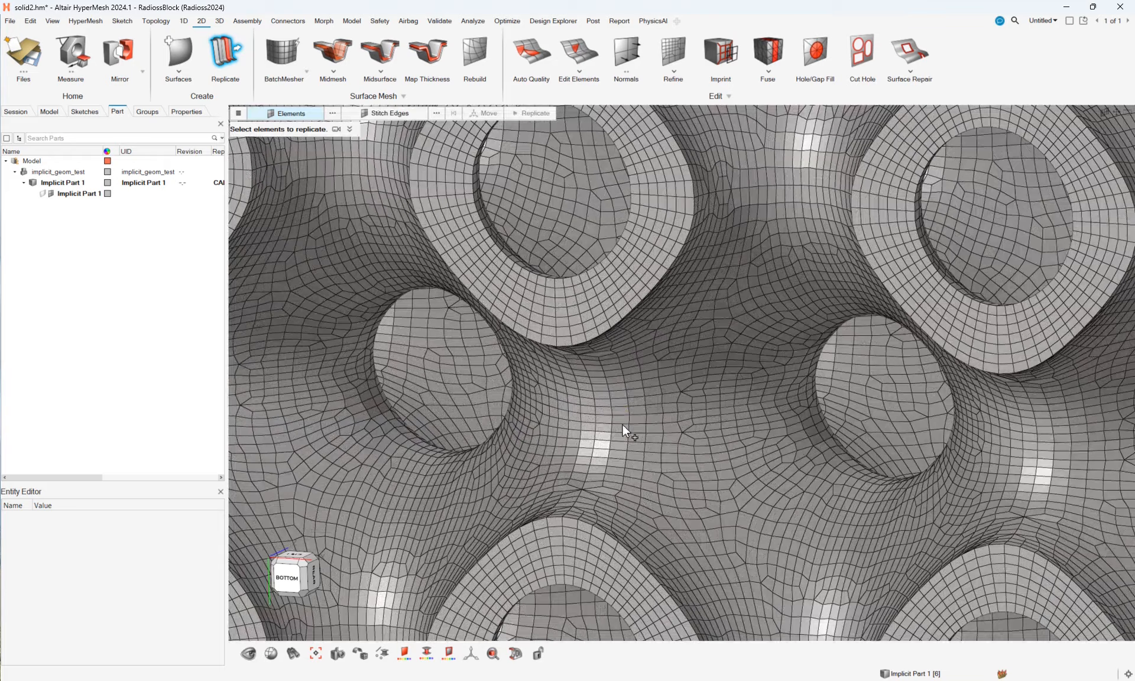
pyautogui.scroll(-6, 615, 419)
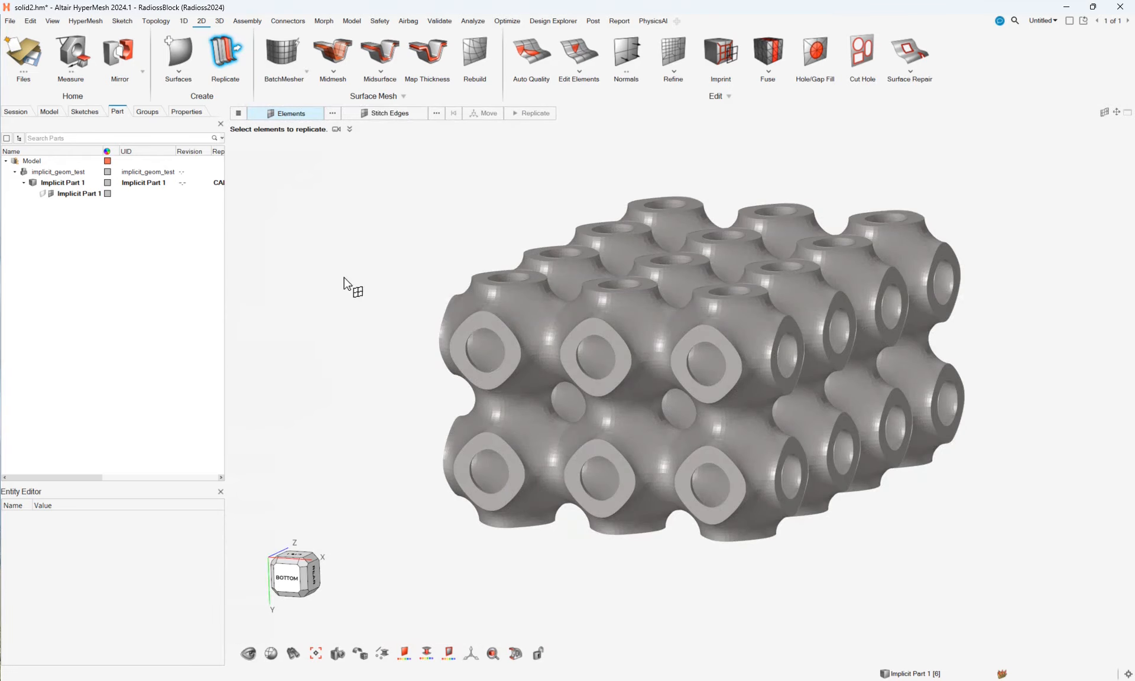
pyautogui.press('Escape')
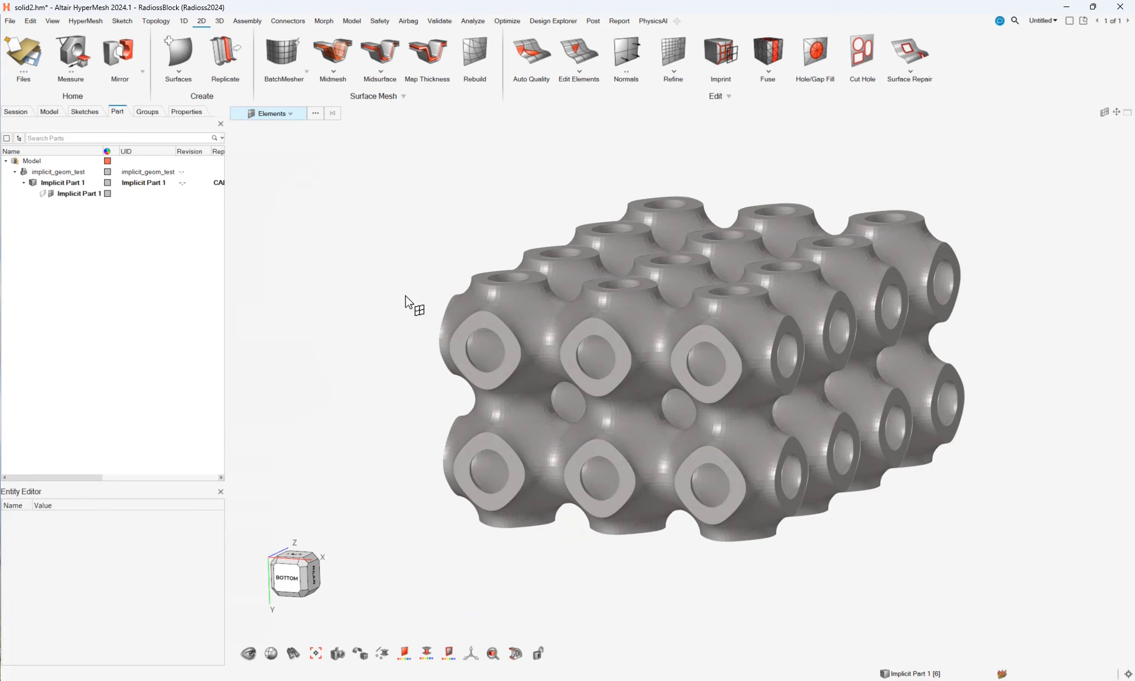
# Step: Check cell connectivity by selecting one element of a corner cell, extending the selection to attached elements, and clearing it
pyautogui.click(501, 322)
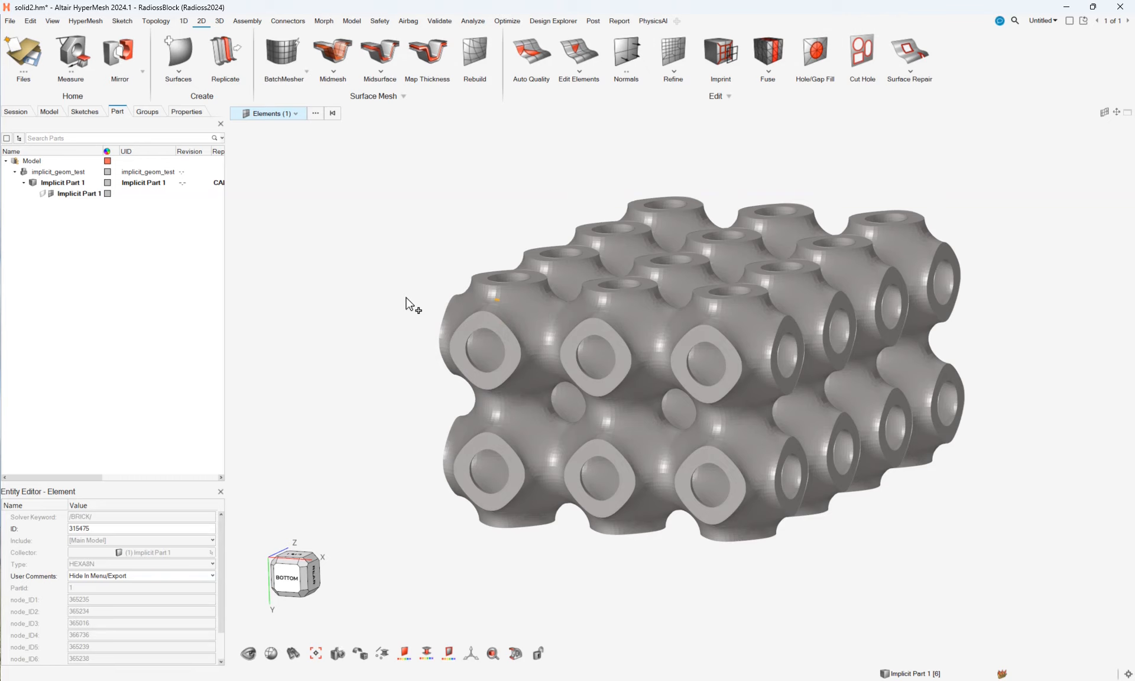
pyautogui.hotkey('shift', 'a')
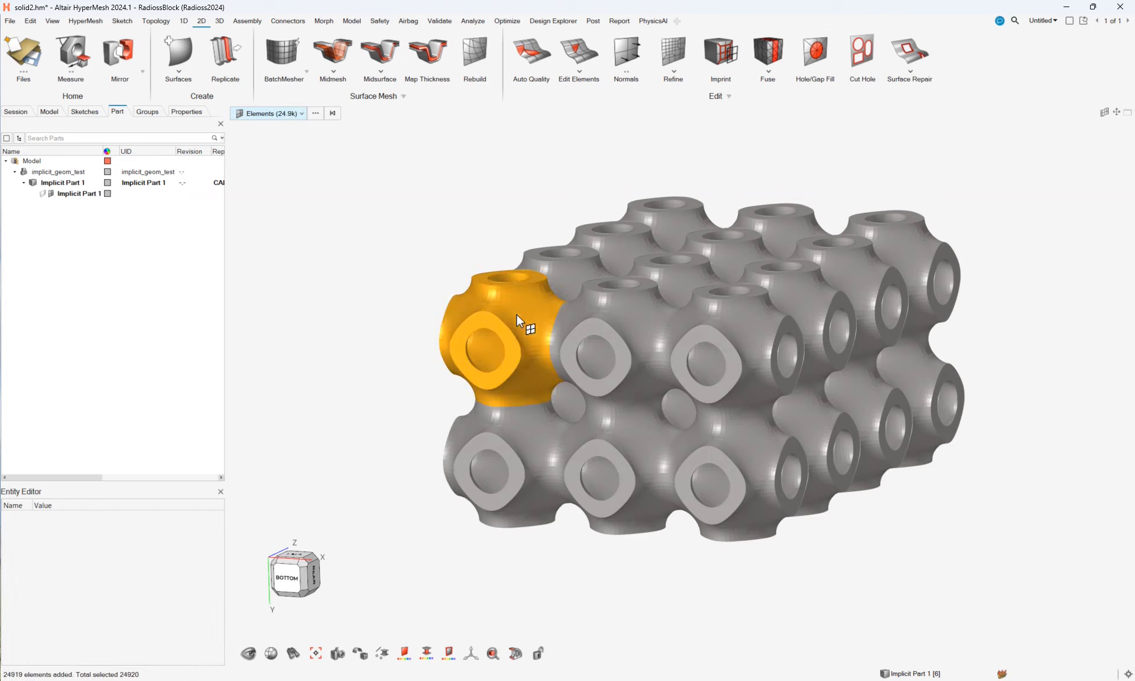
pyautogui.scroll(5, 542, 329)
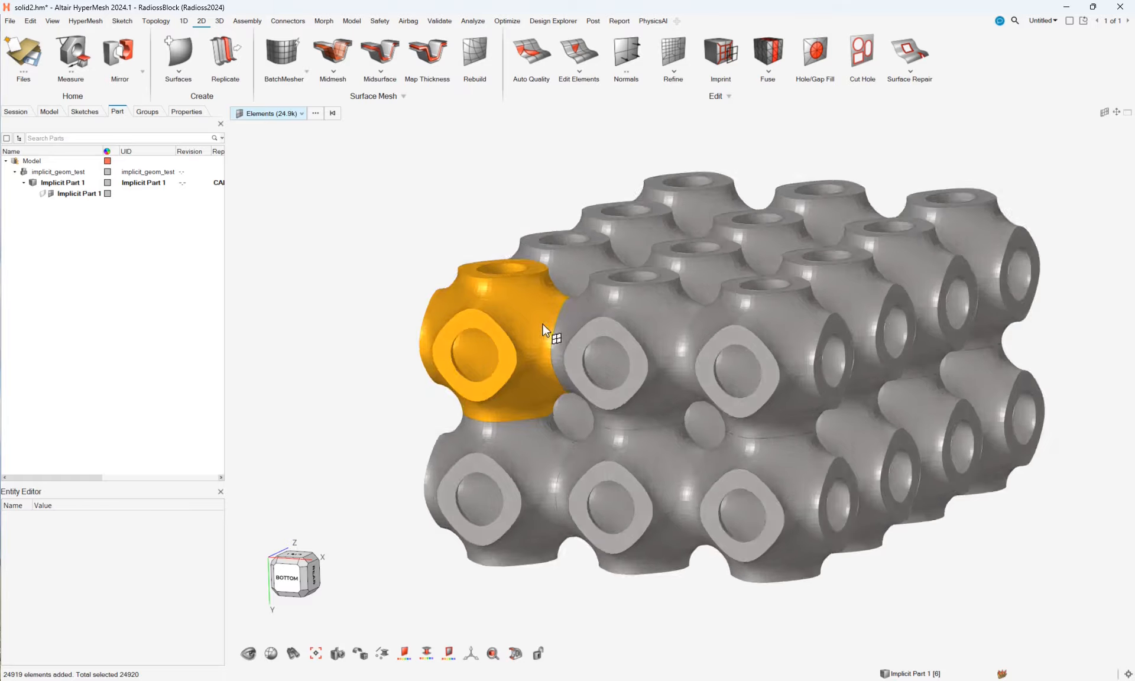
pyautogui.scroll(-5, 533, 319)
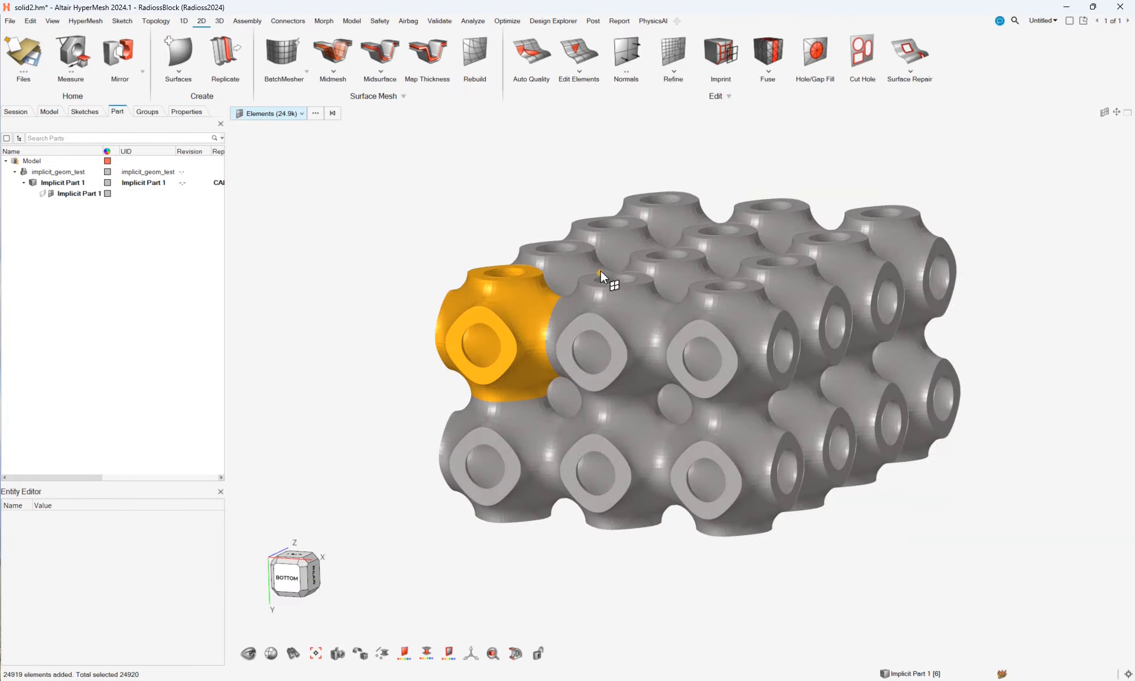
pyautogui.click(520, 211)
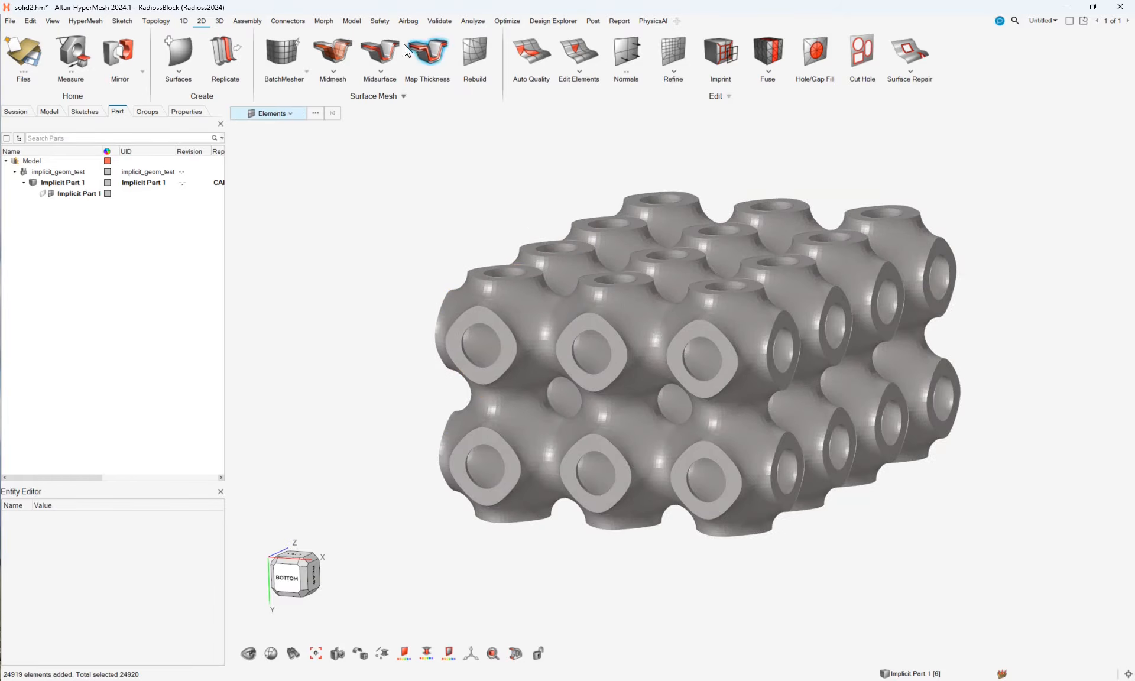
# Step: Equivalence the duplicate nodes of all lattice elements with a tolerance of 5.00e-04, and exit the Equivalence tool
pyautogui.click(439, 20)
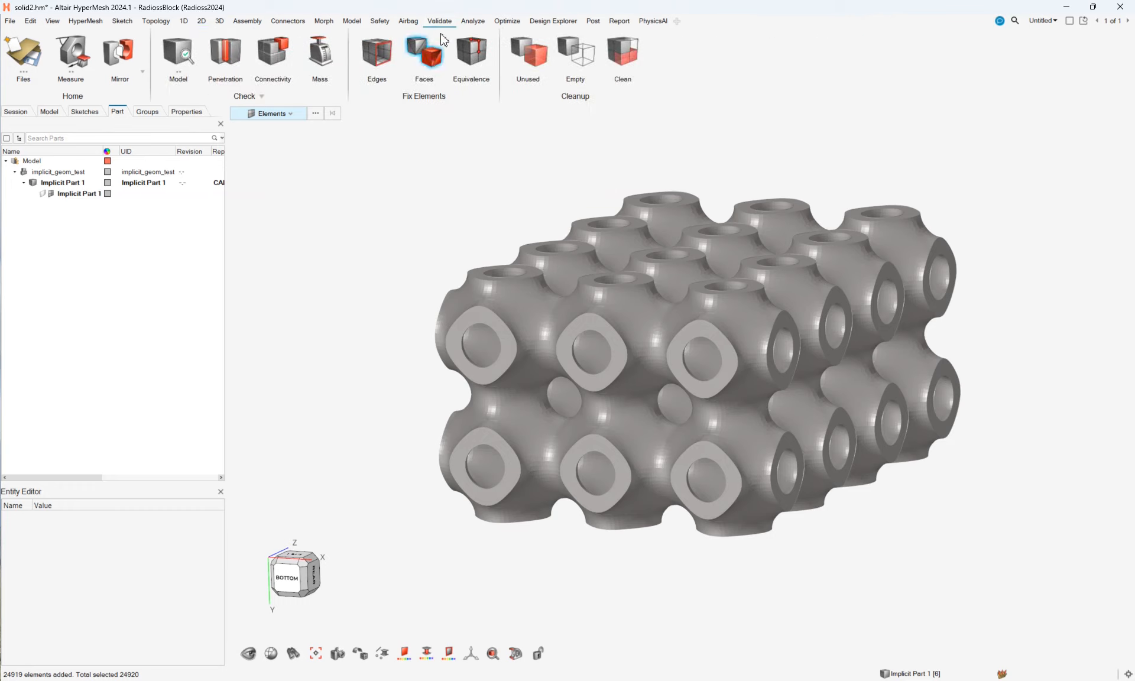
pyautogui.click(471, 54)
pyautogui.moveTo(415, 157); pyautogui.dragTo(966, 541)
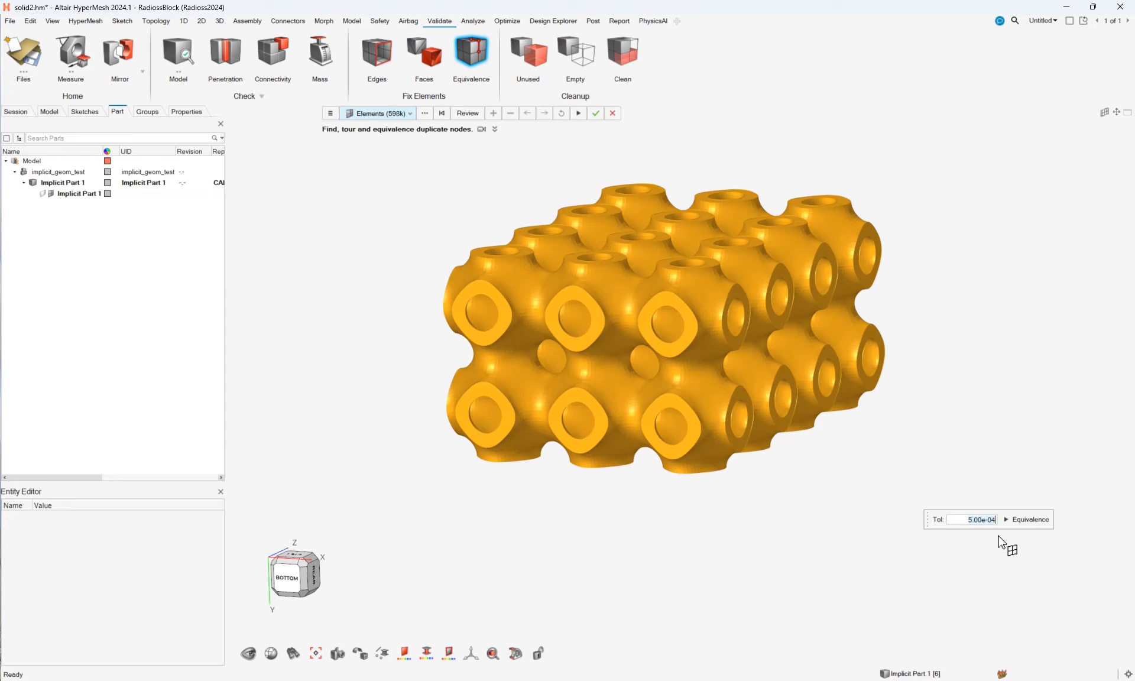
pyautogui.click(1025, 521)
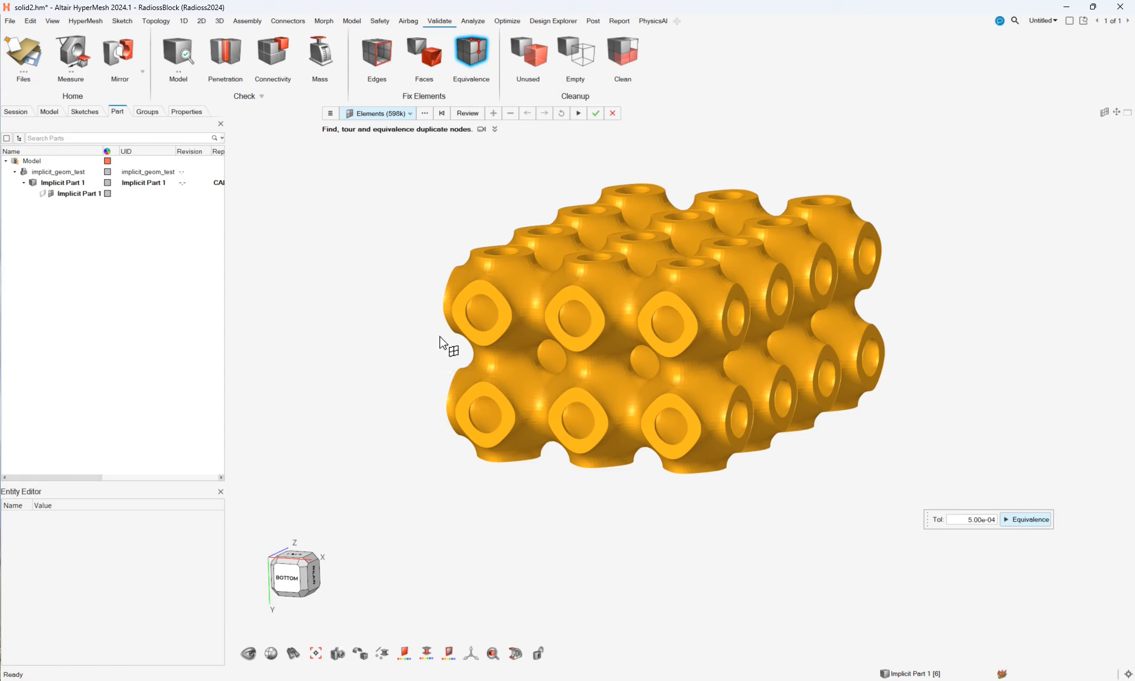
pyautogui.click(427, 321)
pyautogui.click(473, 57)
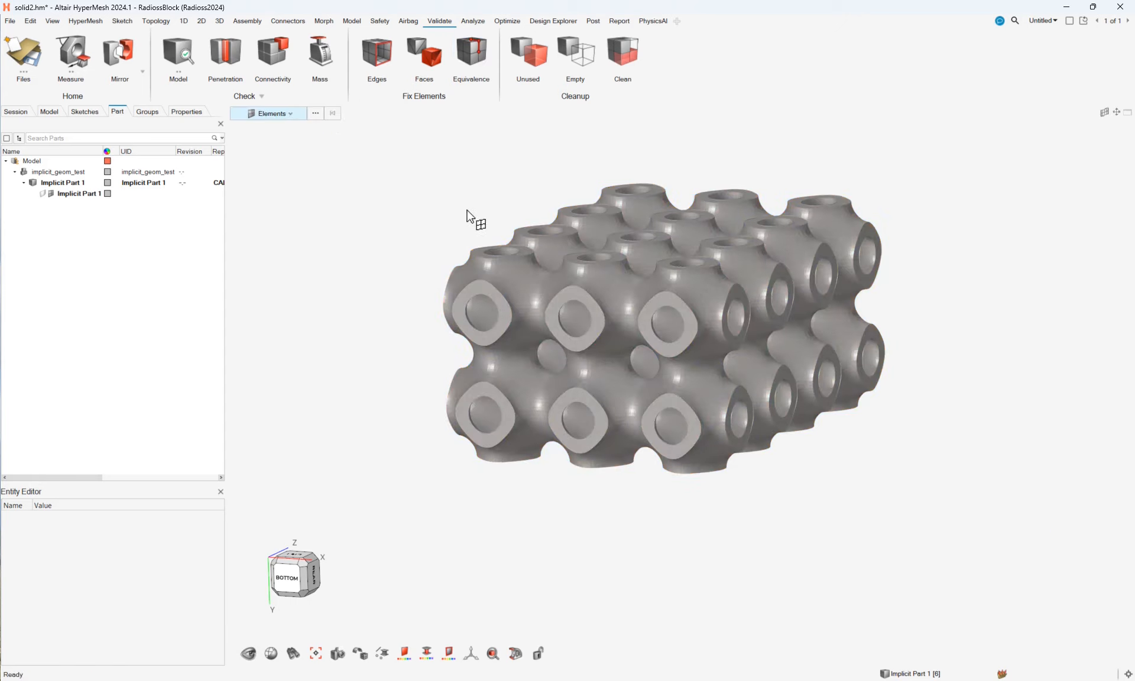
# Step: Check the whole lattice's connectivity by selecting one element of a corner cell, extending the selection to attached elements, and clearing it
pyautogui.moveTo(478, 220); pyautogui.dragTo(503, 219, button='right')
pyautogui.scroll(4, 500, 268)
pyautogui.click(521, 280)
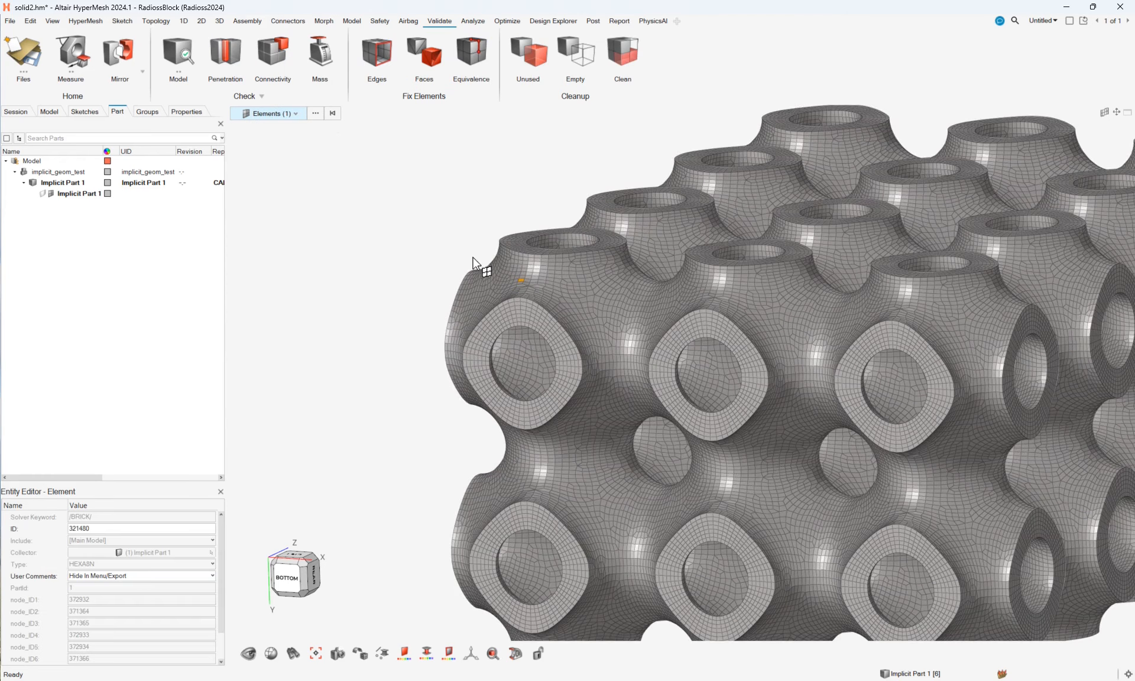
pyautogui.scroll(-5, 454, 221)
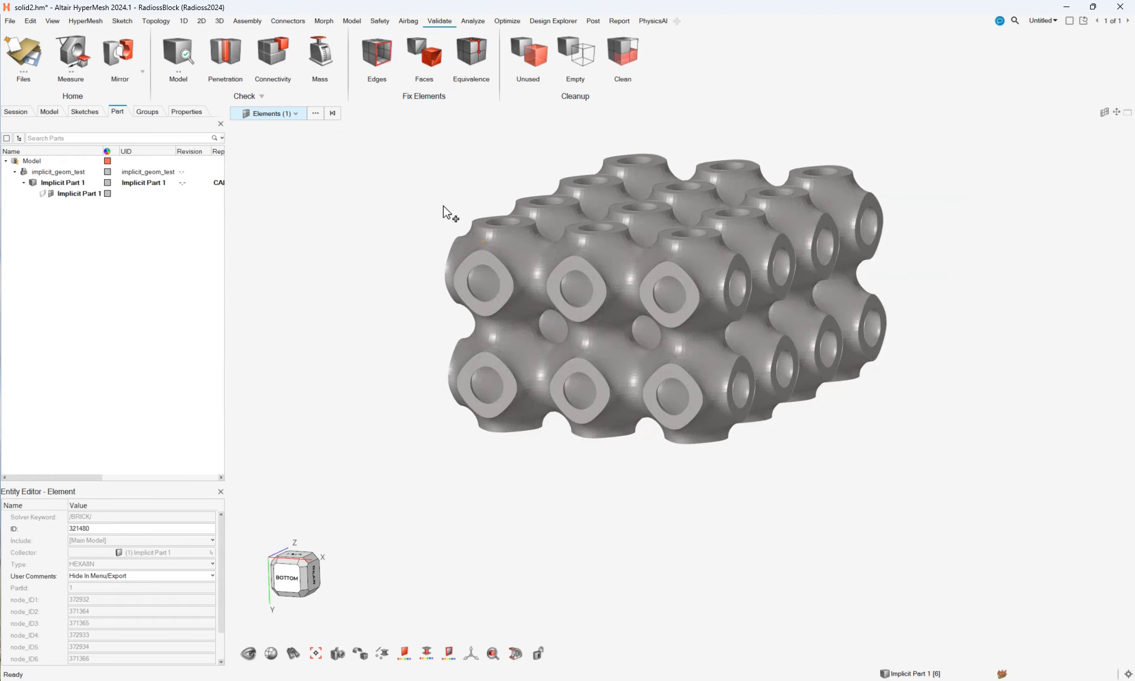
pyautogui.hotkey('ctrl', 'a')
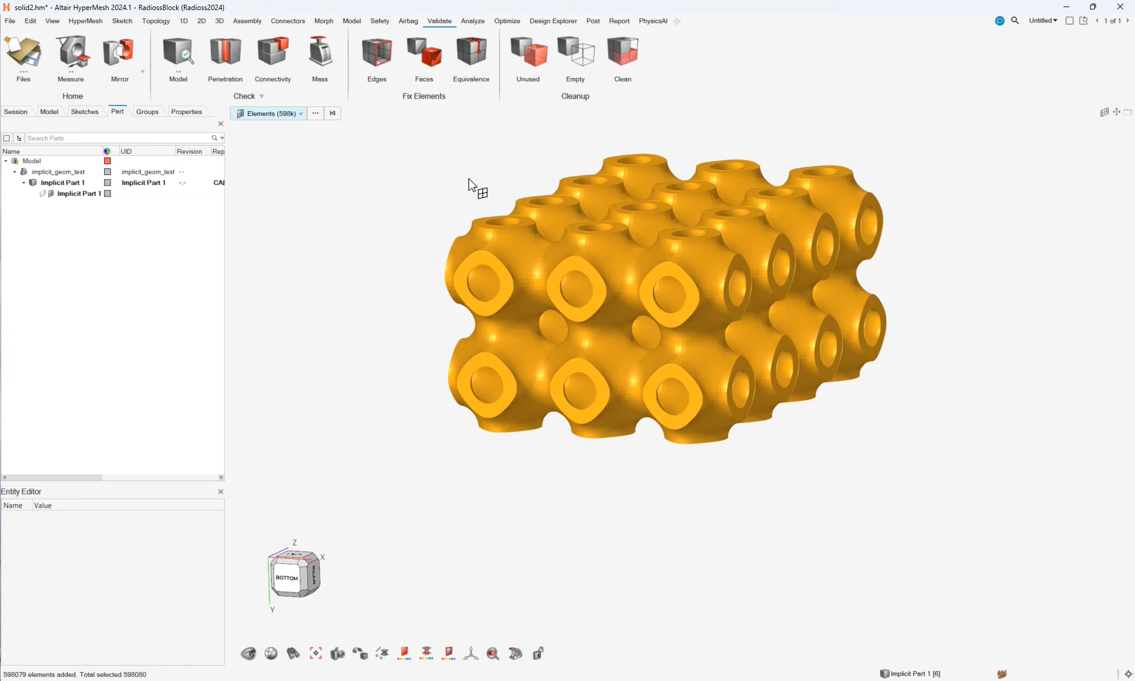
pyautogui.moveTo(473, 187); pyautogui.dragTo(476, 224, button='right')
pyautogui.scroll(1, 477, 256)
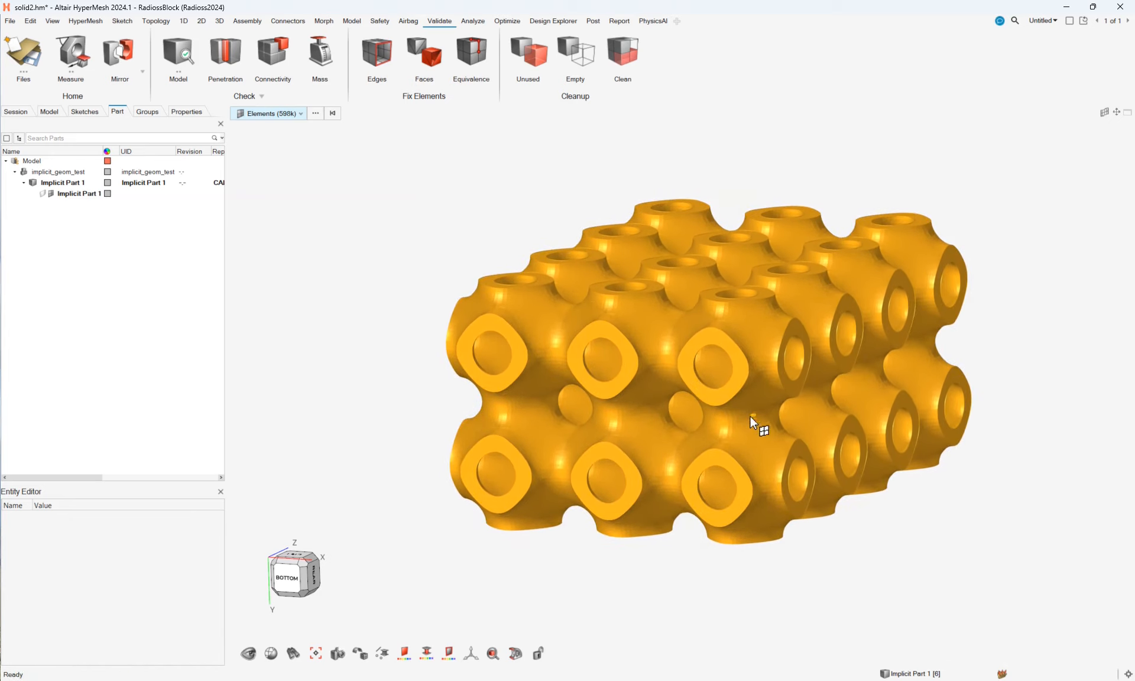
pyautogui.scroll(-1, 897, 349)
pyautogui.click(982, 350)
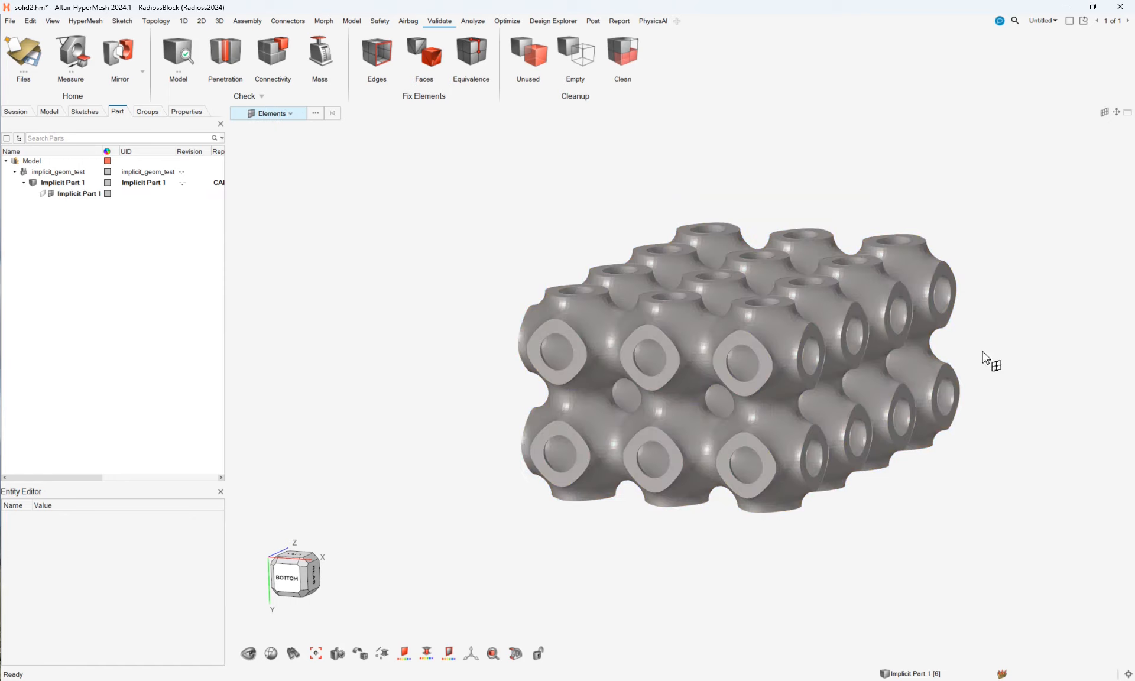
# Step: Open the advanced element selection by configuration for the displayed elements to examine the lattice's element types
pyautogui.moveTo(982, 350); pyautogui.dragTo(947, 348, button='right')
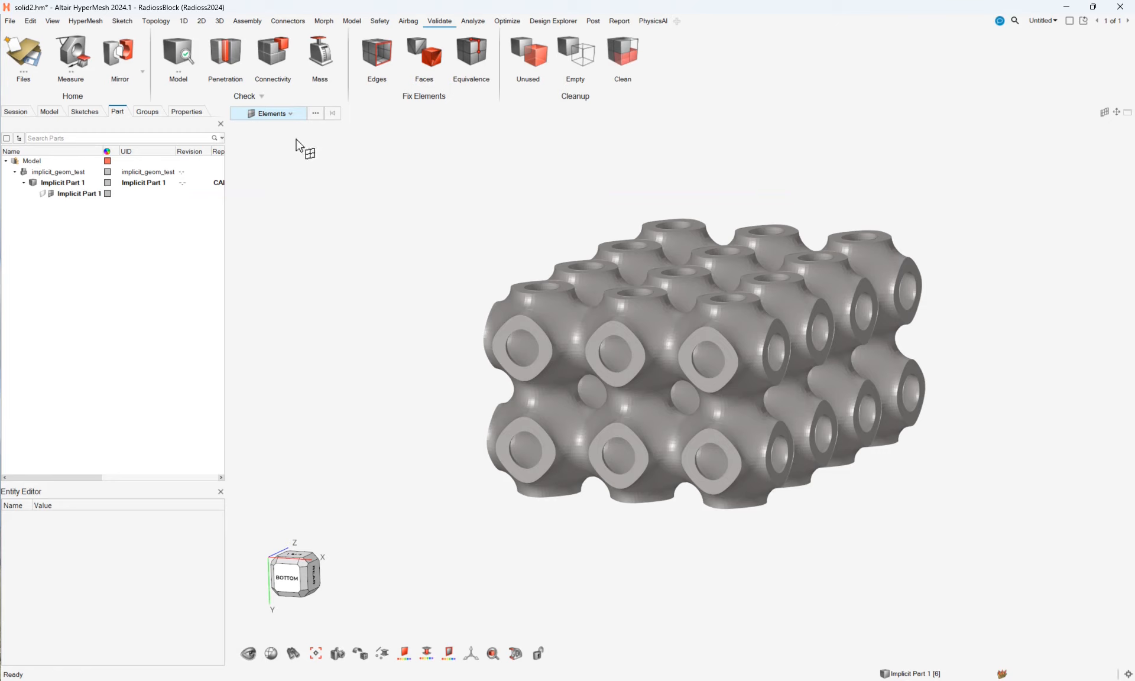
pyautogui.click(317, 116)
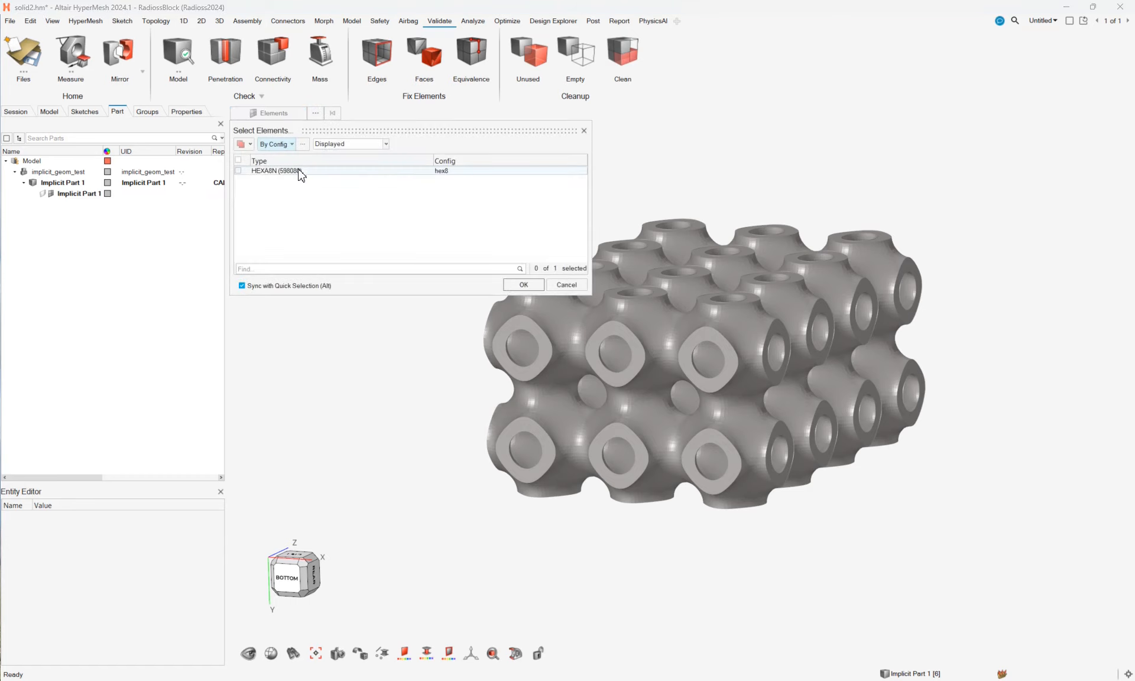